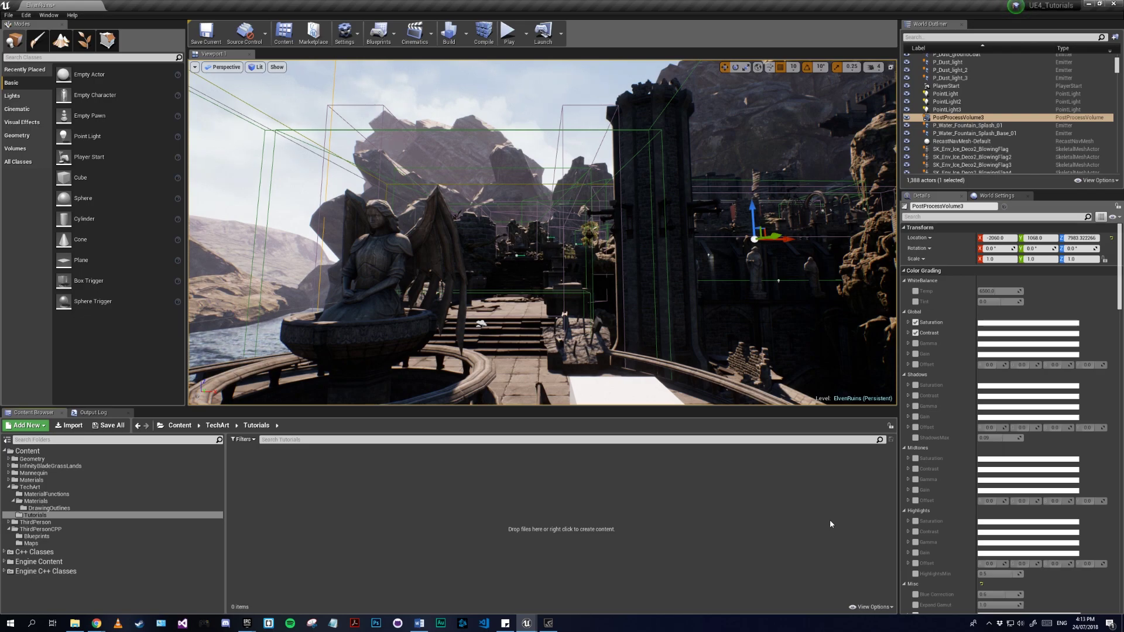
# - Create a new material named PP_DrawingEffect in the Tutorials folder
pyautogui.rightClick(268, 457)
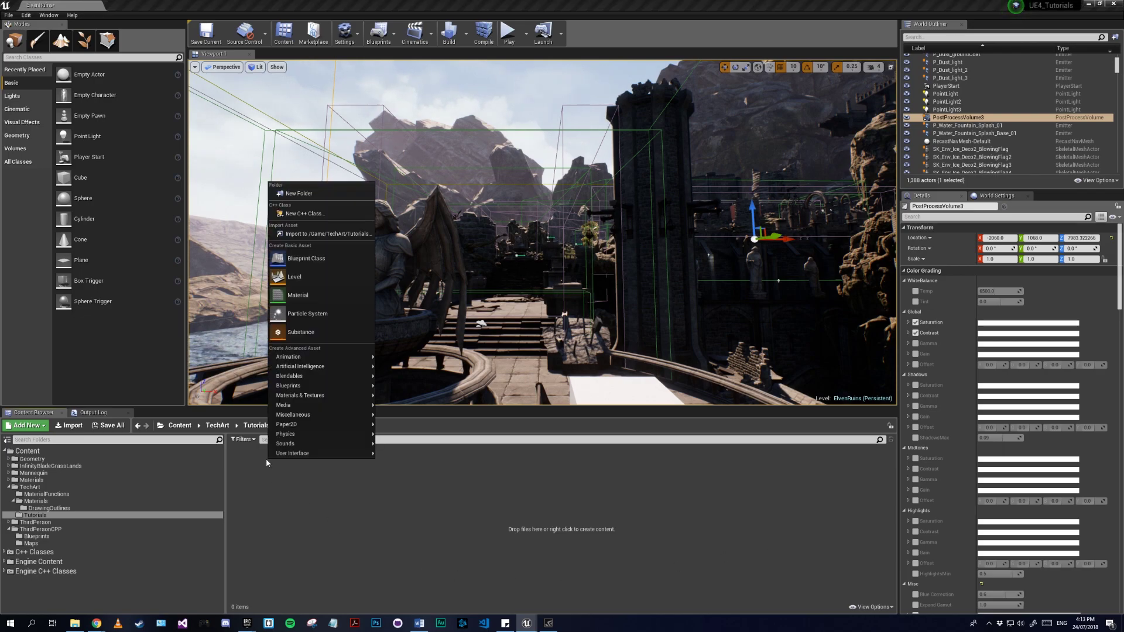
pyautogui.click(307, 302)
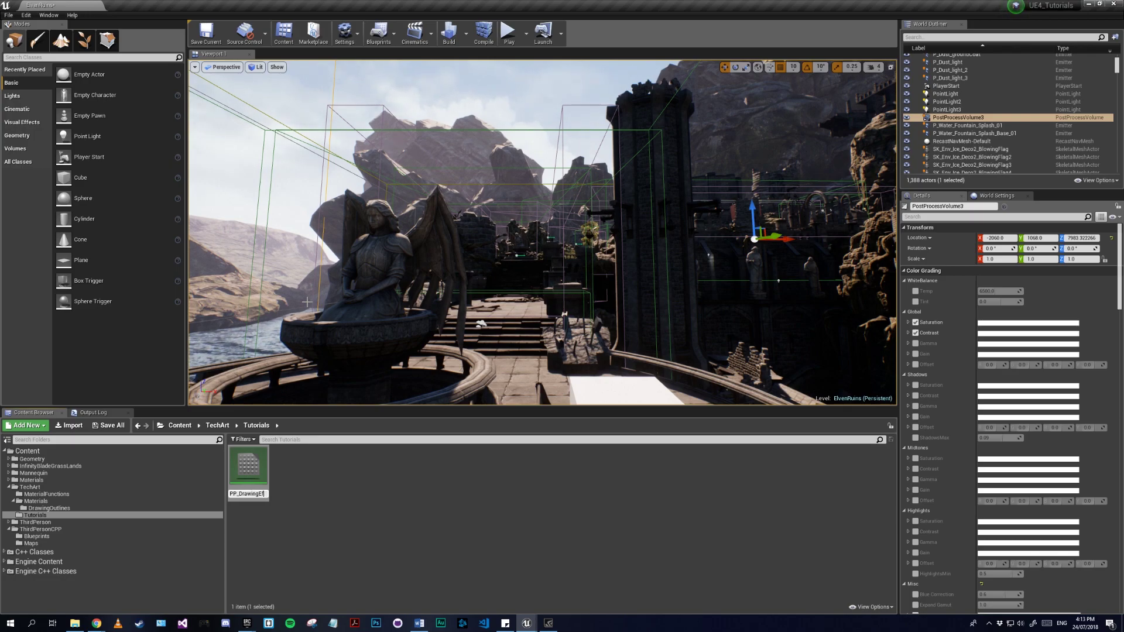
pyautogui.press('Return')
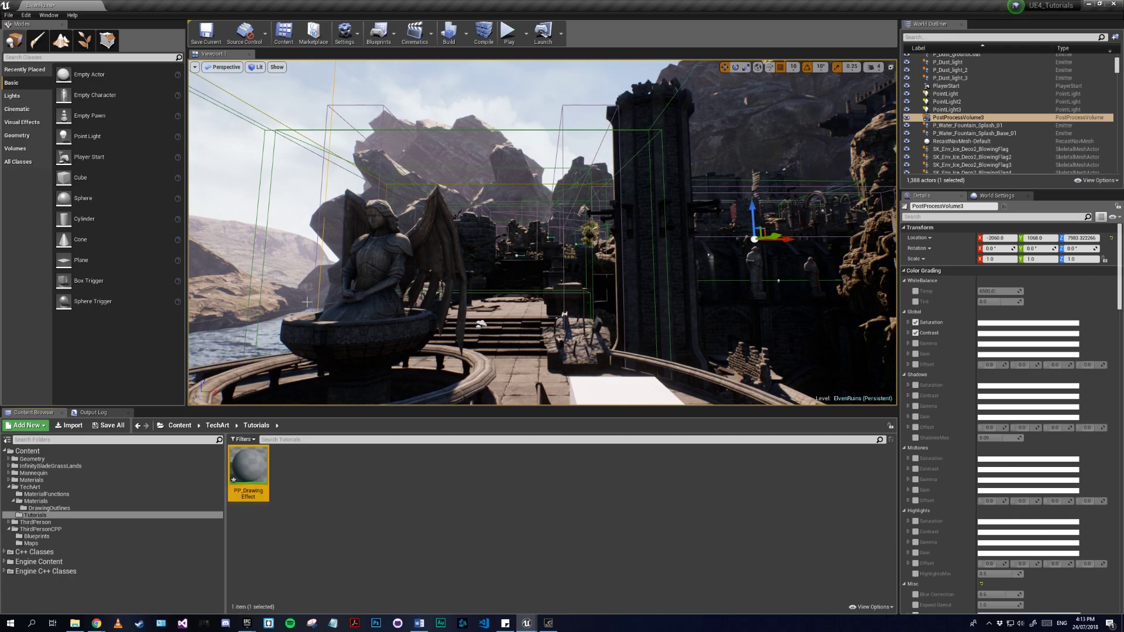
# - Create a material instance from PP_DrawingEffect, keeping the name PP_DrawingEffect_Inst
pyautogui.rightClick(236, 472)
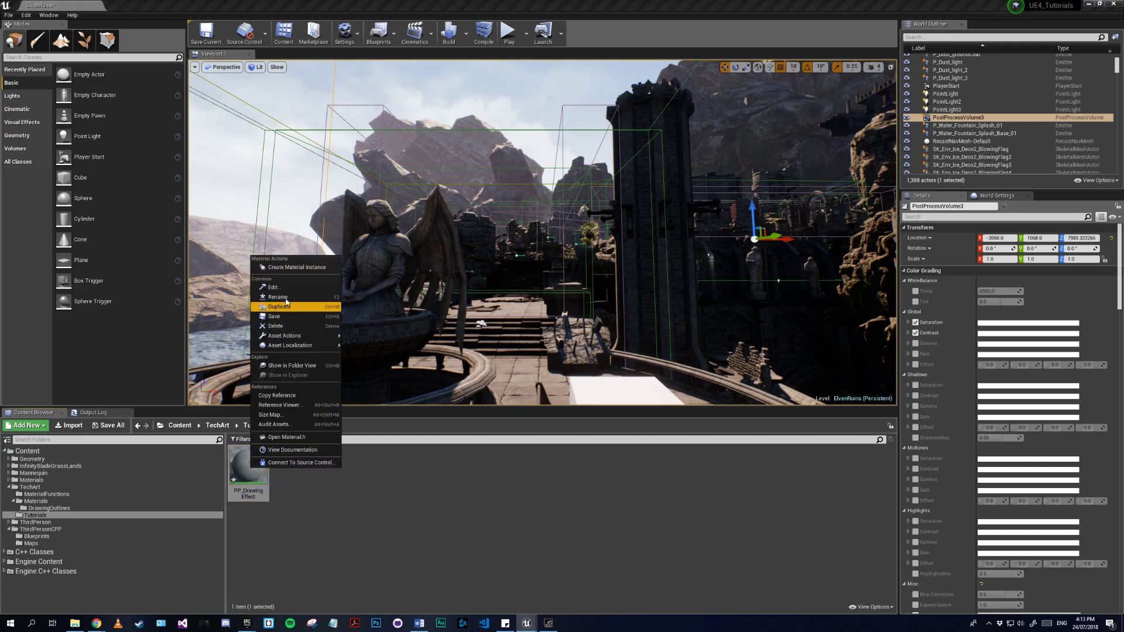
pyautogui.click(275, 268)
pyautogui.click(404, 482)
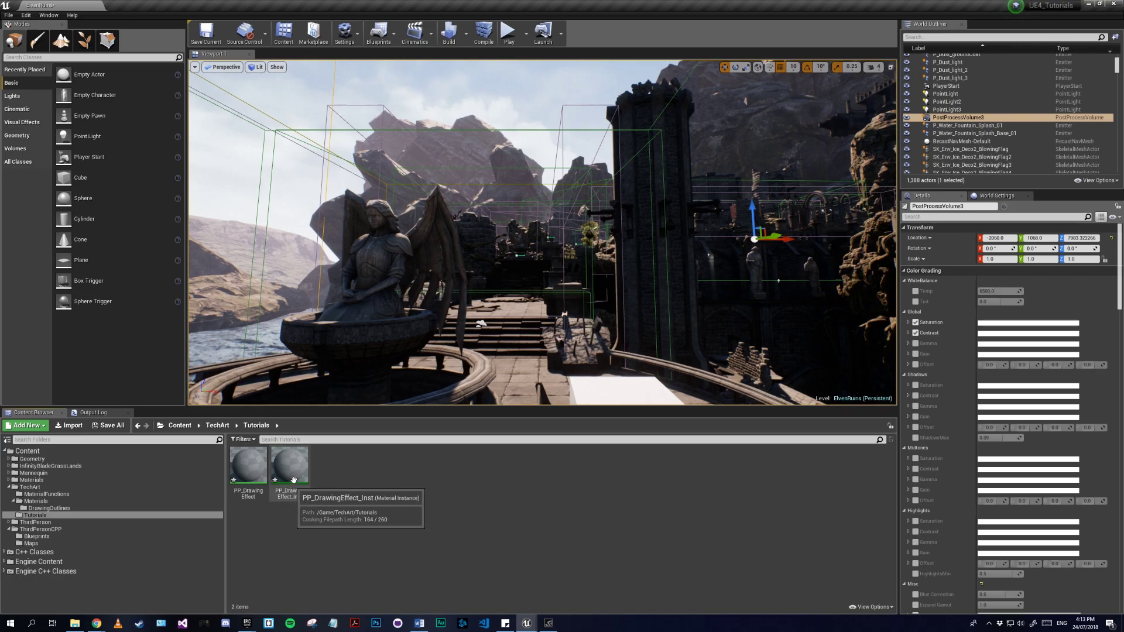
# - Add an element to PostProcessVolume3's Post Process Materials array and assign PP_DrawingEffect_Inst to it as an asset reference
pyautogui.click(932, 217)
pyautogui.write('mat')
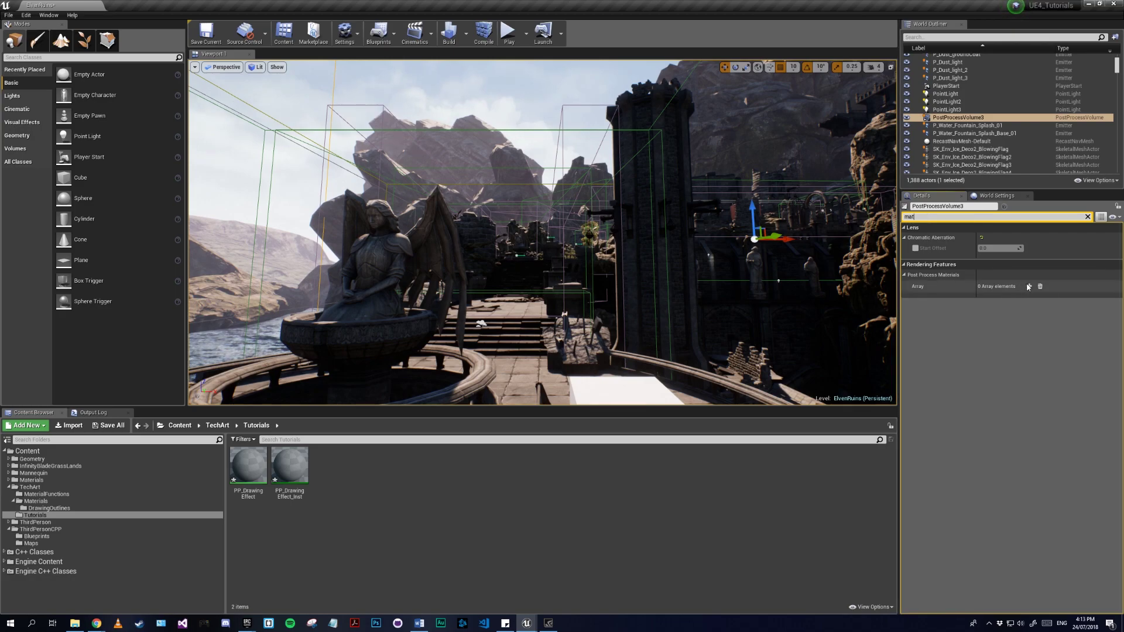
pyautogui.click(1029, 287)
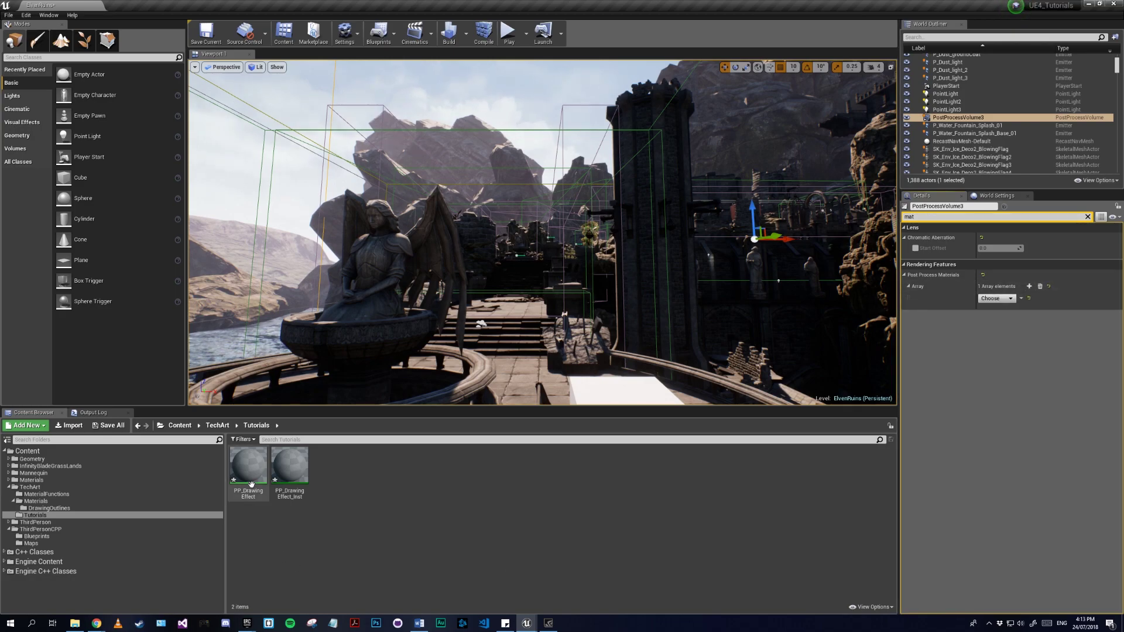
pyautogui.moveTo(290, 469); pyautogui.dragTo(1003, 300)
pyautogui.click(1004, 299)
pyautogui.click(1004, 320)
pyautogui.moveTo(290, 468); pyautogui.dragTo(982, 303)
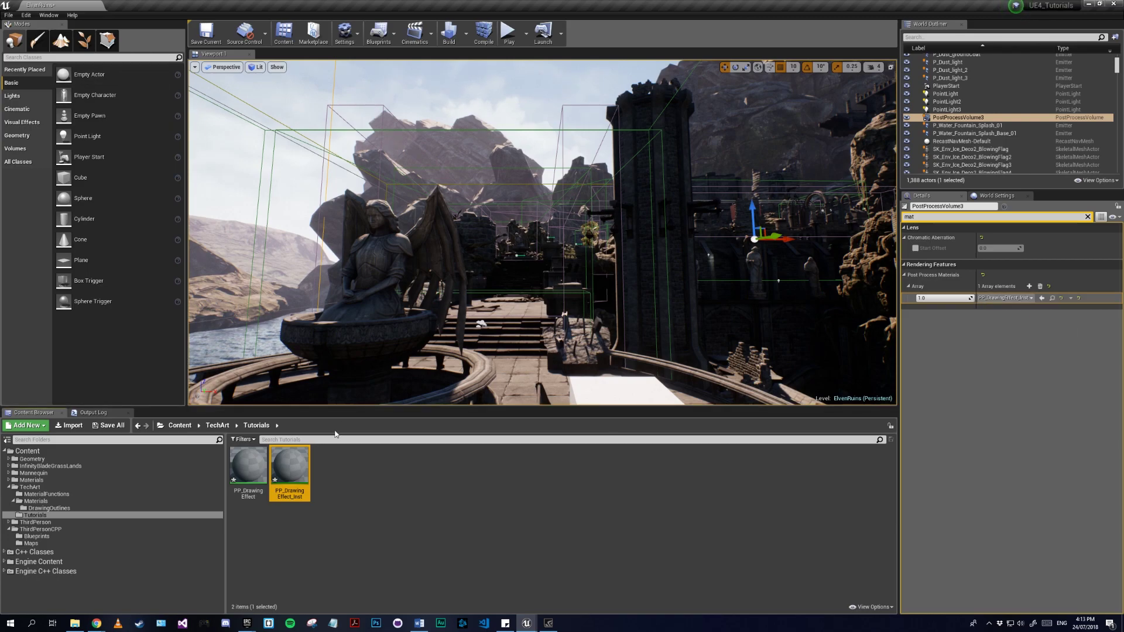
# - Open the PP_DrawingEffect material for editing and set its Material Domain to Post Process
pyautogui.click(254, 468)
pyautogui.doubleClick(254, 468)
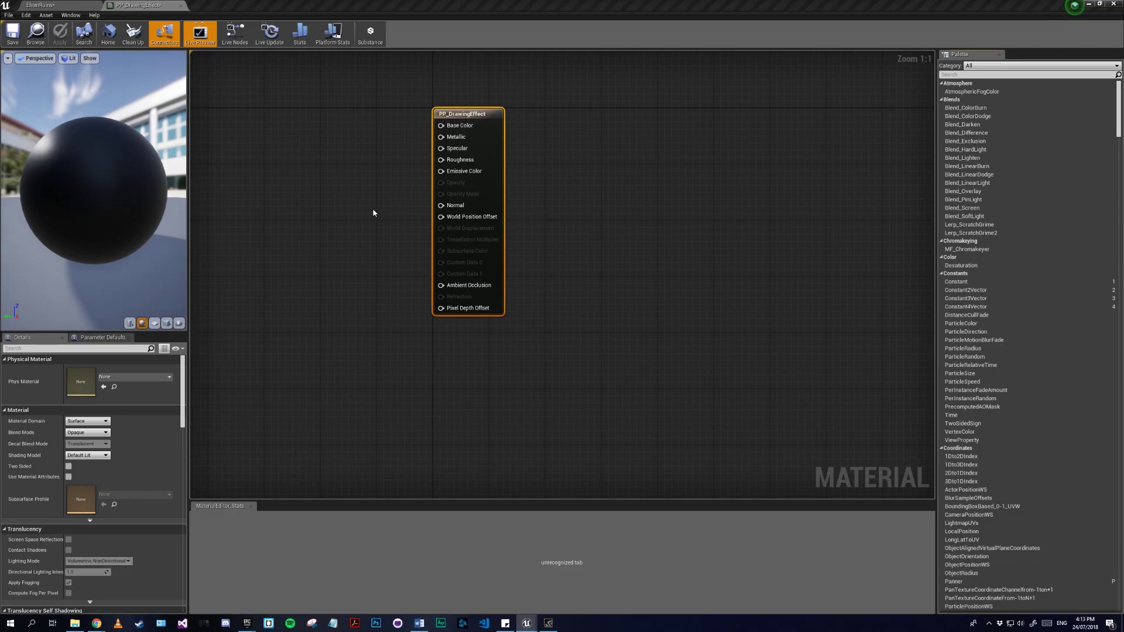
pyautogui.moveTo(373, 213); pyautogui.dragTo(705, 296, button='right')
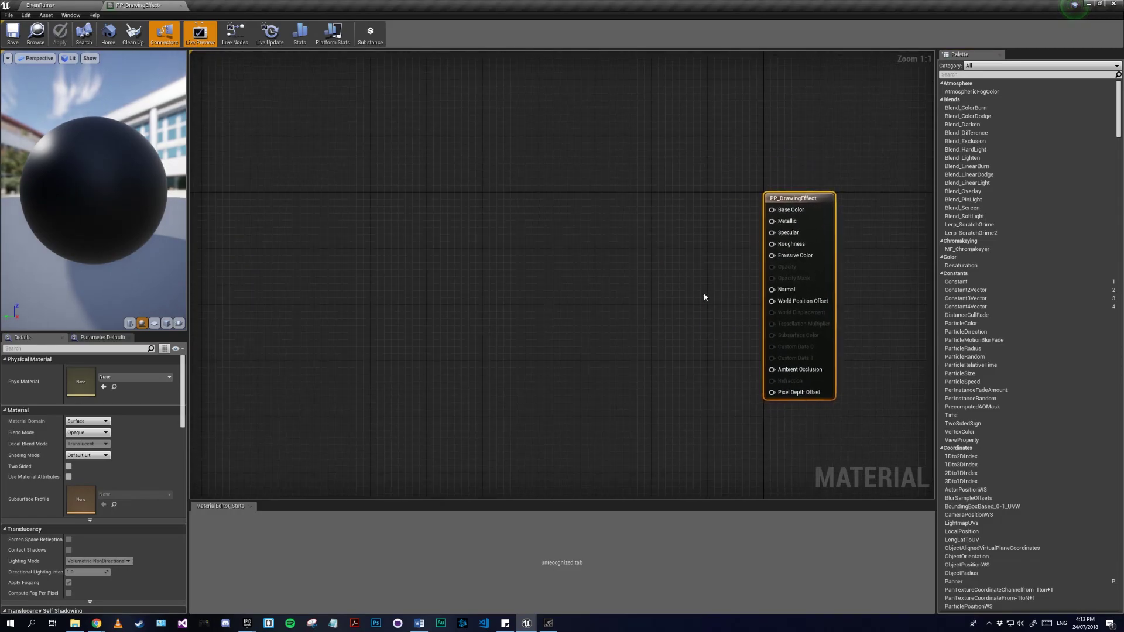
pyautogui.click(77, 422)
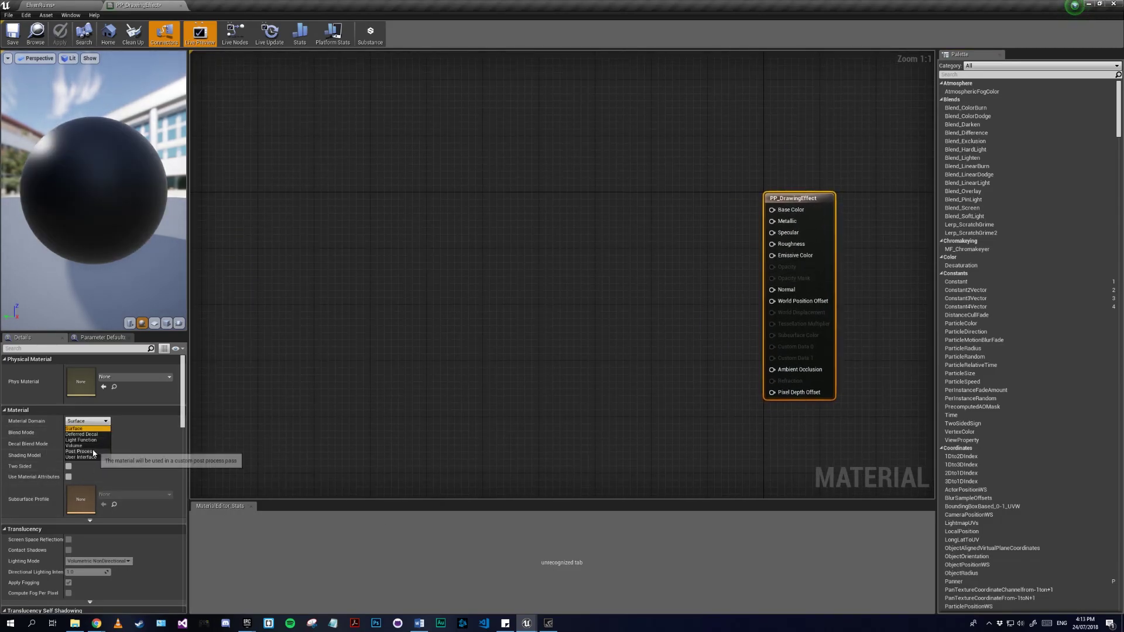
pyautogui.click(94, 452)
# - Set the material's Blendable Location to Before Tonemapping
pyautogui.scroll(-6, 85, 482)
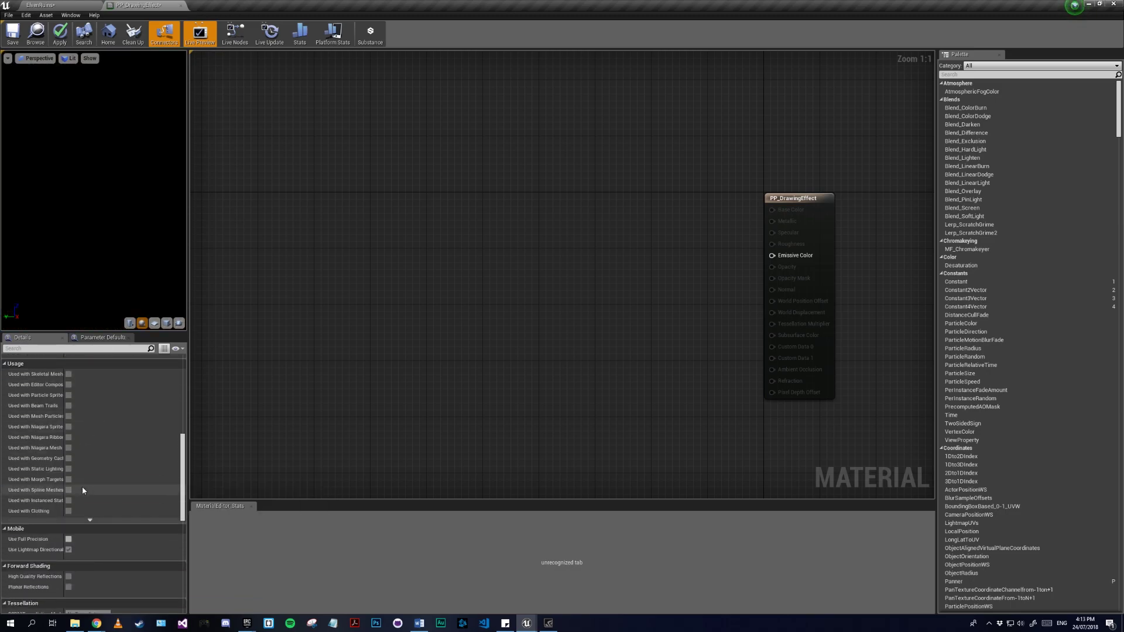
pyautogui.scroll(-8, 83, 490)
pyautogui.click(93, 477)
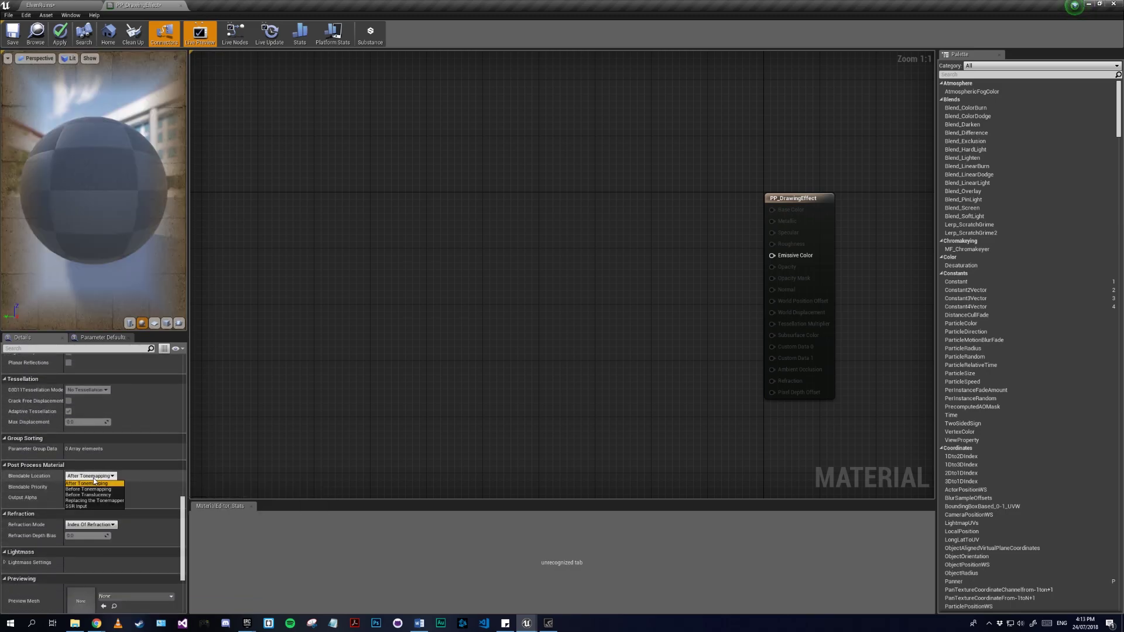
pyautogui.click(88, 489)
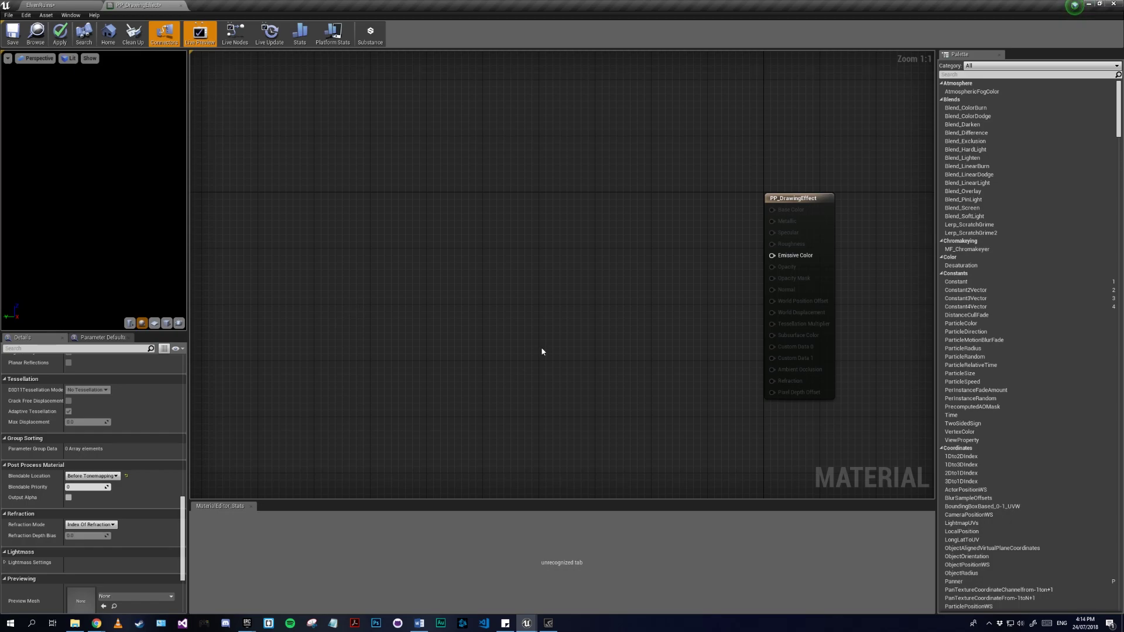
# - Add a SceneTexture node to the material graph, well ahead of the PP_DrawingEffect output node
pyautogui.moveTo(547, 352)
pyautogui.mouseDown(button='right')
pyautogui.moveTo(647, 352)
pyautogui.moveTo(547, 367)
pyautogui.mouseUp(button='right')
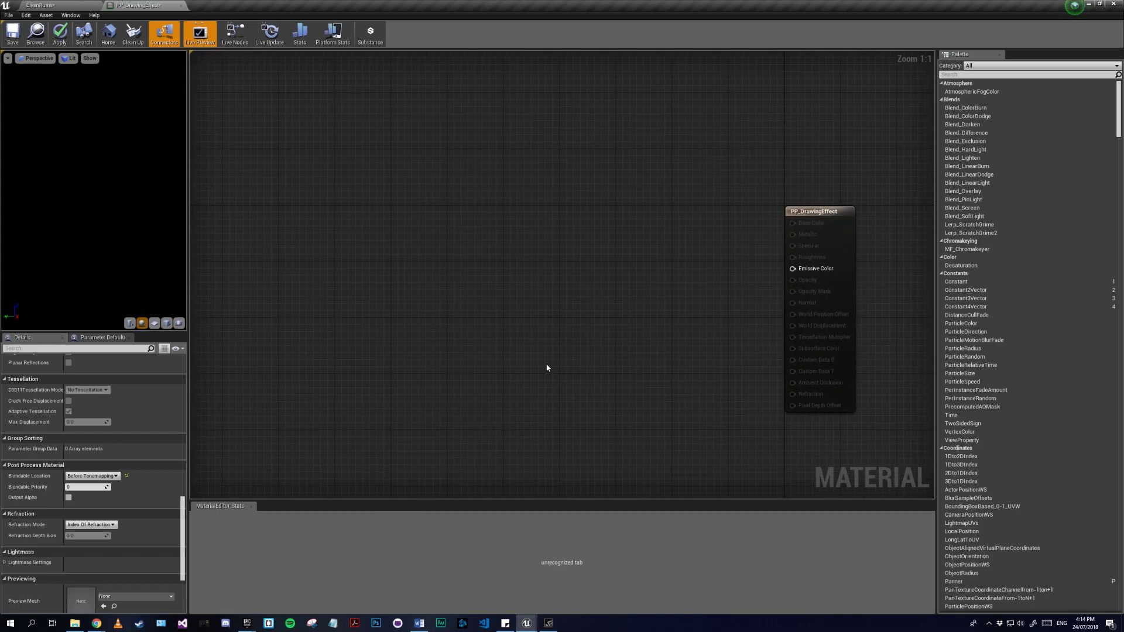
pyautogui.moveTo(469, 341); pyautogui.dragTo(421, 300, button='right')
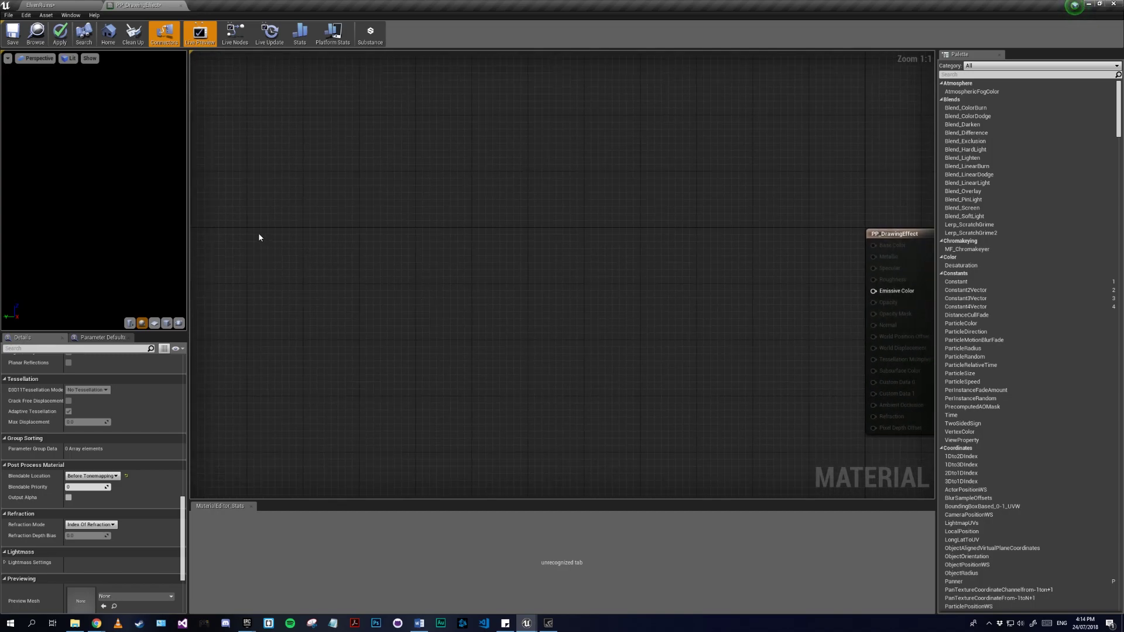
pyautogui.rightClick(277, 233)
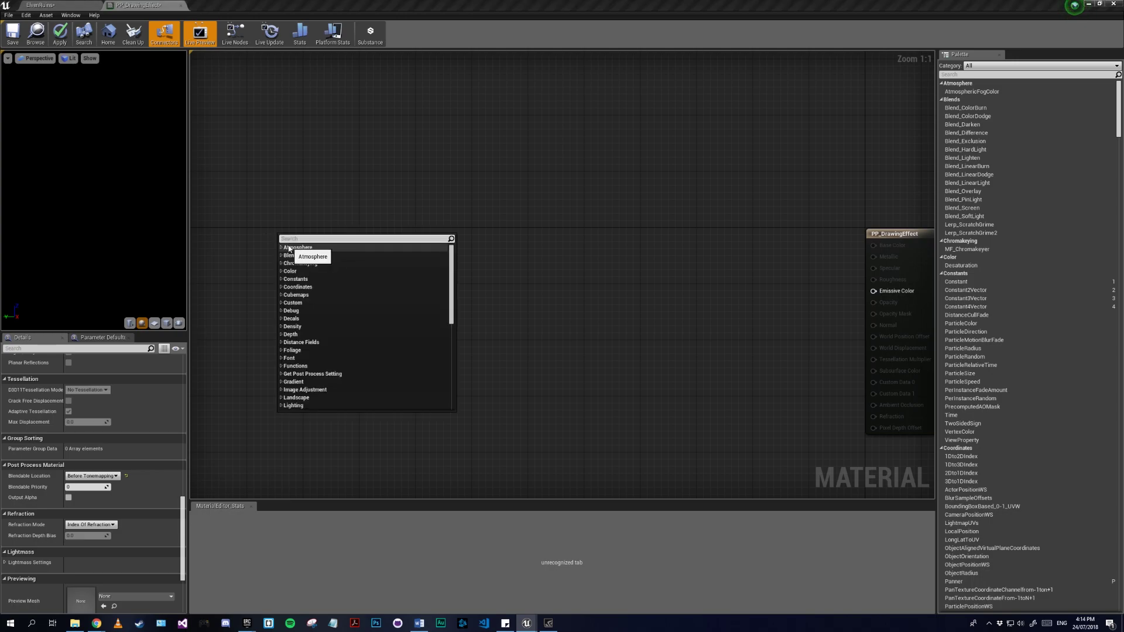
pyautogui.moveTo(241, 217); pyautogui.dragTo(394, 226, button='right')
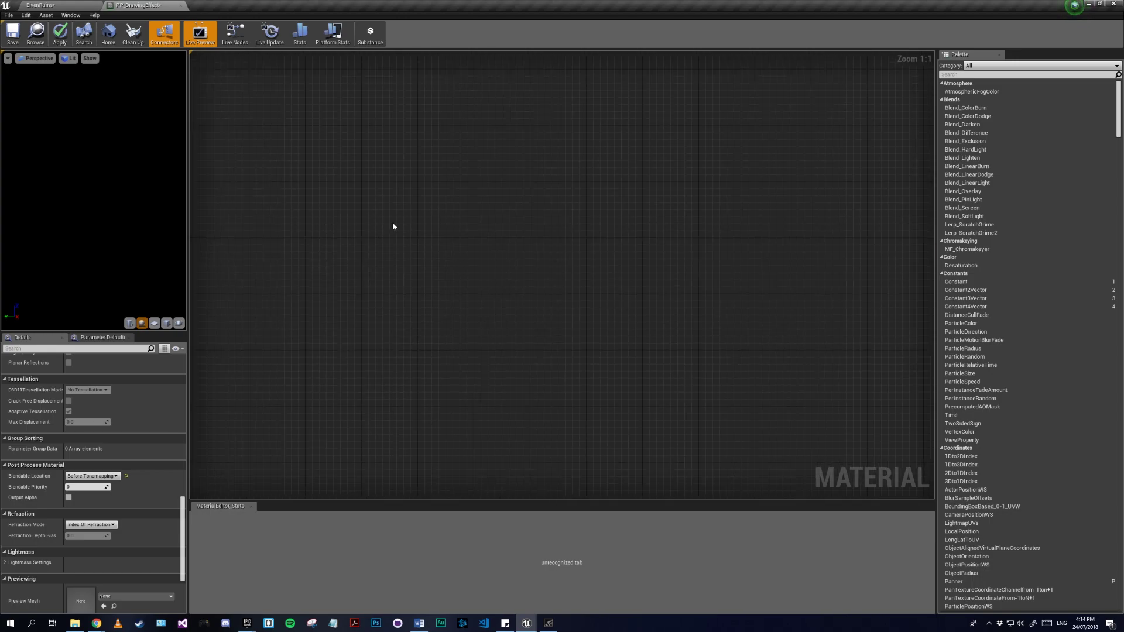
pyautogui.rightClick(263, 239)
pyautogui.write('scene')
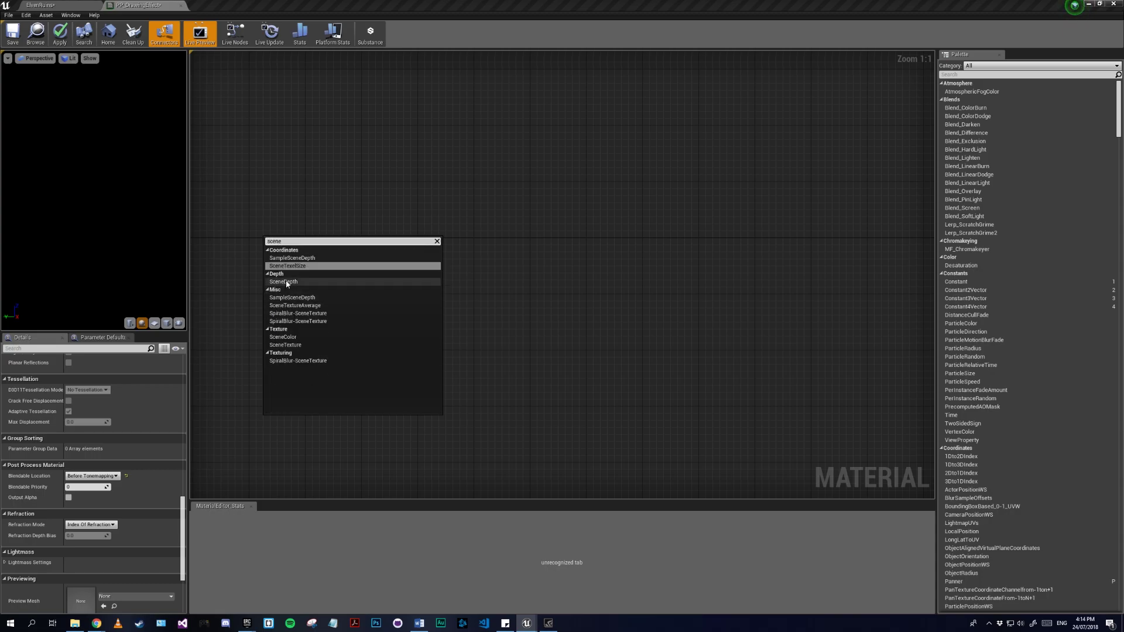
pyautogui.click(297, 346)
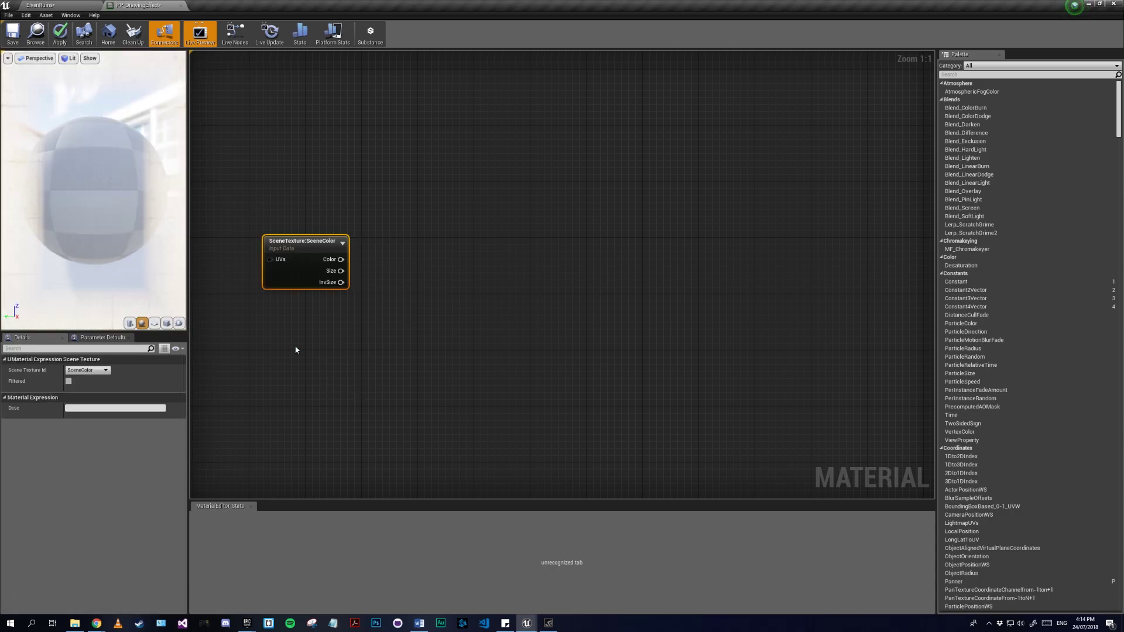
# - Set the SceneTexture node's Scene Texture Id to SceneDepth
pyautogui.moveTo(296, 350); pyautogui.dragTo(461, 382, button='right')
pyautogui.click(93, 370)
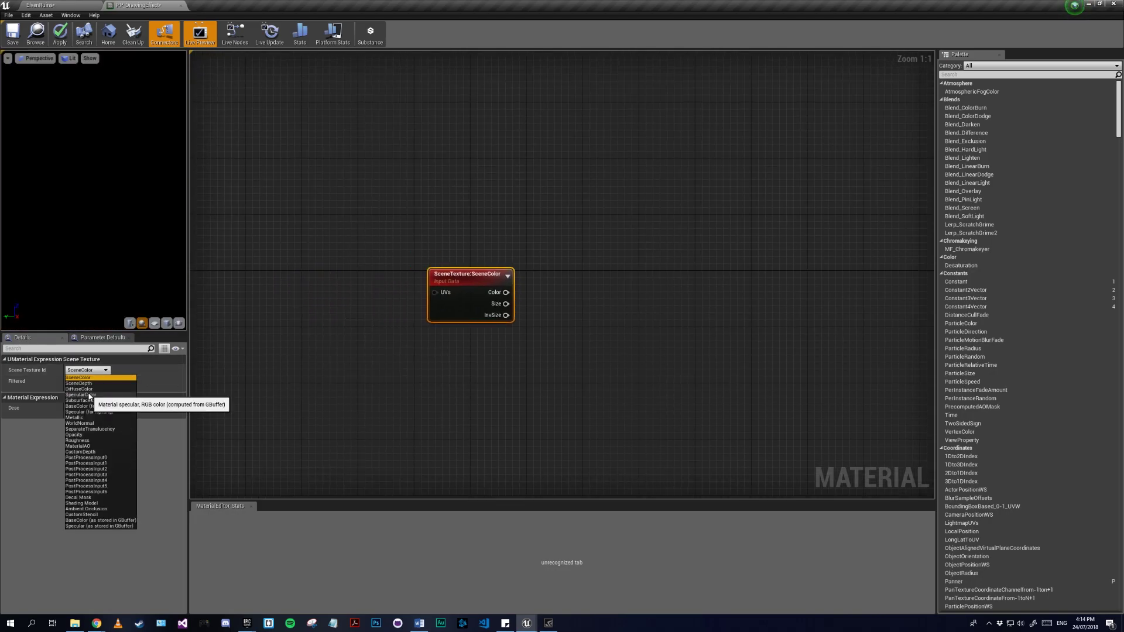
pyautogui.click(78, 387)
pyautogui.click(94, 369)
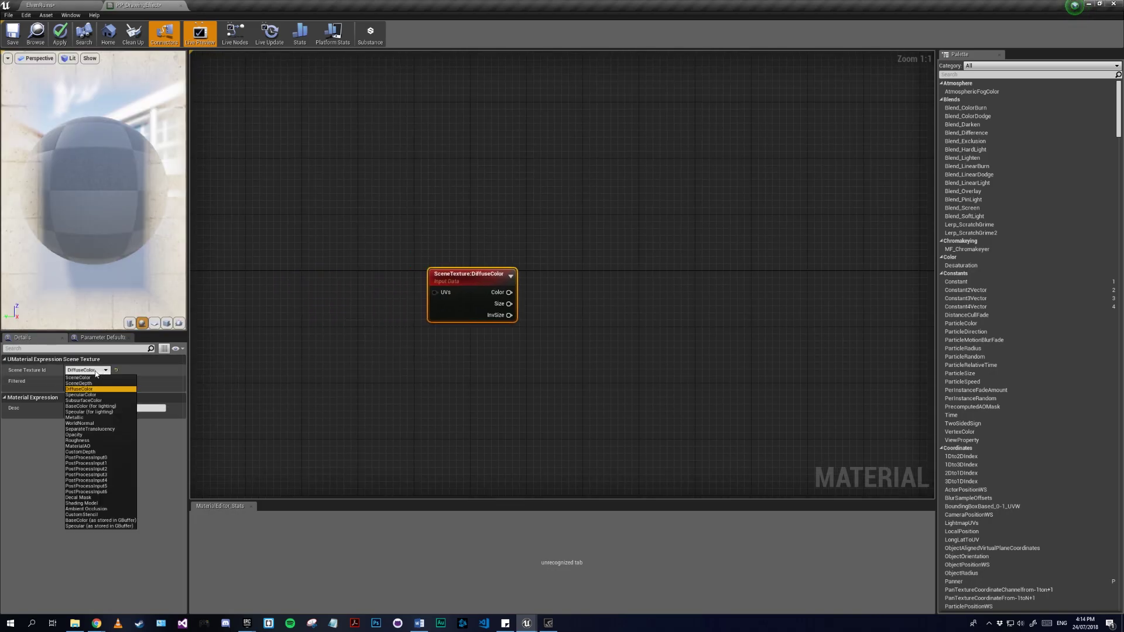
pyautogui.click(77, 381)
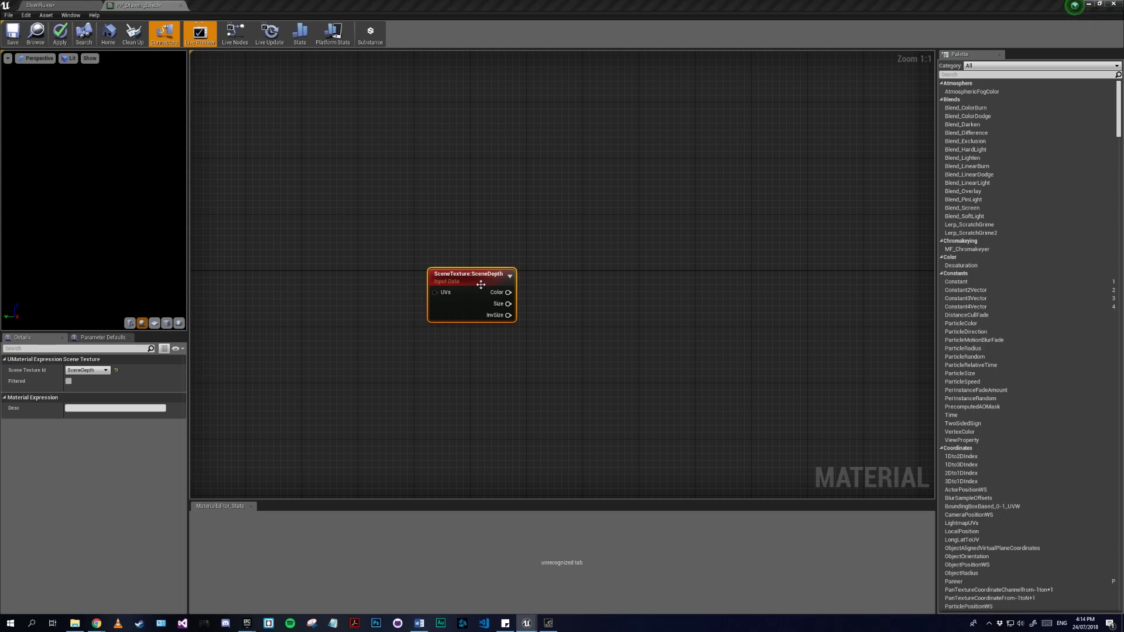
# - Add a Subtract node fed by the SceneDepth node's Color output into input A, and position it beyond the SceneDepth node
pyautogui.moveTo(480, 284)
pyautogui.mouseDown()
pyautogui.moveTo(305, 266)
pyautogui.moveTo(472, 261)
pyautogui.moveTo(470, 285)
pyautogui.mouseUp()
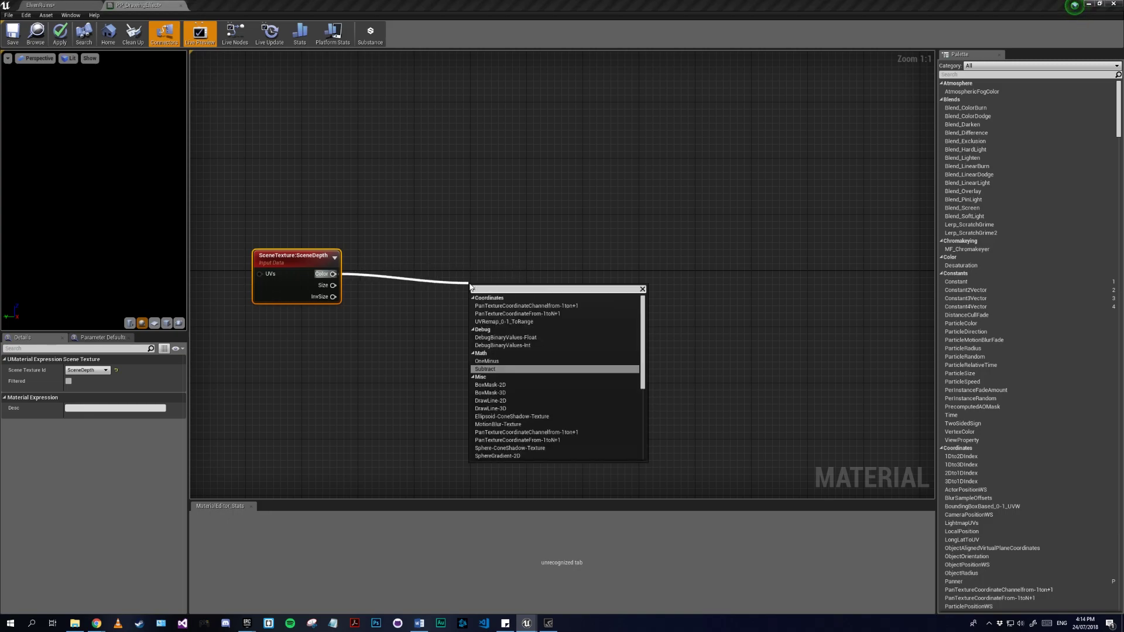
pyautogui.click(501, 368)
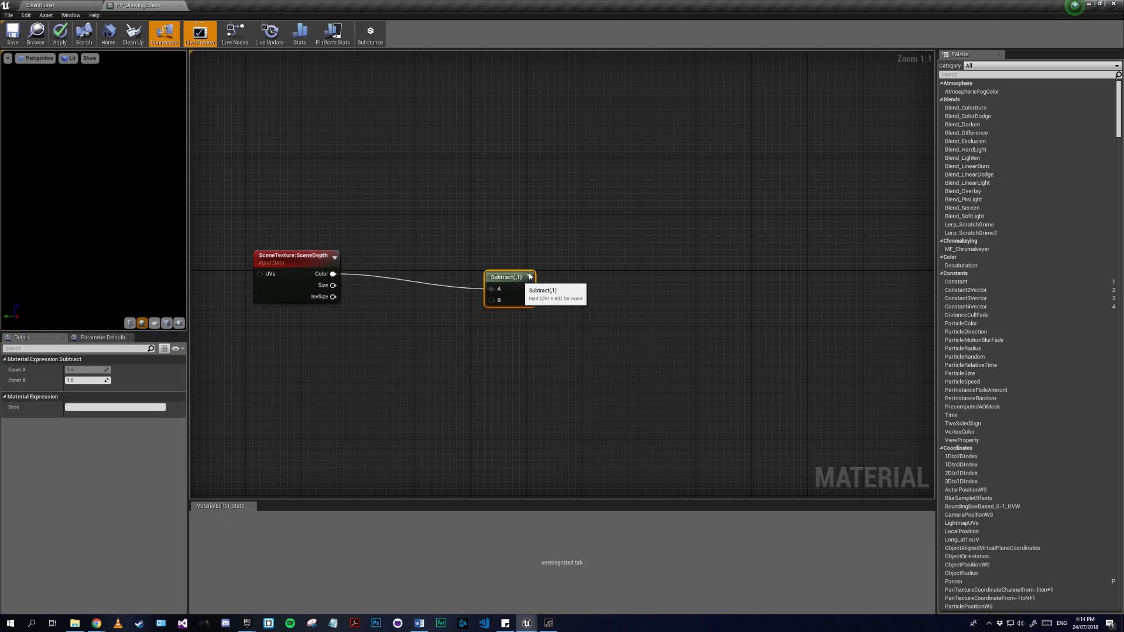
pyautogui.moveTo(528, 276); pyautogui.dragTo(578, 263)
pyautogui.moveTo(478, 345); pyautogui.dragTo(651, 330, button='right')
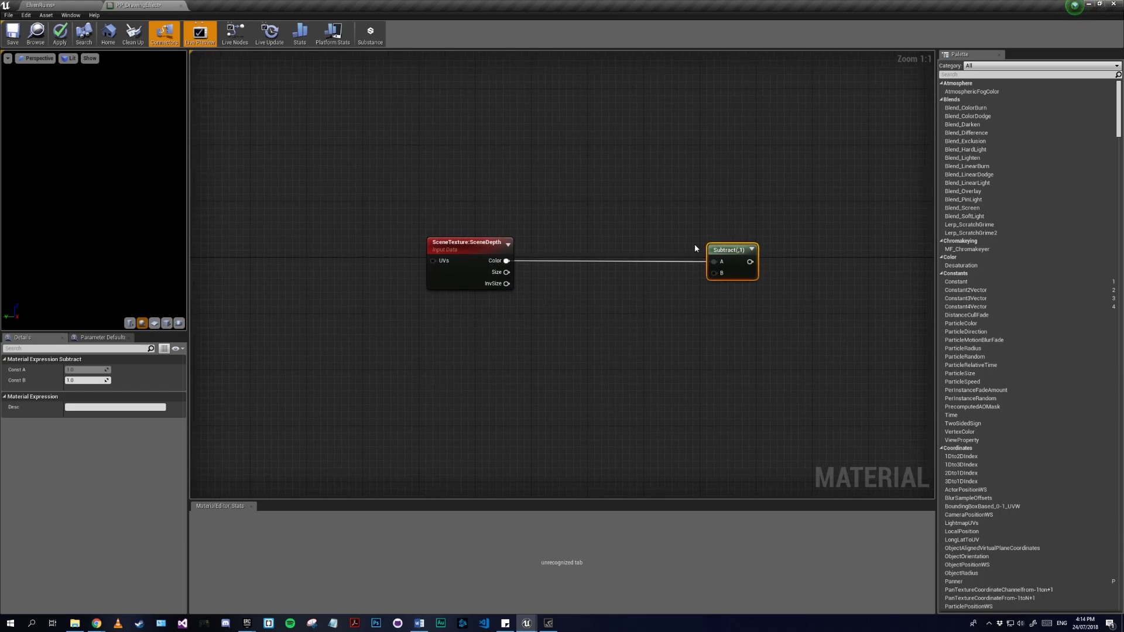
pyautogui.moveTo(724, 248); pyautogui.dragTo(731, 261)
# - Duplicate the SceneTexture:SceneDepth node and place the copy below the original
pyautogui.moveTo(438, 413); pyautogui.dragTo(569, 337, button='right')
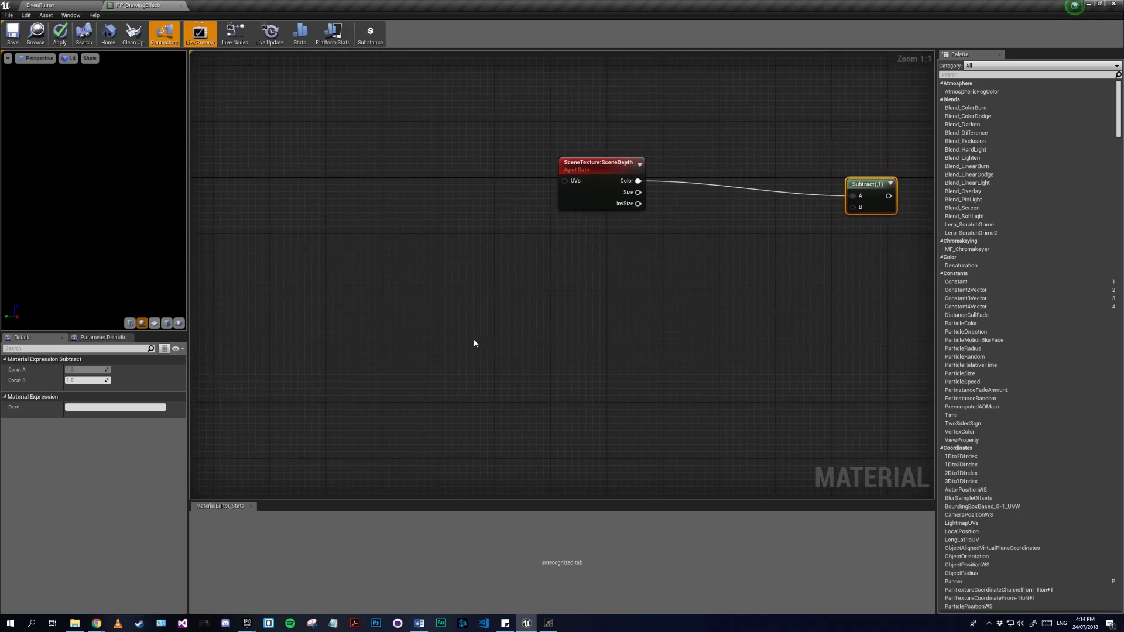
pyautogui.moveTo(585, 333); pyautogui.dragTo(521, 343, button='right')
pyautogui.rightClick(520, 343)
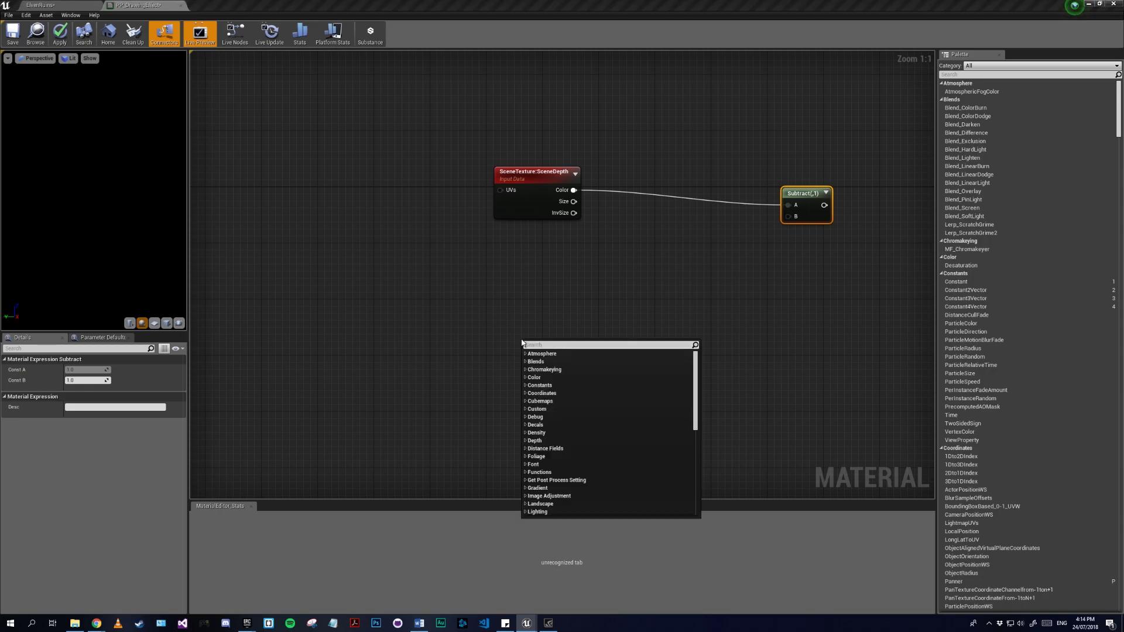
pyautogui.click(515, 299)
pyautogui.click(529, 209)
pyautogui.hotkey('ctrl', 'c')
pyautogui.hotkey('ctrl', 'v')
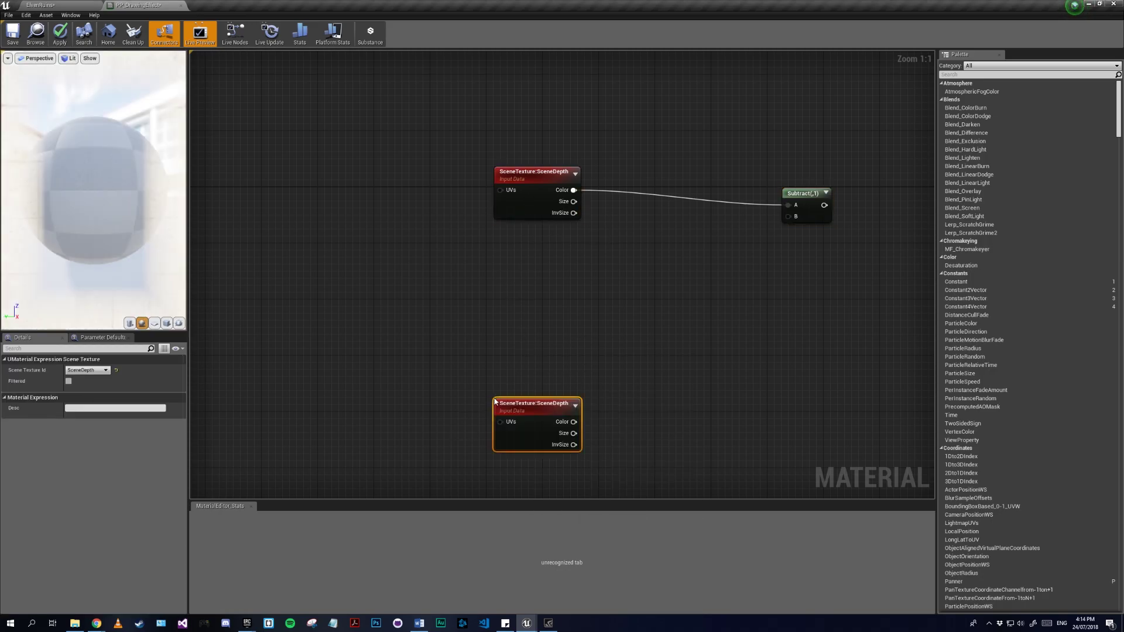
pyautogui.moveTo(508, 407); pyautogui.dragTo(473, 358)
# - Add a Constant2Vector node just below the duplicated SceneDepth node
pyautogui.moveTo(500, 440); pyautogui.dragTo(505, 388, button='right')
pyautogui.rightClick(505, 387)
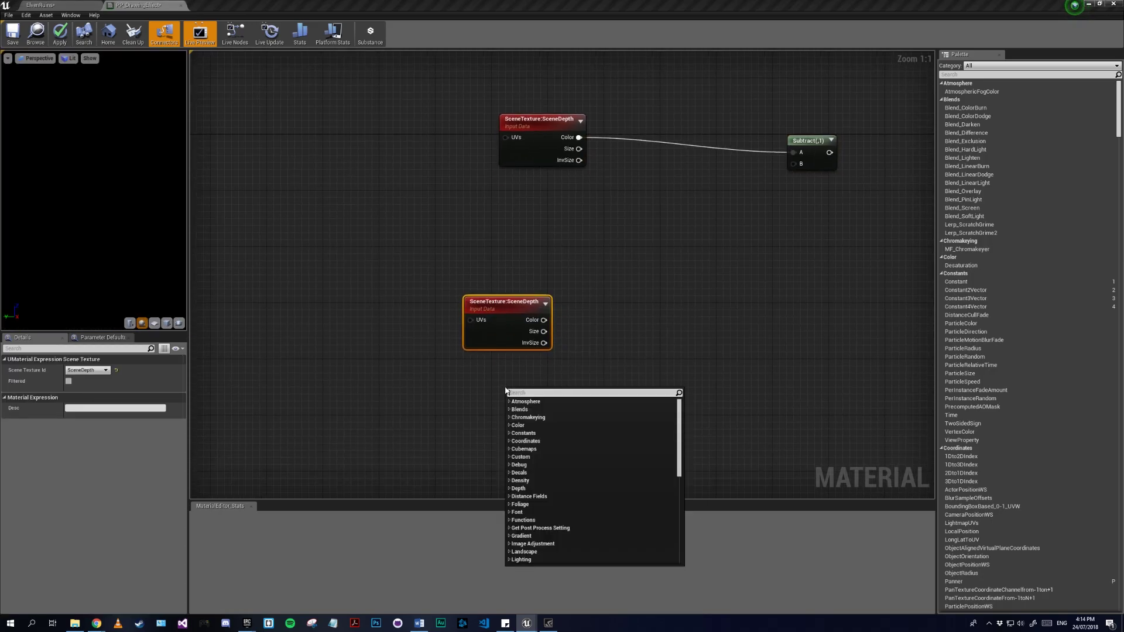
pyautogui.press('Escape')
pyautogui.click(504, 385)
pyautogui.press('2')
pyautogui.click(500, 382)
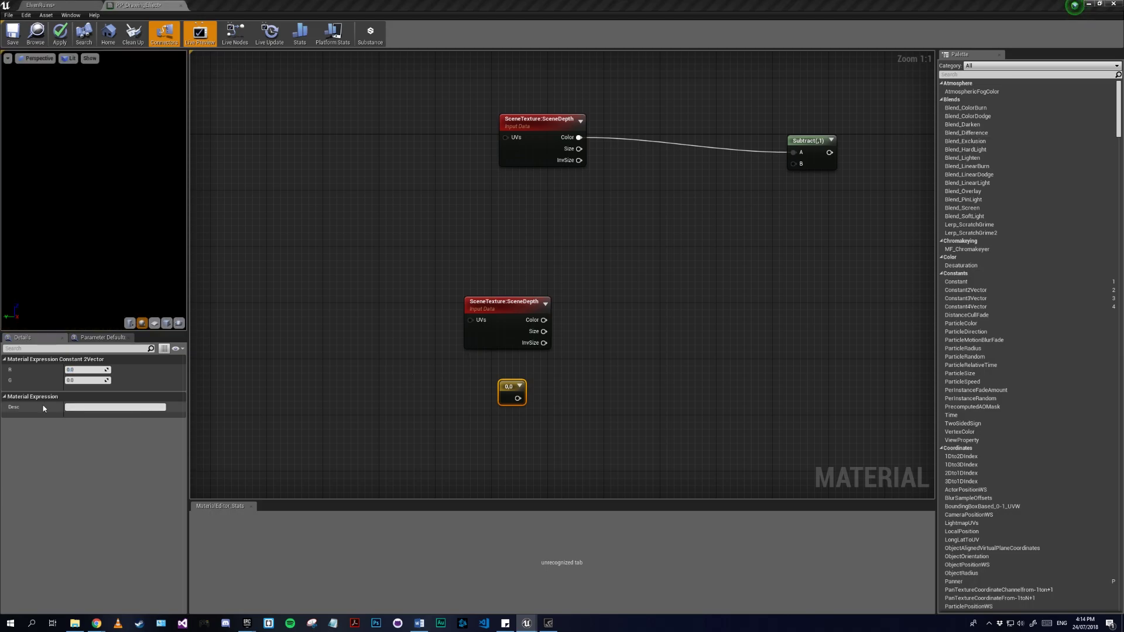
# - Set the Constant2Vector's R value to 1 and shift the node slightly closer to the SceneDepth copy
pyautogui.click(75, 370)
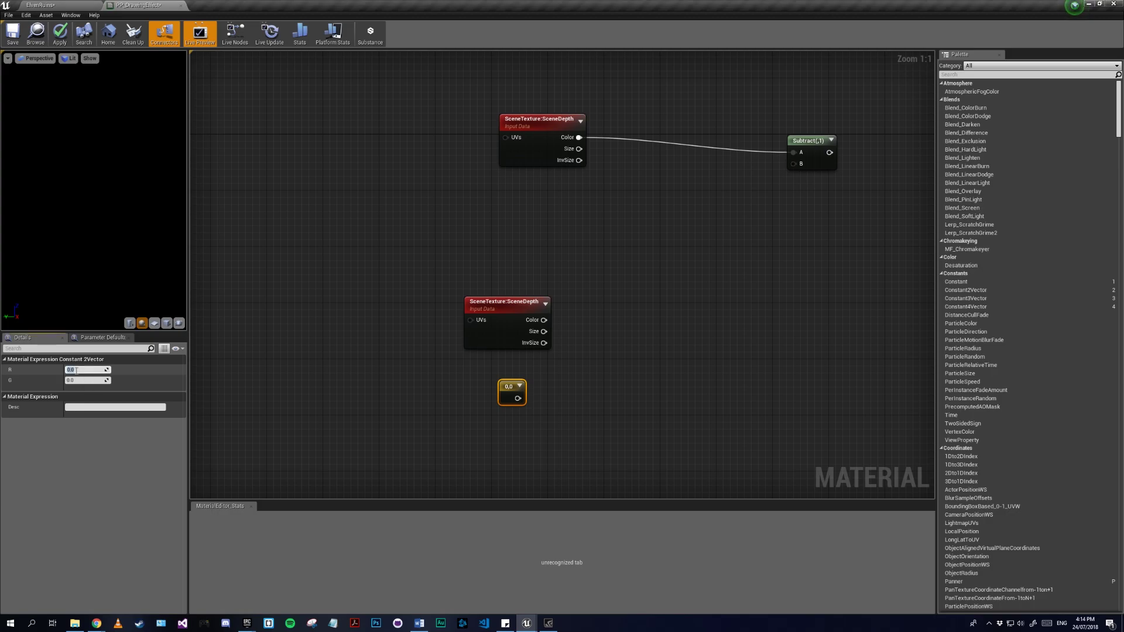
pyautogui.write('1')
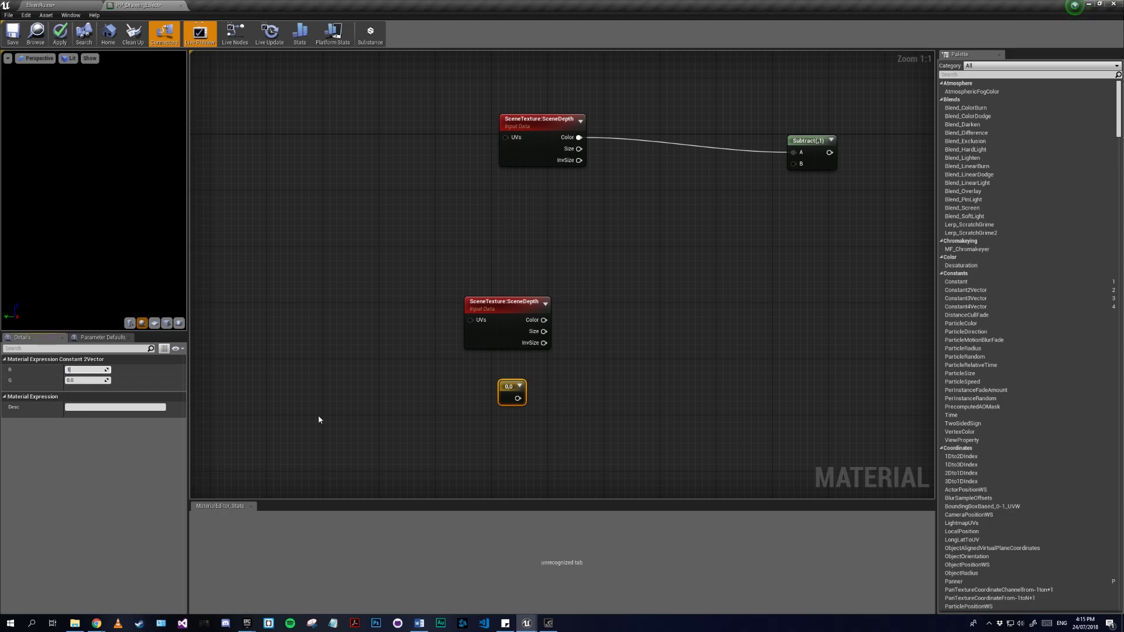
pyautogui.click(396, 410)
pyautogui.moveTo(511, 392)
pyautogui.mouseDown()
pyautogui.moveTo(498, 396)
pyautogui.moveTo(505, 387)
pyautogui.mouseUp()
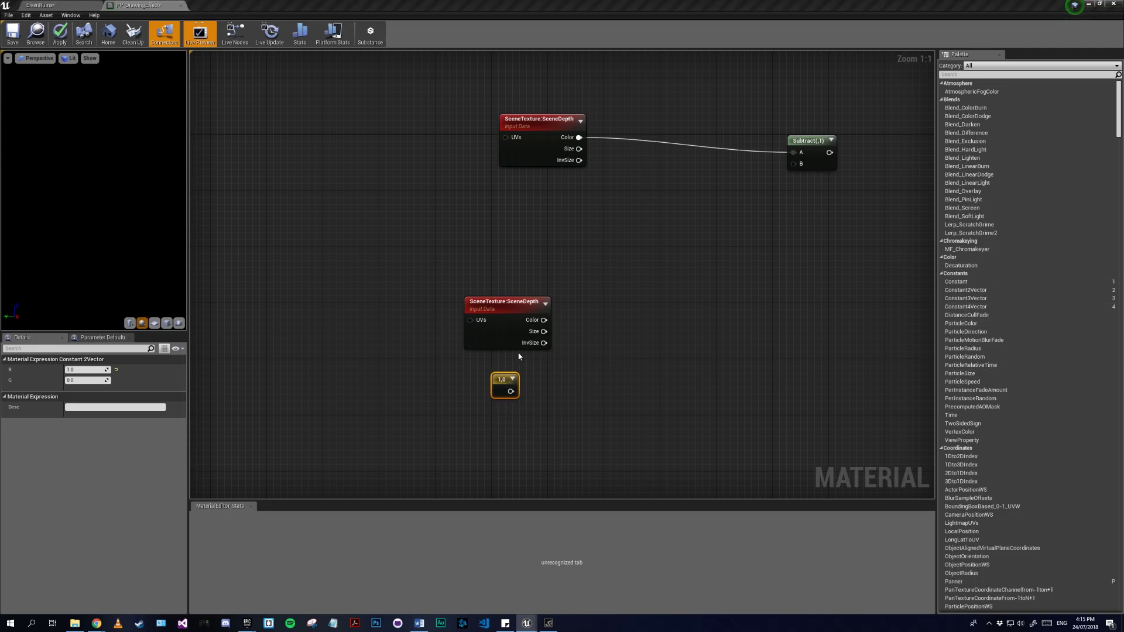
# - Add a Multiply node that takes the lower SceneDepth node's InvSize as A and the Constant2Vector as B
pyautogui.moveTo(543, 343); pyautogui.dragTo(621, 352)
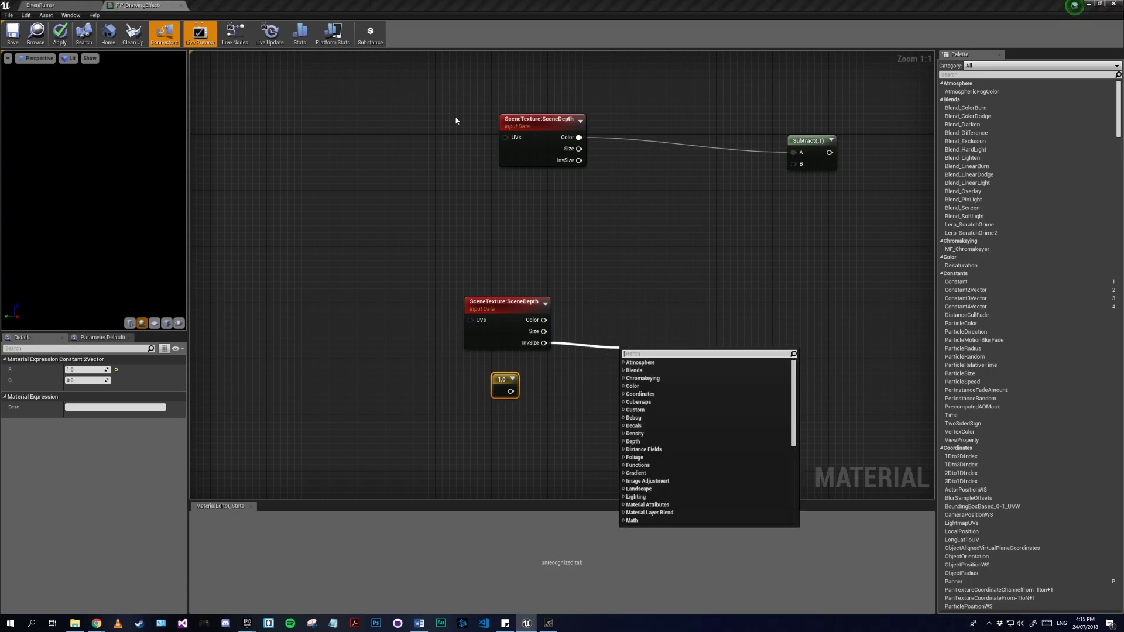
pyautogui.write('*')
pyautogui.press('Return')
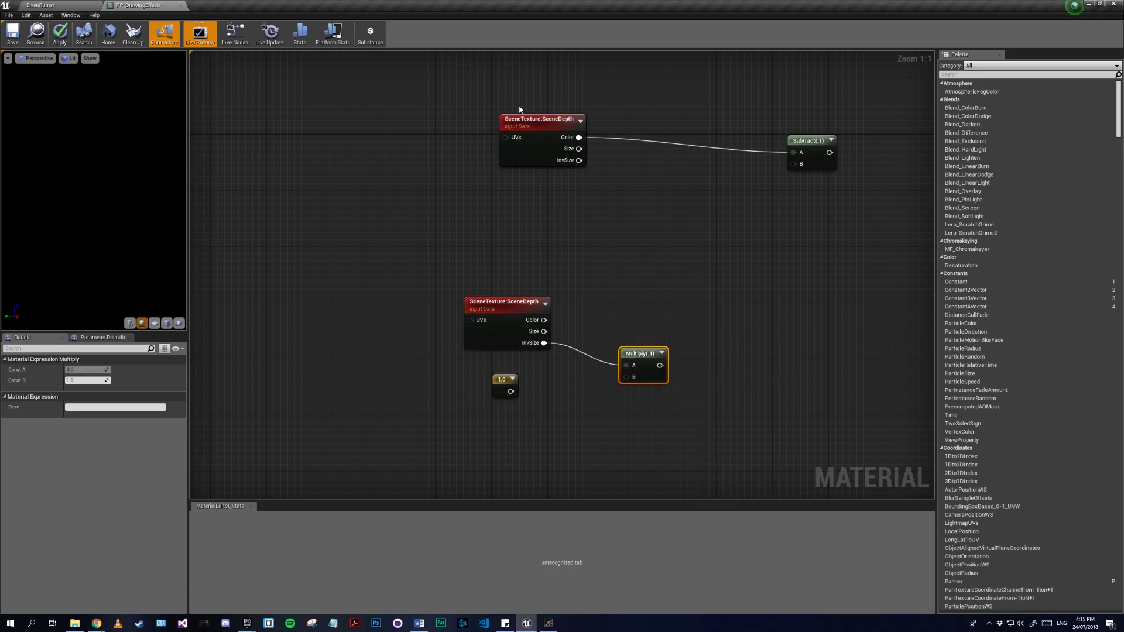
pyautogui.moveTo(627, 377); pyautogui.dragTo(507, 392)
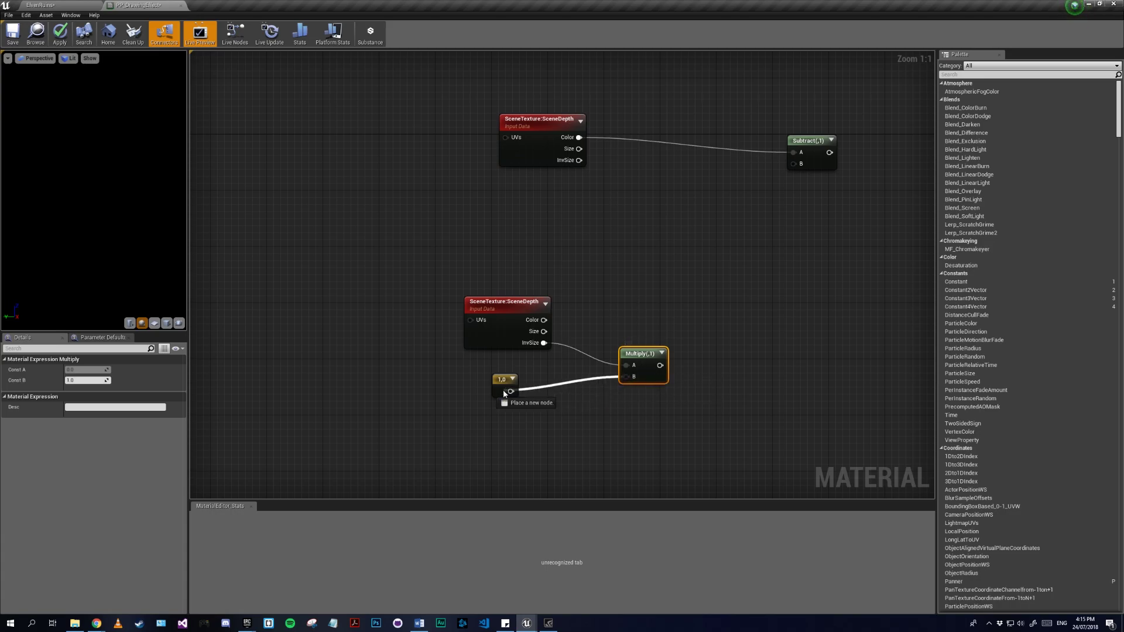
pyautogui.moveTo(511, 391); pyautogui.dragTo(511, 391)
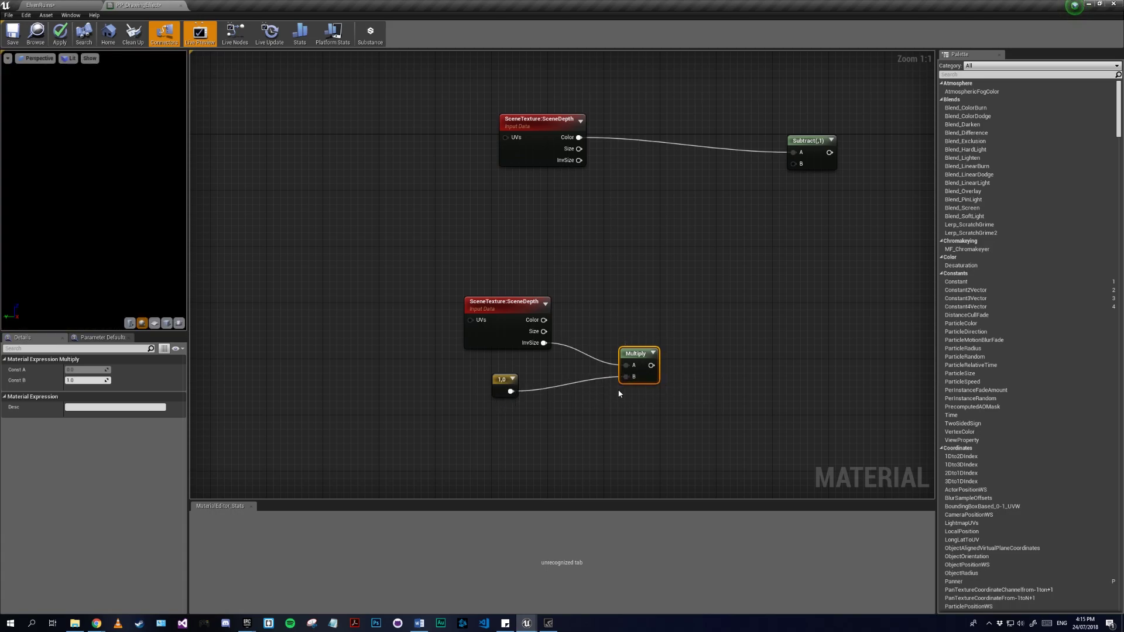
# - Create an Add node beyond the Multiply node and connect the Multiply output to its input B
pyautogui.moveTo(787, 378); pyautogui.dragTo(647, 424, button='right')
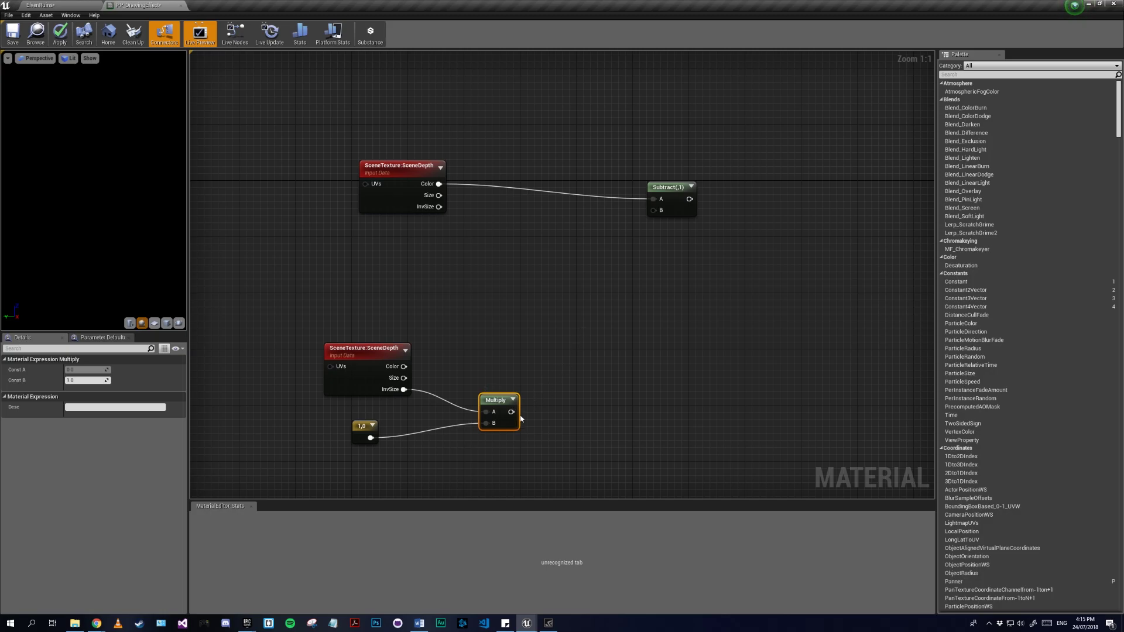
pyautogui.click(544, 338)
pyautogui.moveTo(553, 359); pyautogui.dragTo(515, 414)
# - Create a TextureCoordinate node above the lower SceneDepth node and connect it to the Add node's input A
pyautogui.rightClick(378, 290)
pyautogui.write('text')
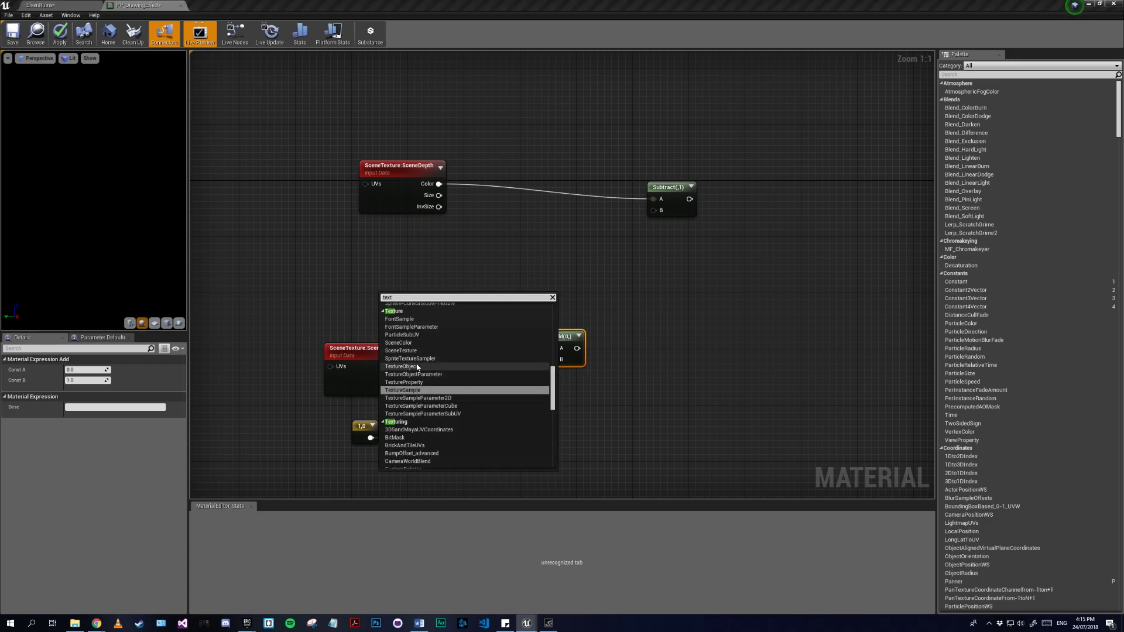
pyautogui.write('ureco')
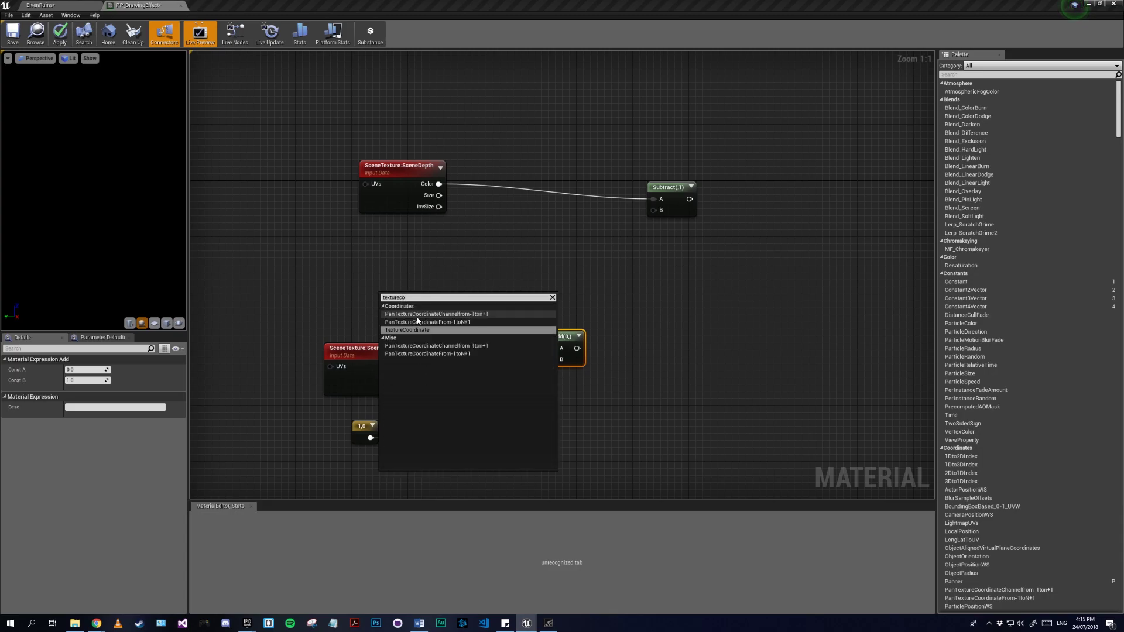
pyautogui.press('Return')
pyautogui.moveTo(421, 309); pyautogui.dragTo(554, 348)
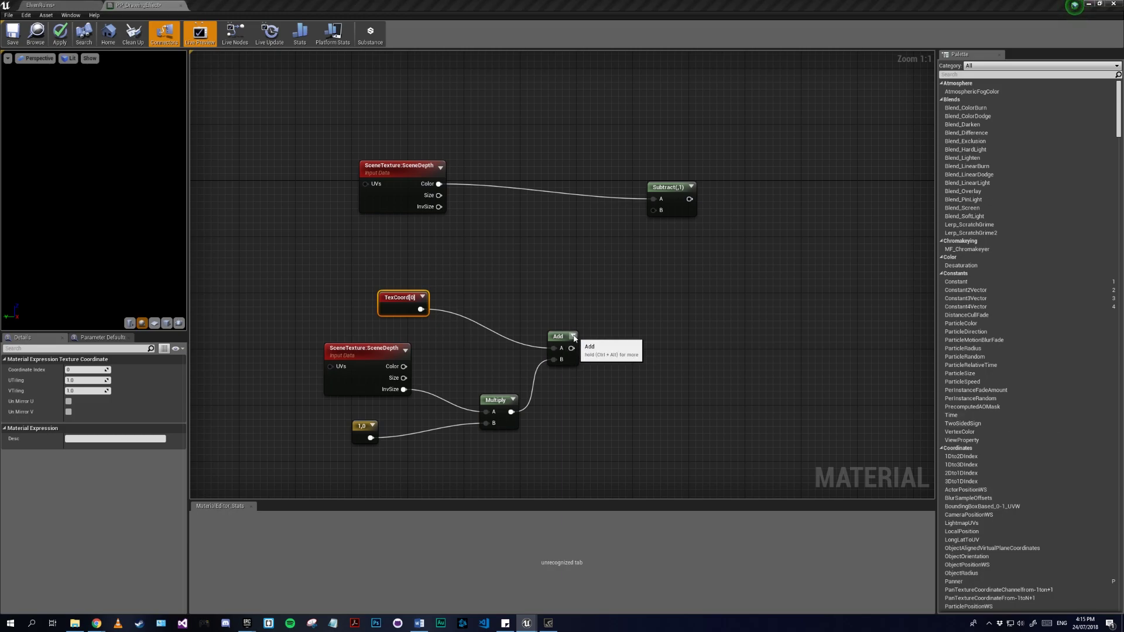
# - Feed the Add output into the UVs of a new SceneTexture node set to SceneDepth, and wire its Color output to Subtract's input B
pyautogui.moveTo(577, 354); pyautogui.dragTo(652, 318)
pyautogui.write('sce')
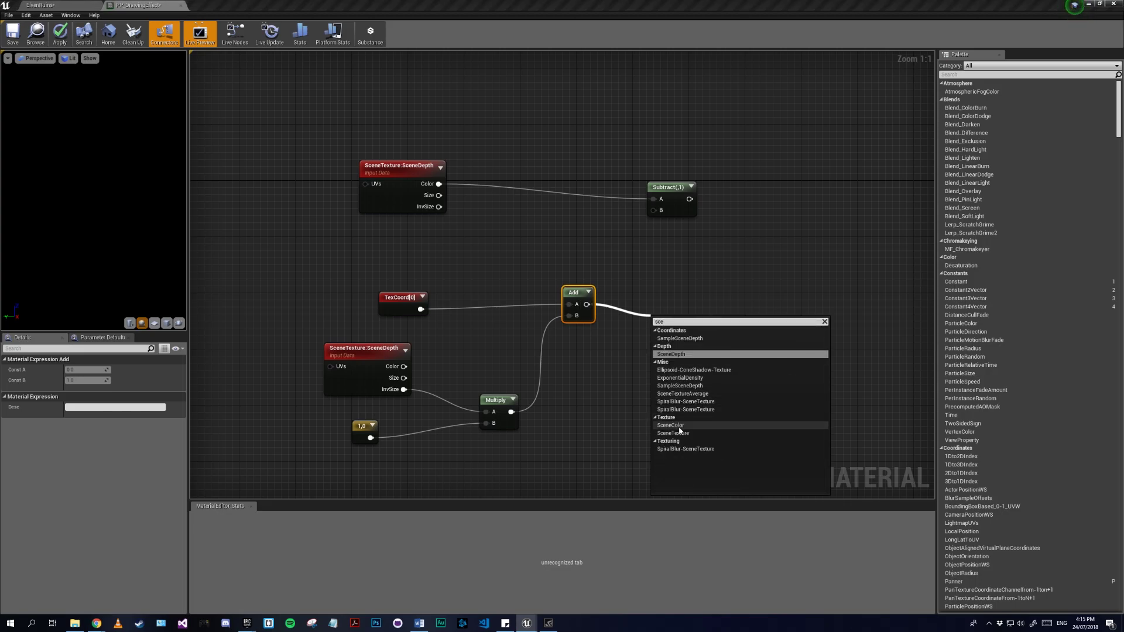
pyautogui.click(673, 433)
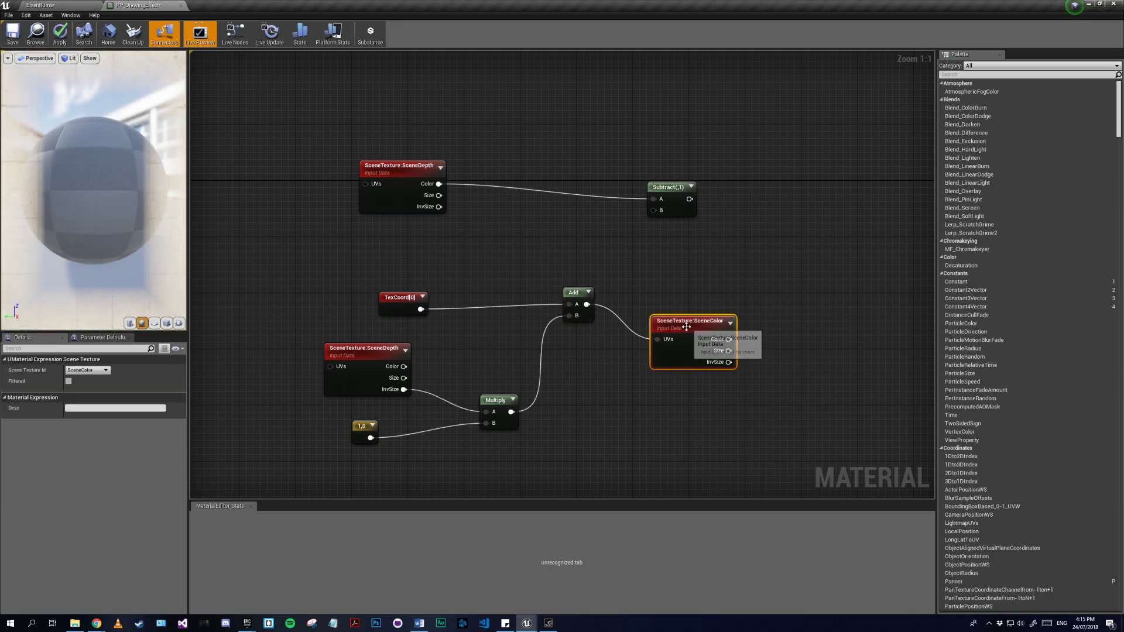
pyautogui.click(88, 370)
pyautogui.click(88, 384)
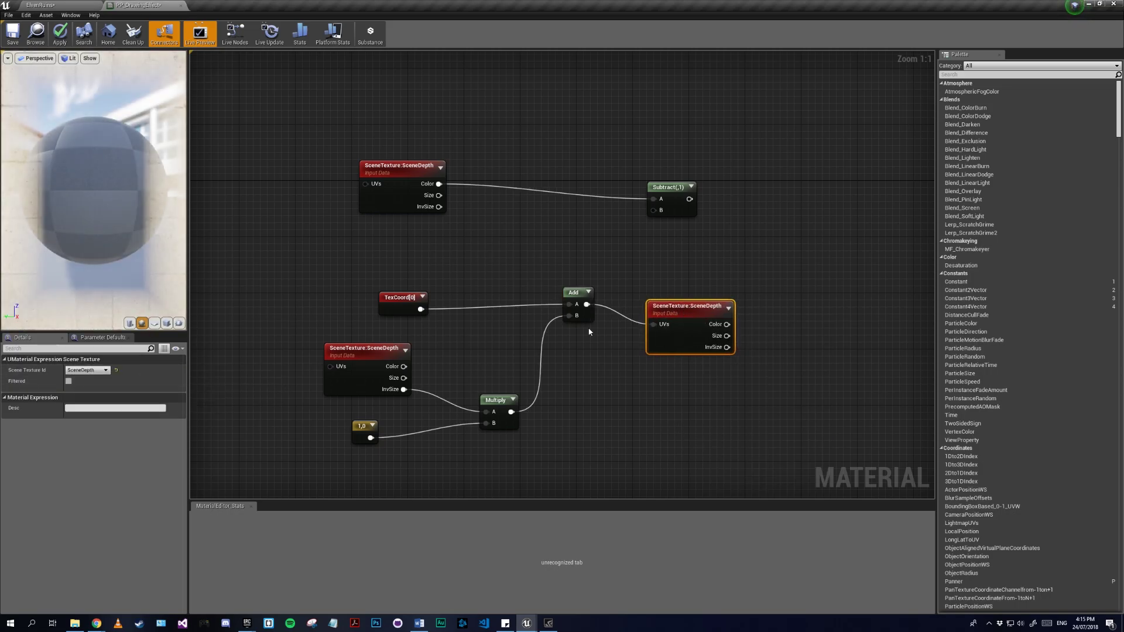
pyautogui.moveTo(674, 289); pyautogui.dragTo(673, 320, button='right')
pyautogui.moveTo(652, 330); pyautogui.dragTo(671, 215)
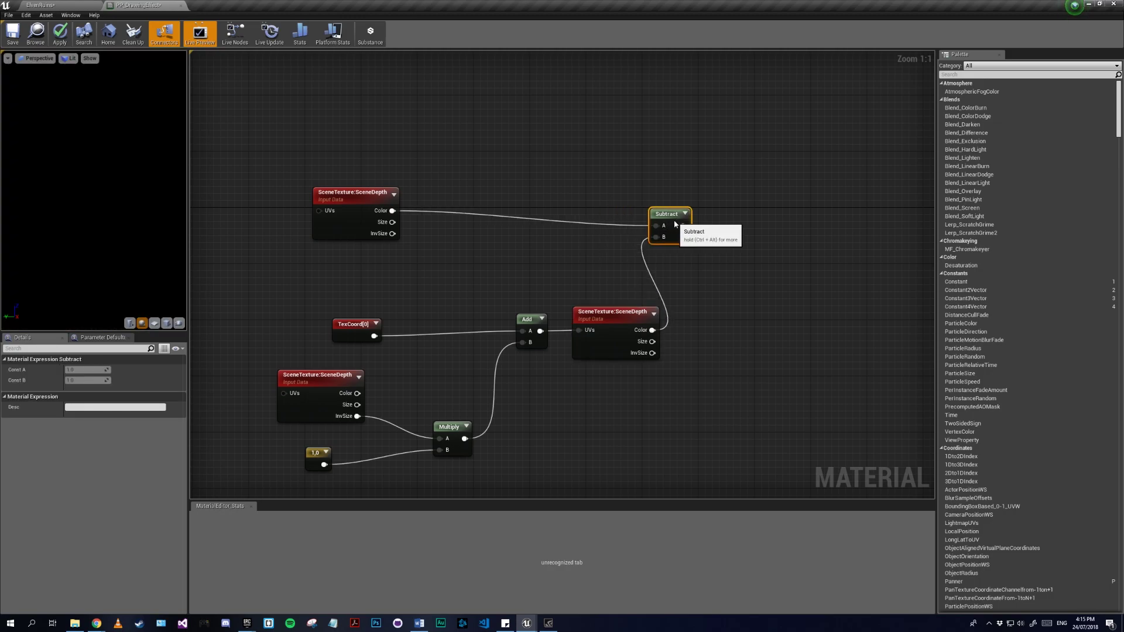
# - Connect the Subtract output to the material's Emissive Color, apply the material, and check the effect in the level viewport
pyautogui.scroll(-2, 830, 396)
pyautogui.moveTo(802, 379); pyautogui.dragTo(557, 325, button='right')
pyautogui.scroll(-4, 498, 357)
pyautogui.scroll(2, 447, 262)
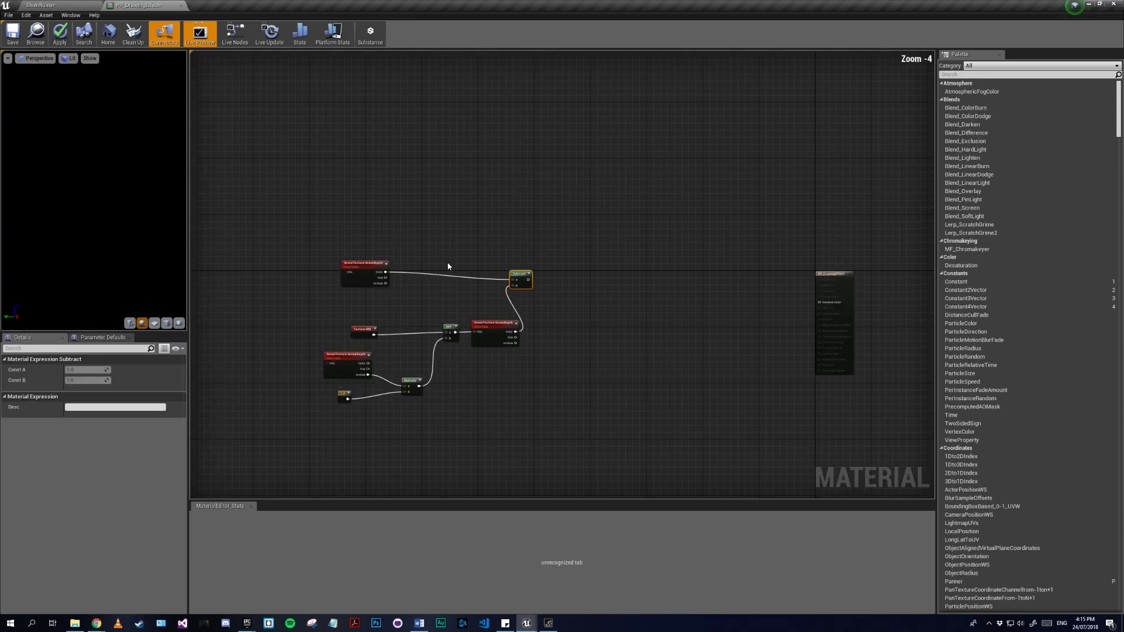
pyautogui.scroll(1, 532, 284)
pyautogui.moveTo(526, 280); pyautogui.dragTo(901, 309)
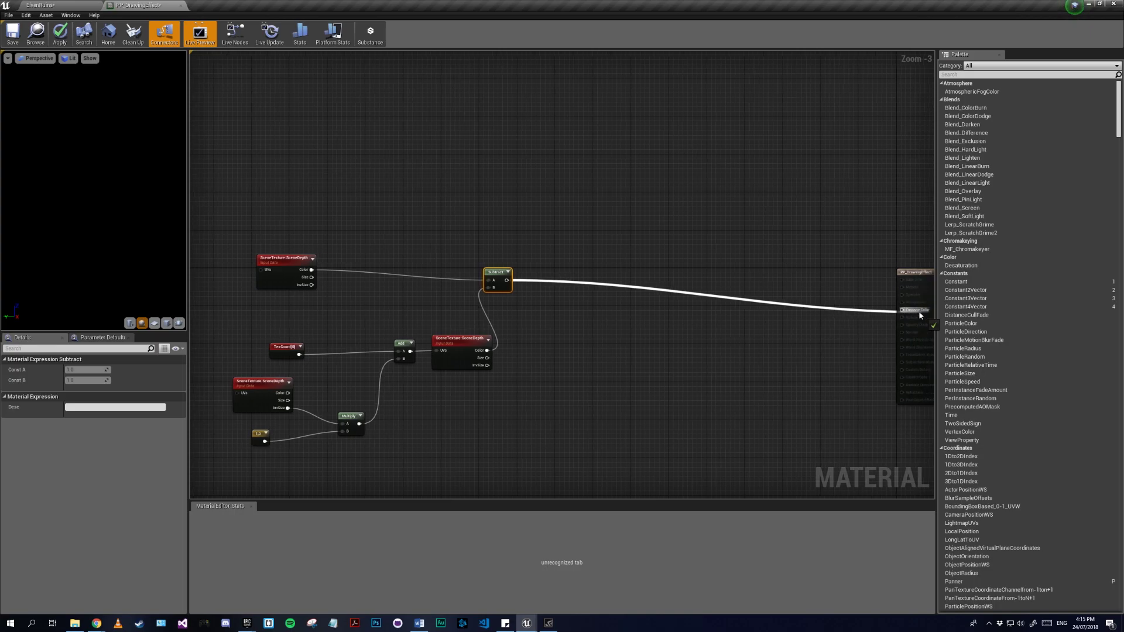
pyautogui.click(60, 33)
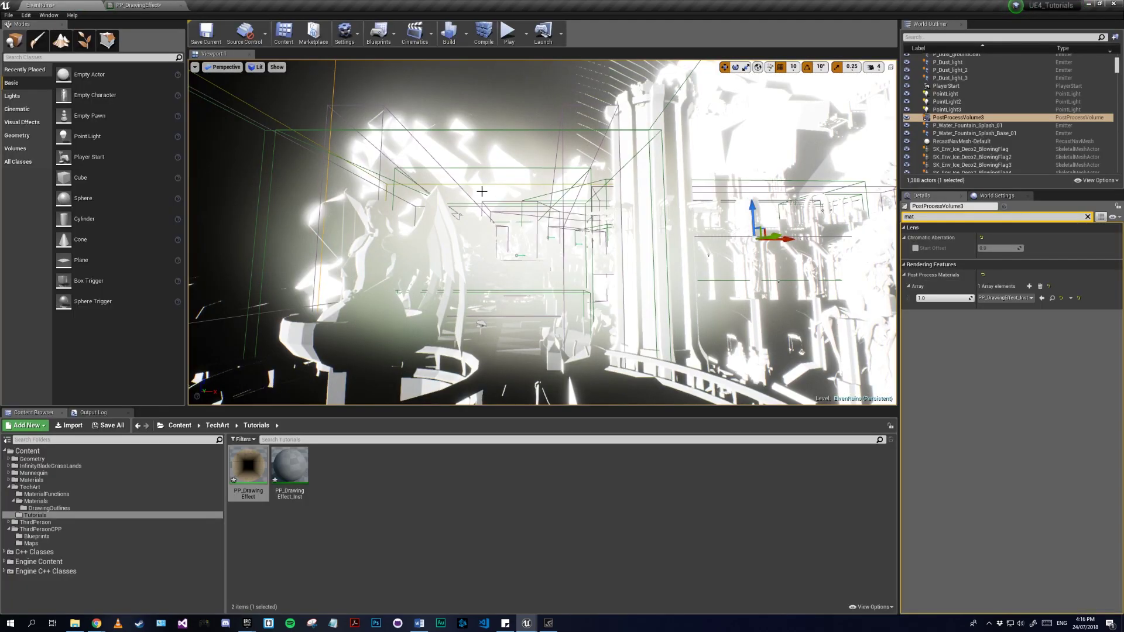
pyautogui.moveTo(519, 208); pyautogui.dragTo(529, 205, button='right')
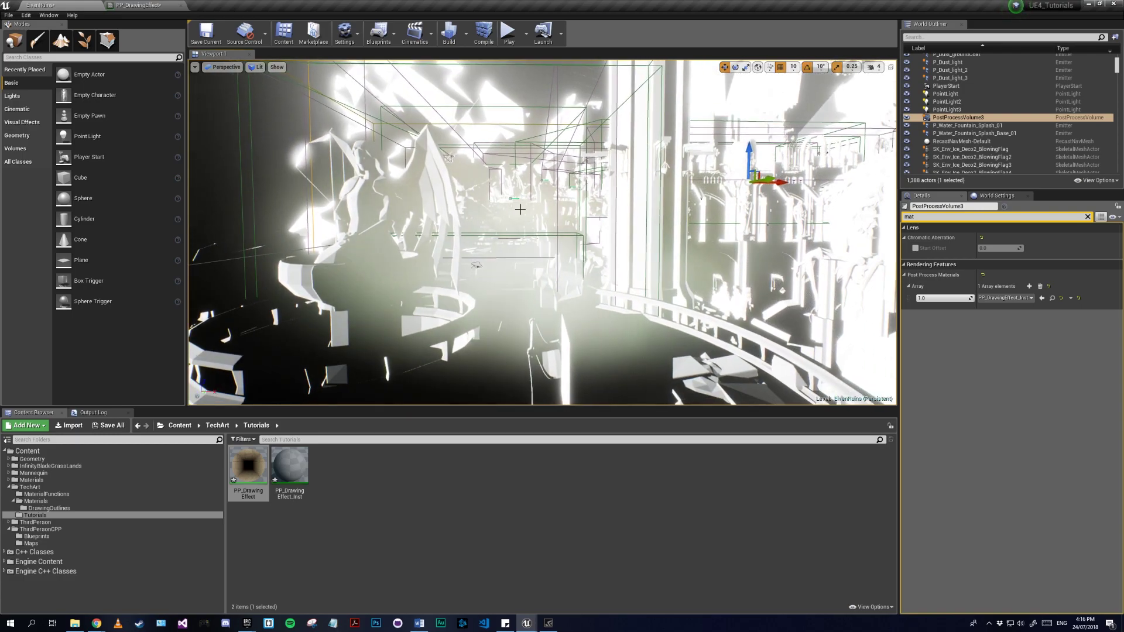
# - Return to the PP_DrawingEffect material and insert a Clamp node between the Subtract output and Emissive Color
pyautogui.click(151, 6)
pyautogui.moveTo(644, 303); pyautogui.dragTo(465, 328, button='right')
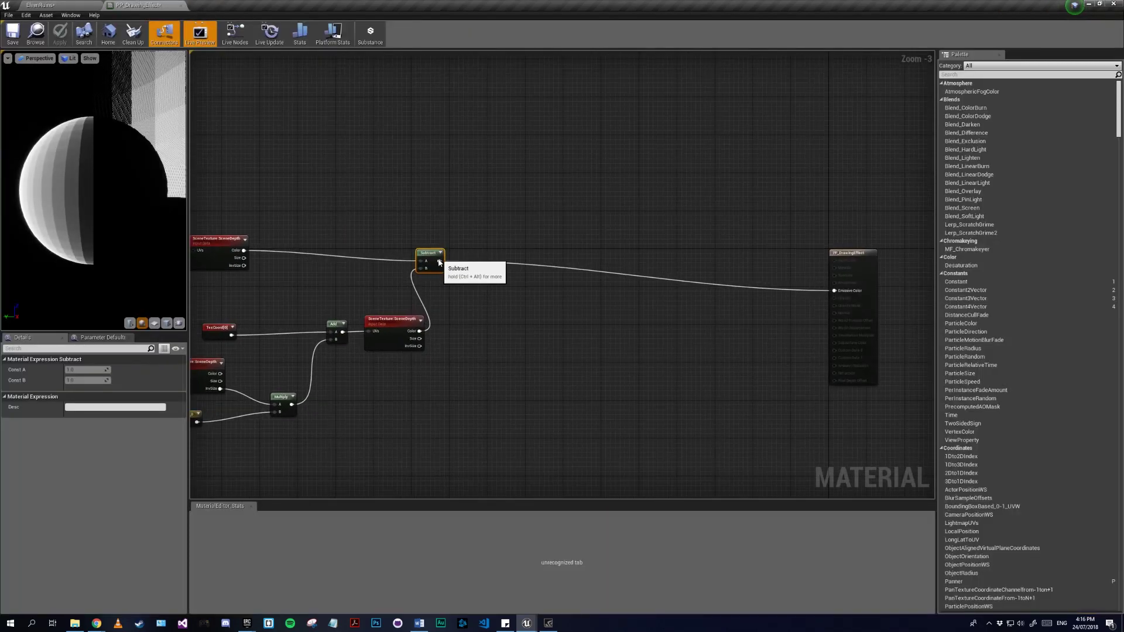
pyautogui.moveTo(439, 261); pyautogui.dragTo(595, 281)
pyautogui.write('clam')
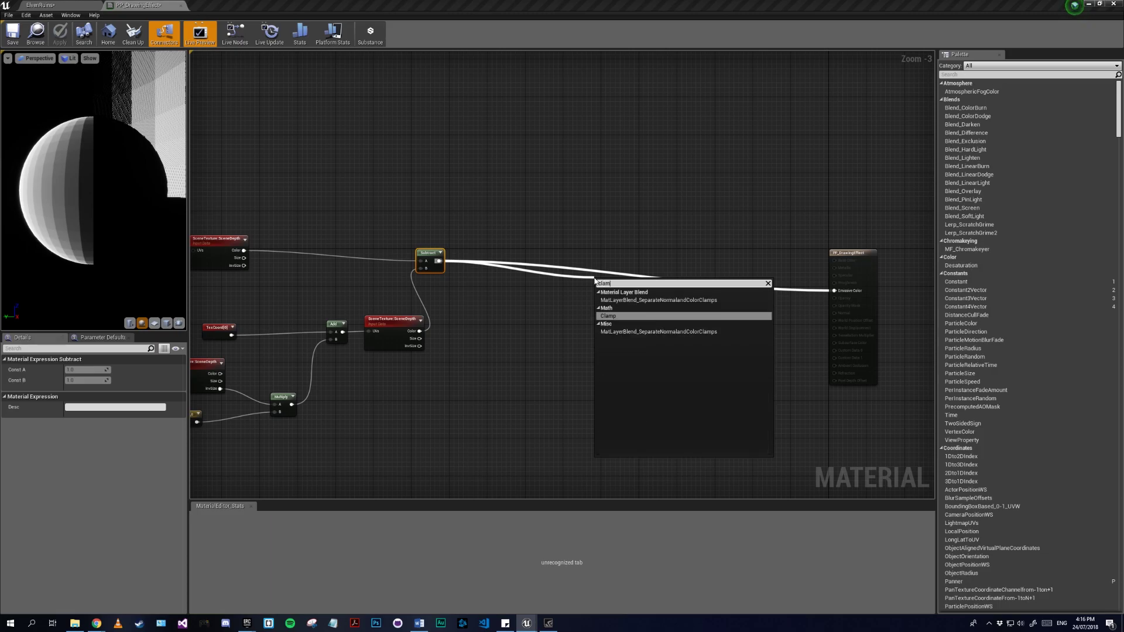
pyautogui.press('Return')
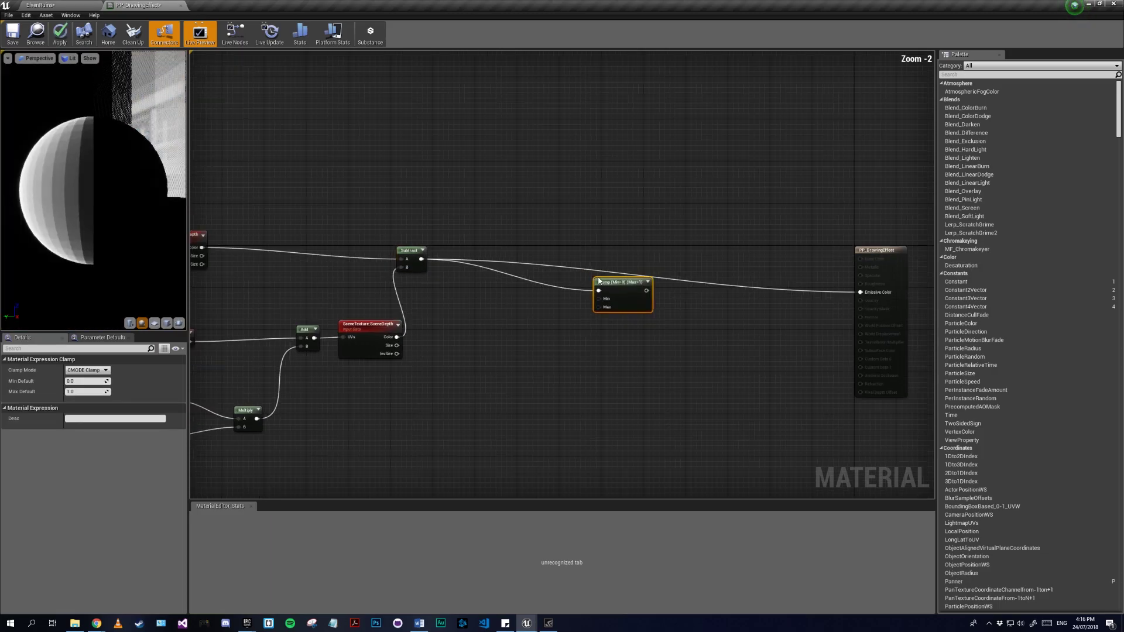
pyautogui.scroll(2, 598, 281)
pyautogui.moveTo(664, 296)
pyautogui.mouseDown()
pyautogui.moveTo(960, 303)
pyautogui.moveTo(671, 299)
pyautogui.mouseUp()
# - Apply the material changes and inspect the clamped effect up close in the level viewport
pyautogui.moveTo(485, 340); pyautogui.dragTo(741, 333, button='right')
pyautogui.click(61, 39)
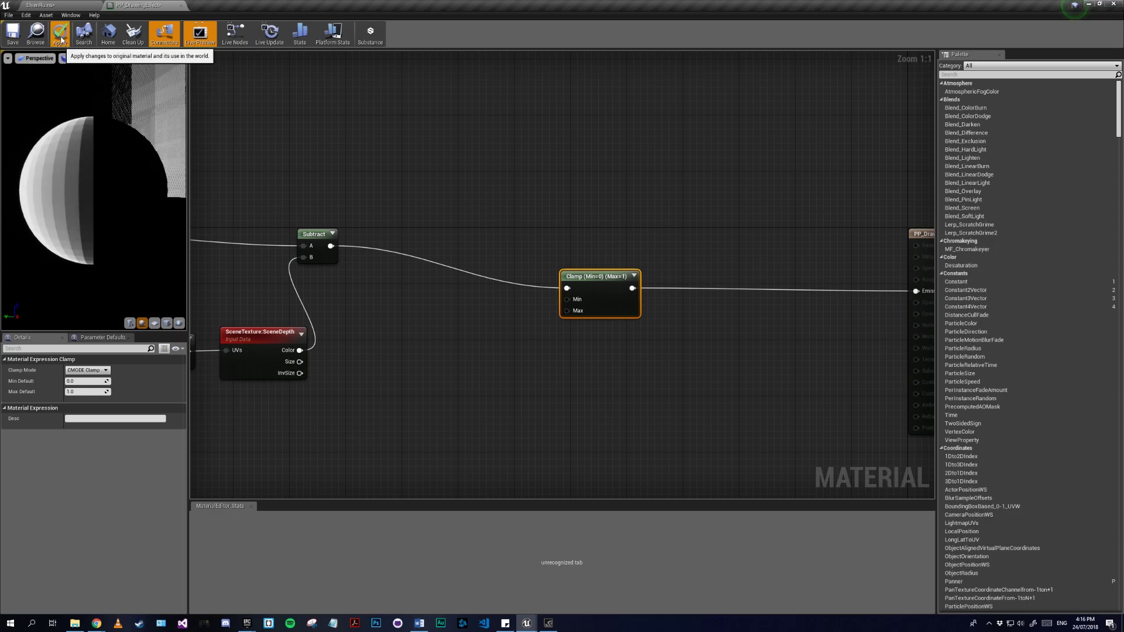
pyautogui.click(38, 4)
pyautogui.moveTo(486, 237); pyautogui.dragTo(527, 248, button='right')
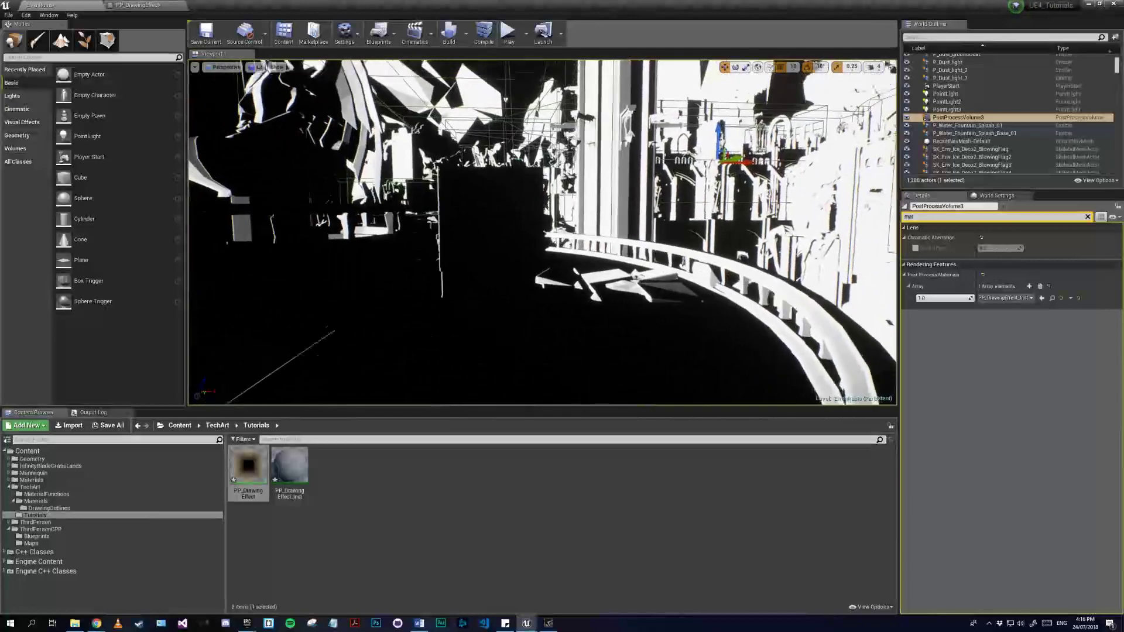
pyautogui.press('w')
pyautogui.moveTo(429, 221); pyautogui.dragTo(410, 216, button='right')
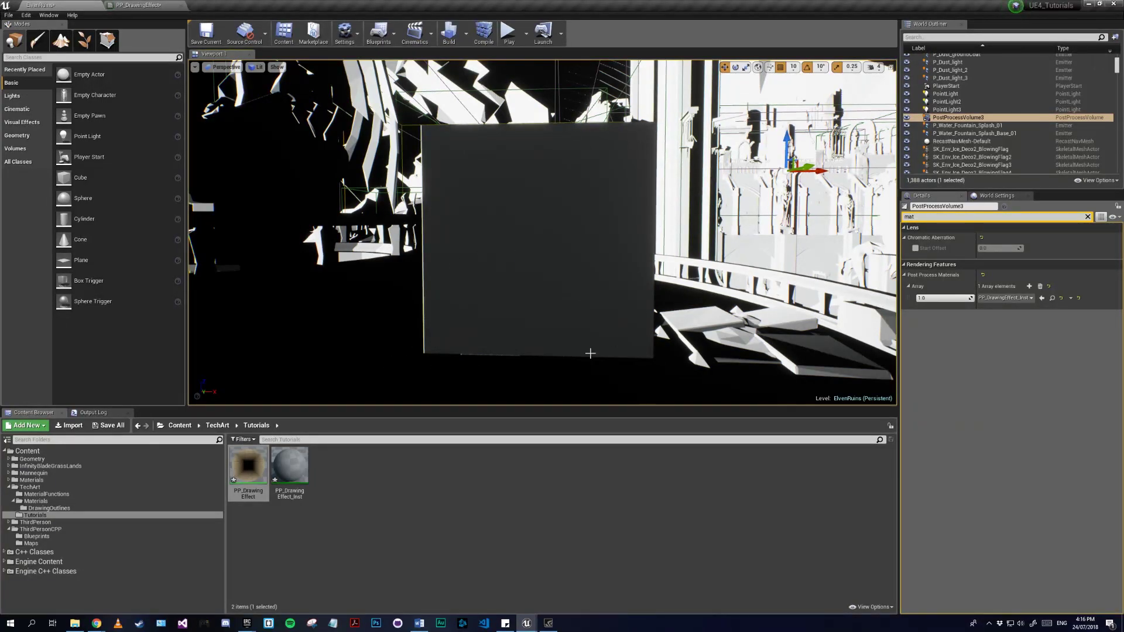
# - Duplicate the whole depth-offset node group up to the Subtract node and place the copy below the original
pyautogui.click(144, 6)
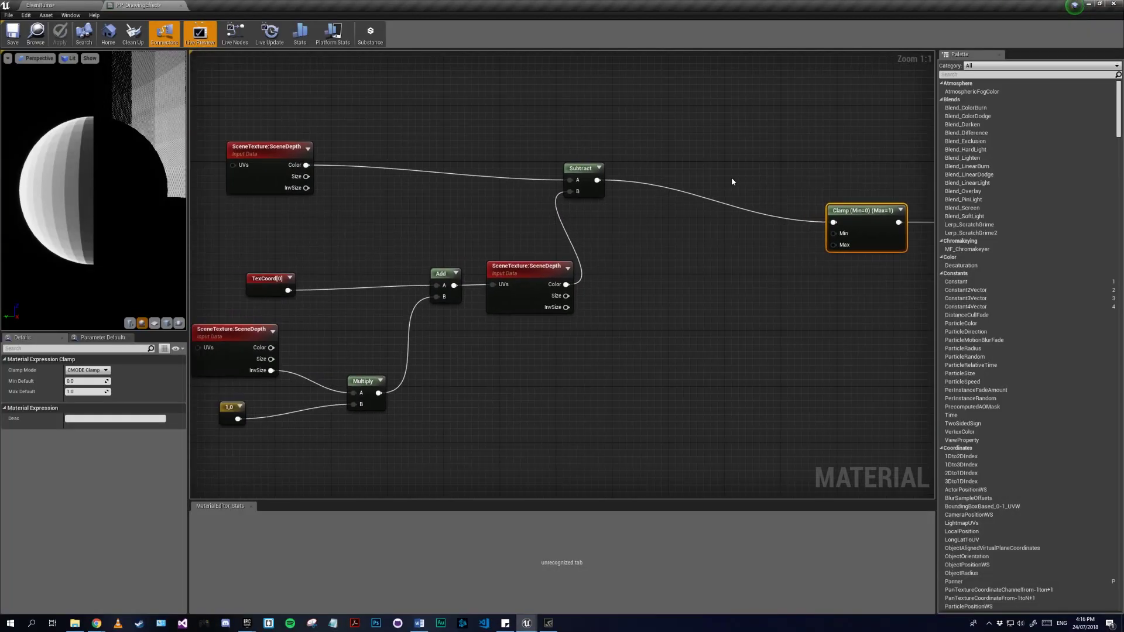
pyautogui.scroll(-2, 452, 269)
pyautogui.moveTo(337, 153); pyautogui.dragTo(692, 378)
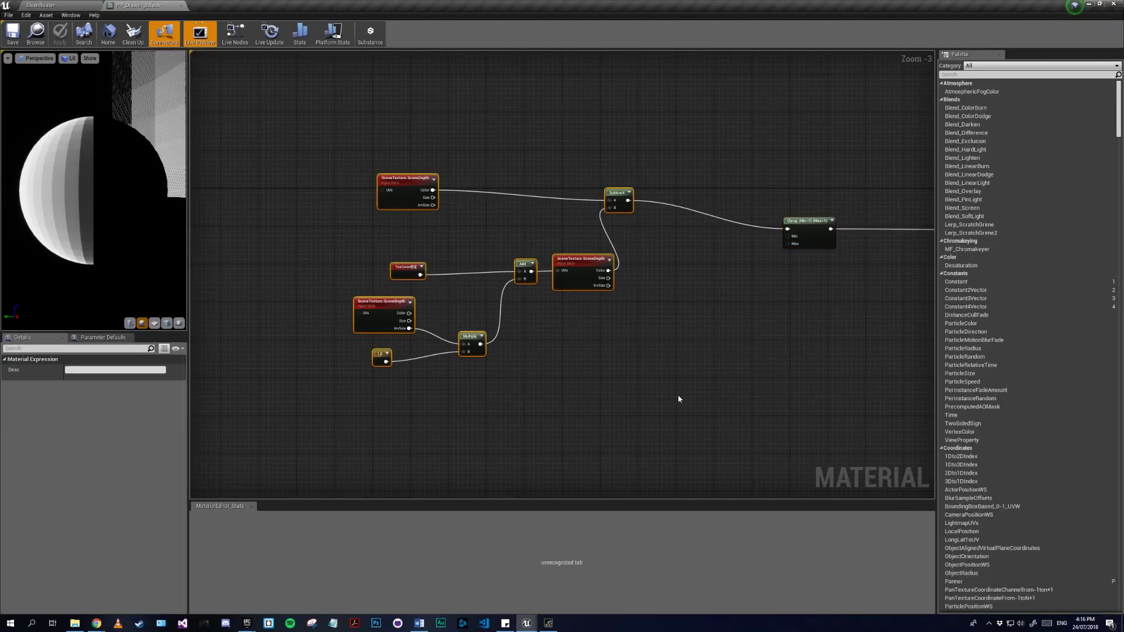
pyautogui.moveTo(638, 436); pyautogui.dragTo(666, 302, button='right')
pyautogui.hotkey('ctrl', 'c')
pyautogui.hotkey('ctrl', 'v')
pyautogui.moveTo(595, 317); pyautogui.dragTo(545, 405, button='right')
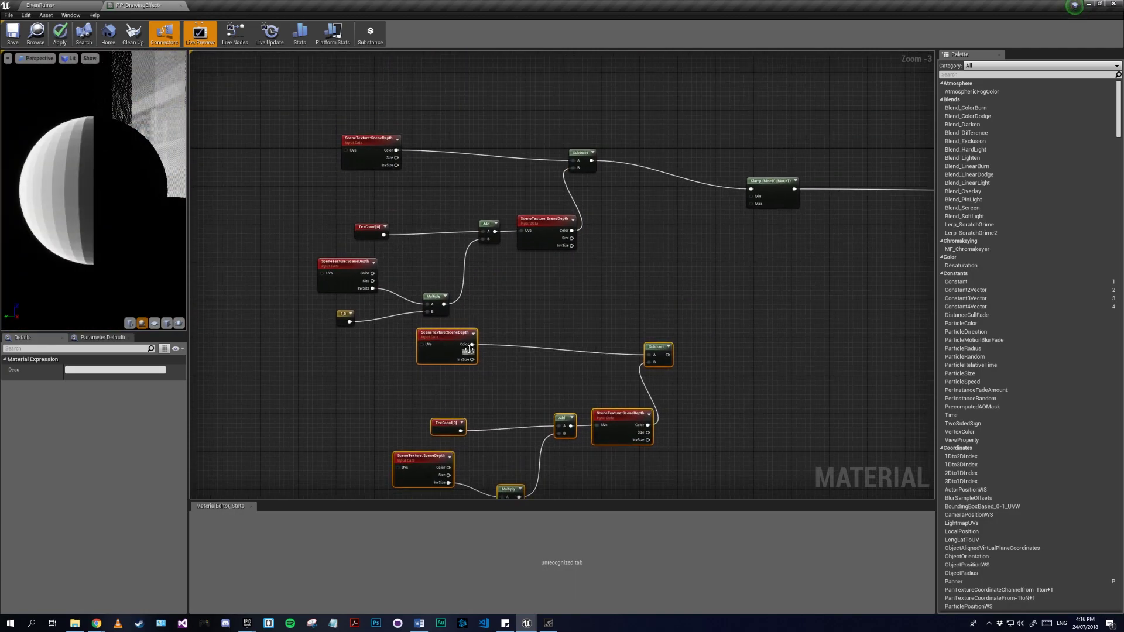
pyautogui.moveTo(455, 343); pyautogui.dragTo(374, 358)
# - Set the R value of the Constant2Vector in the duplicated group to -1
pyautogui.moveTo(401, 407); pyautogui.dragTo(456, 323, button='right')
pyautogui.click(372, 453)
pyautogui.scroll(2, 373, 452)
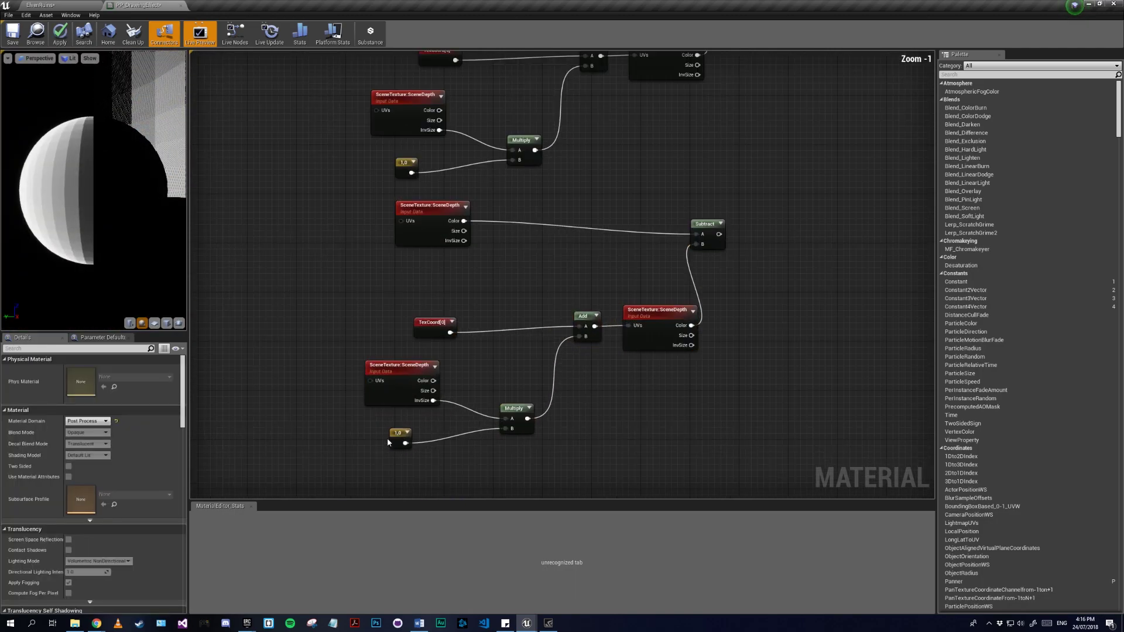
pyautogui.click(406, 432)
pyautogui.click(398, 432)
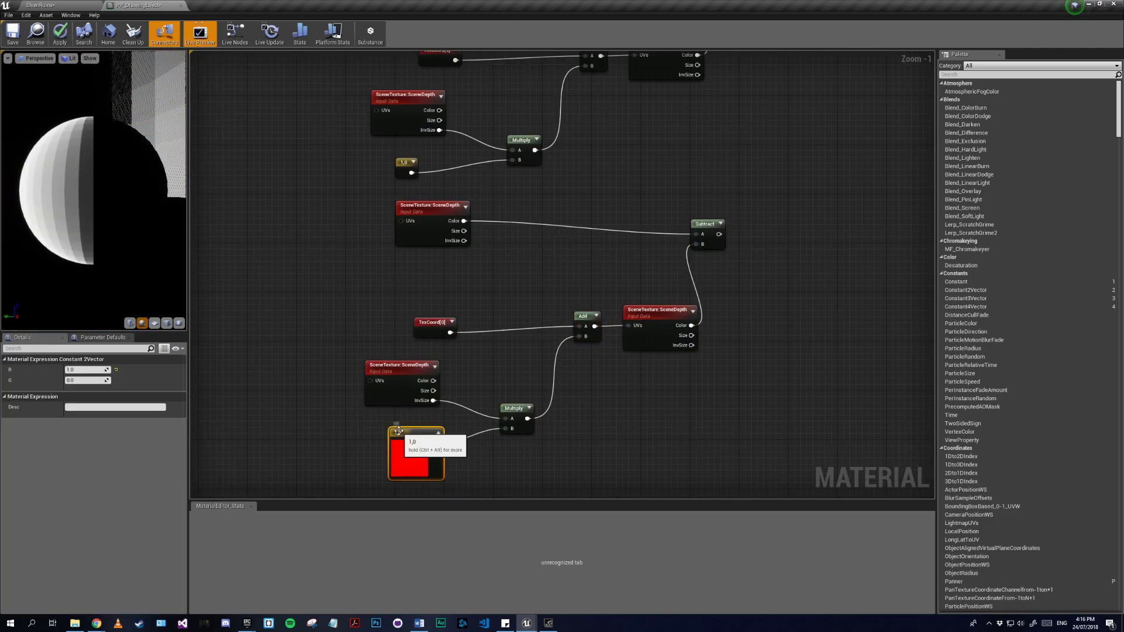
pyautogui.click(438, 431)
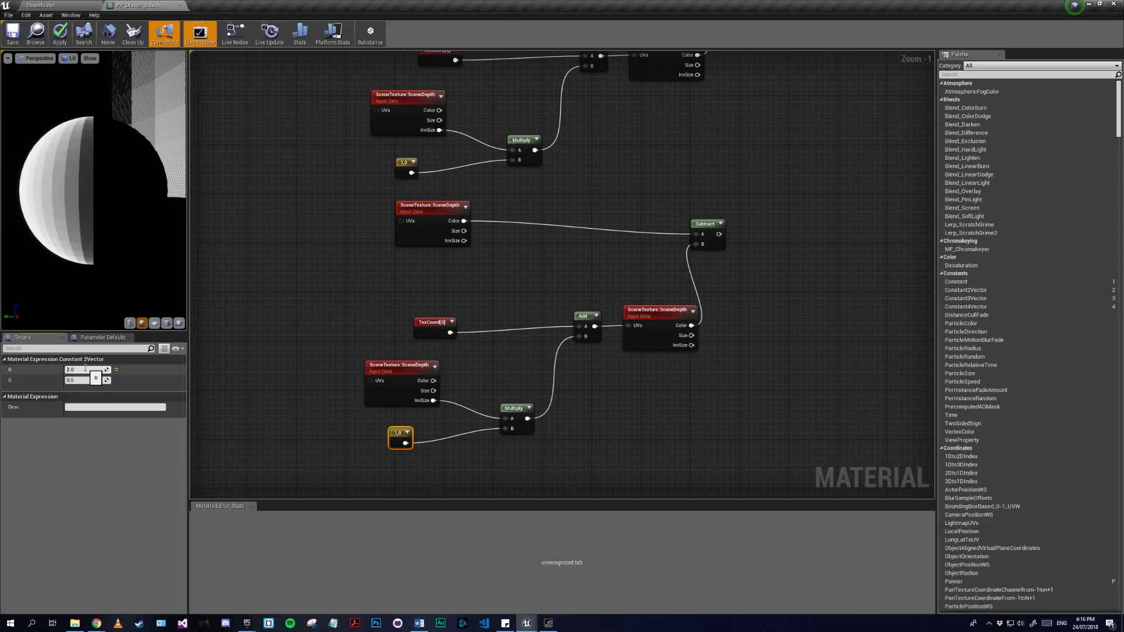
pyautogui.press('Return')
# - Combine the outputs of both Subtract nodes in a new Add node and connect its result to the Clamp input
pyautogui.moveTo(517, 251); pyautogui.dragTo(366, 442, button='right')
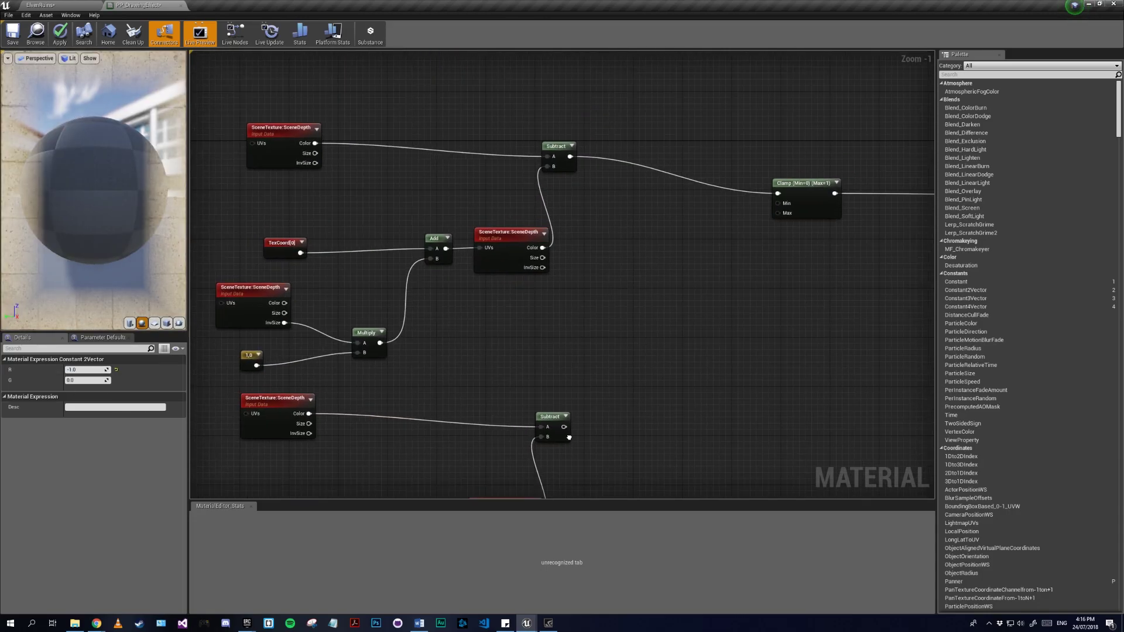
pyautogui.scroll(1, 574, 420)
pyautogui.moveTo(564, 426); pyautogui.dragTo(644, 362)
pyautogui.click(607, 250)
pyautogui.moveTo(606, 250); pyautogui.dragTo(489, 183, button='right')
pyautogui.moveTo(438, 123); pyautogui.dragTo(539, 220)
pyautogui.write('ad')
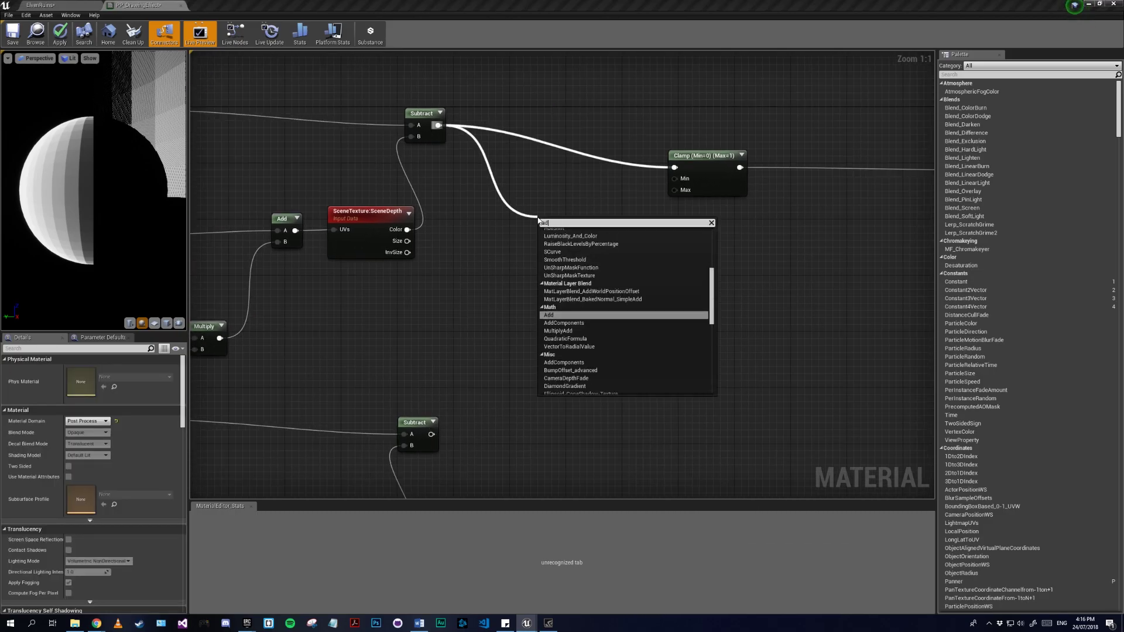
pyautogui.click(549, 315)
pyautogui.moveTo(544, 246); pyautogui.dragTo(431, 433)
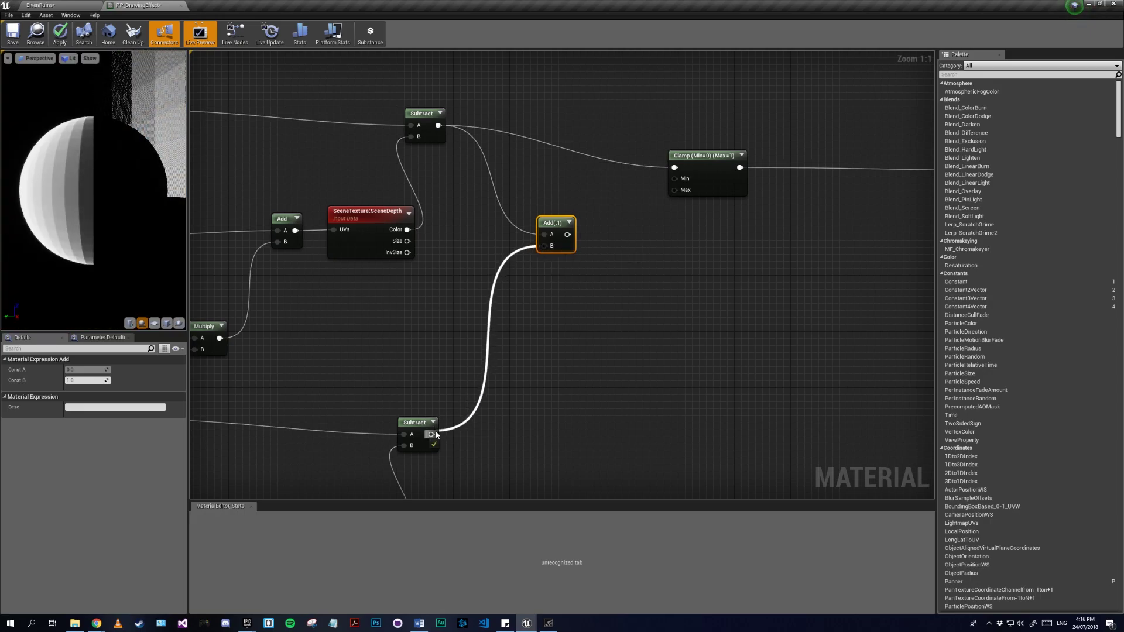
pyautogui.moveTo(562, 234); pyautogui.dragTo(675, 167)
# - Apply the material with the two combined depth offsets and check the outlines in the level viewport
pyautogui.click(60, 33)
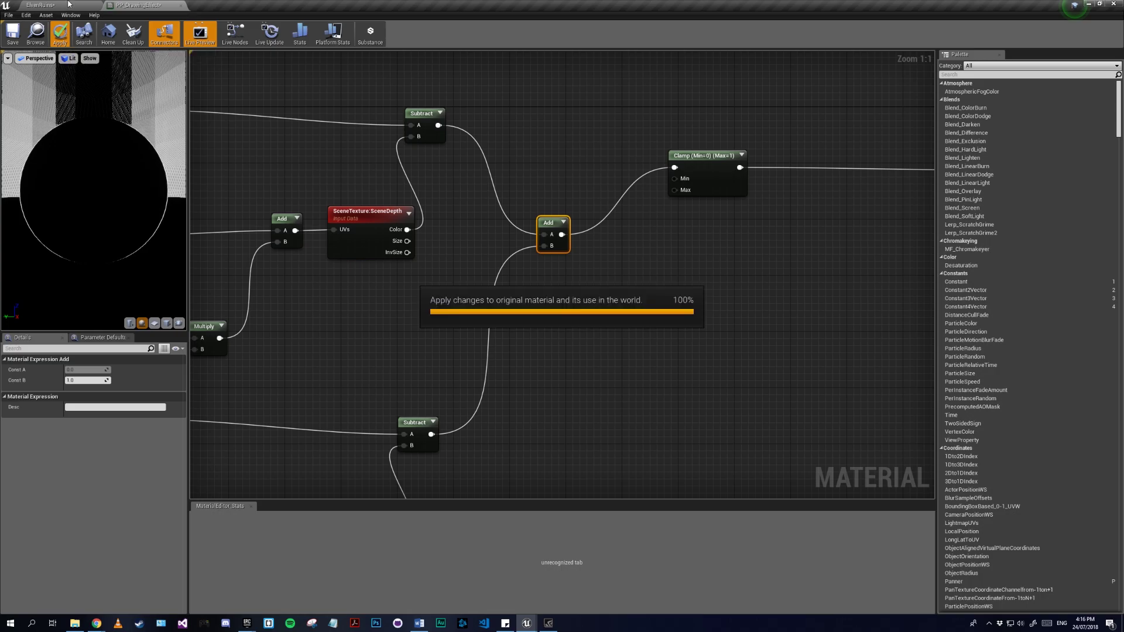
pyautogui.click(41, 4)
pyautogui.moveTo(655, 116); pyautogui.dragTo(652, 125, button='right')
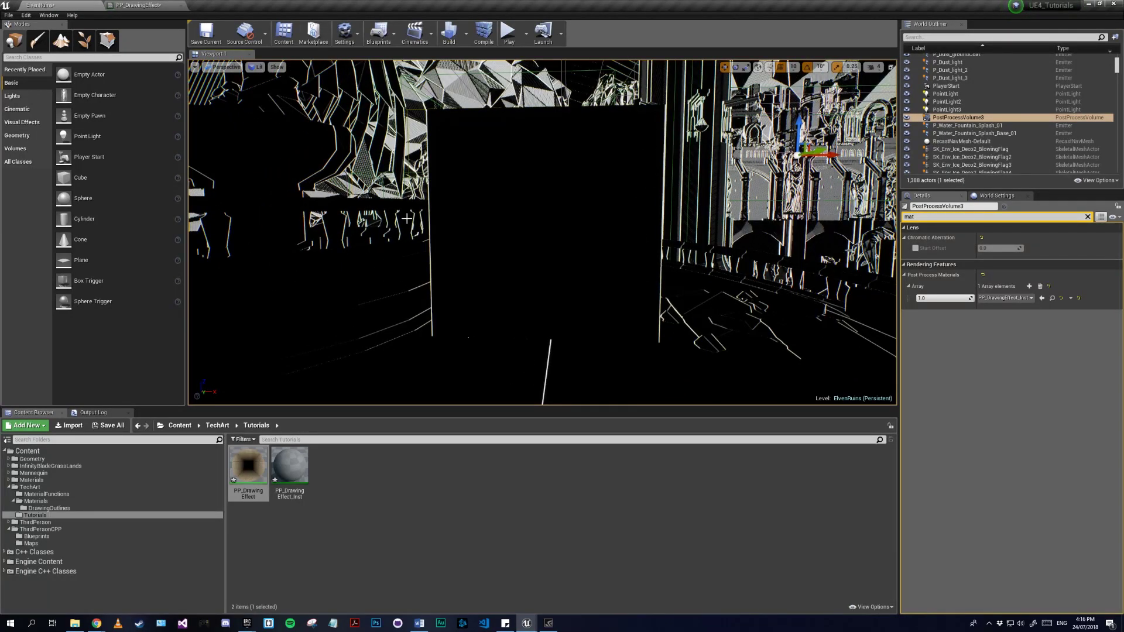
# - Delete both depth-offset node groups and the Add node combining them from the PP_DrawingEffect material, keeping the Clamp node
pyautogui.click(157, 5)
pyautogui.scroll(-4, 693, 291)
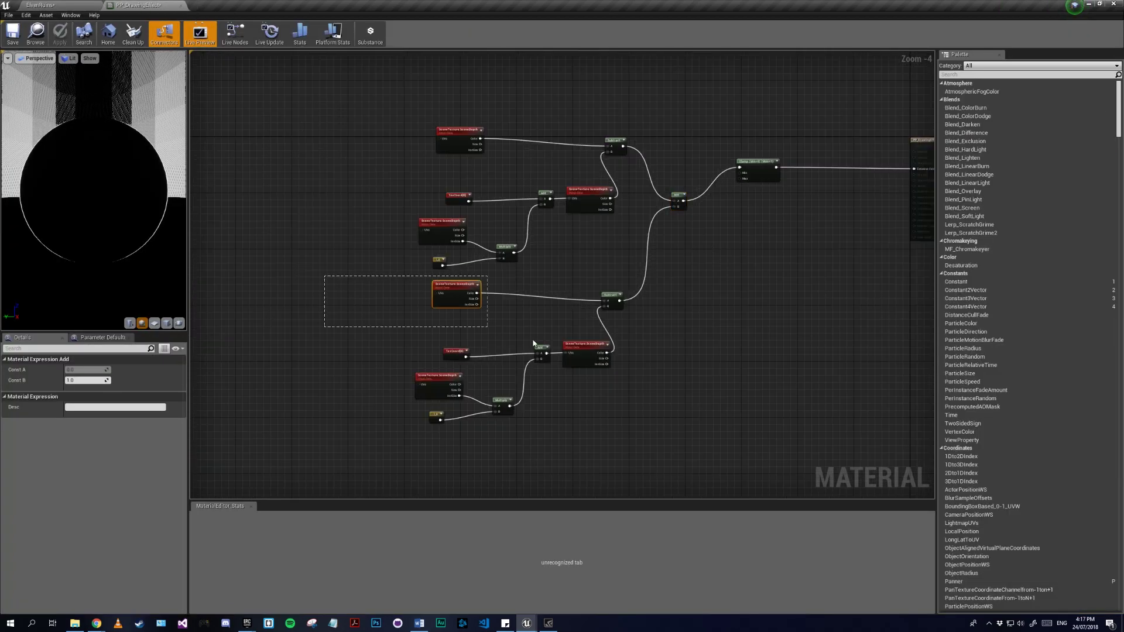
pyautogui.moveTo(533, 343); pyautogui.dragTo(651, 448)
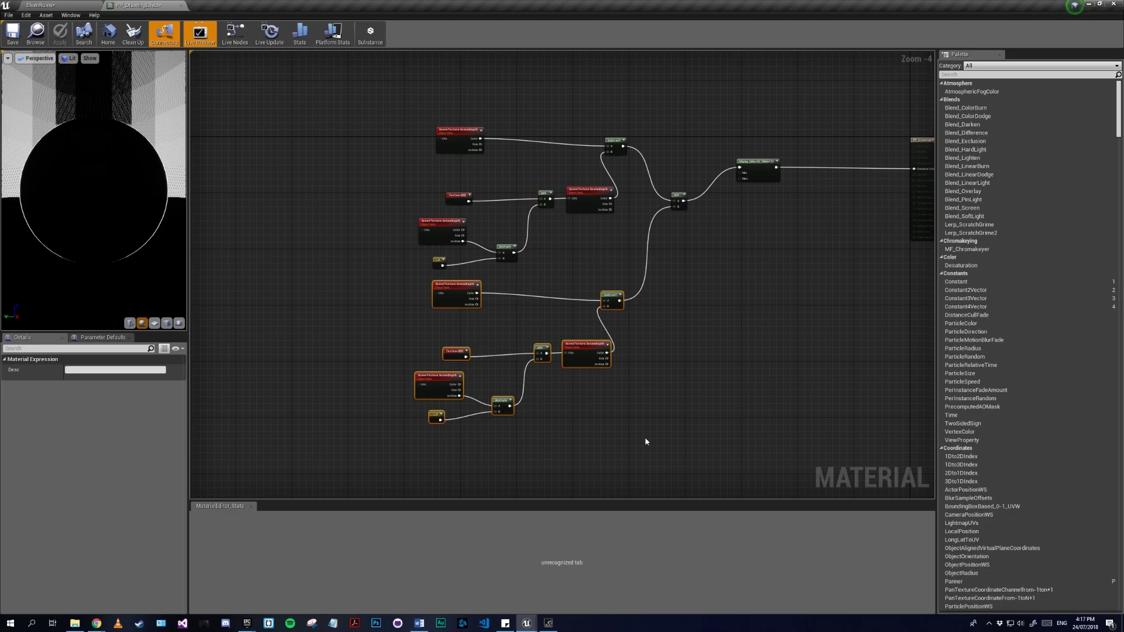
pyautogui.press('Delete')
pyautogui.moveTo(569, 268); pyautogui.dragTo(524, 410, button='right')
pyautogui.moveTo(367, 226); pyautogui.dragTo(676, 434)
pyautogui.press('Delete')
pyautogui.click(774, 181)
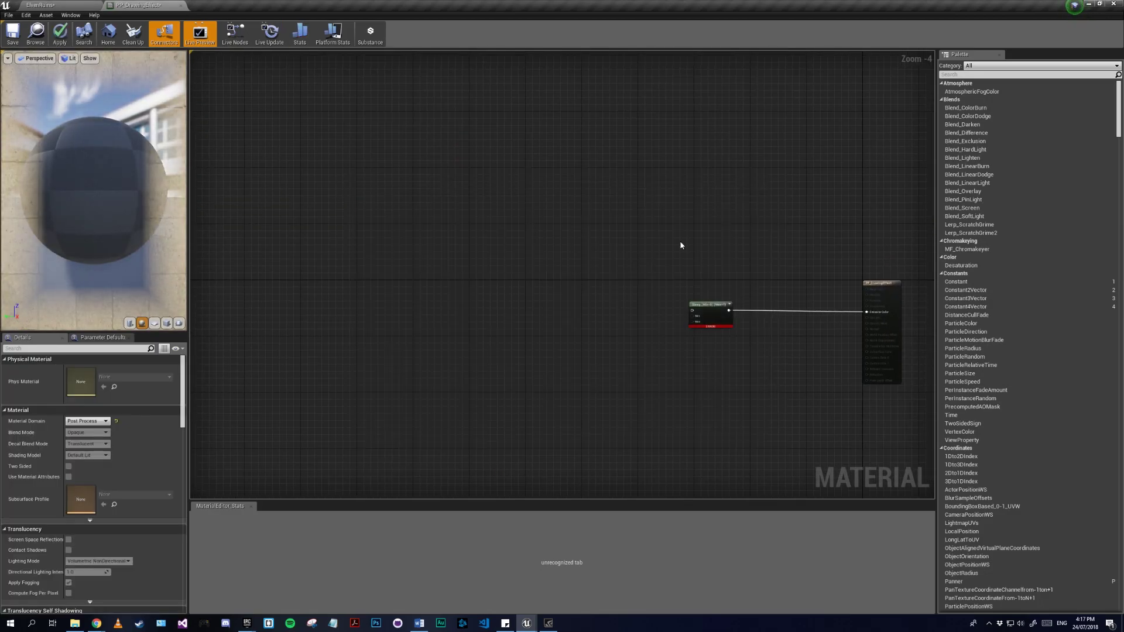
# - Add a MaterialFunctionCall node in the empty graph area and assign the MF_DirectionalOutline function to it
pyautogui.moveTo(681, 246); pyautogui.dragTo(809, 283, button='right')
pyautogui.rightClick(458, 291)
pyautogui.write('materialf')
pyautogui.press('Return')
pyautogui.click(140, 378)
pyautogui.write('mf_du')
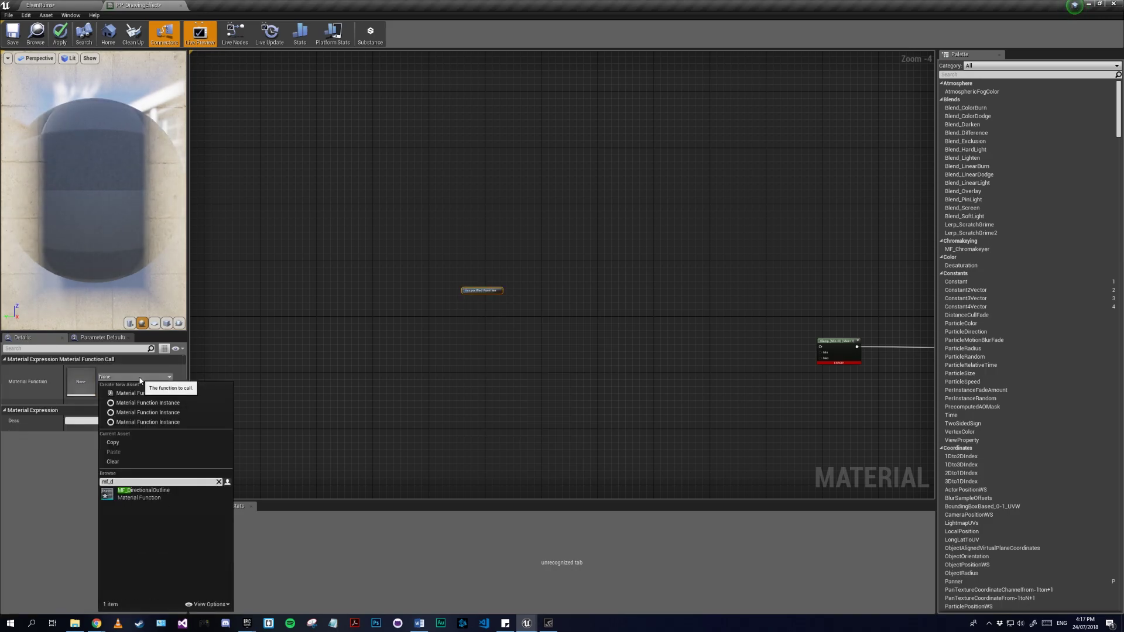
pyautogui.click(143, 491)
pyautogui.scroll(3, 403, 302)
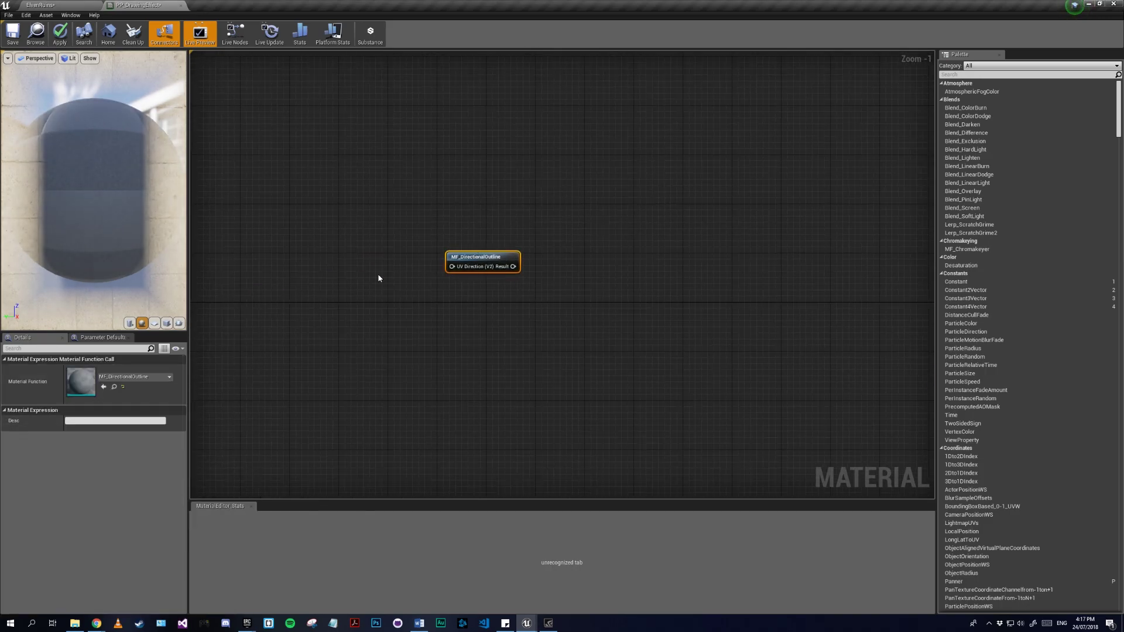
# - Add a Constant2Vector beside the MF_DirectionalOutline node and connect it to the UV Direction input
pyautogui.press('2')
pyautogui.click(394, 248)
pyautogui.moveTo(410, 262); pyautogui.dragTo(451, 267)
# - Copy the vector and MF_DirectionalOutline pair three times and arrange the four pairs in a vertical stack
pyautogui.hotkey('ctrl', 'c')
pyautogui.hotkey('ctrl', 'v')
pyautogui.moveTo(462, 375); pyautogui.dragTo(480, 242, button='right')
pyautogui.hotkey('ctrl', 'v')
pyautogui.hotkey('ctrl', 'v')
pyautogui.moveTo(504, 321); pyautogui.dragTo(504, 262)
pyautogui.moveTo(402, 386); pyautogui.dragTo(504, 306)
pyautogui.moveTo(504, 247); pyautogui.dragTo(508, 279)
# - Set the R value of the first Constant2Vector to 1 and of the second to -1
pyautogui.click(420, 275)
pyautogui.click(85, 370)
pyautogui.write('1')
pyautogui.click(416, 321)
pyautogui.click(85, 370)
pyautogui.write('-1')
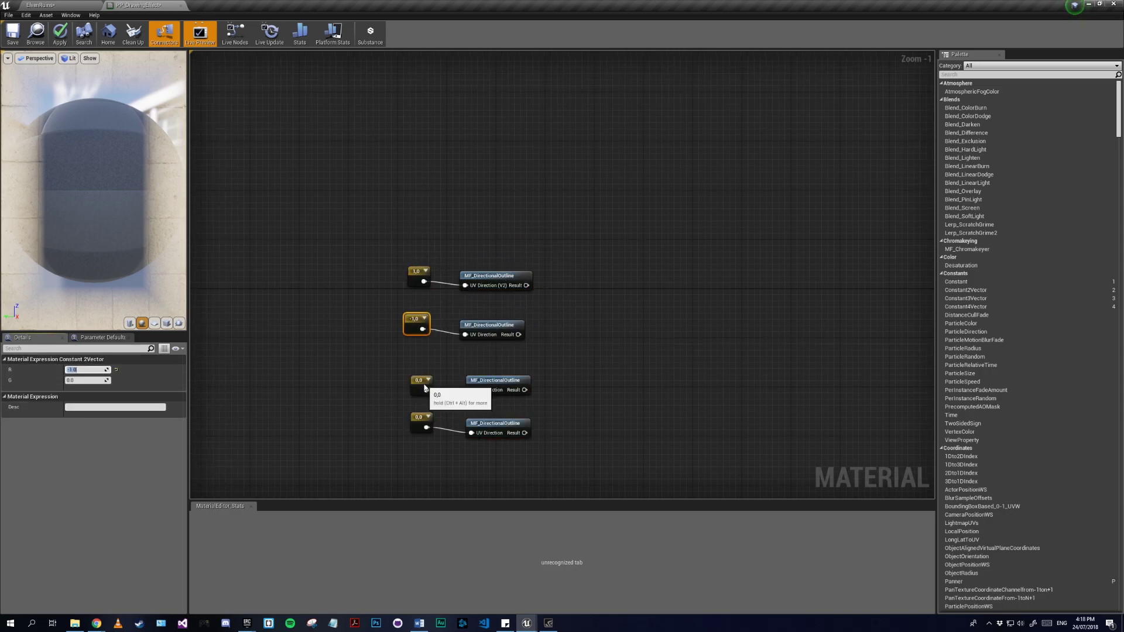
# - Set the G value of the third Constant2Vector to 1 and of the fourth to -1
pyautogui.click(425, 388)
pyautogui.click(94, 381)
pyautogui.write('1')
pyautogui.click(422, 421)
pyautogui.click(96, 381)
pyautogui.write('-1')
# - Sum the upper two MF_DirectionalOutline results in one Add node and the lower two in another
pyautogui.moveTo(527, 351); pyautogui.dragTo(430, 353, button='right')
pyautogui.moveTo(430, 286); pyautogui.dragTo(521, 303)
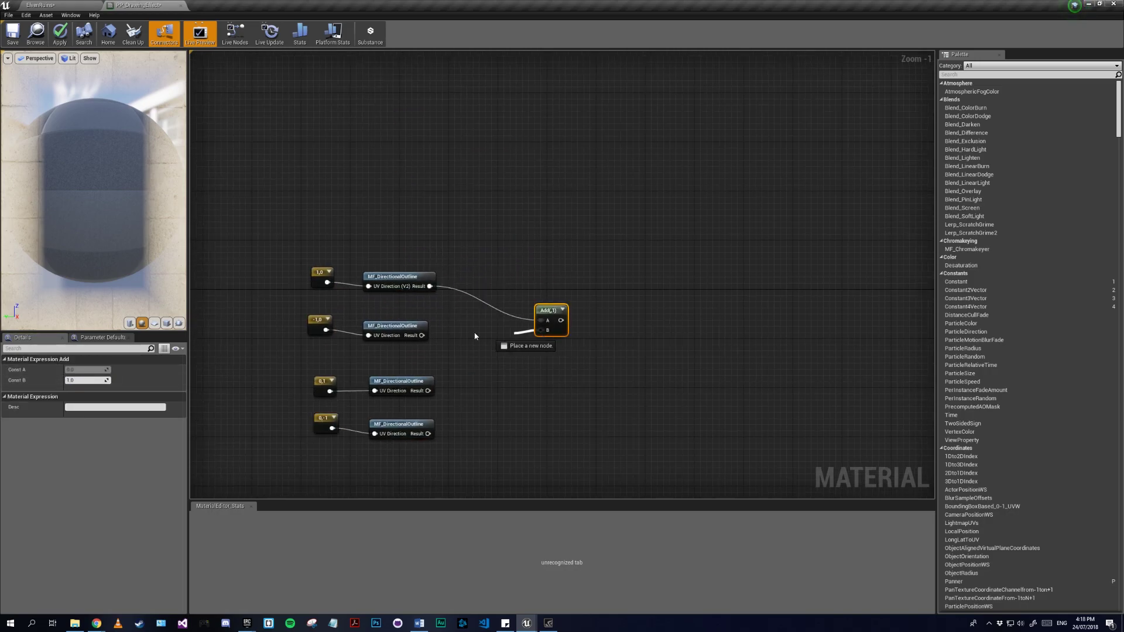
pyautogui.moveTo(475, 336); pyautogui.dragTo(421, 335)
pyautogui.press('a')
pyautogui.click(550, 407)
pyautogui.moveTo(556, 422); pyautogui.dragTo(428, 434)
pyautogui.moveTo(563, 412); pyautogui.dragTo(523, 393)
# - Combine both Add nodes in a third Add, connect its result to the Clamp input and move the outline nodes closer
pyautogui.moveTo(584, 354); pyautogui.dragTo(550, 318)
pyautogui.moveTo(531, 403); pyautogui.dragTo(584, 364)
pyautogui.click(577, 386)
pyautogui.scroll(-2, 585, 384)
pyautogui.moveTo(644, 384); pyautogui.dragTo(535, 385, button='right')
pyautogui.moveTo(490, 362); pyautogui.dragTo(787, 351)
pyautogui.moveTo(258, 272); pyautogui.dragTo(521, 448)
pyautogui.moveTo(485, 353); pyautogui.dragTo(552, 346)
pyautogui.click(527, 433)
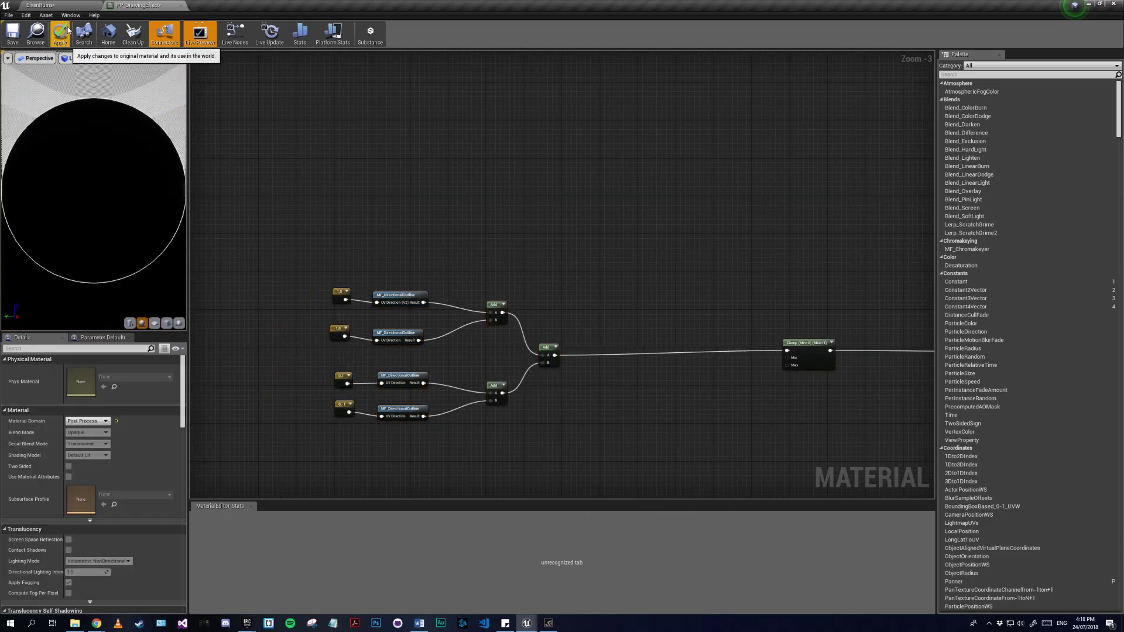
# - Apply the material and check the four-direction outlines in the level viewport
pyautogui.moveTo(551, 249); pyautogui.dragTo(629, 177, button='right')
pyautogui.scroll(3, 623, 211)
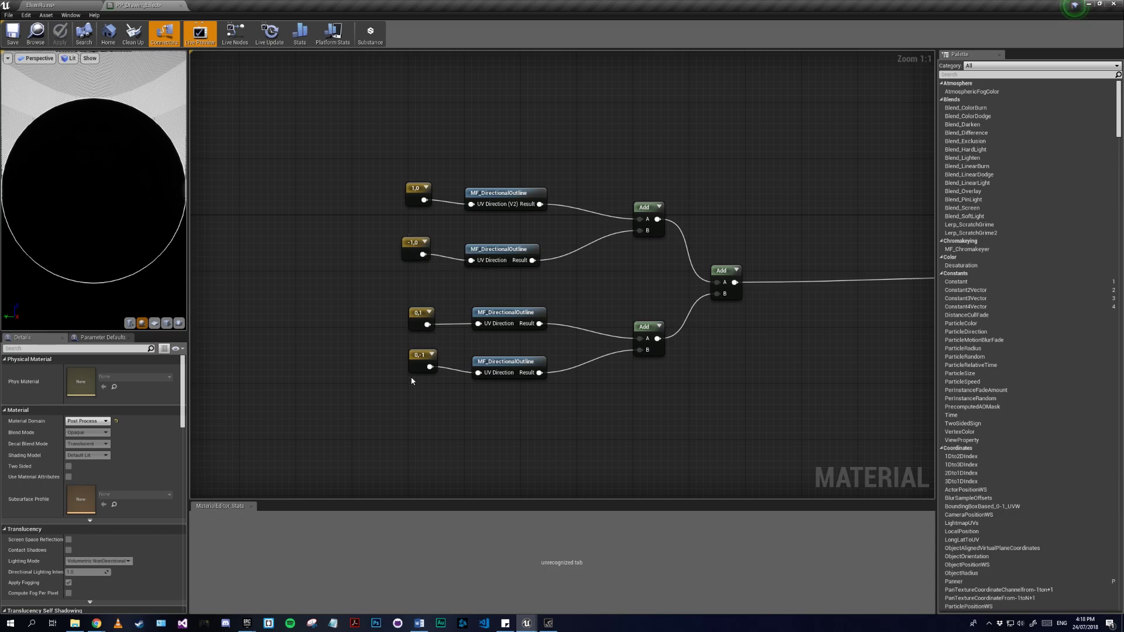
pyautogui.moveTo(738, 354); pyautogui.dragTo(654, 372, button='right')
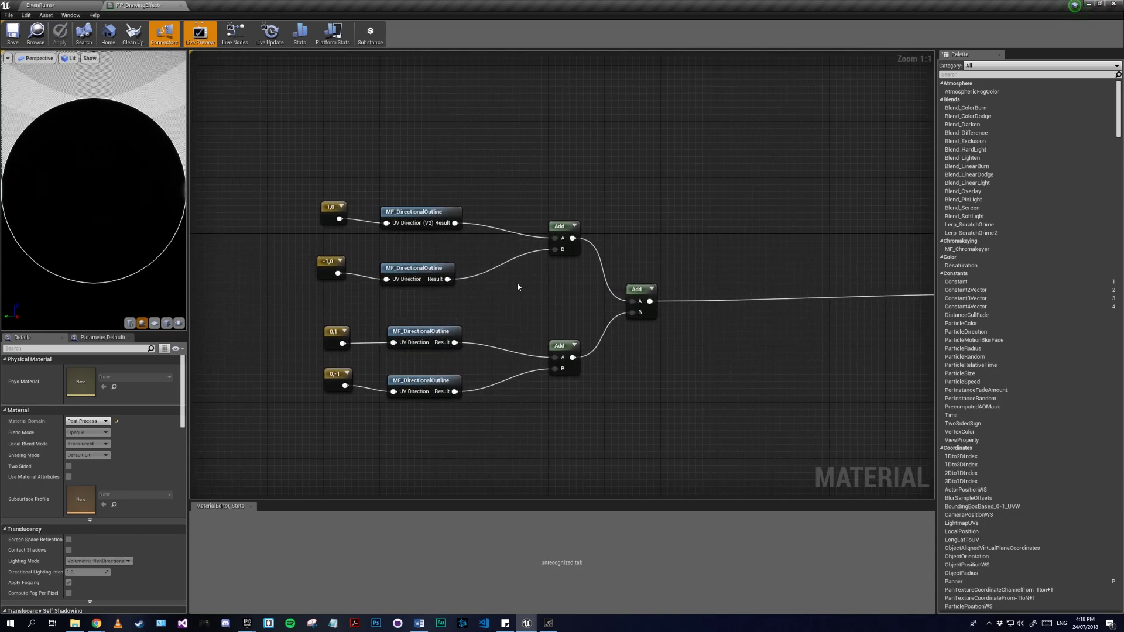
pyautogui.click(43, 4)
pyautogui.click(139, 5)
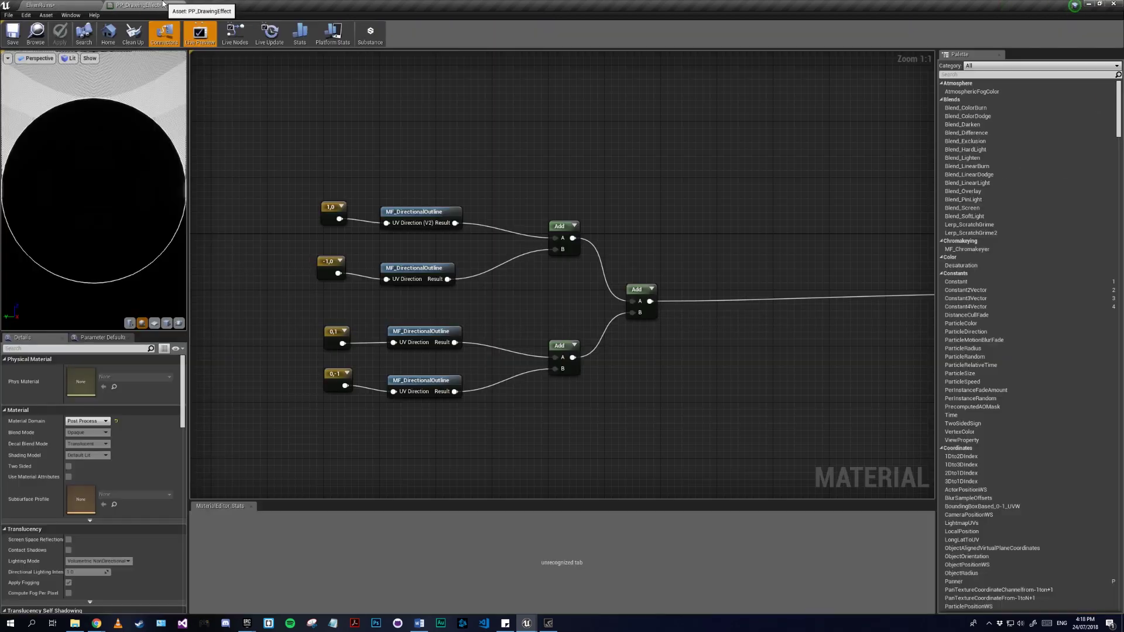
# - Open the MF_DirectionalOutline material function and examine its depth-offset graph and the UV Direction input settings
pyautogui.click(432, 212)
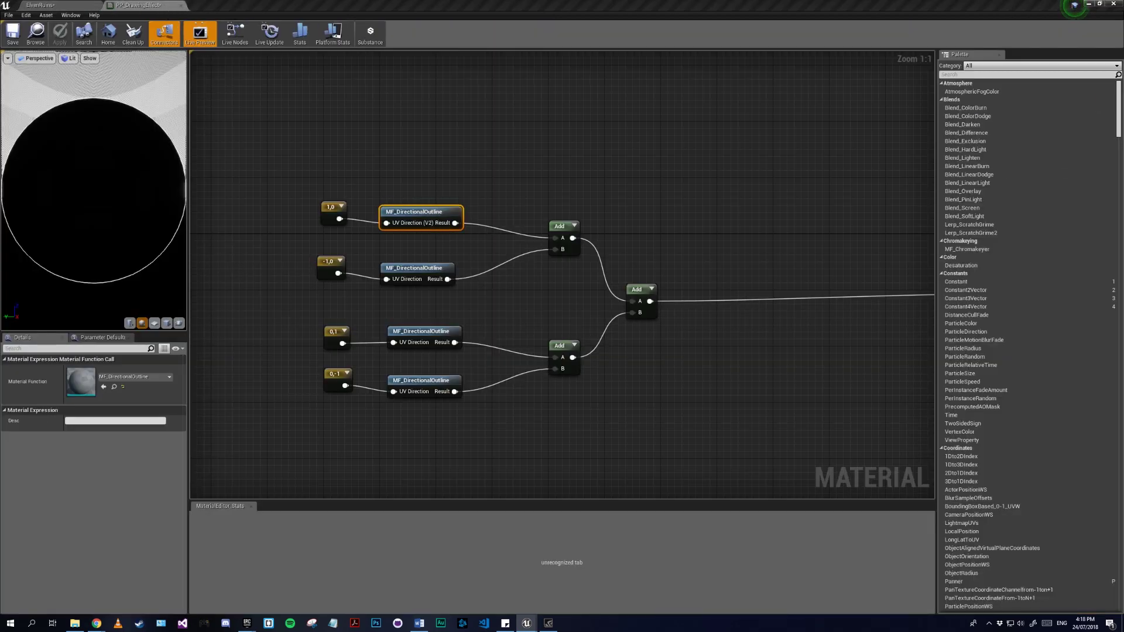
pyautogui.doubleClick(432, 212)
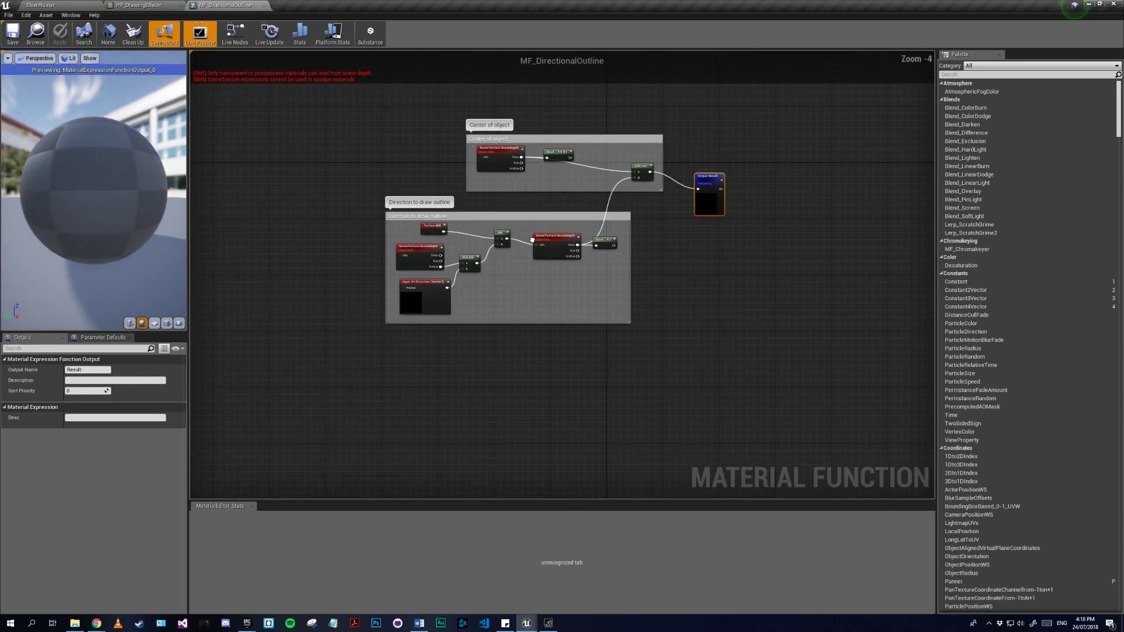
pyautogui.scroll(2, 805, 375)
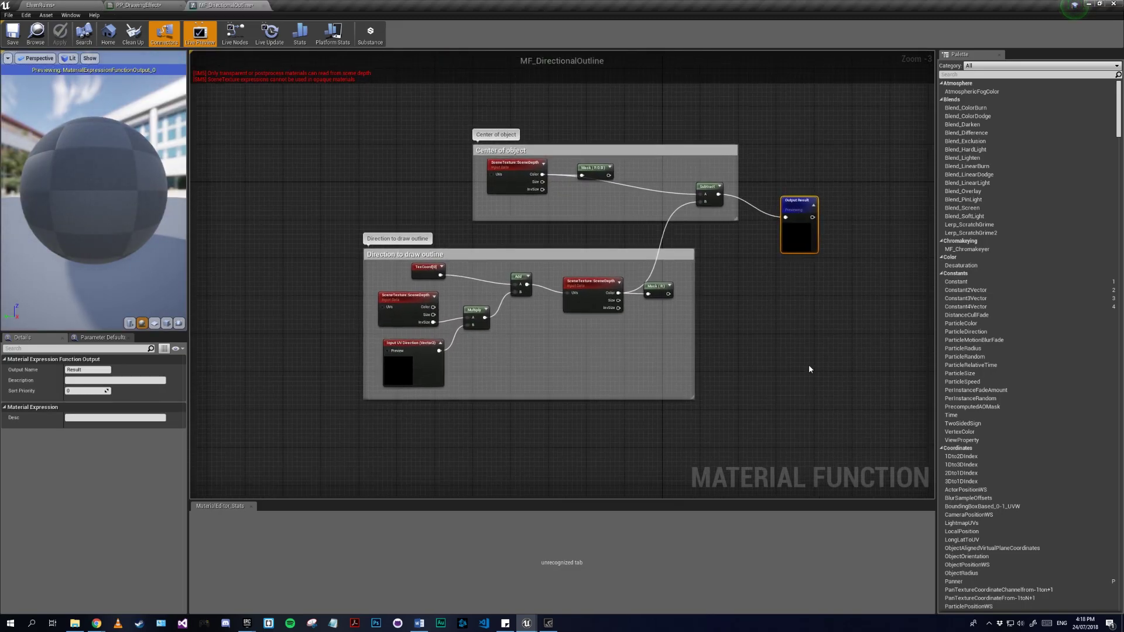
pyautogui.moveTo(809, 368); pyautogui.dragTo(820, 390, button='right')
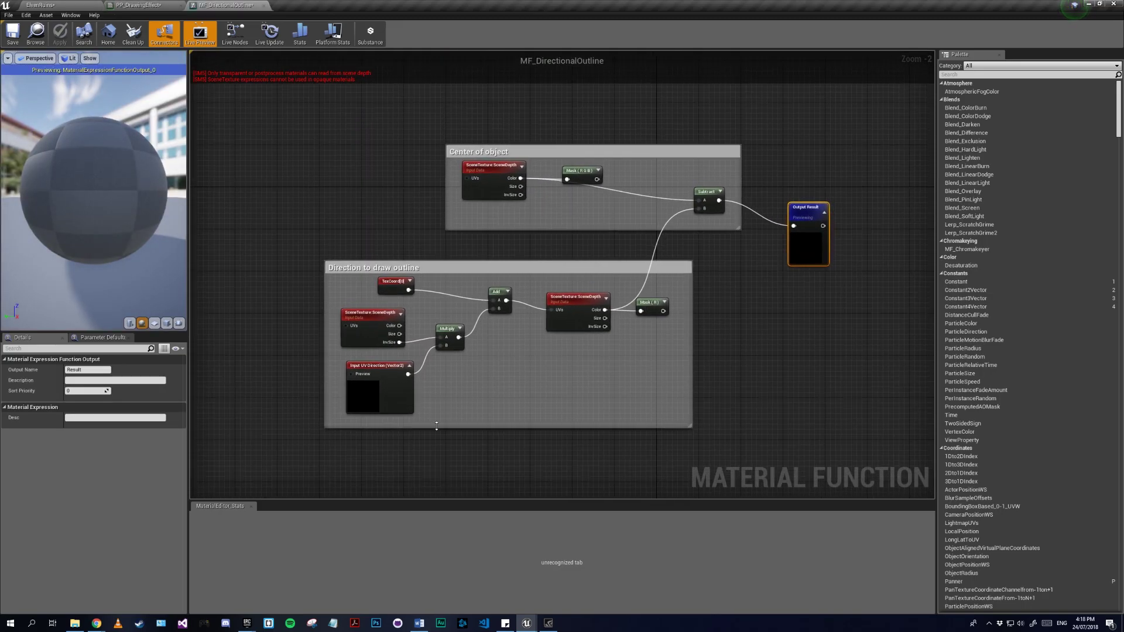
pyautogui.click(397, 401)
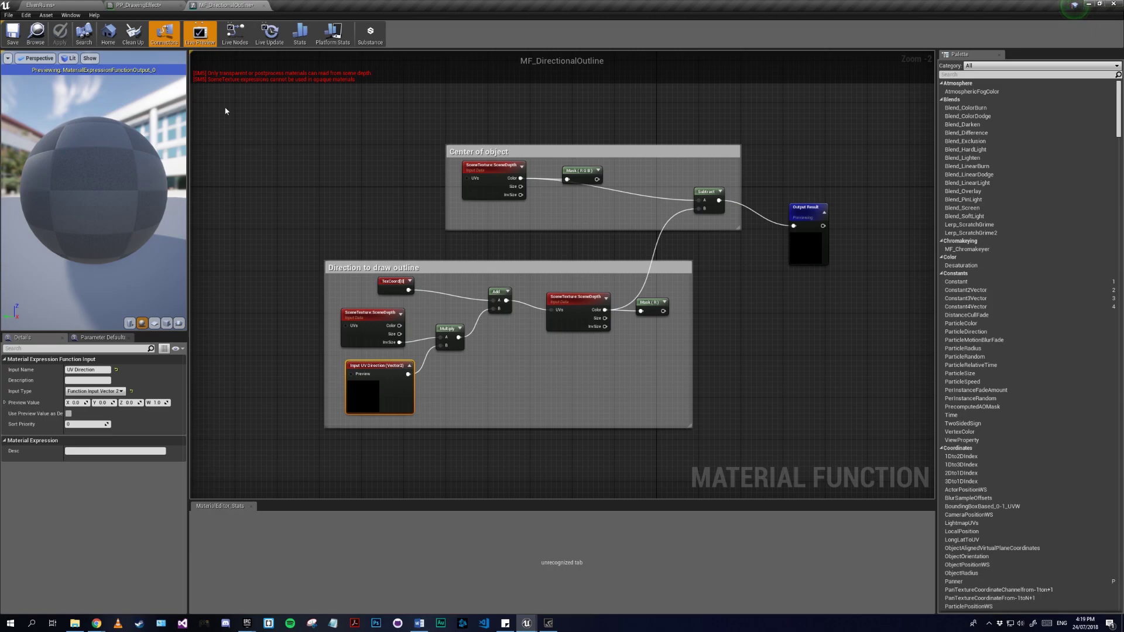
# - In PP_DrawingEffect, wrap the upper two node pairs in comments titled Right Outline and Left Outline, spacing them apart
pyautogui.click(148, 5)
pyautogui.moveTo(422, 257); pyautogui.dragTo(453, 250, button='right')
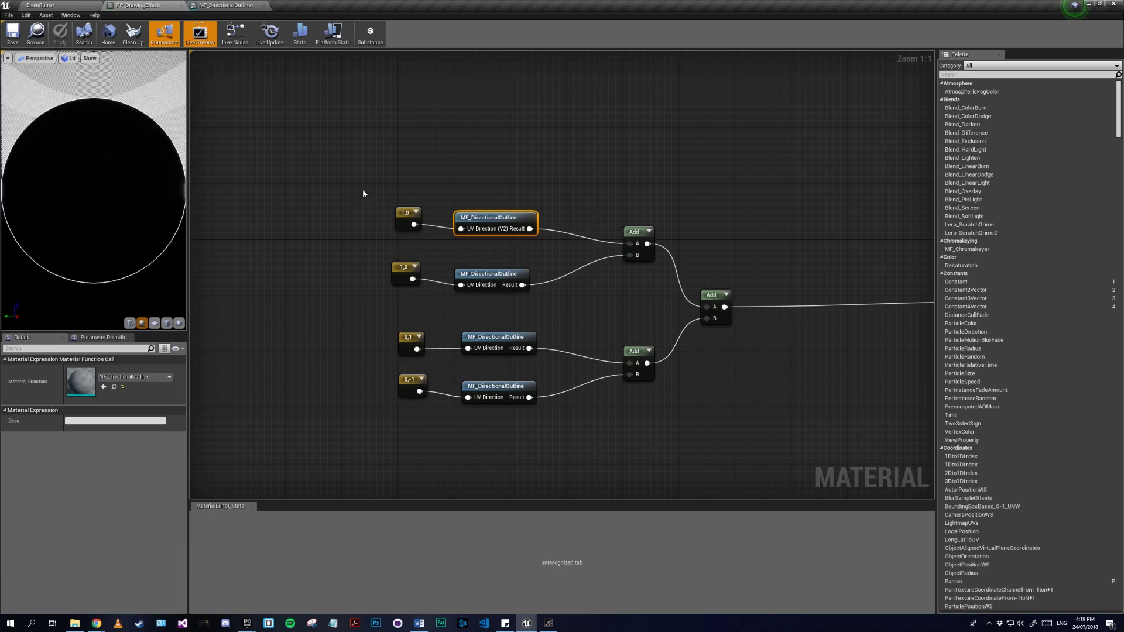
pyautogui.moveTo(535, 246); pyautogui.dragTo(557, 246)
pyautogui.write('cRight Outline')
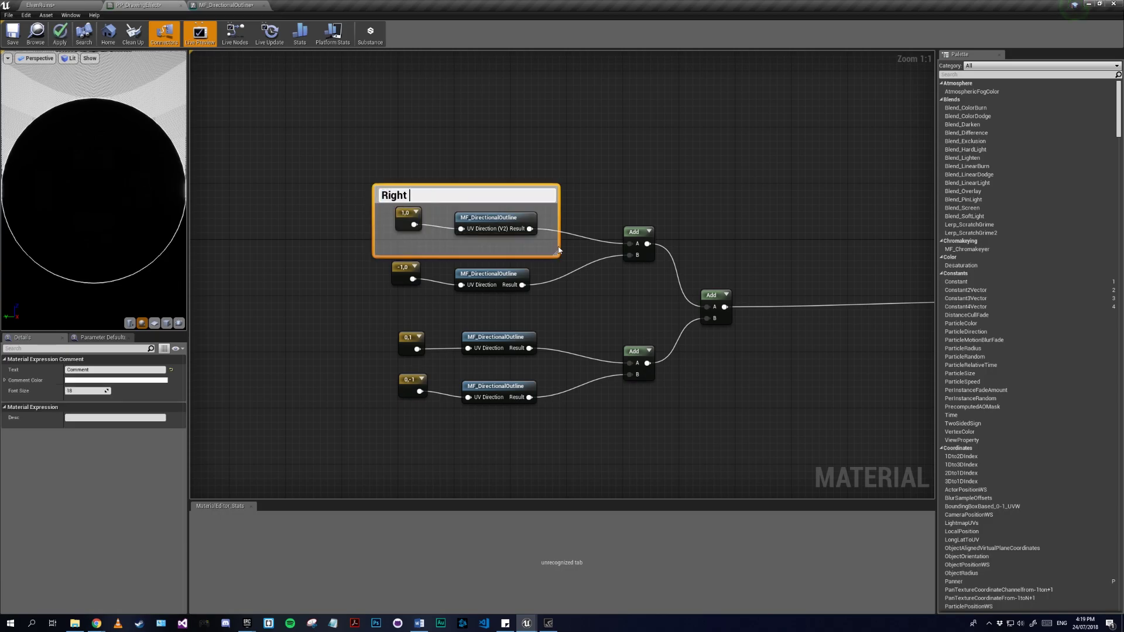
pyautogui.press('Return')
pyautogui.moveTo(492, 197); pyautogui.dragTo(490, 167)
pyautogui.write('cLeft Outline')
pyautogui.press('Return')
# - Space out the lower two node pairs and wrap them in comments titled Top Ouline and Bottom outline
pyautogui.moveTo(409, 380); pyautogui.dragTo(409, 408)
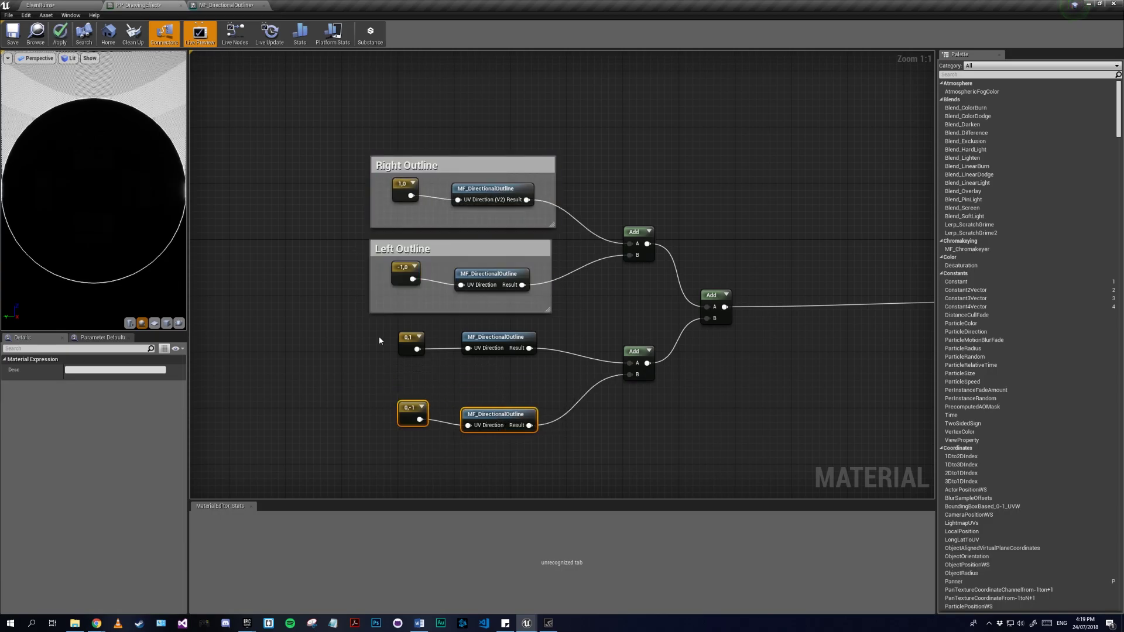
pyautogui.moveTo(378, 334); pyautogui.dragTo(552, 373)
pyautogui.write('cTop Ouline')
pyautogui.press('Return')
pyautogui.moveTo(552, 375); pyautogui.dragTo(576, 287, button='right')
pyautogui.moveTo(497, 232); pyautogui.dragTo(492, 247)
pyautogui.moveTo(396, 315); pyautogui.dragTo(524, 333)
pyautogui.write('cBottom outline')
pyautogui.press('Return')
# - Wrap all outline groups and Add nodes in a comment titled "Adds All outline together" and shift it away from the Clamp
pyautogui.scroll(-2, 292, 357)
pyautogui.moveTo(350, 117); pyautogui.dragTo(675, 445)
pyautogui.press('c')
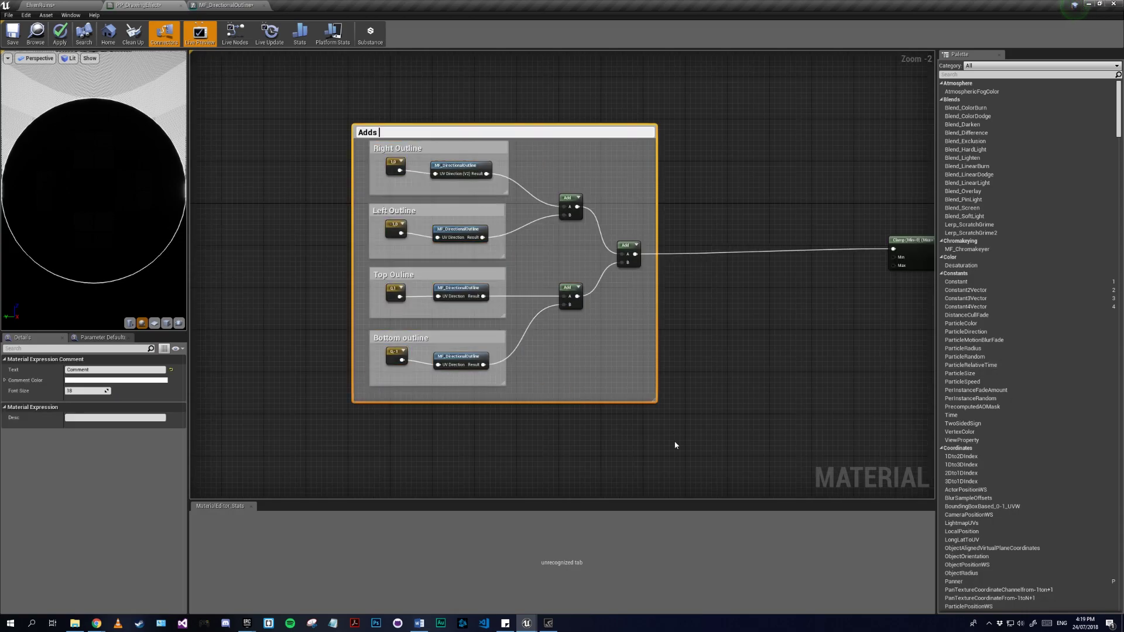
pyautogui.press('Return')
pyautogui.scroll(-1, 291, 188)
pyautogui.moveTo(590, 238)
pyautogui.mouseDown()
pyautogui.moveTo(554, 242)
pyautogui.moveTo(590, 242)
pyautogui.mouseUp()
pyautogui.moveTo(306, 117); pyautogui.dragTo(626, 412)
pyautogui.moveTo(589, 240); pyautogui.dragTo(548, 238)
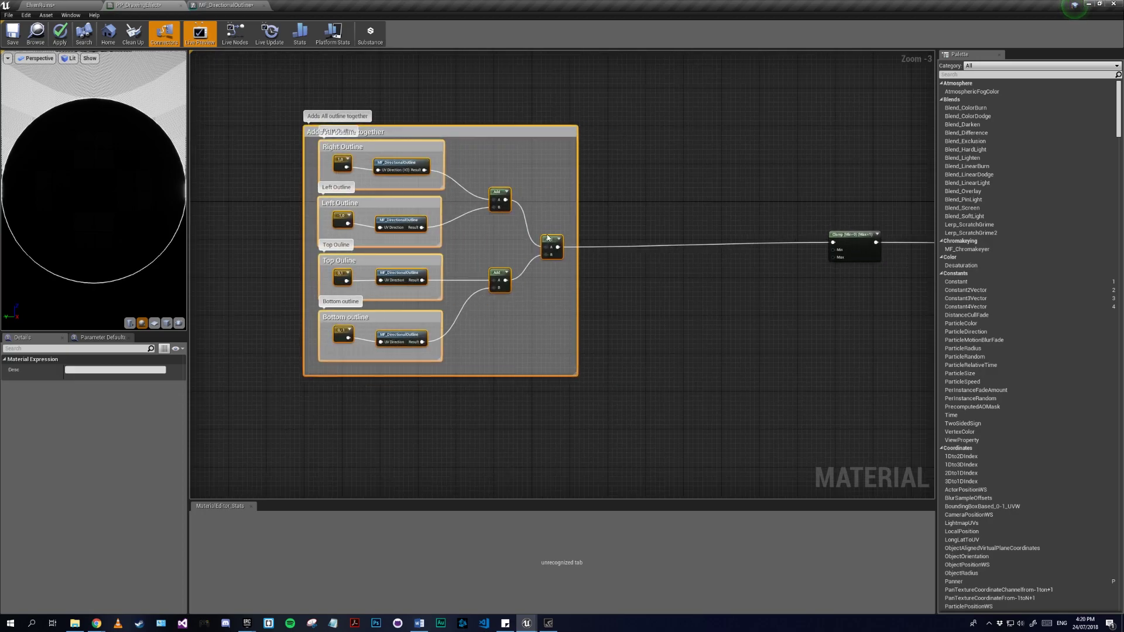
# - Add a scalar parameter named LineDepth below the wire between the final Add and the Clamp
pyautogui.scroll(1, 652, 302)
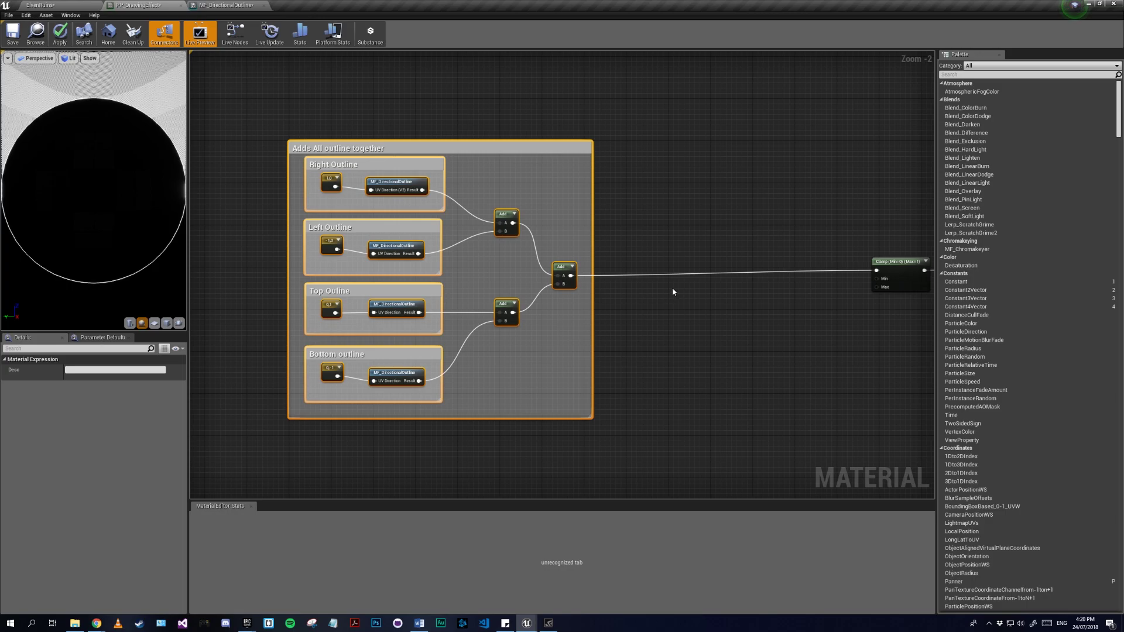
pyautogui.moveTo(647, 266); pyautogui.dragTo(539, 242, button='right')
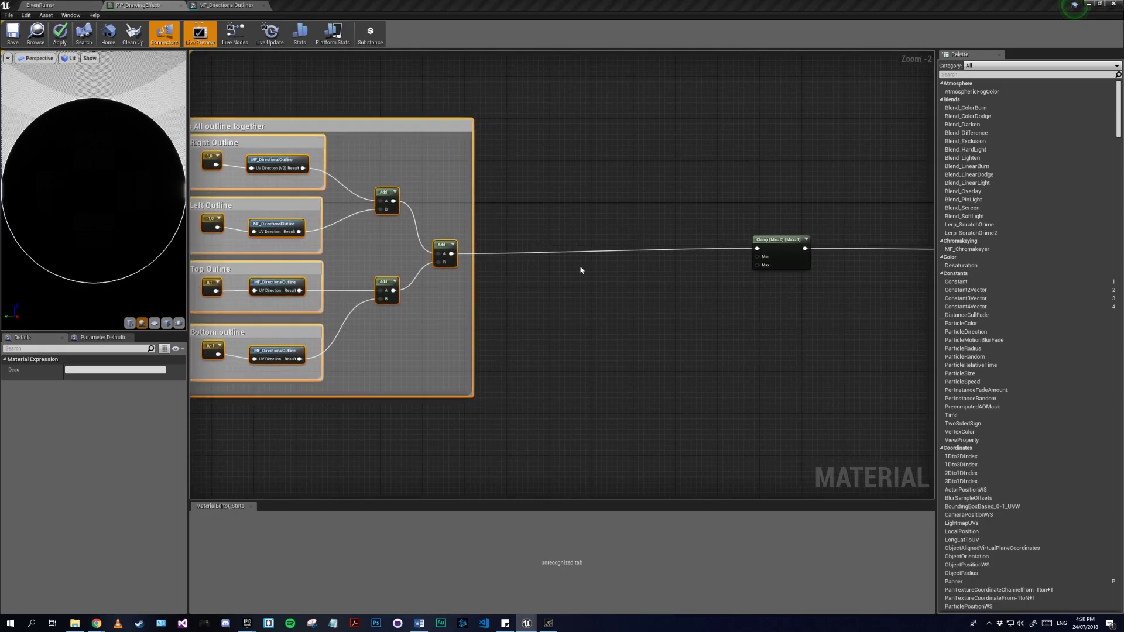
pyautogui.click(509, 321)
pyautogui.click(540, 276)
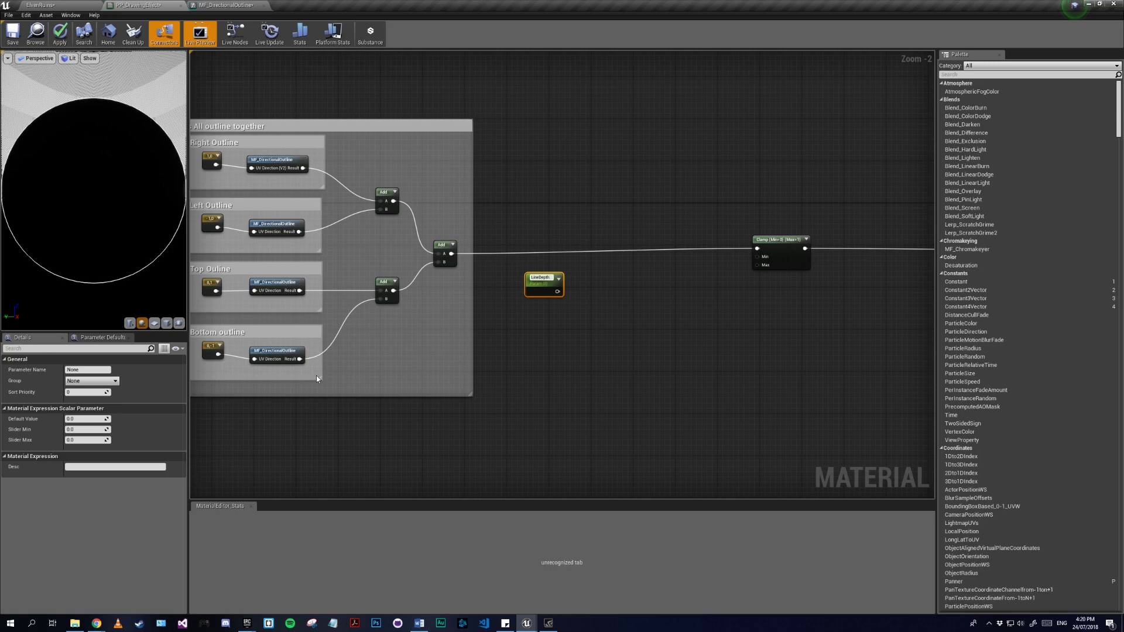
# - Add a Power node between LineDepth and the Clamp, and move LineDepth slightly lower
pyautogui.moveTo(646, 293); pyautogui.dragTo(551, 297, button='right')
pyautogui.rightClick(552, 301)
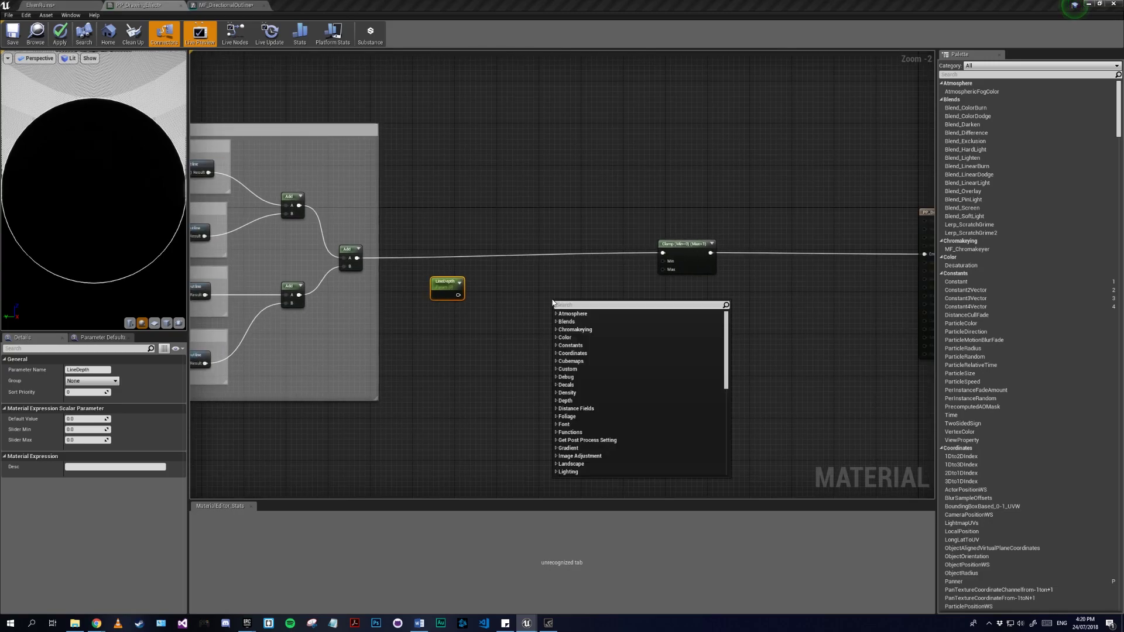
pyautogui.write('power')
pyautogui.press('Return')
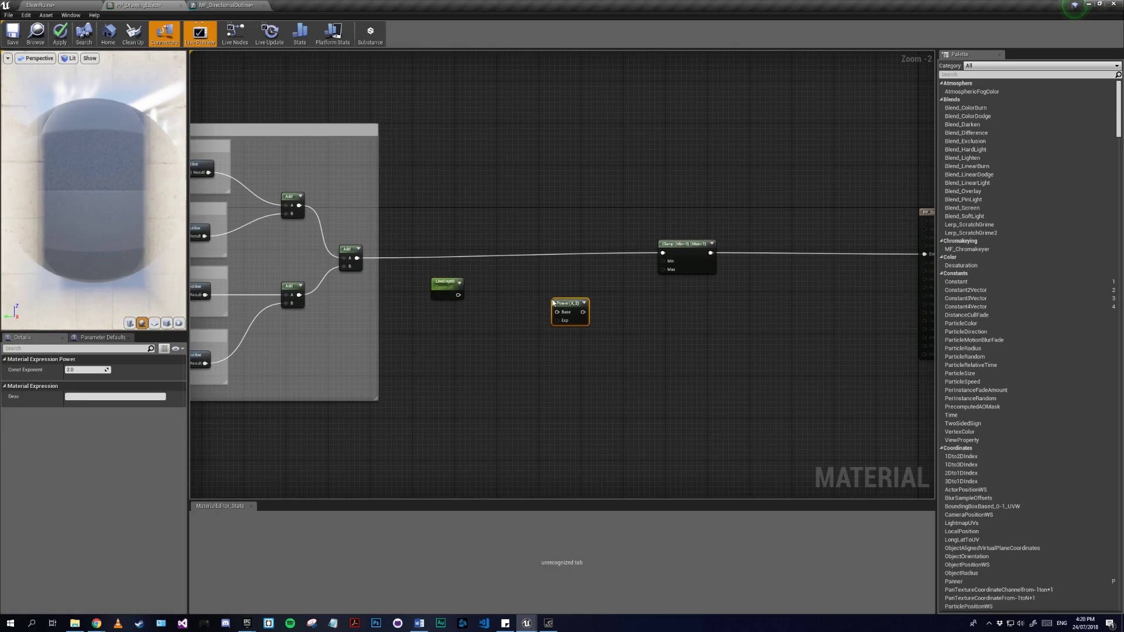
pyautogui.scroll(2, 587, 290)
pyautogui.moveTo(398, 280); pyautogui.dragTo(402, 299)
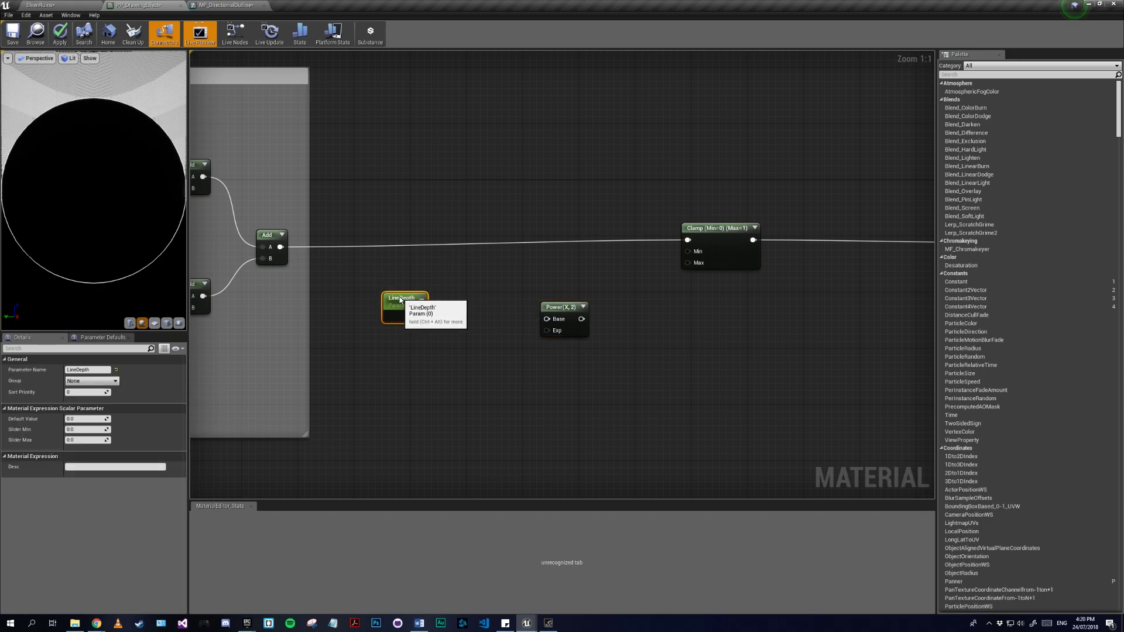
pyautogui.click(548, 305)
# - Add a scalar parameter named Power below the Power node
pyautogui.rightClick(536, 388)
pyautogui.click(514, 376)
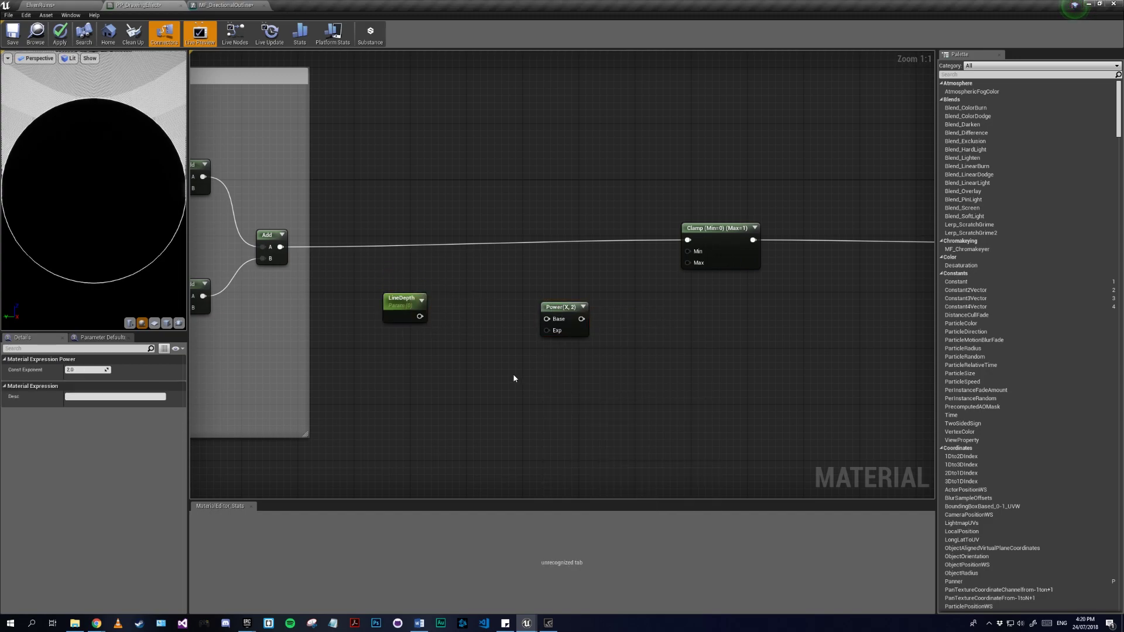
pyautogui.click(526, 392)
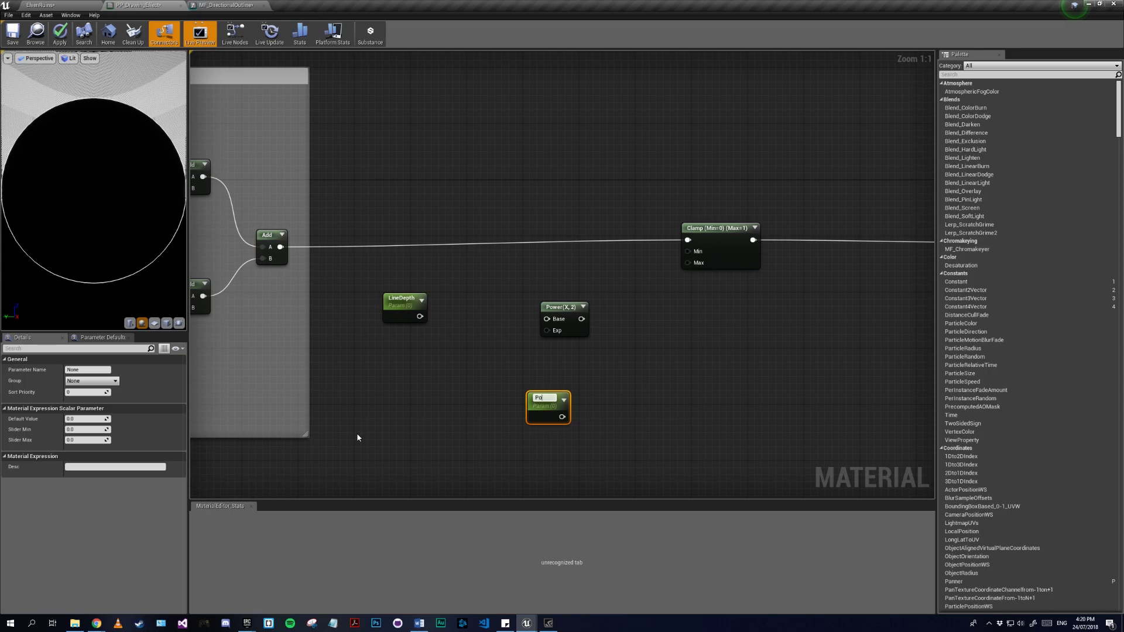
pyautogui.write('Power')
pyautogui.press('Return')
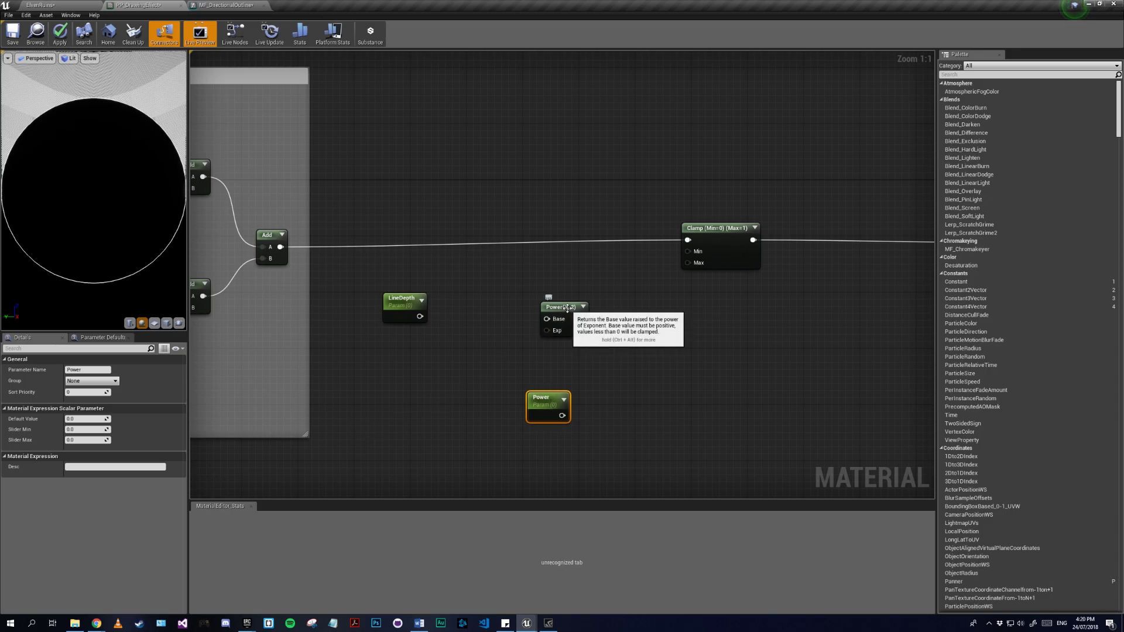
# - Move the Power node up near the Clamp and connect its output to the Clamp input in place of the Add
pyautogui.moveTo(566, 306); pyautogui.dragTo(584, 256)
pyautogui.moveTo(443, 250); pyautogui.dragTo(632, 263, button='right')
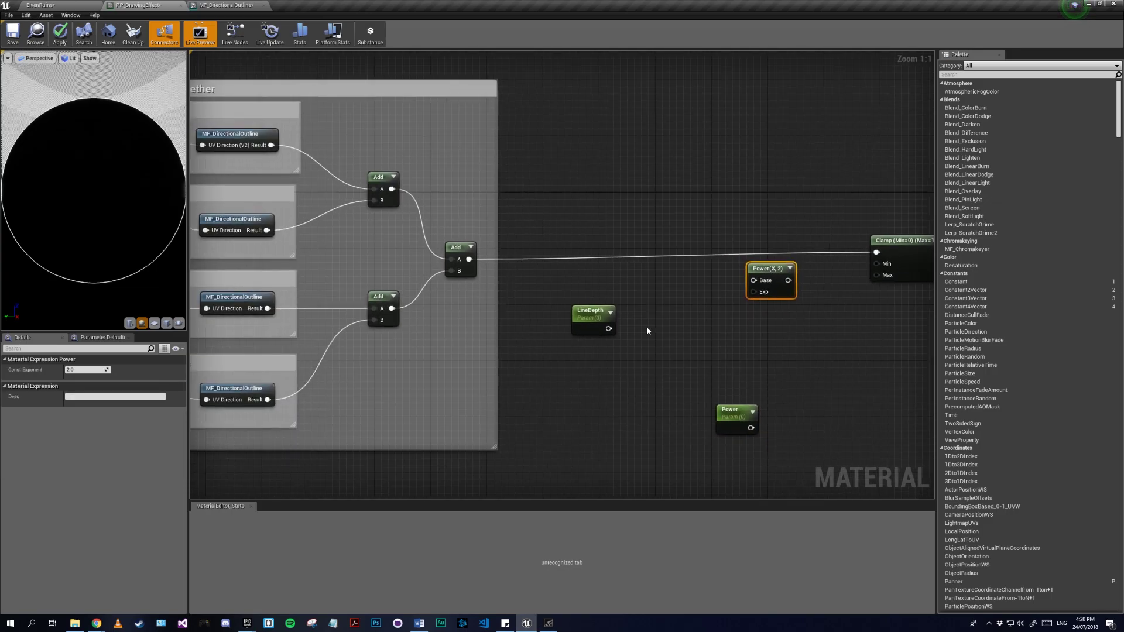
pyautogui.moveTo(788, 280); pyautogui.dragTo(877, 252)
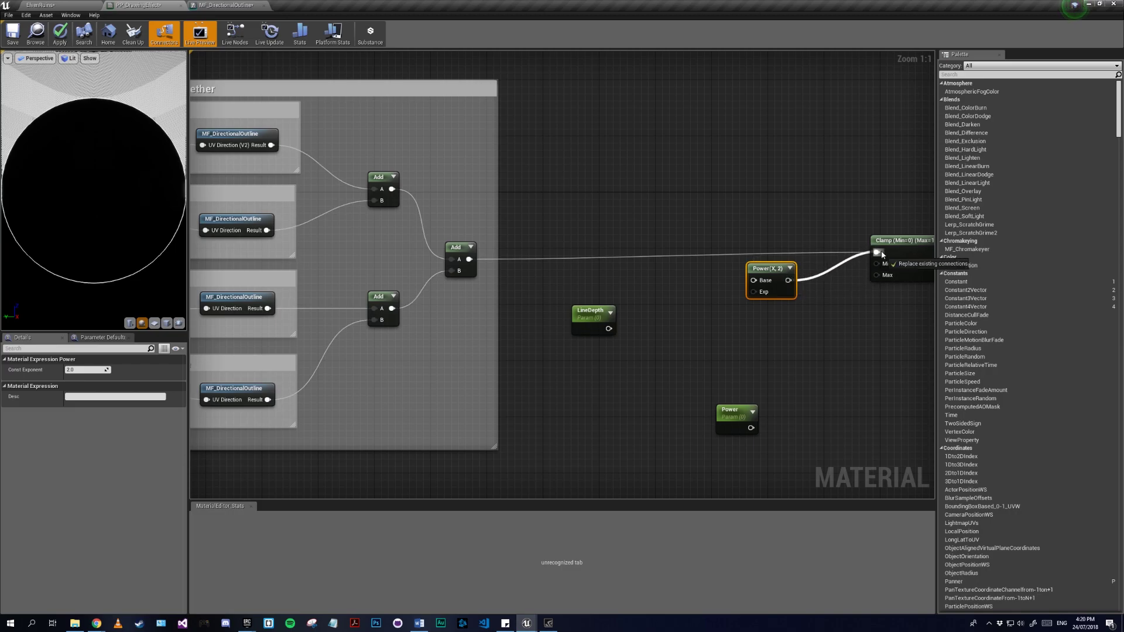
pyautogui.click(771, 178)
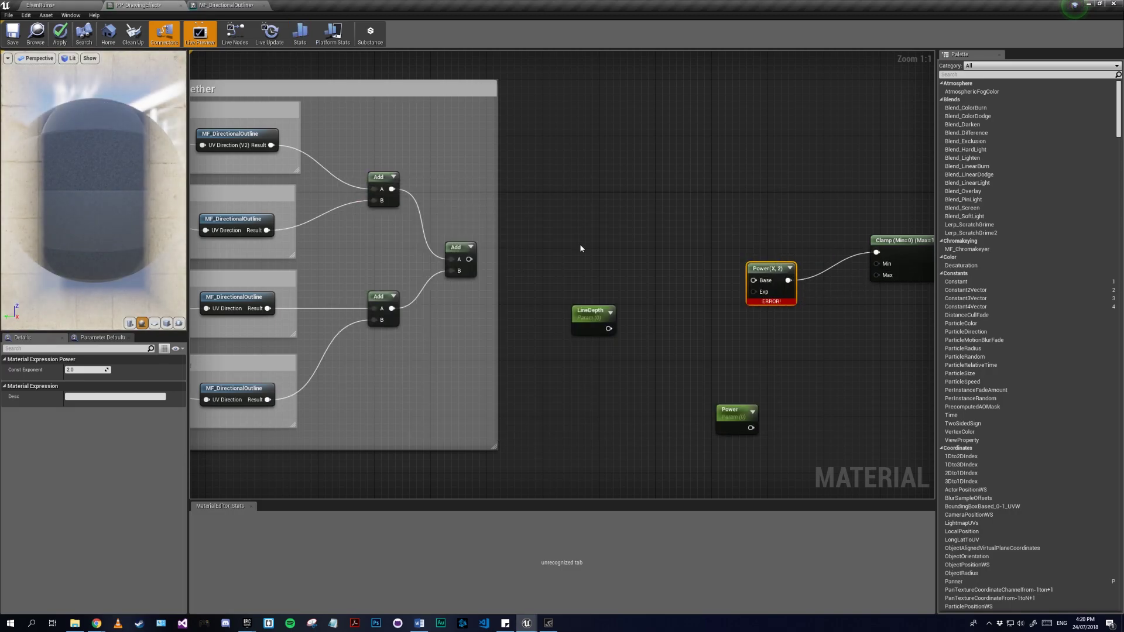
# - Add a Multiply node that takes the final Add result in A and feeds the Power node's Base input
pyautogui.click(612, 234)
pyautogui.moveTo(655, 249); pyautogui.dragTo(753, 280)
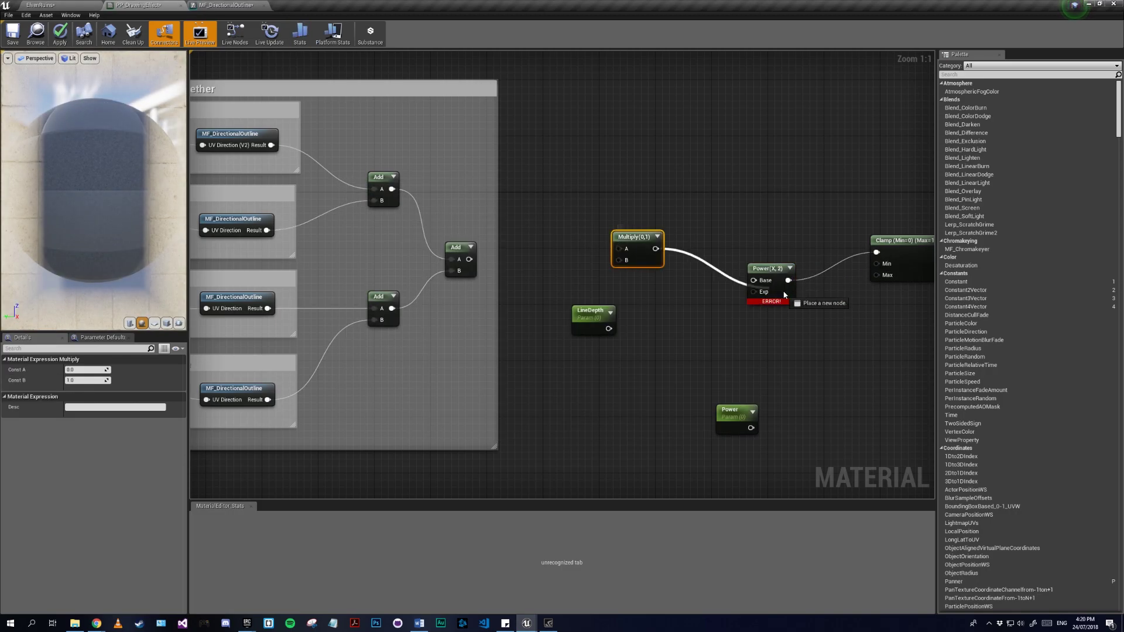
pyautogui.moveTo(619, 248); pyautogui.dragTo(643, 272)
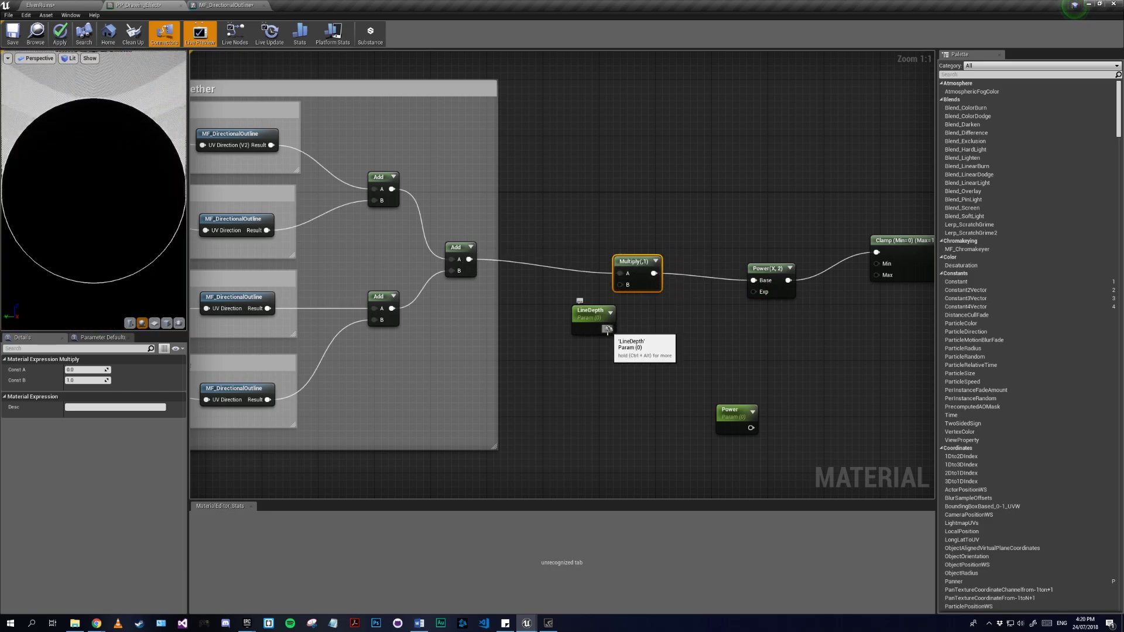
# - Feed LineDepth into the Multiply's B input and connect the Power parameter, placed just below, to the Power node's Exp input
pyautogui.moveTo(608, 328); pyautogui.dragTo(627, 285)
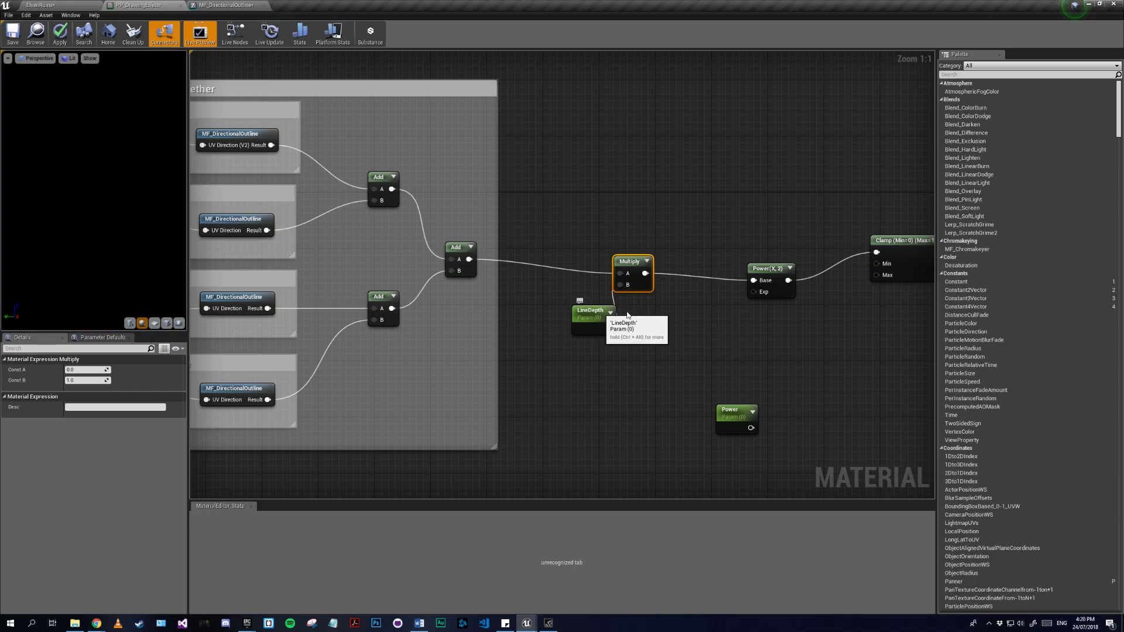
pyautogui.moveTo(744, 405); pyautogui.dragTo(753, 292)
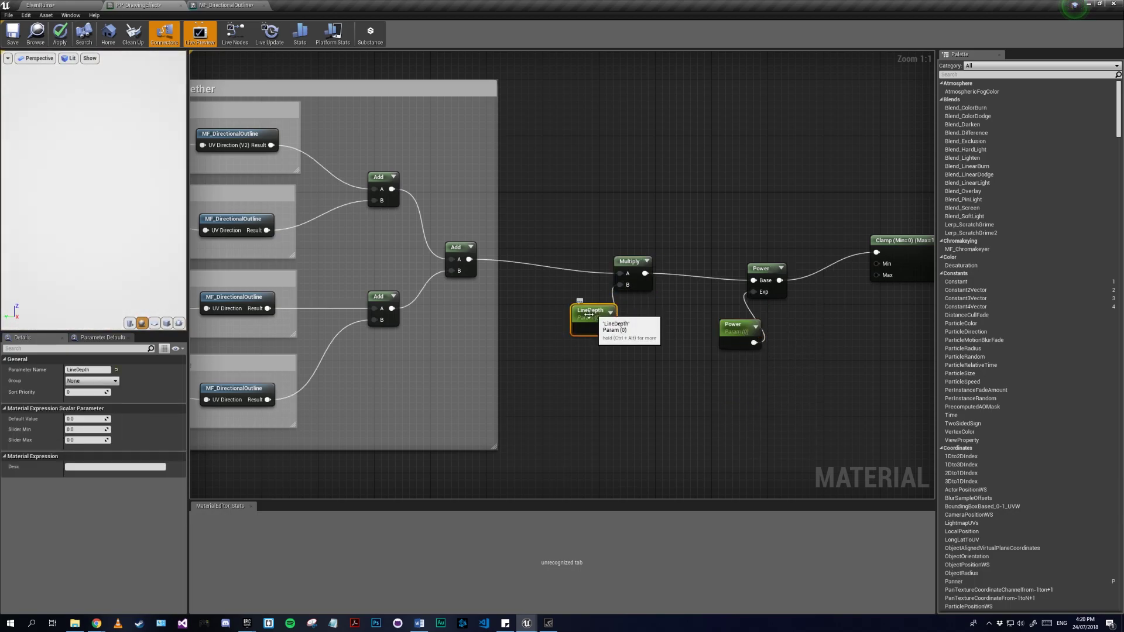
# - Set the default value of the LineDepth parameter to 20
pyautogui.click(592, 316)
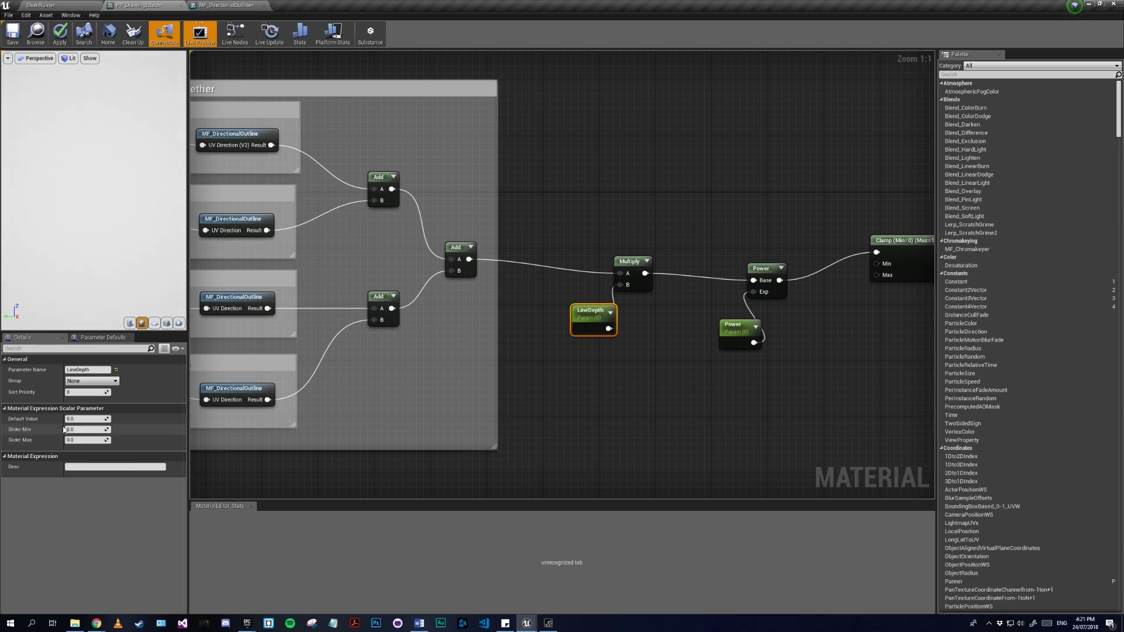
pyautogui.click(101, 419)
pyautogui.write('20')
pyautogui.press('Return')
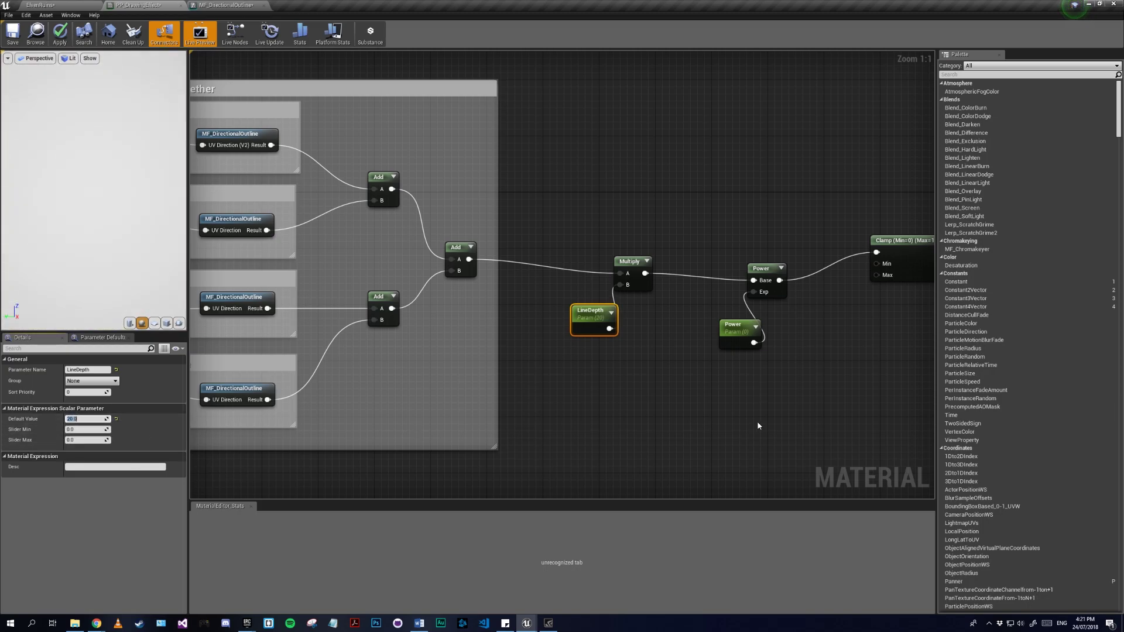
# - Set the default value of the Power parameter to 2 and apply the material changes
pyautogui.moveTo(758, 427); pyautogui.dragTo(702, 429, button='right')
pyautogui.click(667, 338)
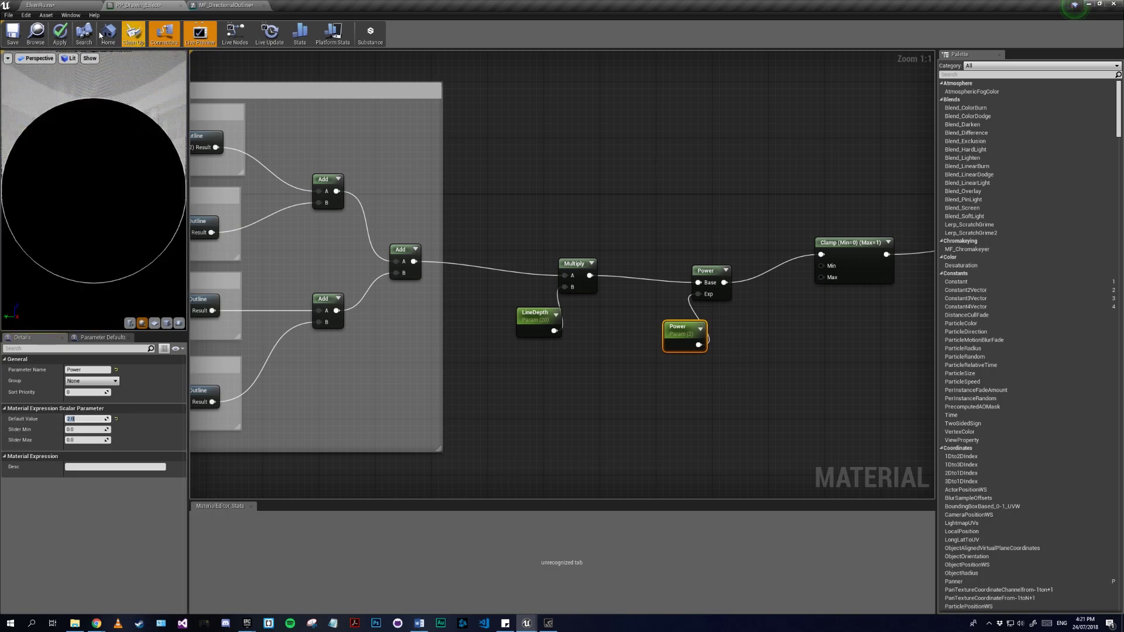
pyautogui.click(57, 31)
pyautogui.moveTo(831, 295); pyautogui.dragTo(774, 287, button='right')
# - Return to the level and examine the outline effect around the large cube from nearer and farther away
pyautogui.click(44, 5)
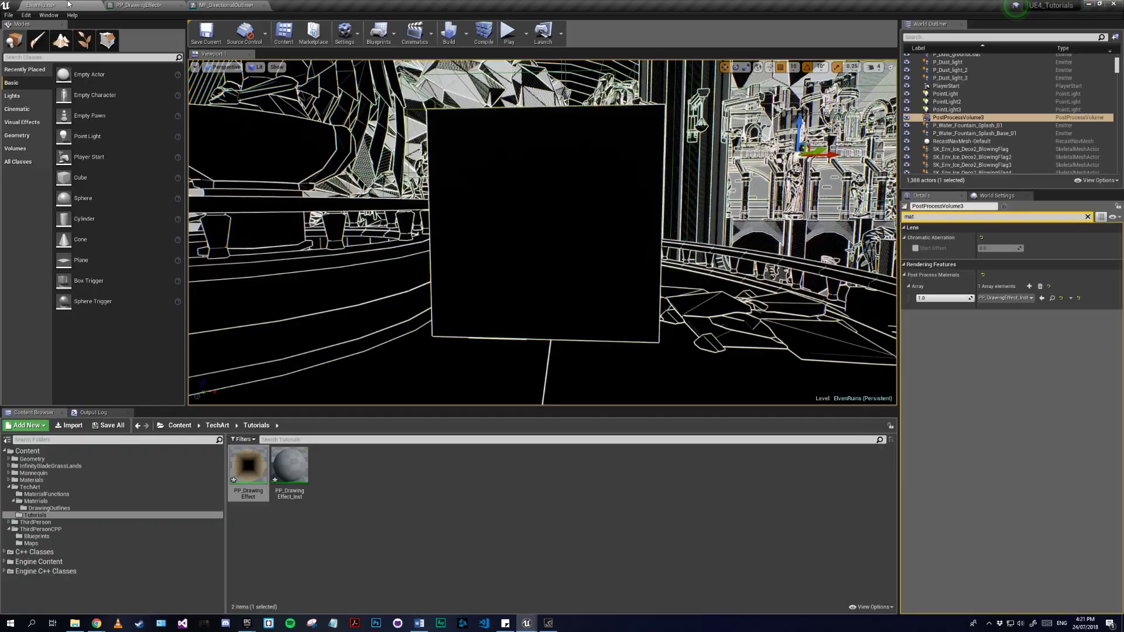
pyautogui.moveTo(515, 233)
pyautogui.mouseDown(button='right')
pyautogui.moveTo(553, 194)
pyautogui.moveTo(510, 221)
pyautogui.moveTo(529, 233)
pyautogui.mouseUp(button='right')
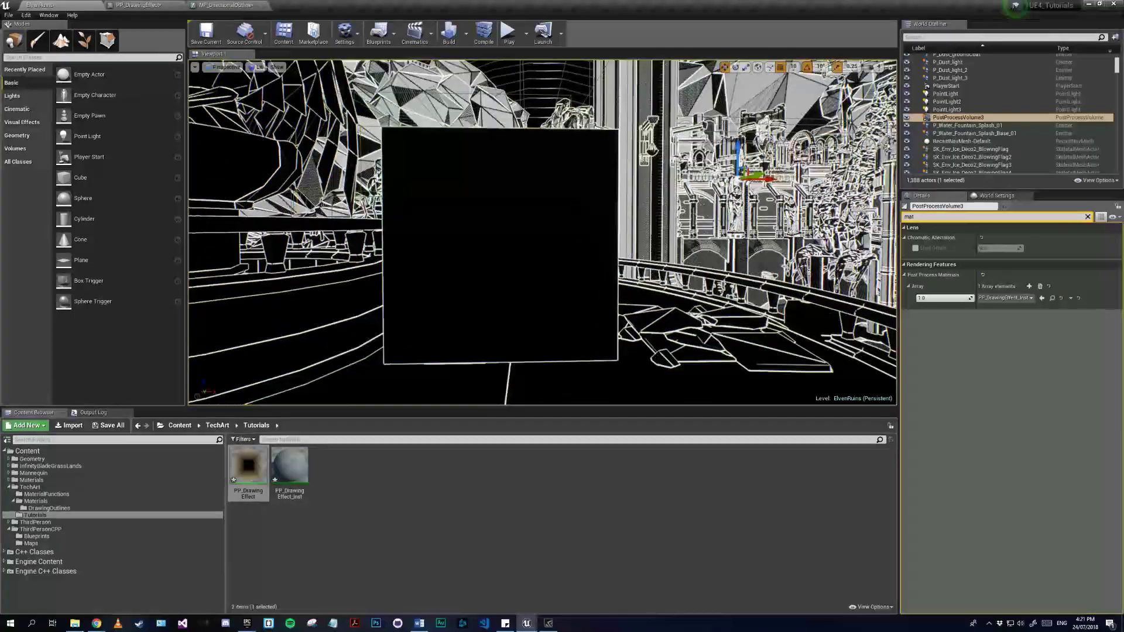
pyautogui.scroll(-5, 529, 233)
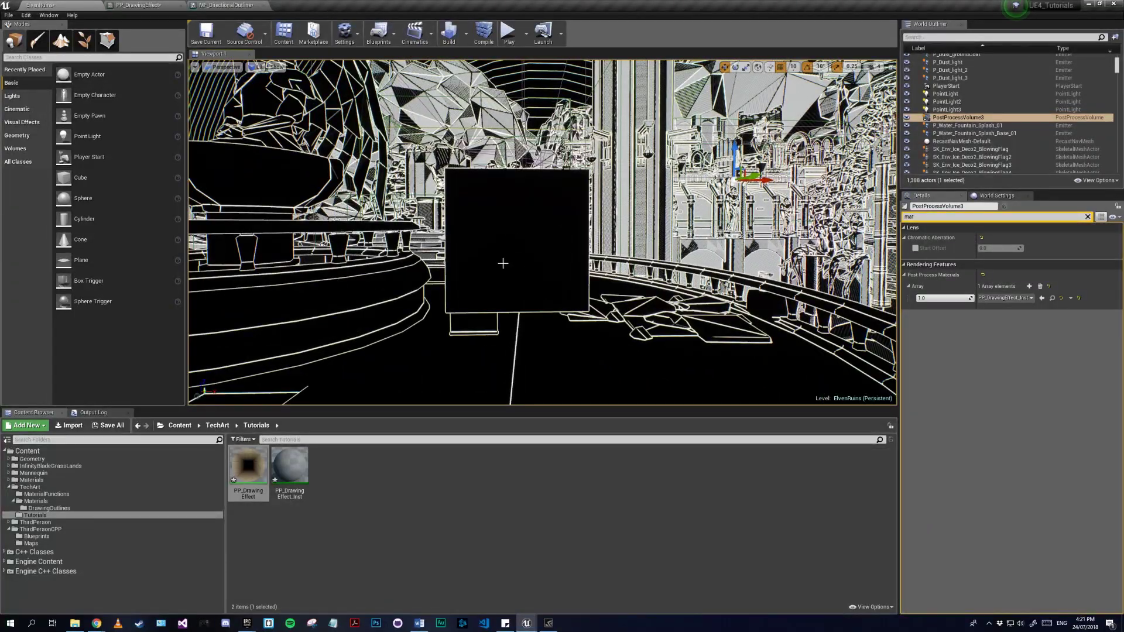
pyautogui.scroll(3, 554, 258)
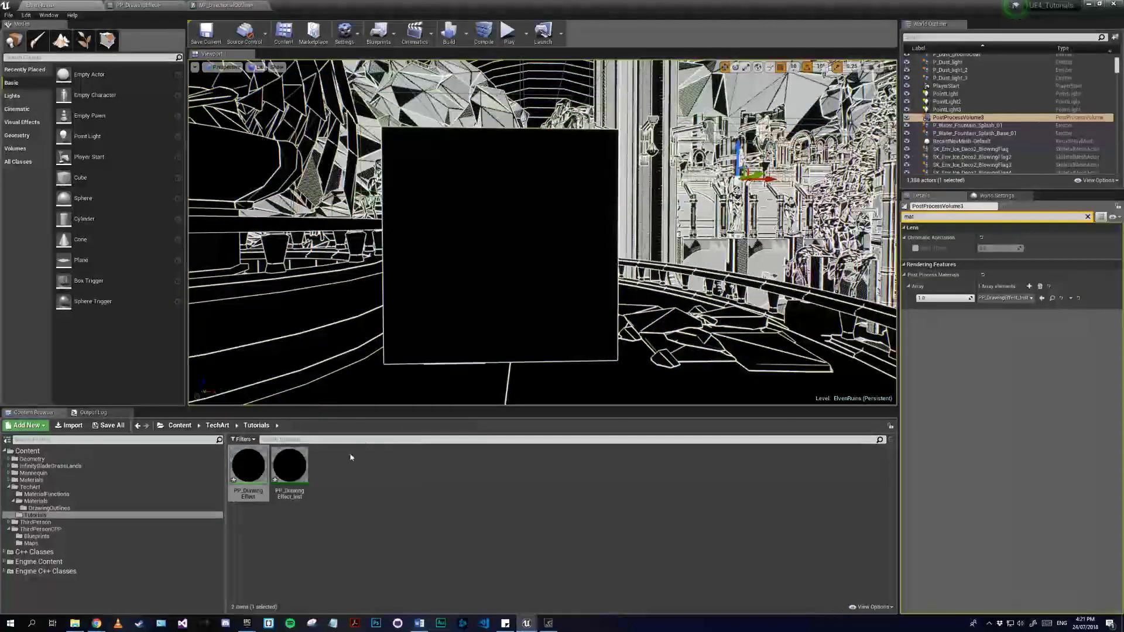
# - Open the PP_DrawingEffect_Inst material instance beside the level view and override its Power parameter with -2
pyautogui.doubleClick(289, 465)
pyautogui.moveTo(307, 5); pyautogui.dragTo(773, 186)
pyautogui.scroll(-1, 856, 303)
pyautogui.scroll(1, 849, 292)
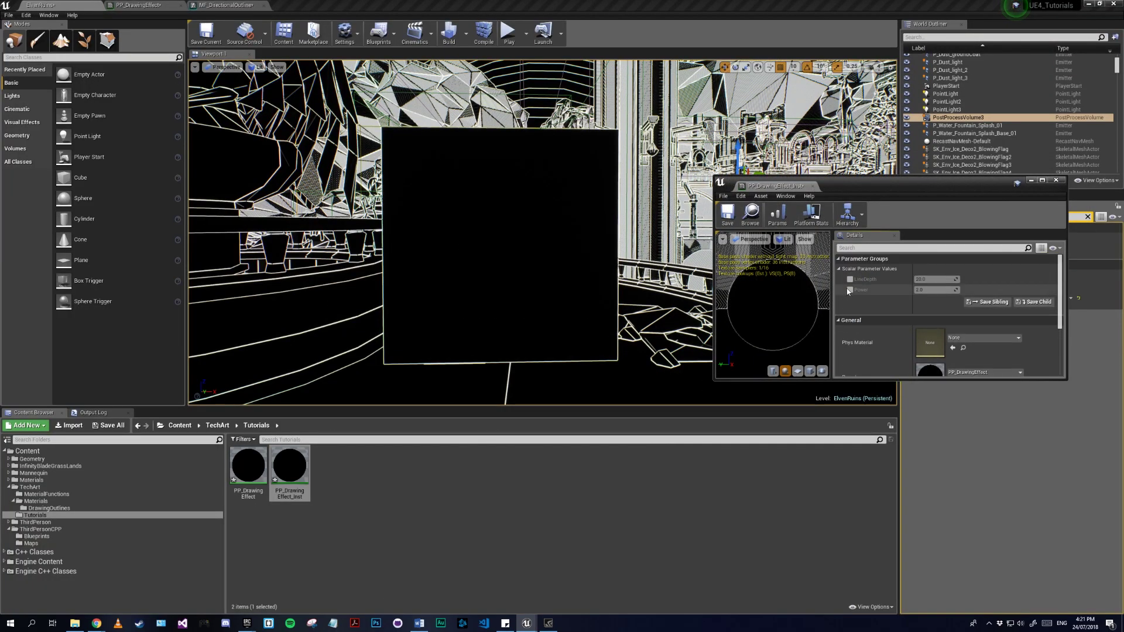
pyautogui.click(850, 290)
pyautogui.press('Return')
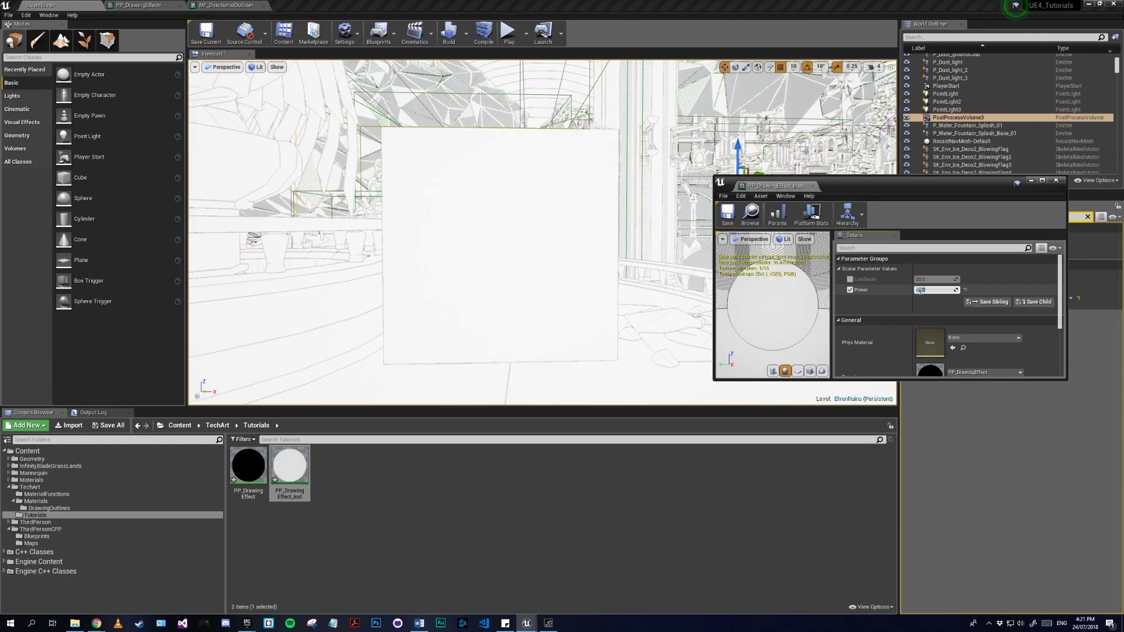
# - Look over the inverted outlines in the level, and enable the LineDepth override in the material instance for adjustment
pyautogui.scroll(-4, 413, 150)
pyautogui.scroll(2, 409, 146)
pyautogui.moveTo(392, 104); pyautogui.dragTo(275, 88, button='right')
pyautogui.moveTo(556, 275); pyautogui.dragTo(537, 270, button='right')
pyautogui.click(847, 281)
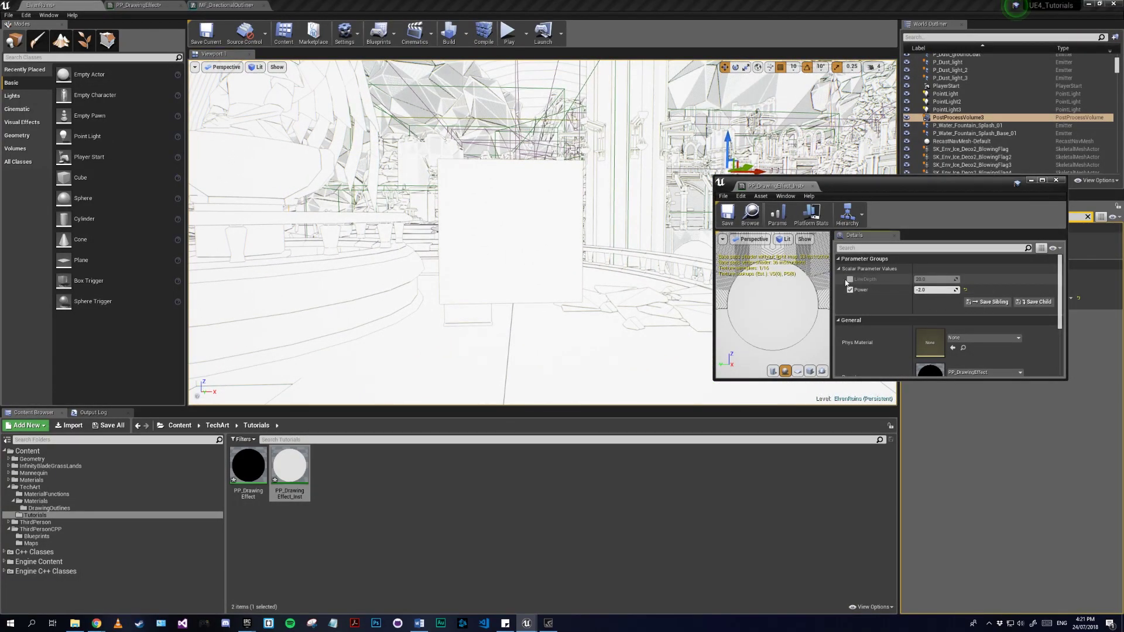
pyautogui.moveTo(928, 279)
pyautogui.mouseDown()
pyautogui.moveTo(960, 280)
pyautogui.moveTo(928, 279)
pyautogui.mouseUp()
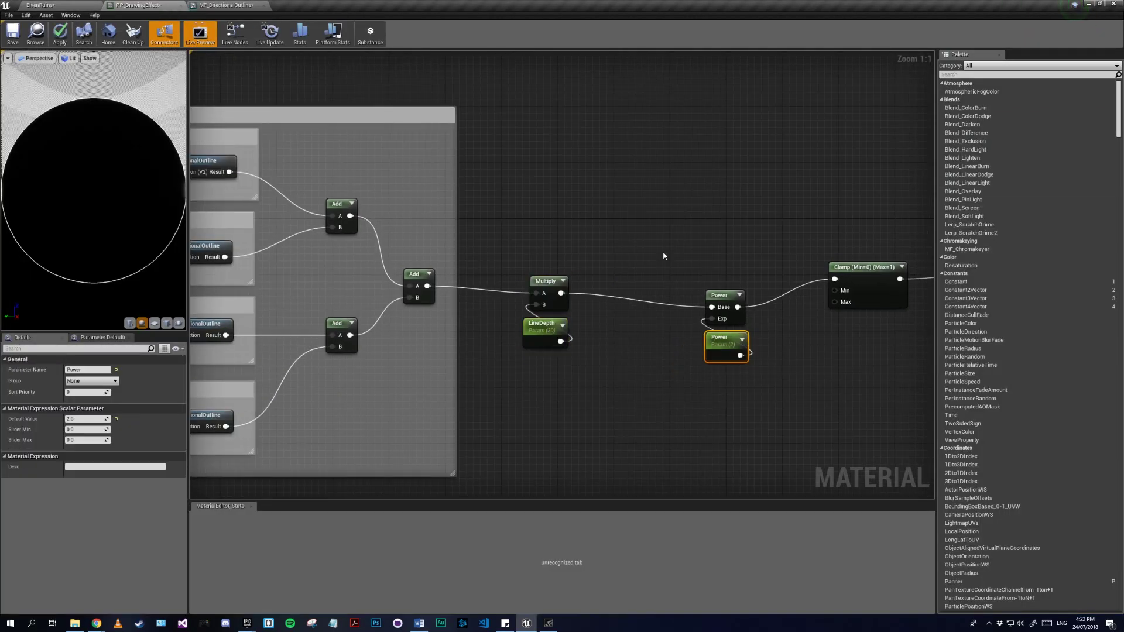
# - Move the Power node and its Power parameter together so they line up with the Multiply node
pyautogui.moveTo(663, 253); pyautogui.dragTo(764, 374)
pyautogui.moveTo(720, 296); pyautogui.dragTo(706, 282)
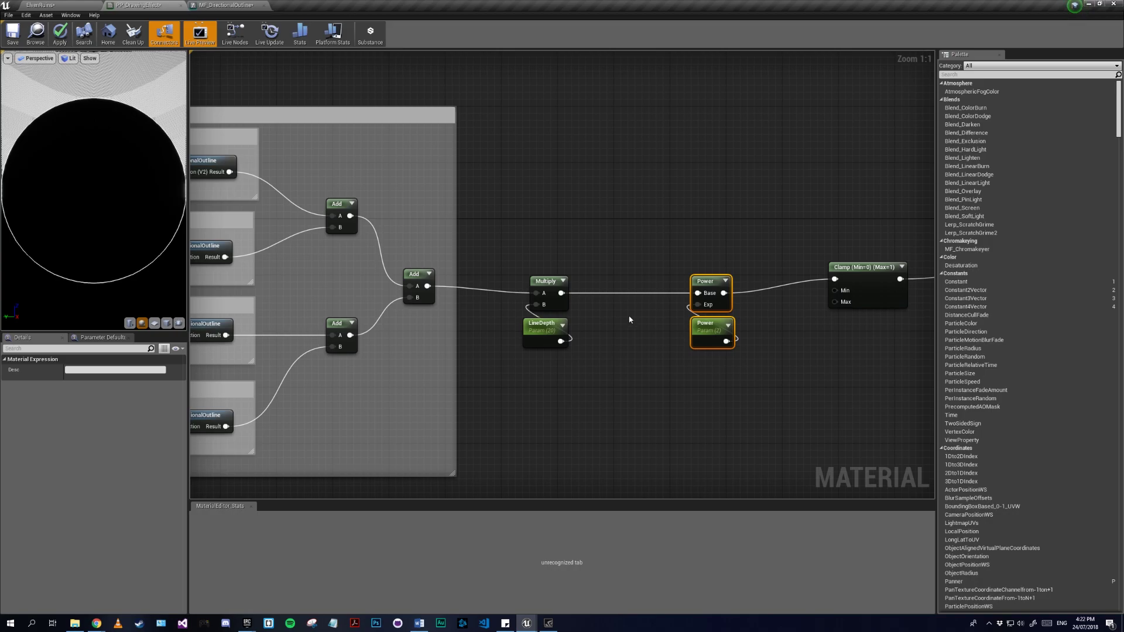
# - Comment the Multiply and LineDepth nodes as "Amount of detail for edge lines", and open the material instance from the level's content browser
pyautogui.moveTo(505, 256); pyautogui.dragTo(603, 386)
pyautogui.write('cAmount of details')
pyautogui.moveTo(670, 202); pyautogui.dragTo(781, 422)
pyautogui.doubleClick(539, 263)
pyautogui.press('BackSpace')
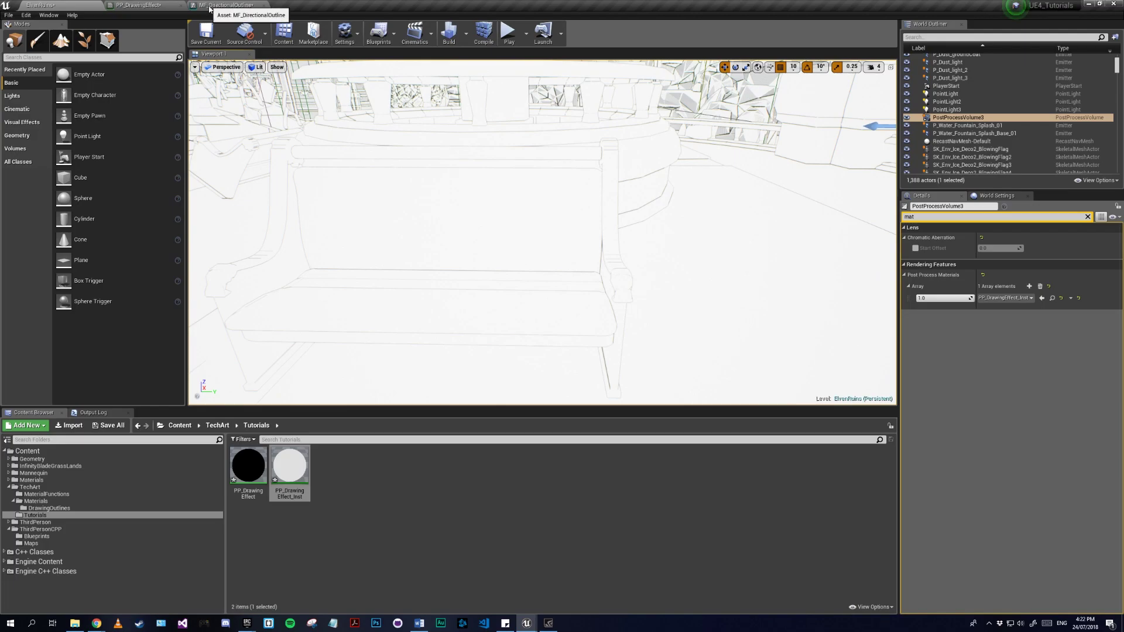
pyautogui.doubleClick(291, 459)
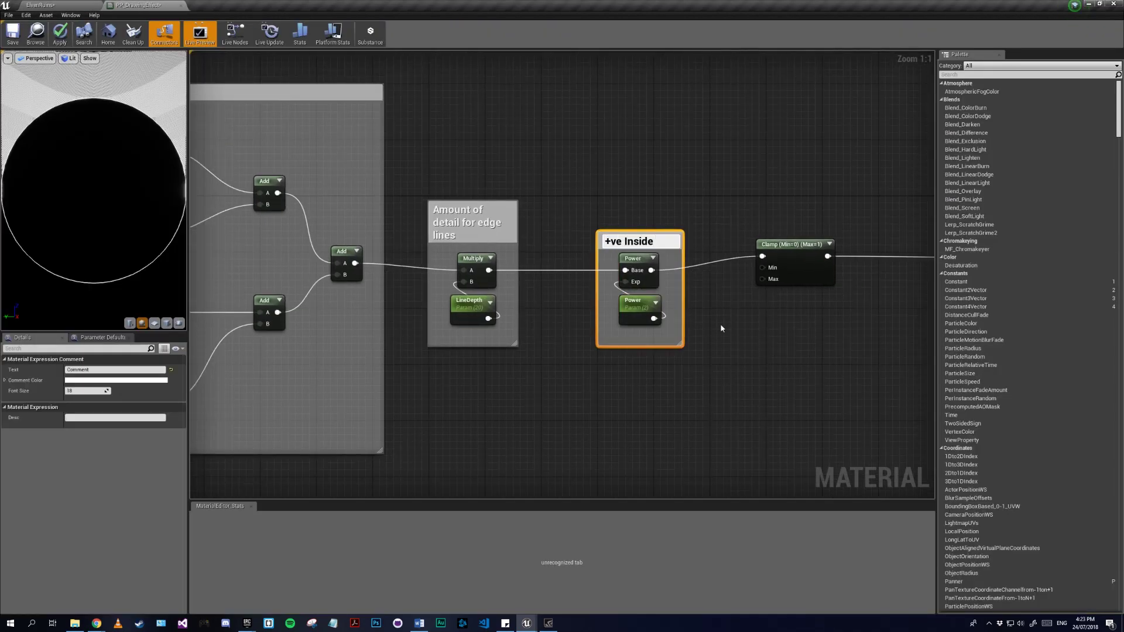
# - Title the comment around the Power nodes "+ve = Inside white" and "-ve = inside black" on two lines, and widen its box
pyautogui.press('Left')
pyautogui.press('Left')
pyautogui.press('Left')
pyautogui.press('Left')
pyautogui.press('Left')
pyautogui.press('Left')
pyautogui.write('=')
pyautogui.press('End')
pyautogui.write('white')
pyautogui.press('Return')
pyautogui.moveTo(686, 285); pyautogui.dragTo(719, 285)
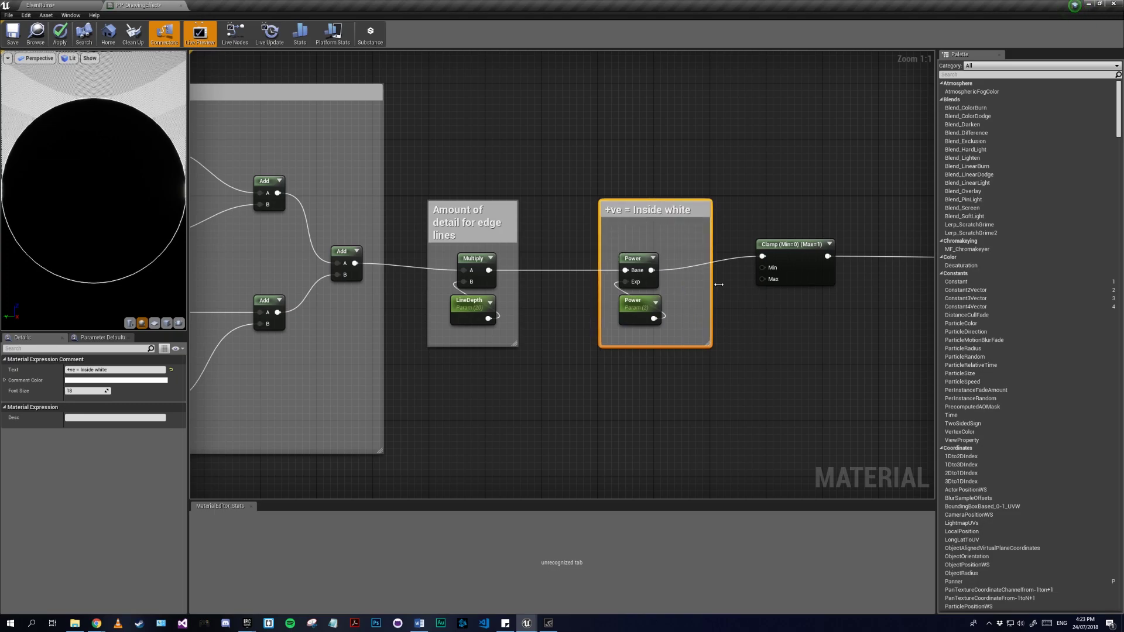
pyautogui.doubleClick(693, 210)
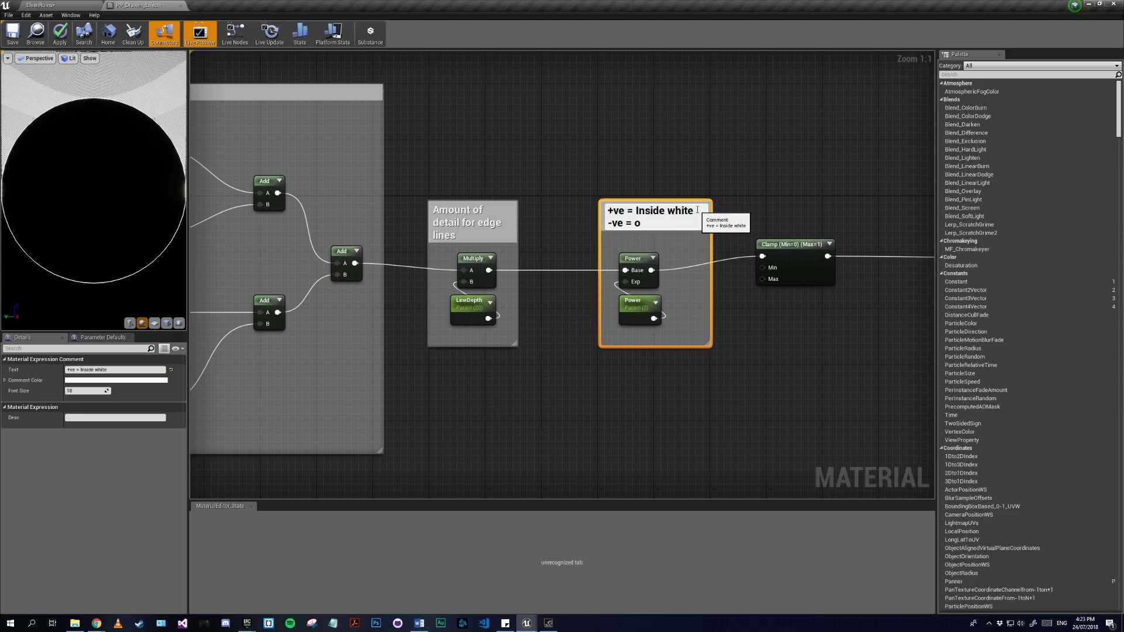
pyautogui.click(831, 389)
# - Insert a Multiply node between the Clamp output and the material's Emissive Color, using its A input, and position it between them
pyautogui.moveTo(832, 389); pyautogui.dragTo(776, 361, button='right')
pyautogui.scroll(-3, 765, 394)
pyautogui.moveTo(652, 334); pyautogui.dragTo(586, 336, button='right')
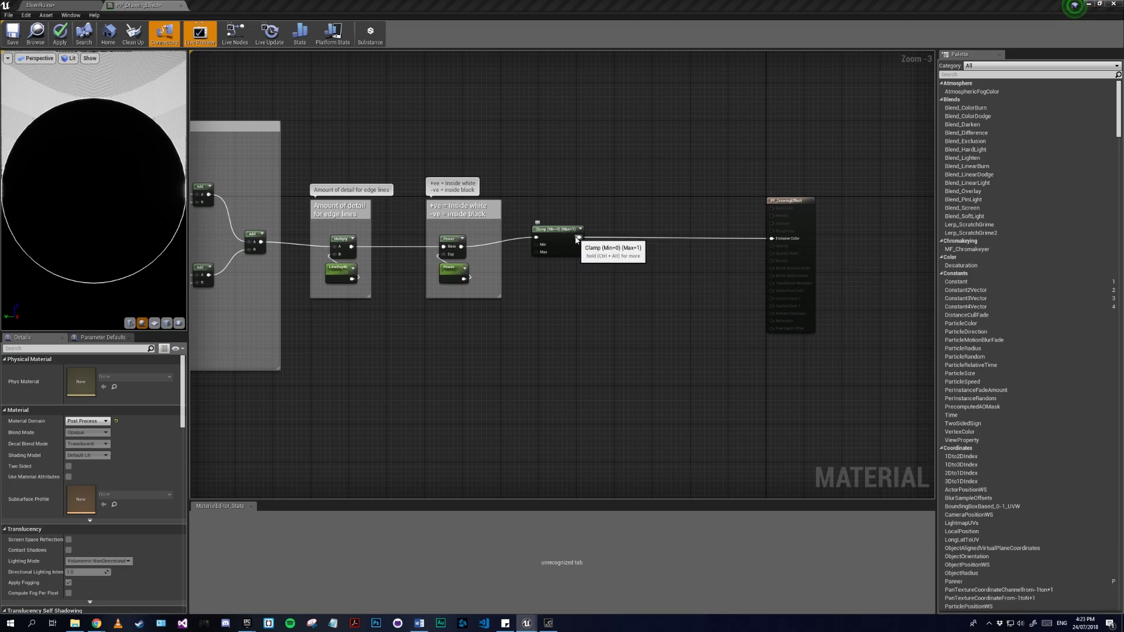
pyautogui.click(638, 294)
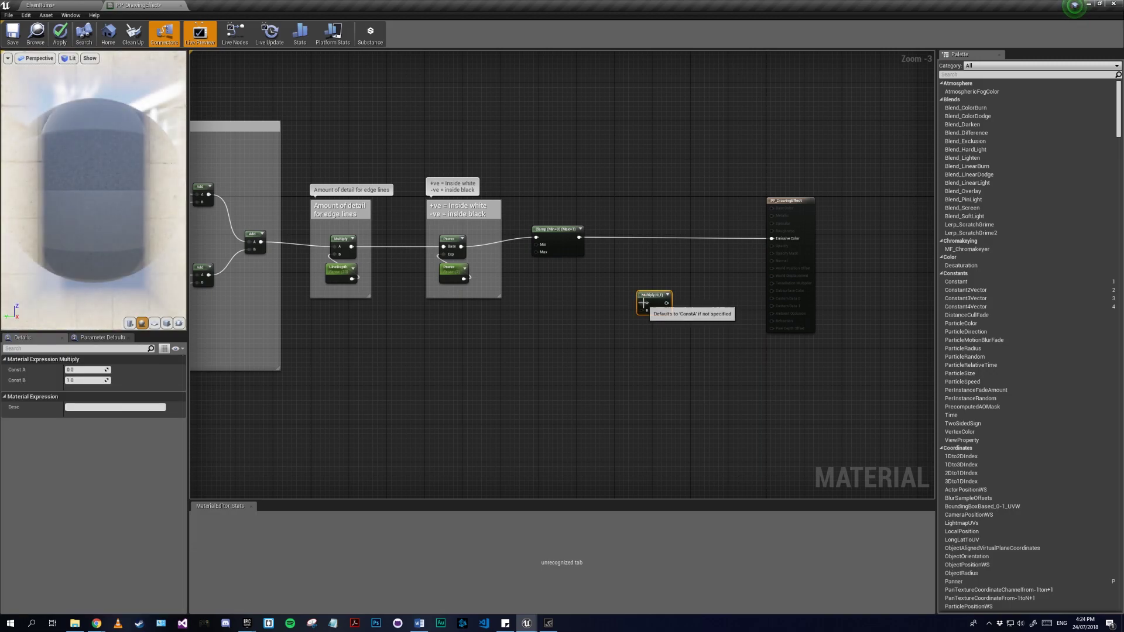
pyautogui.moveTo(640, 302); pyautogui.dragTo(595, 261)
pyautogui.click(591, 254)
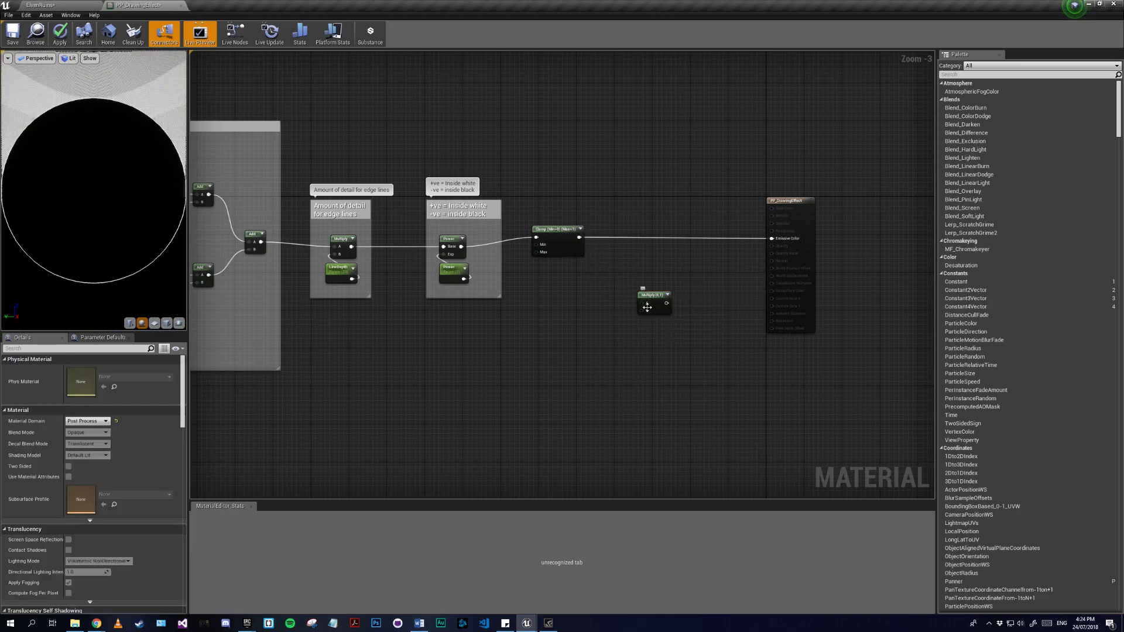
pyautogui.moveTo(642, 303); pyautogui.dragTo(579, 239)
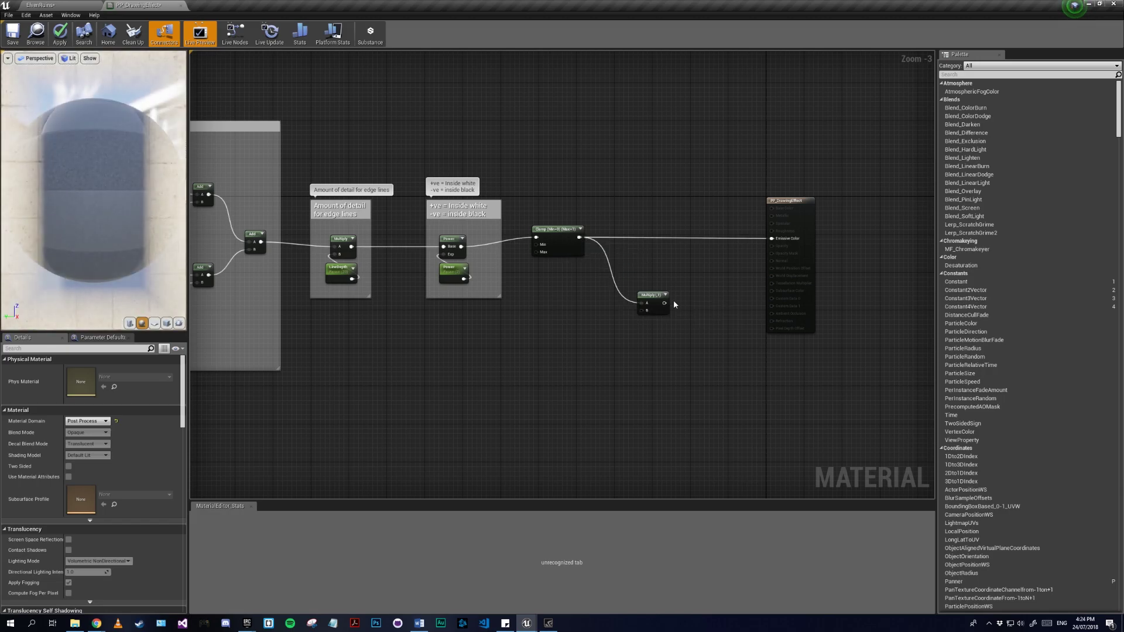
pyautogui.moveTo(664, 303); pyautogui.dragTo(771, 239)
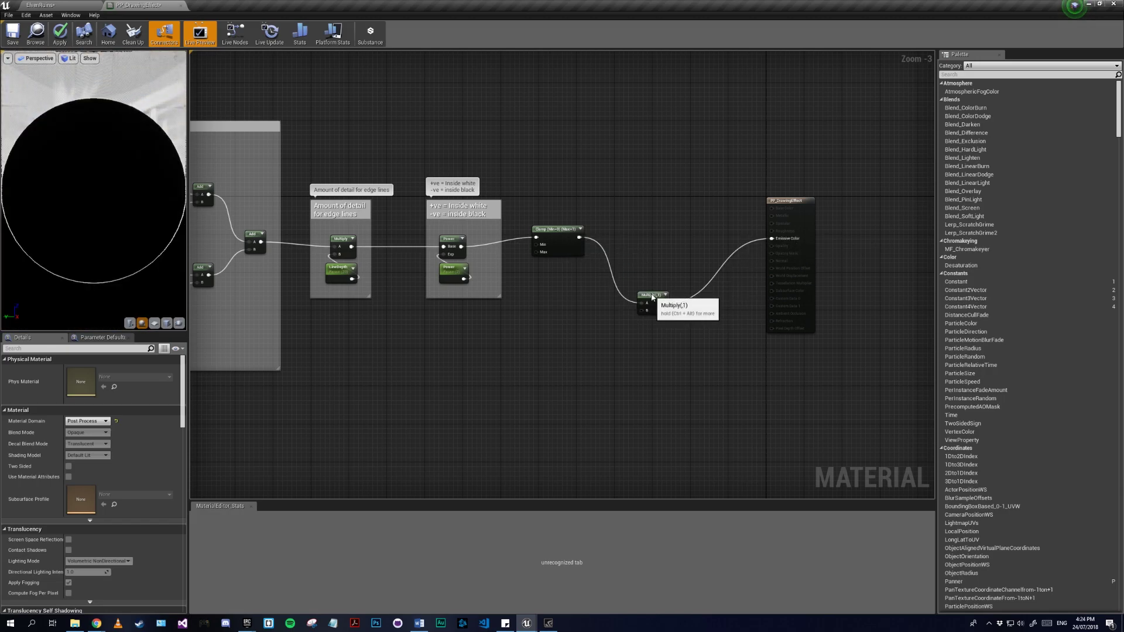
pyautogui.moveTo(649, 295); pyautogui.dragTo(664, 272)
# - Add a vector parameter named ShadingColour below the Clamp node
pyautogui.moveTo(577, 343); pyautogui.dragTo(649, 365, button='right')
pyautogui.moveTo(535, 372); pyautogui.dragTo(624, 369, button='right')
pyautogui.scroll(1, 624, 372)
pyautogui.scroll(1, 612, 371)
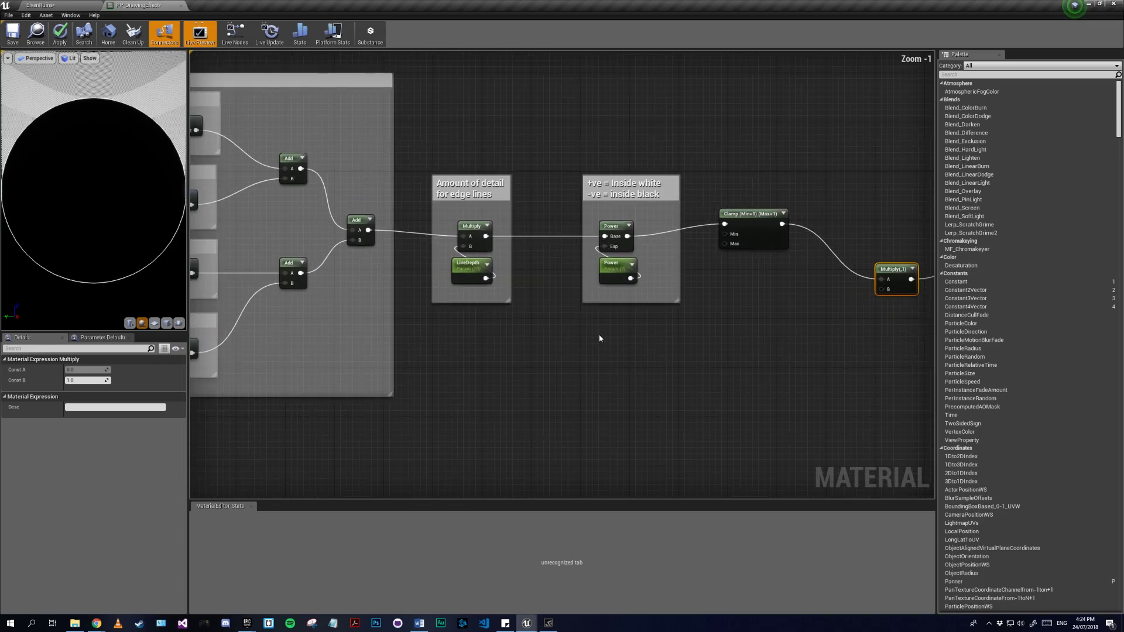
pyautogui.press('v')
pyautogui.click(760, 328)
pyautogui.write('vvv')
pyautogui.moveTo(797, 320); pyautogui.dragTo(669, 318, button='right')
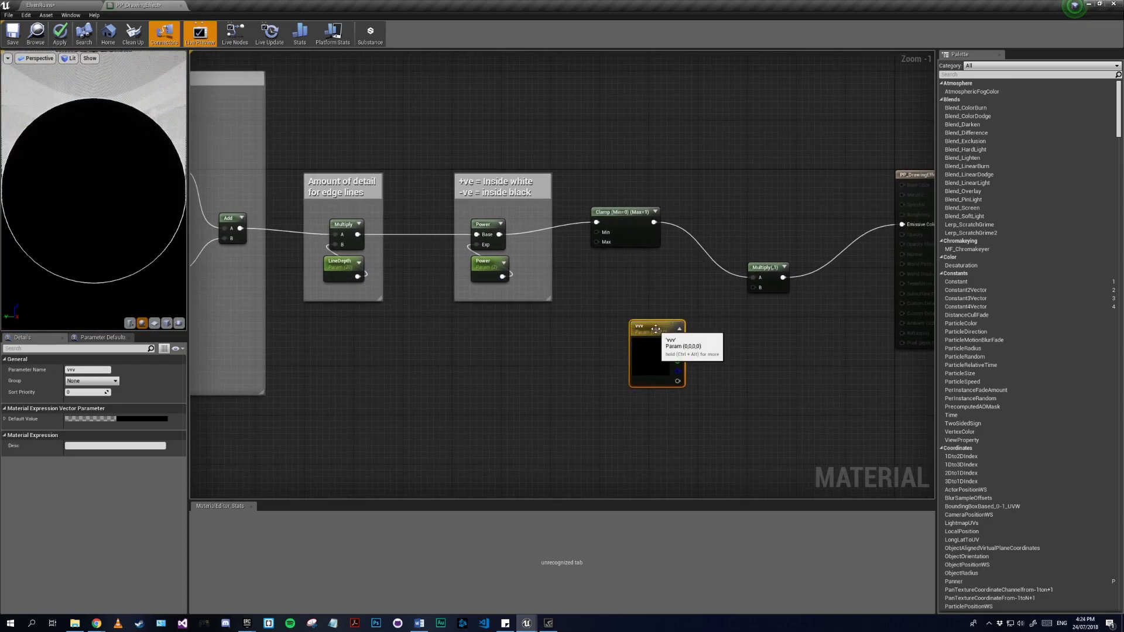
pyautogui.click(94, 369)
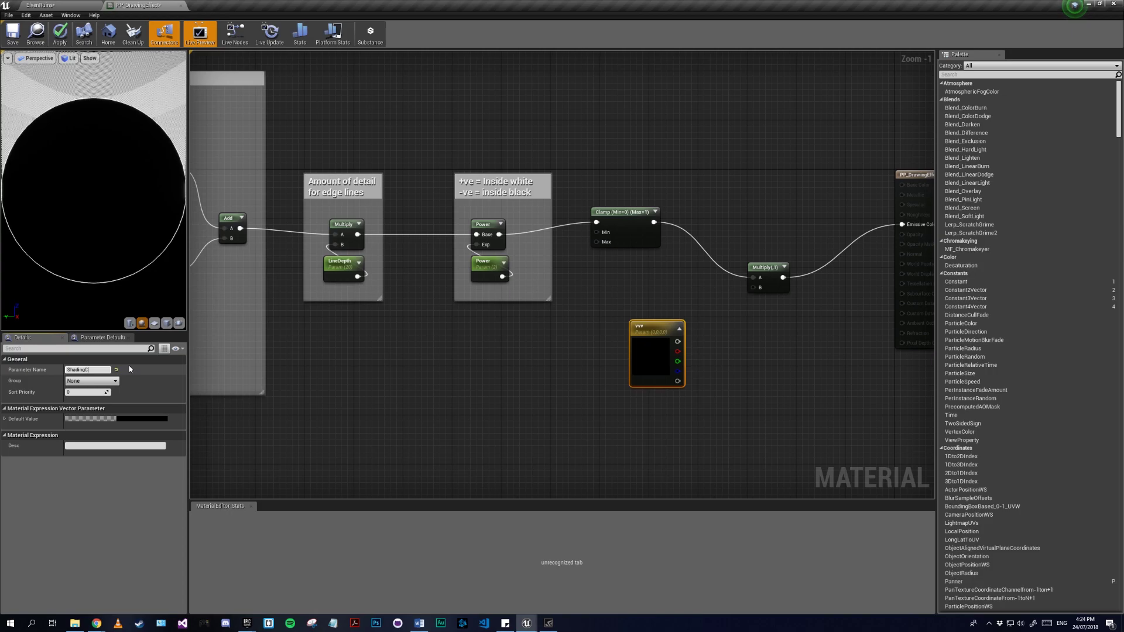
pyautogui.press('Return')
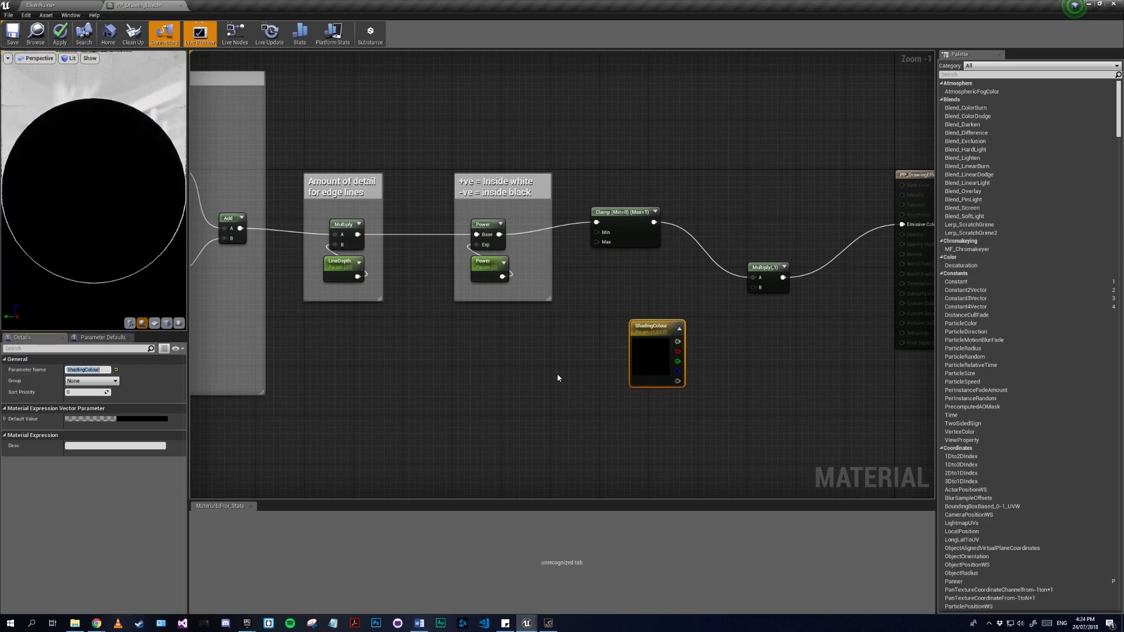
# - Connect ShadingColour to the B input of the new Multiply, close the Stats window, and shift the parameter node slightly left
pyautogui.moveTo(678, 342); pyautogui.dragTo(754, 288)
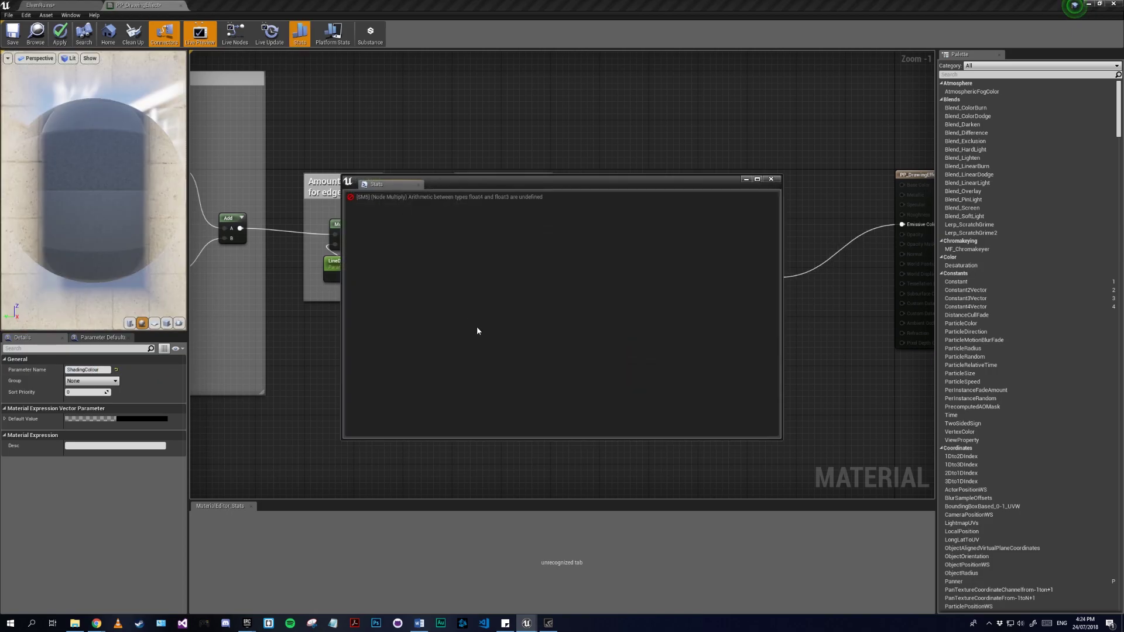
pyautogui.click(770, 179)
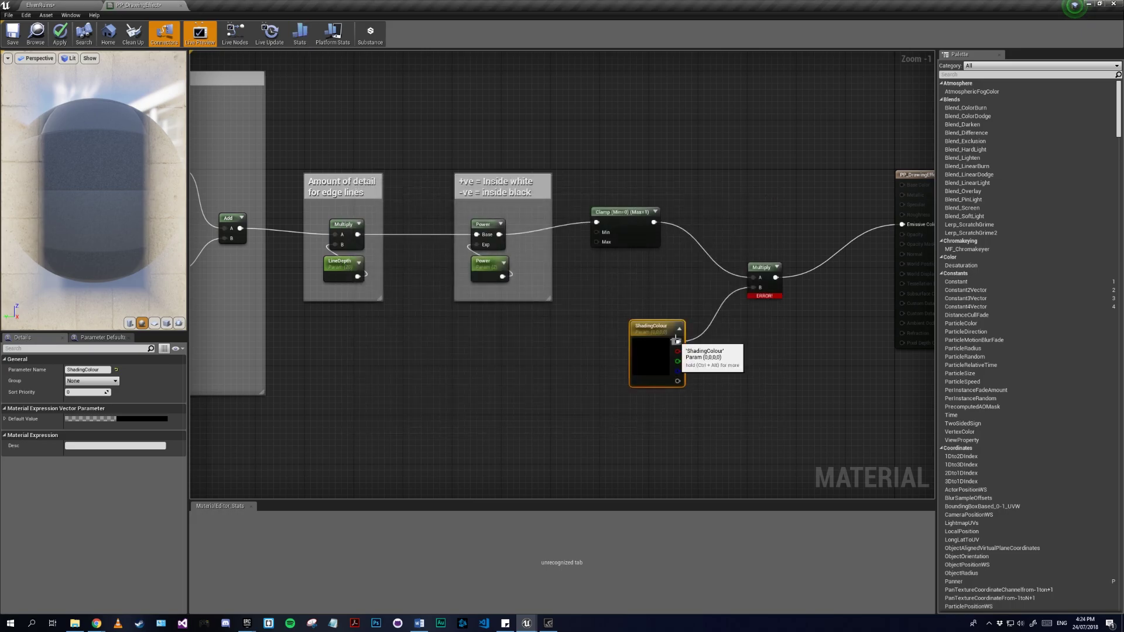
pyautogui.click(627, 317)
# - Insert a ComponentMask with R, G and B enabled between the Clamp and the Multiply's A input, and move the Multiply right
pyautogui.moveTo(654, 223); pyautogui.dragTo(691, 240)
pyautogui.write('mask')
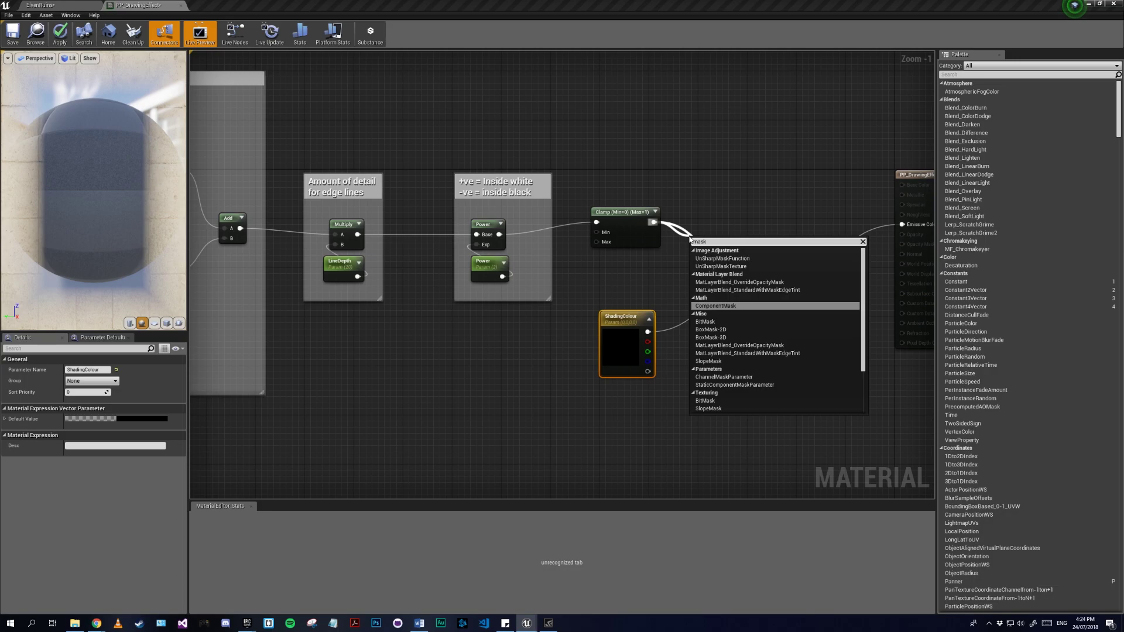
pyautogui.press('Return')
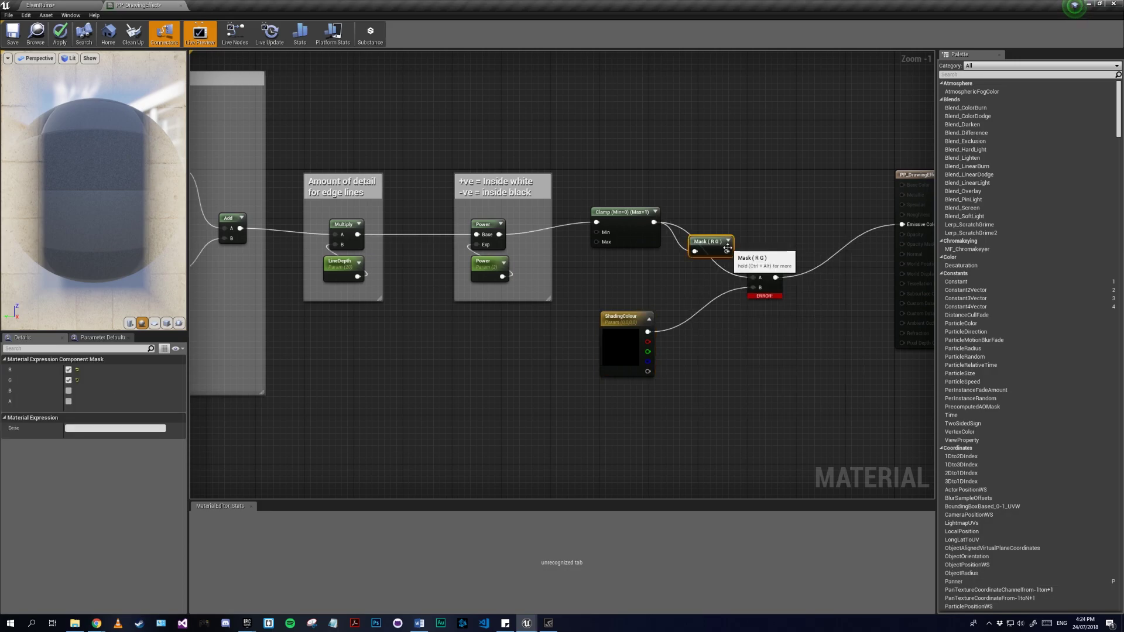
pyautogui.moveTo(727, 251); pyautogui.dragTo(758, 282)
pyautogui.click(770, 179)
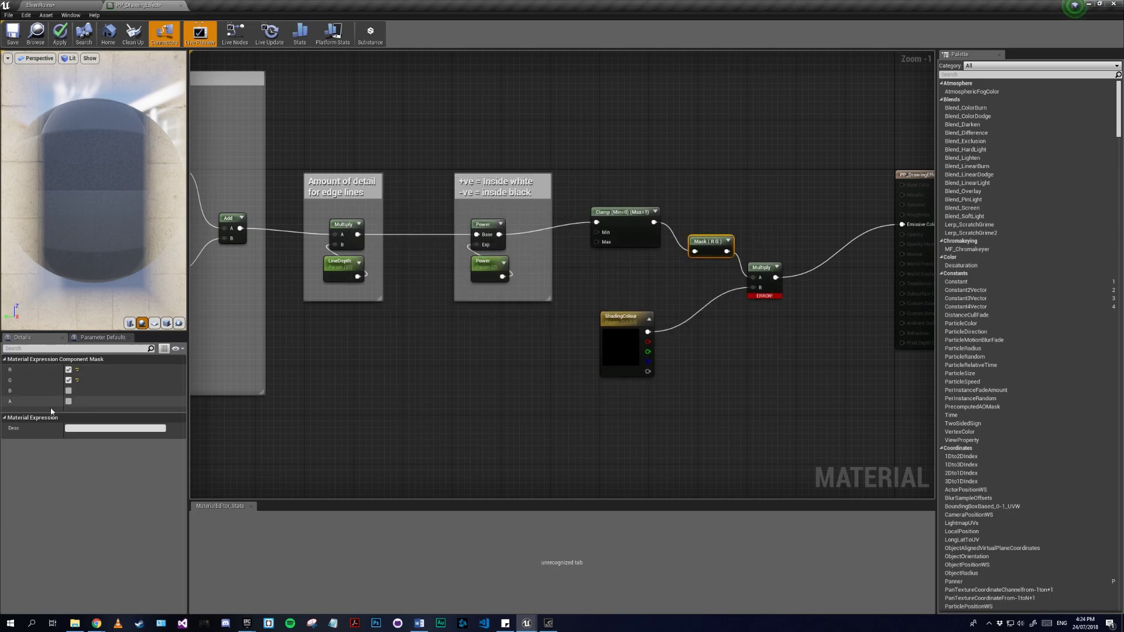
pyautogui.moveTo(756, 267); pyautogui.dragTo(776, 267)
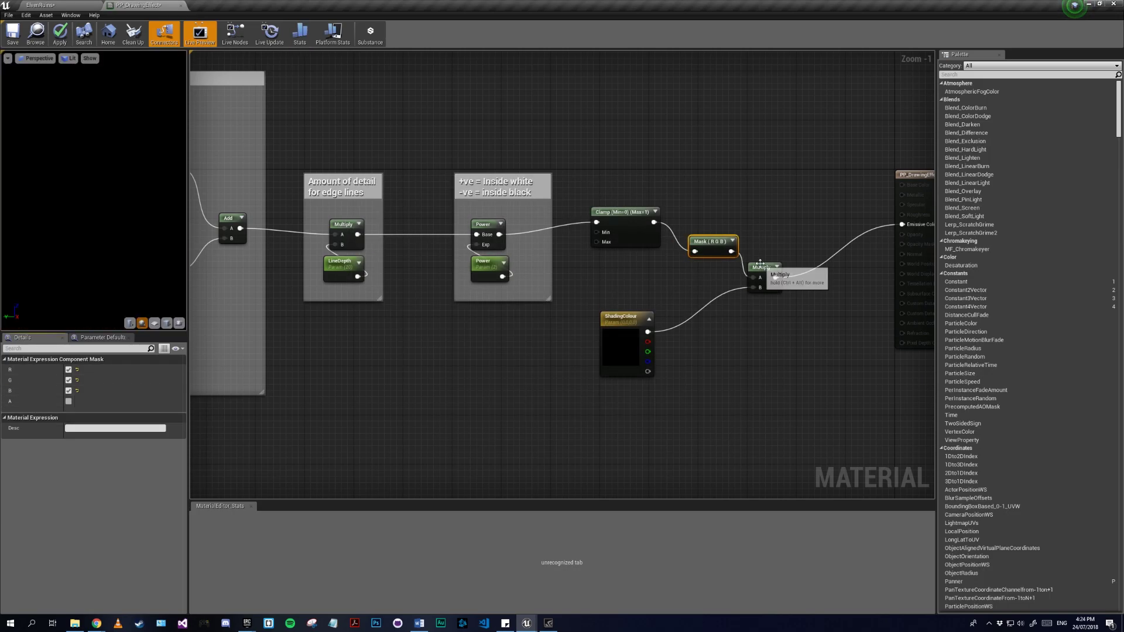
# - Set the default value of the Power parameter to -2
pyautogui.click(485, 272)
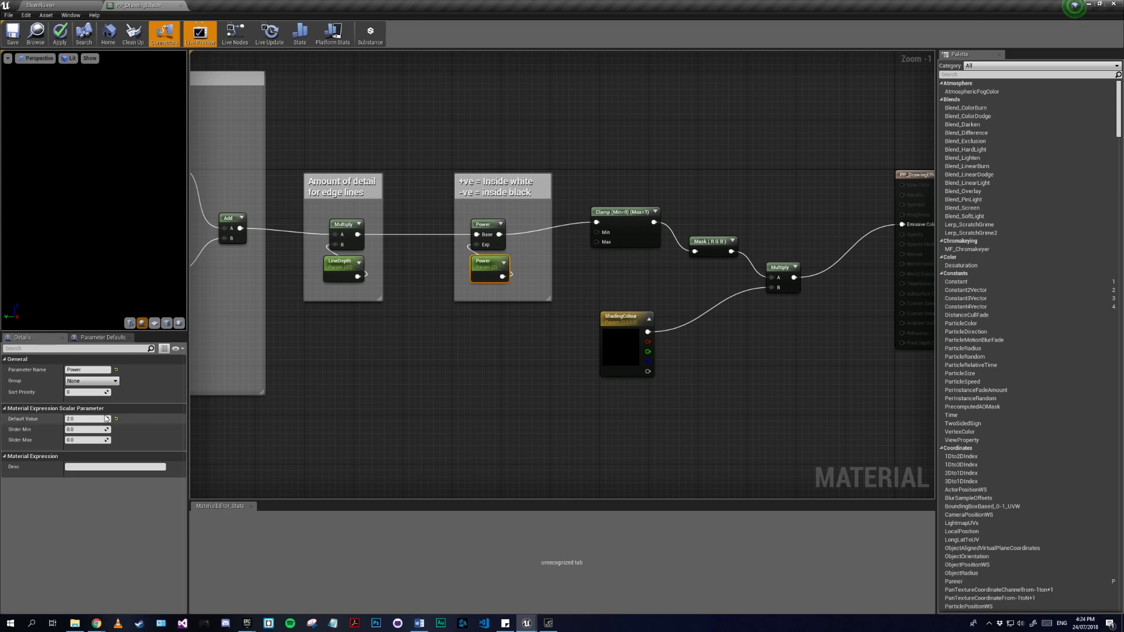
pyautogui.click(78, 420)
pyautogui.write('-2')
pyautogui.press('Return')
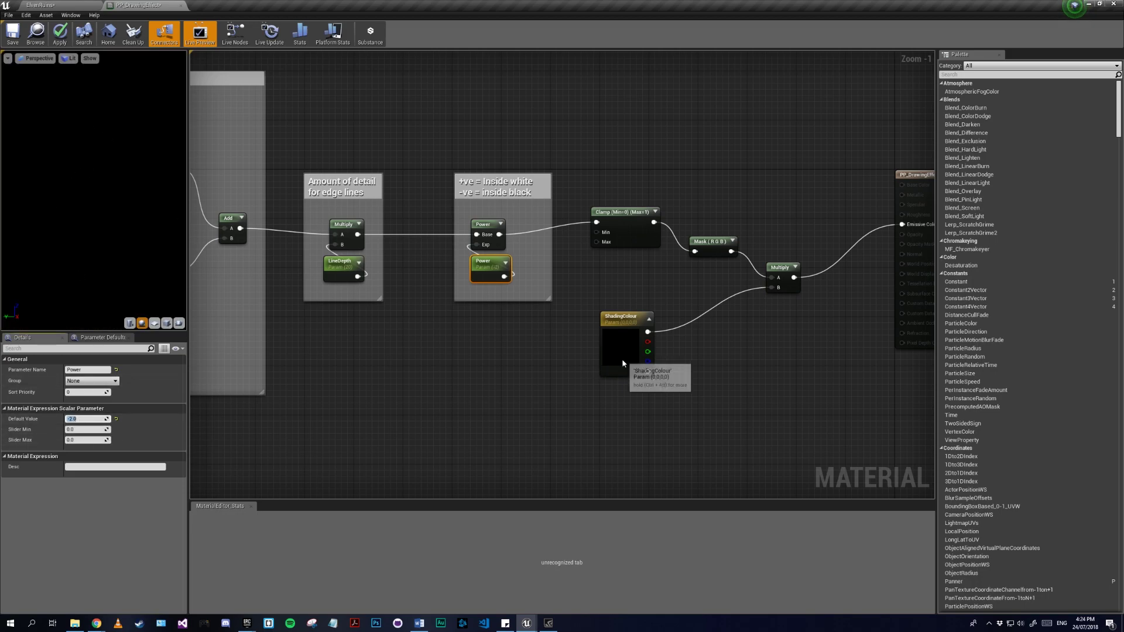
# - Set the default colour of the ShadingColour parameter to a near-white grey with a brightness of about 0.91
pyautogui.click(622, 363)
pyautogui.click(94, 418)
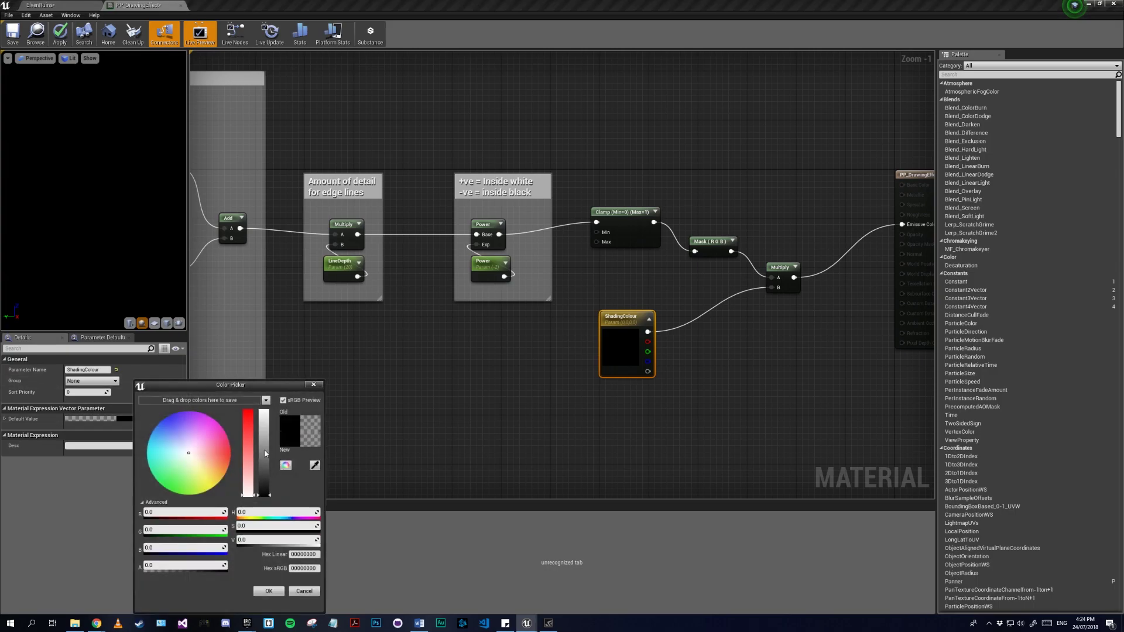
pyautogui.moveTo(262, 460); pyautogui.dragTo(263, 418)
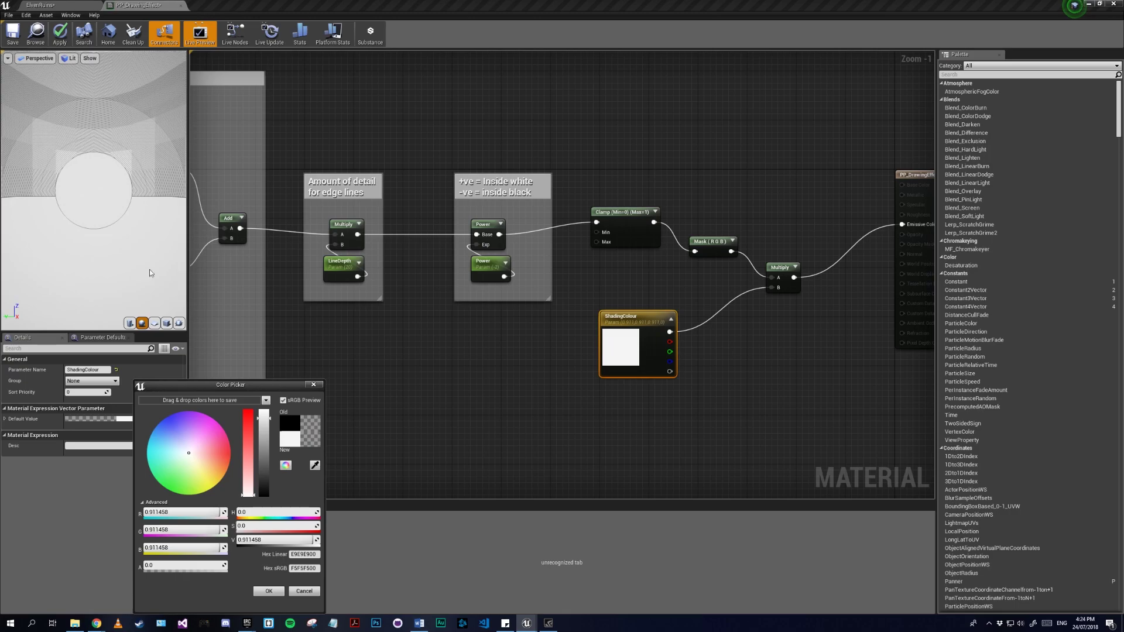
pyautogui.click(267, 591)
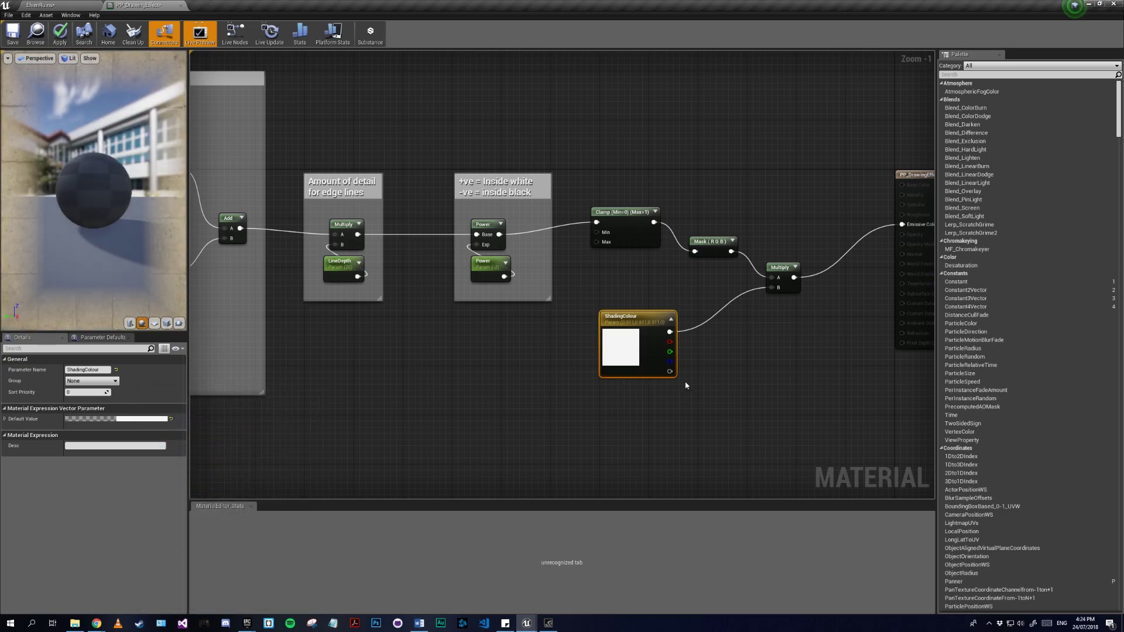
pyautogui.moveTo(685, 384); pyautogui.dragTo(626, 409, button='right')
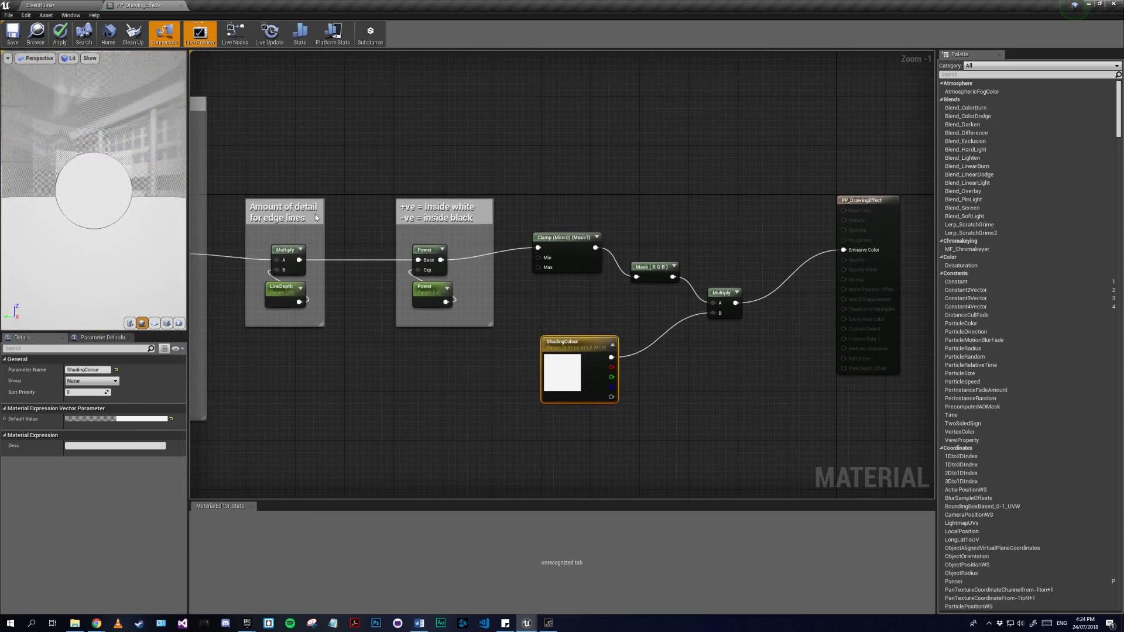
# - Move the level view closer to the bench, set LineDepth in the drawing-effect material instance to 40, and close the instance
pyautogui.click(74, 9)
pyautogui.scroll(-3, 566, 203)
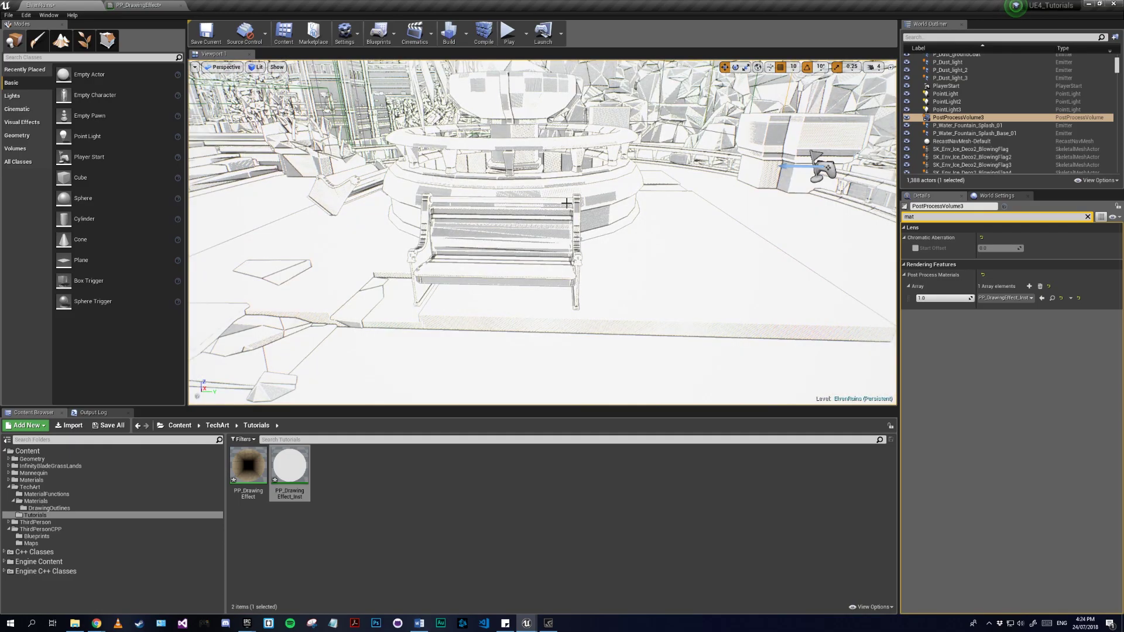
pyautogui.moveTo(566, 203); pyautogui.dragTo(521, 196, button='right')
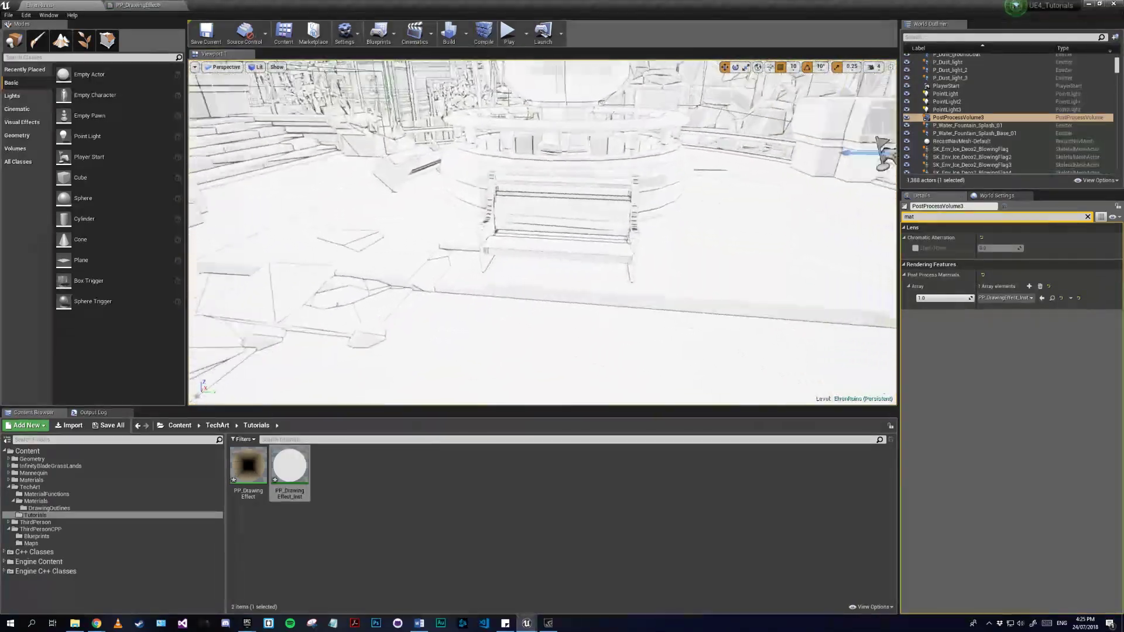
pyautogui.press('w')
pyautogui.moveTo(455, 388)
pyautogui.mouseDown(button='right')
pyautogui.moveTo(497, 384)
pyautogui.moveTo(456, 388)
pyautogui.mouseUp(button='right')
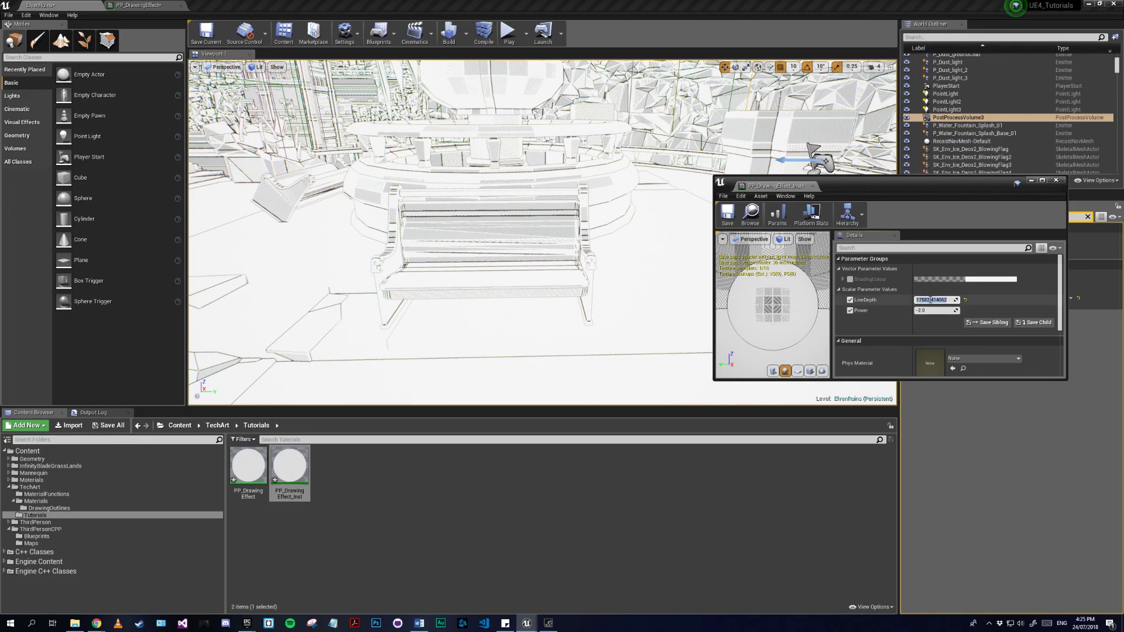
pyautogui.write('40')
pyautogui.press('Return')
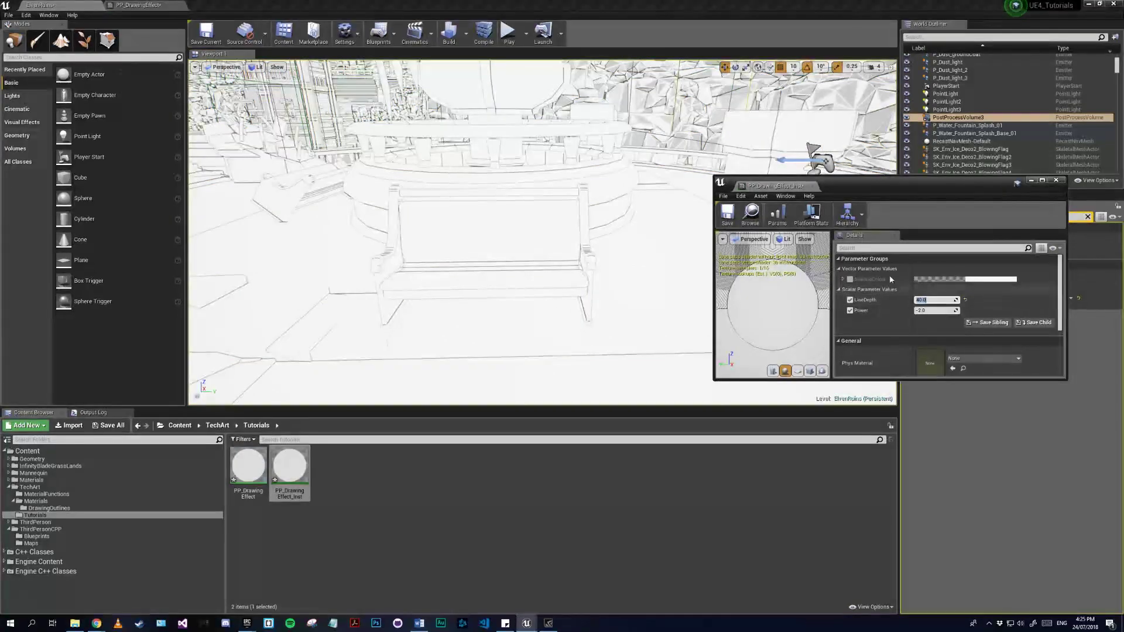
pyautogui.click(1034, 181)
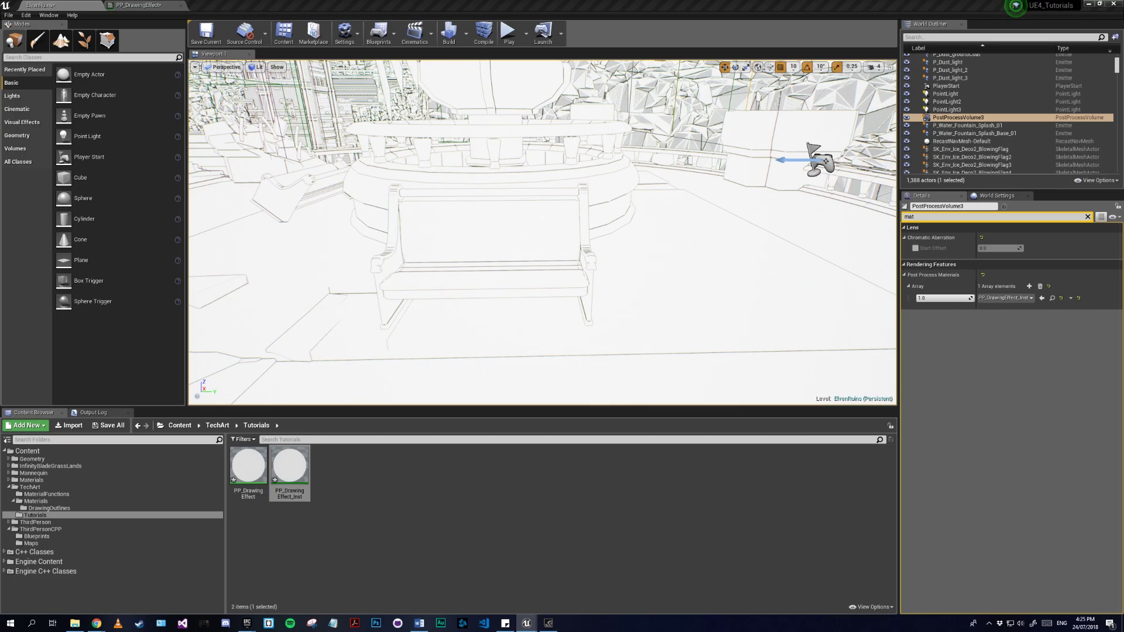
# - In the PP_DrawingEffect material graph, move the output node farther right and shift ShadingColour slightly up towards the Clamp
pyautogui.click(153, 5)
pyautogui.moveTo(615, 270); pyautogui.dragTo(356, 278, button='right')
pyautogui.moveTo(609, 246); pyautogui.dragTo(722, 247)
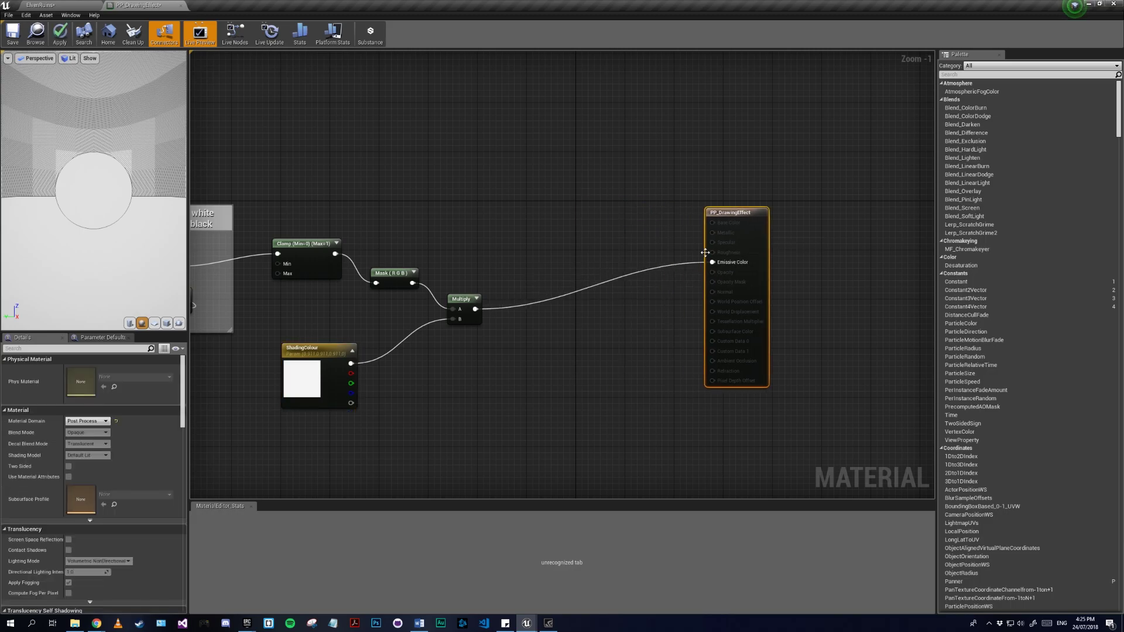
pyautogui.moveTo(447, 401); pyautogui.dragTo(545, 367, button='right')
pyautogui.click(413, 320)
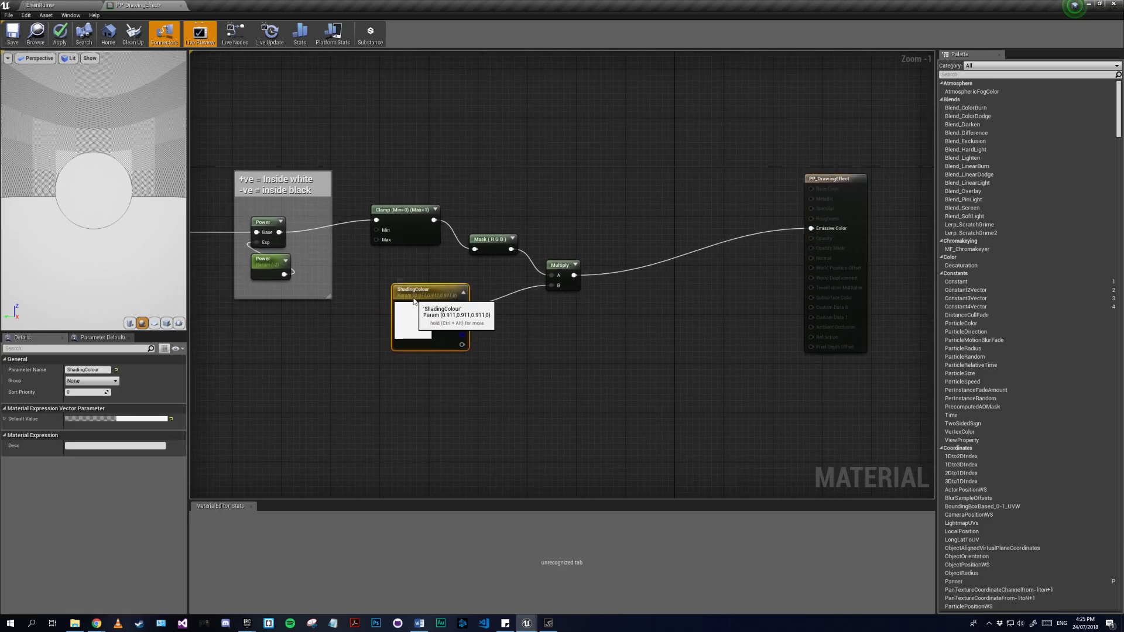
pyautogui.scroll(-3, 567, 284)
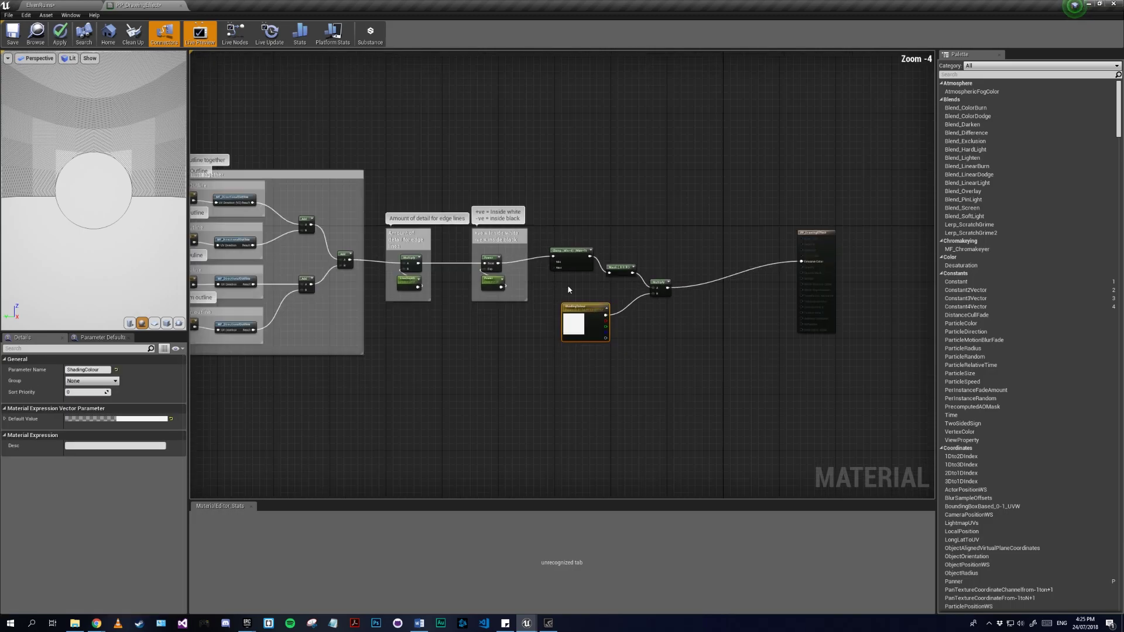
pyautogui.moveTo(570, 238); pyautogui.dragTo(650, 262)
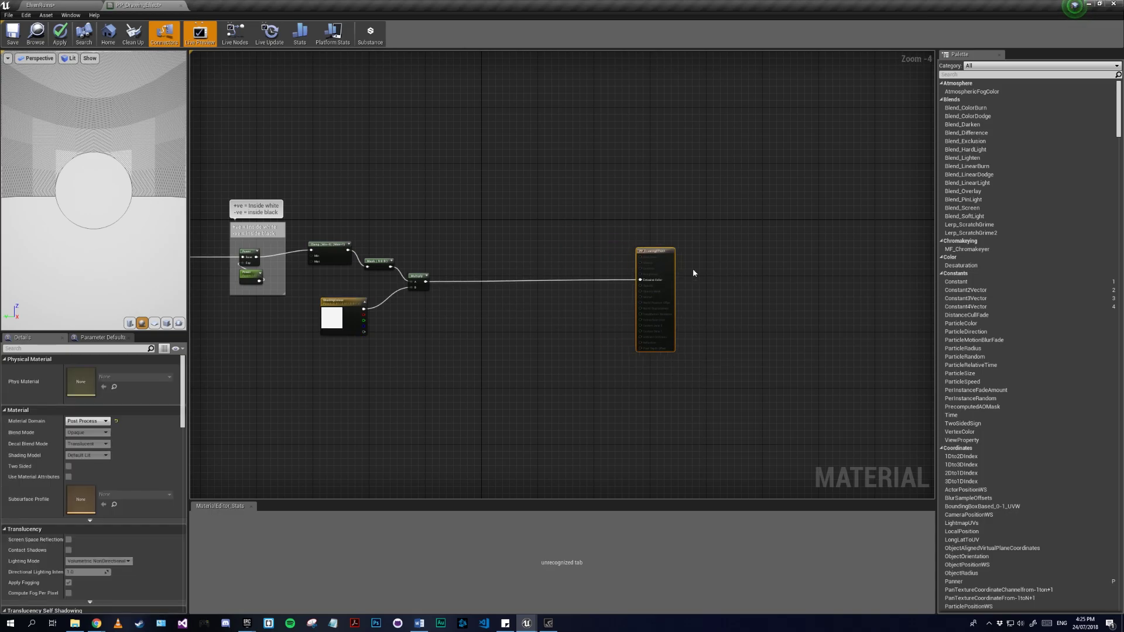
# - Add a Lerp between the last Multiply and the Emissive Color input, feeding the Multiply into its A input
pyautogui.scroll(4, 499, 267)
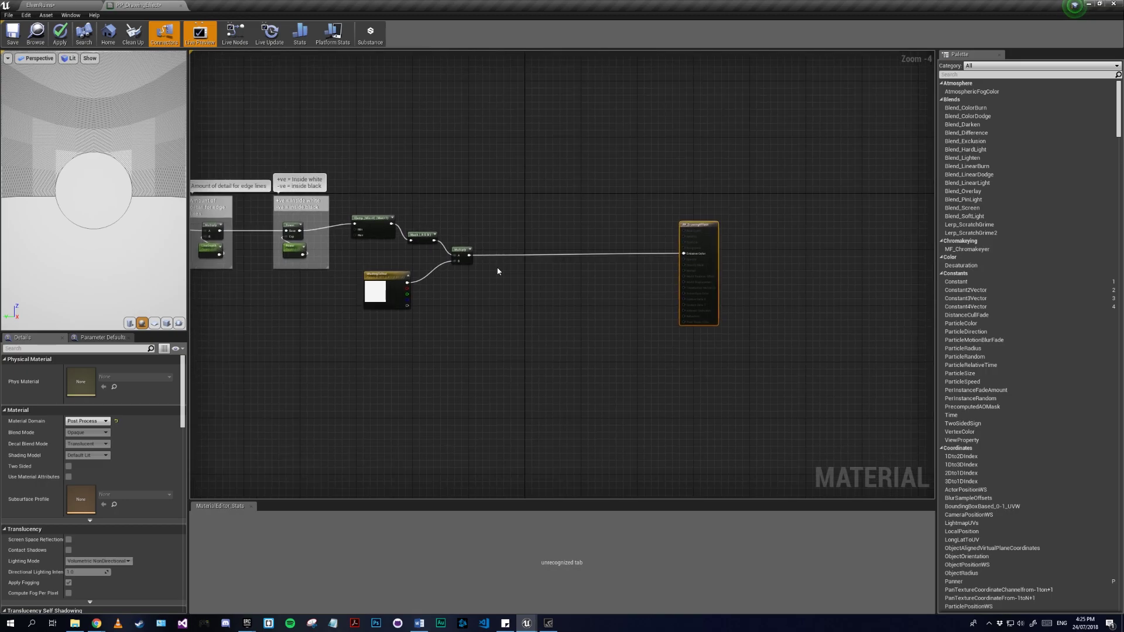
pyautogui.click(536, 274)
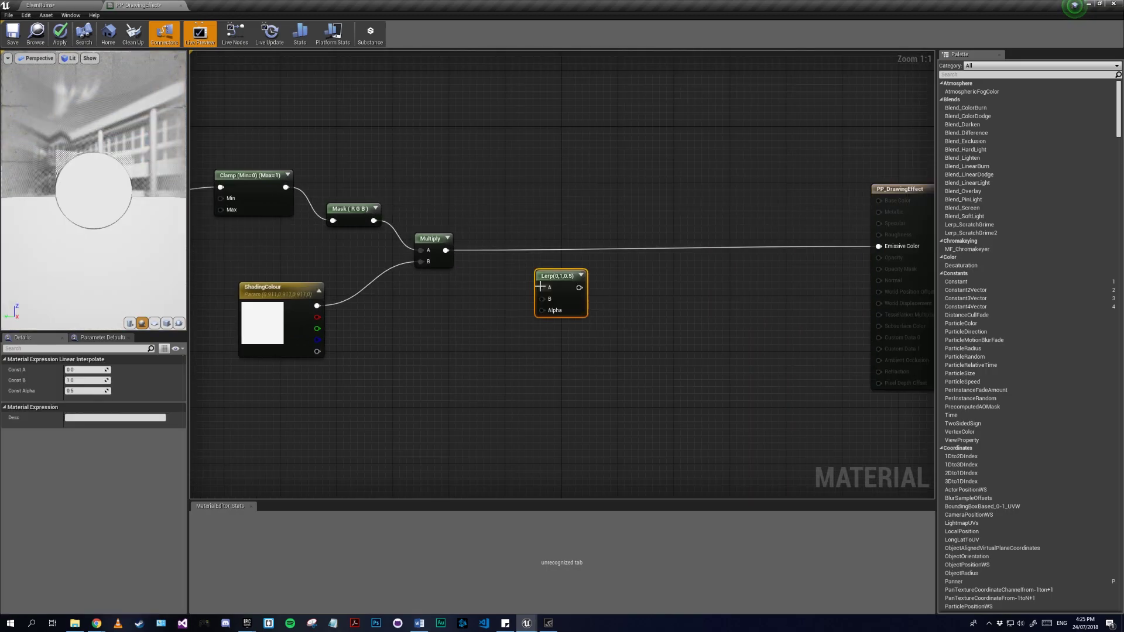
pyautogui.moveTo(542, 288); pyautogui.dragTo(447, 253)
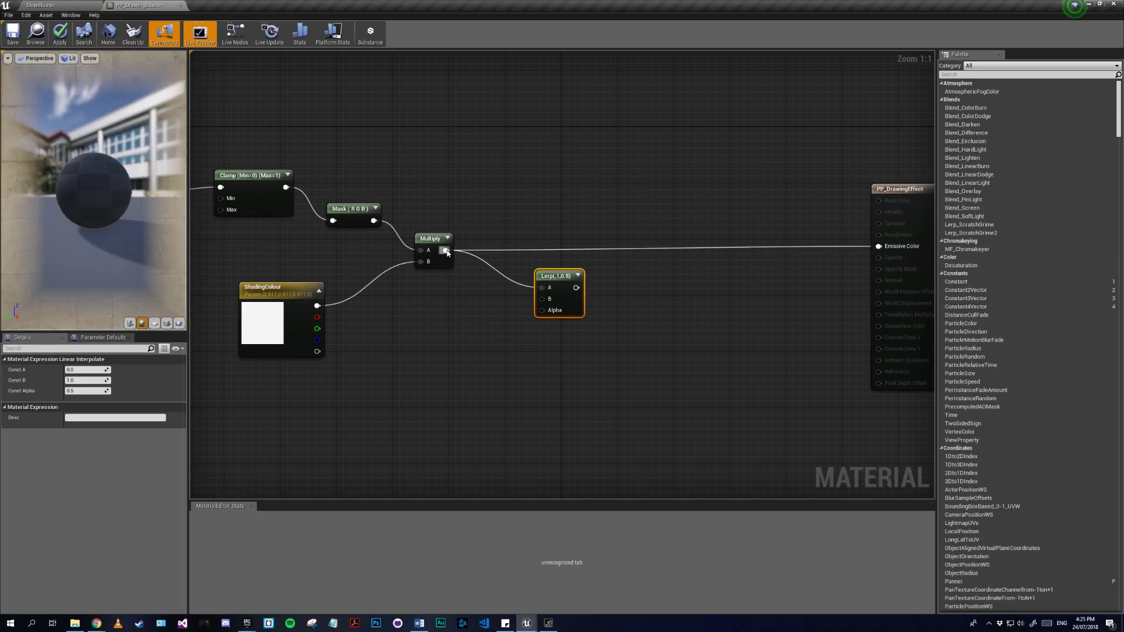
pyautogui.moveTo(576, 287); pyautogui.dragTo(602, 255)
# - Add a SceneTexture node below the Multiply and set its Scene Texture Id to PostProcessInput0
pyautogui.moveTo(491, 353); pyautogui.dragTo(619, 321, button='right')
pyautogui.rightClick(590, 319)
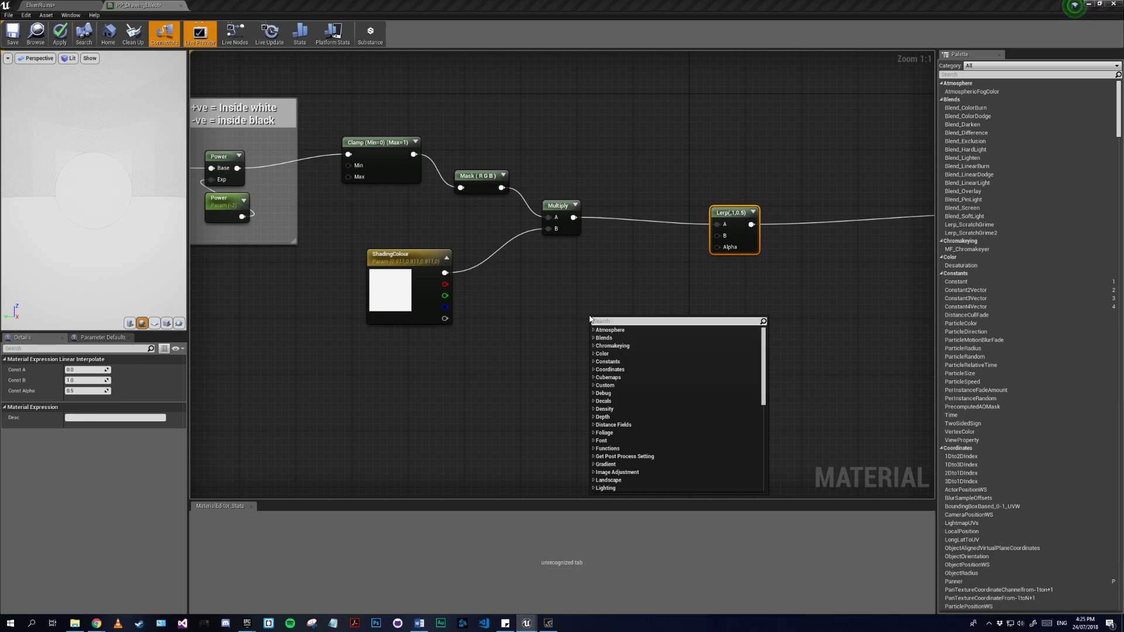
pyautogui.write('scen')
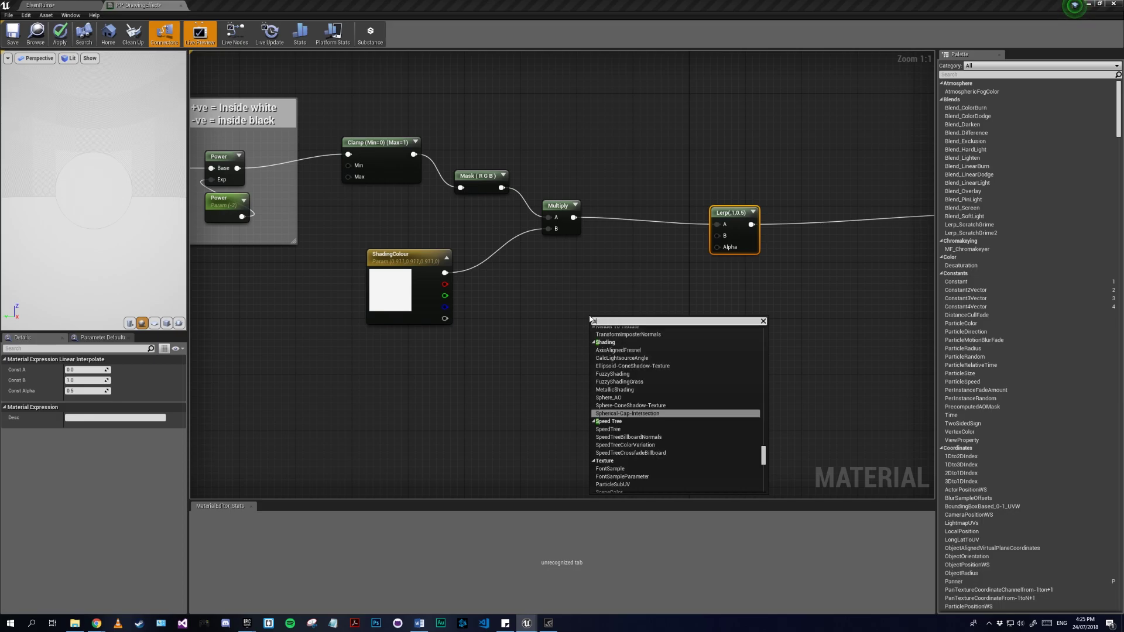
pyautogui.press('Down')
pyautogui.press('Down')
pyautogui.press('Down')
pyautogui.press('Down')
pyautogui.press('Down')
pyautogui.press('Down')
pyautogui.press('Down')
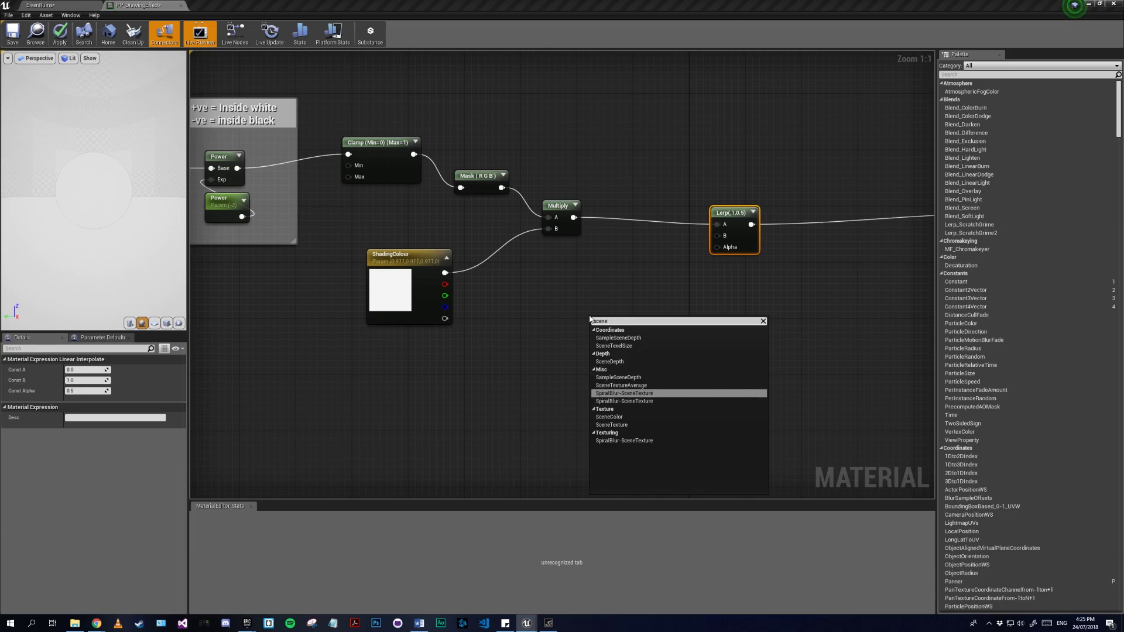
pyautogui.press('Return')
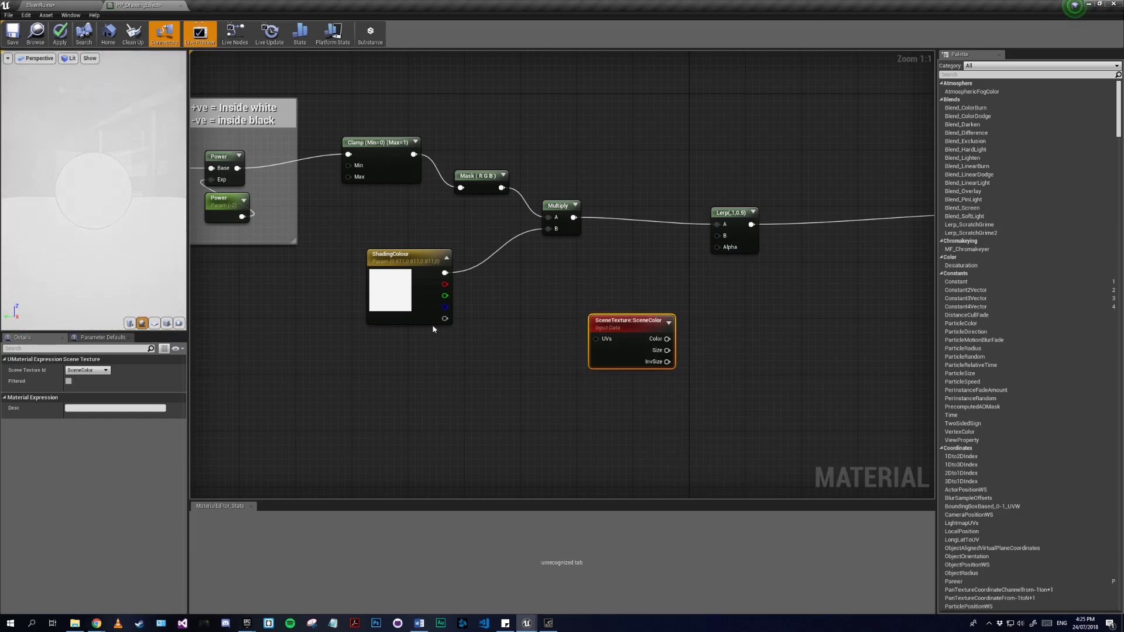
pyautogui.click(77, 370)
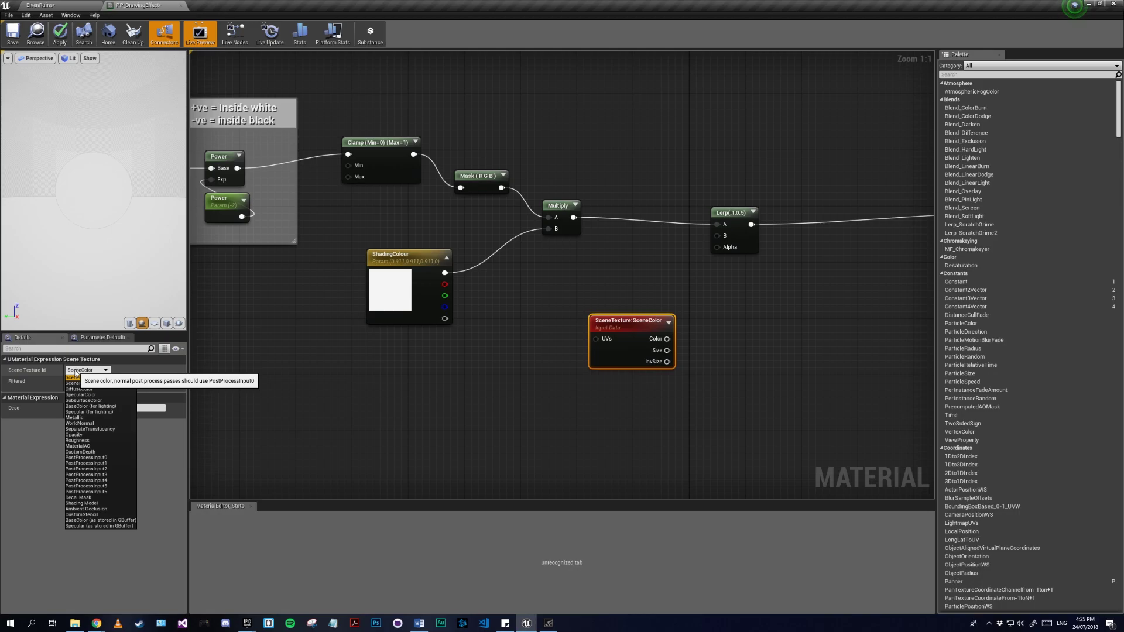
pyautogui.click(86, 457)
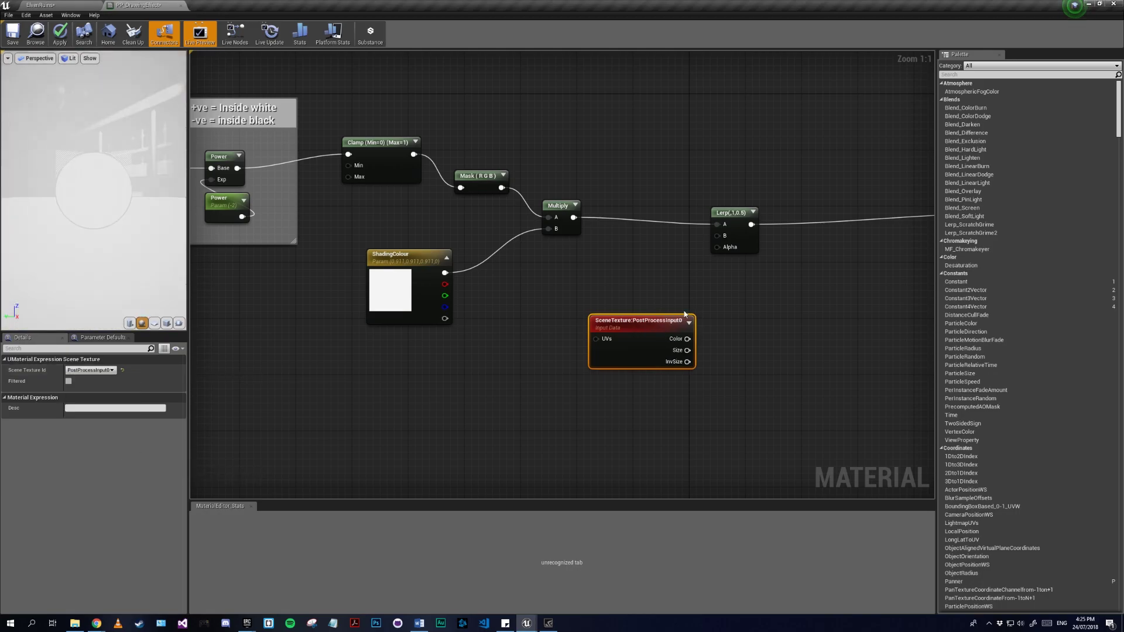
# - Try to connect the SceneTexture's Color output directly to the Lerp's B input, and close the Stats window
pyautogui.moveTo(688, 339); pyautogui.dragTo(717, 235)
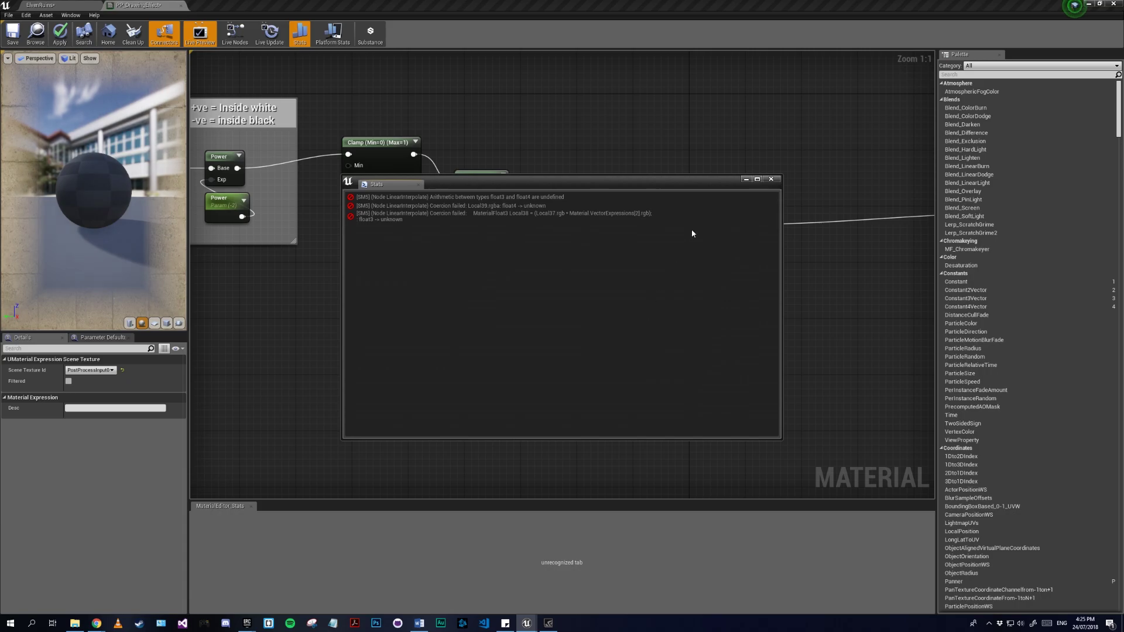
pyautogui.click(771, 180)
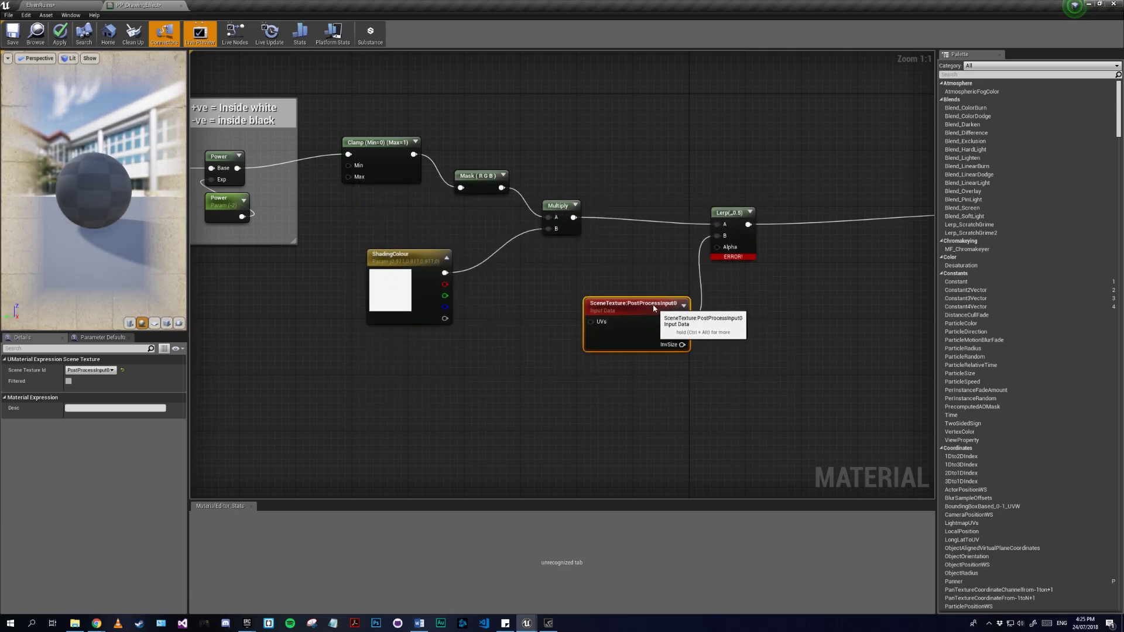
pyautogui.moveTo(654, 308); pyautogui.dragTo(640, 294)
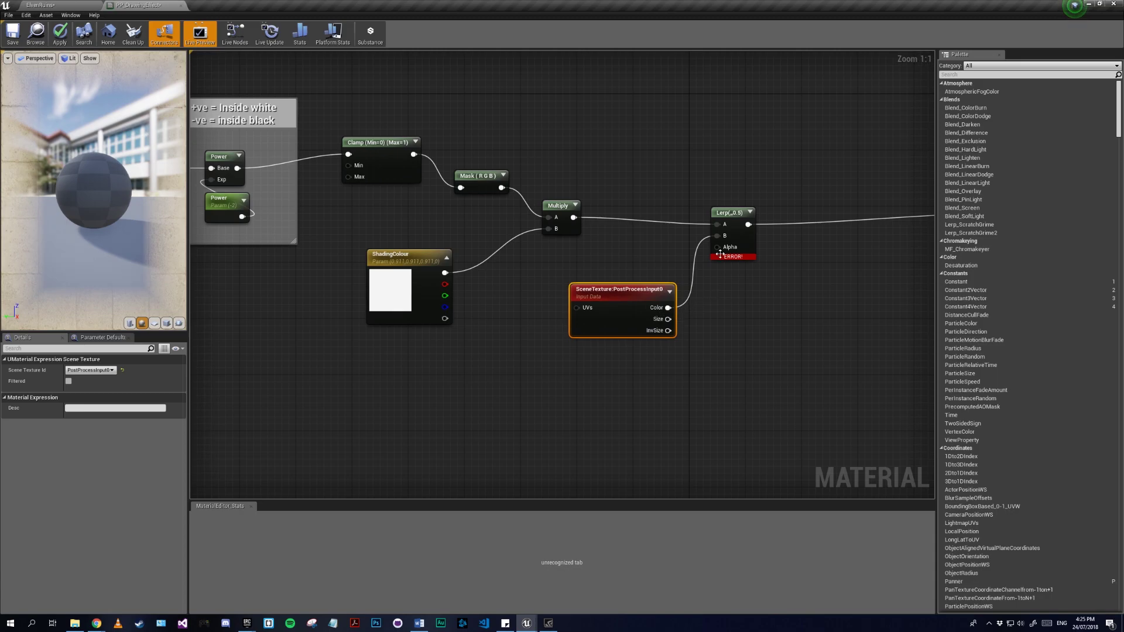
pyautogui.moveTo(741, 259)
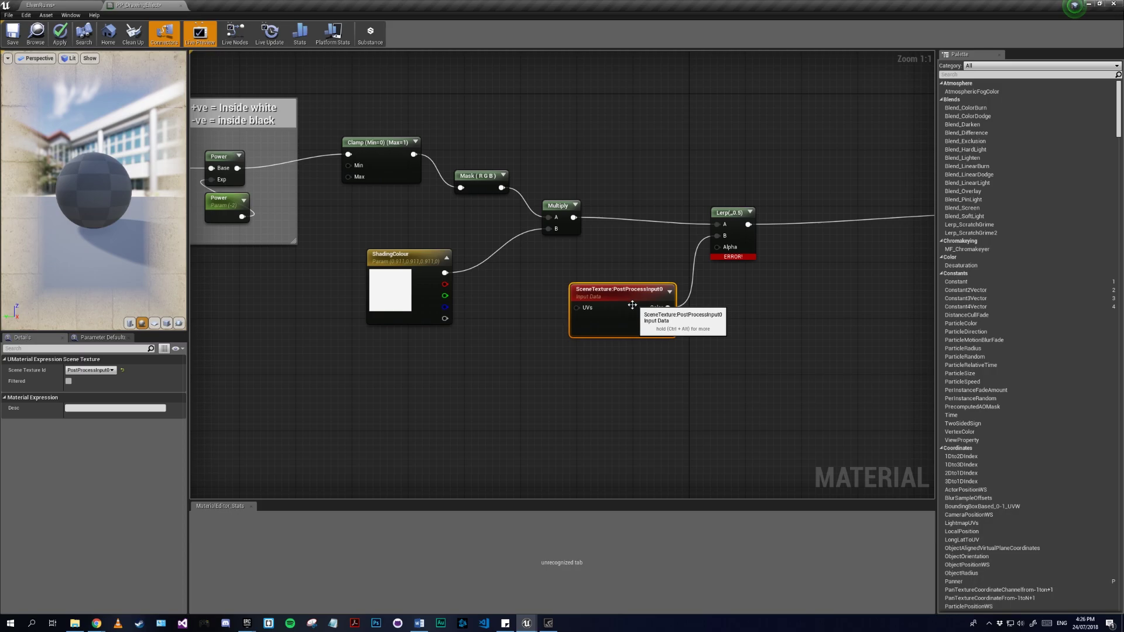
# - Insert a ComponentMask with R, G and B enabled between the SceneTexture's Color output and the Lerp's B input
pyautogui.moveTo(626, 308); pyautogui.dragTo(706, 351)
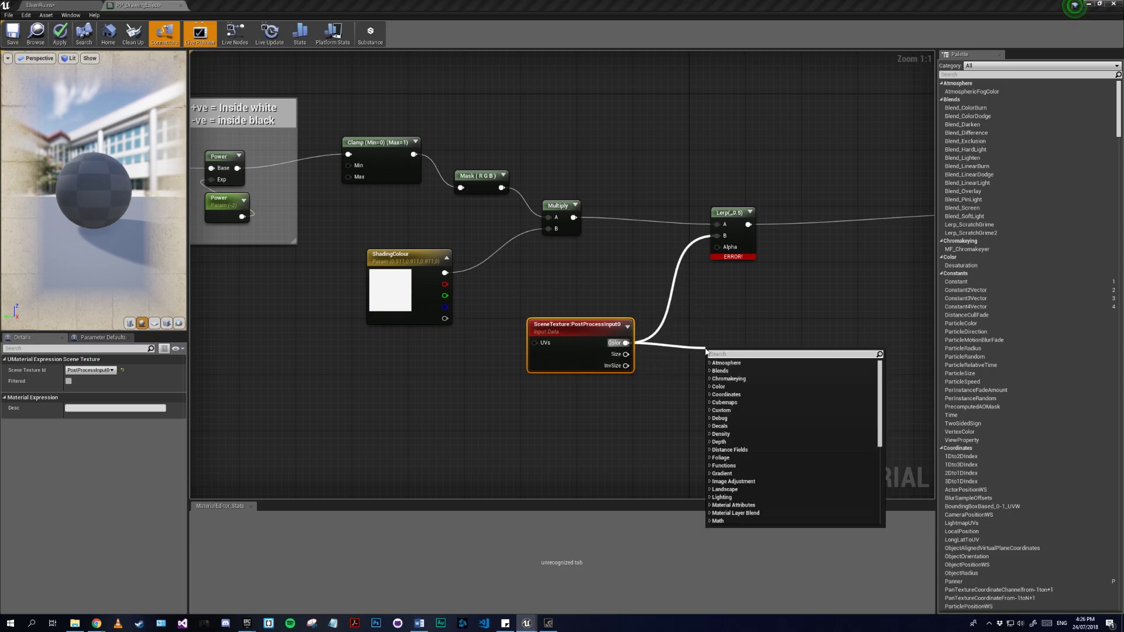
pyautogui.write('mask')
pyautogui.press('Return')
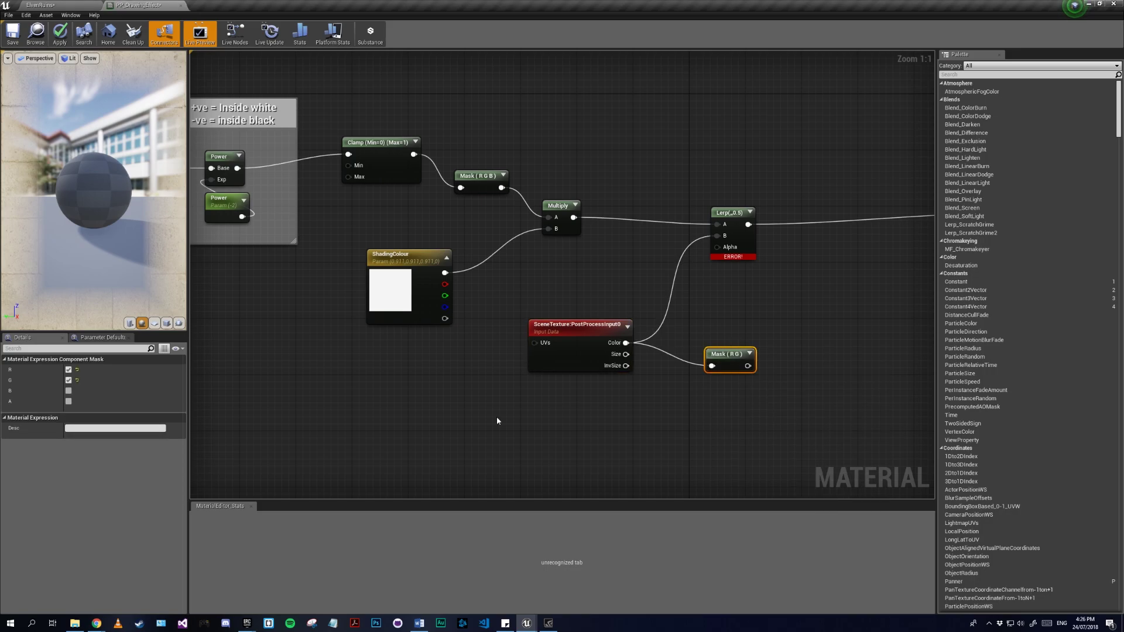
pyautogui.click(68, 391)
pyautogui.moveTo(753, 366); pyautogui.dragTo(681, 340)
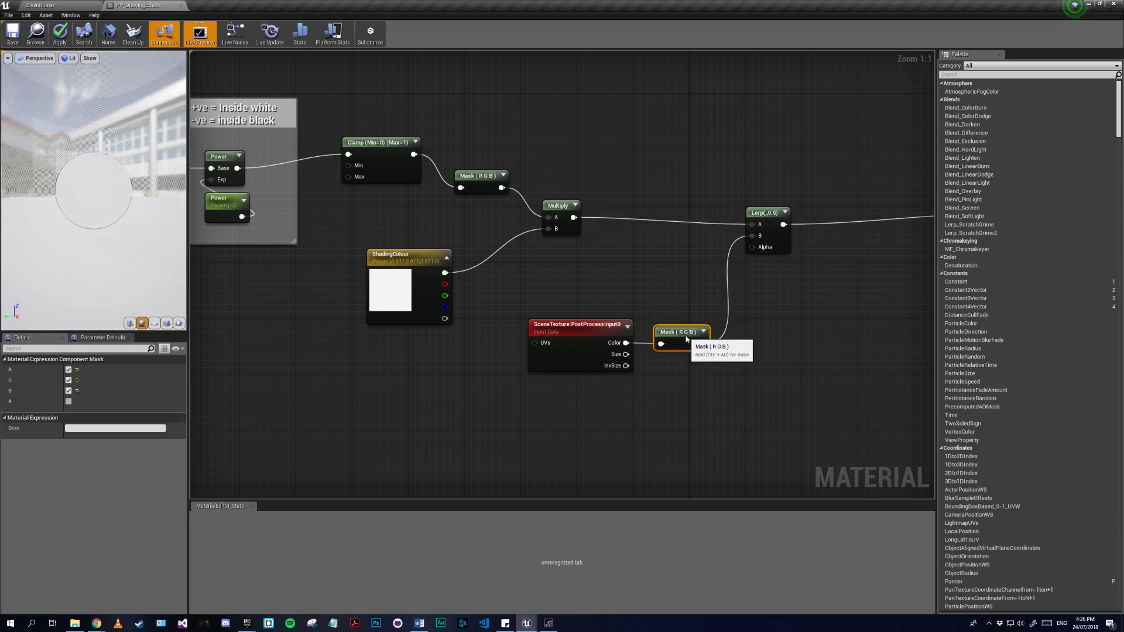
# - Test the Lerp's Const Alpha at 1 and 0.5, and leave it set to 0
pyautogui.click(779, 237)
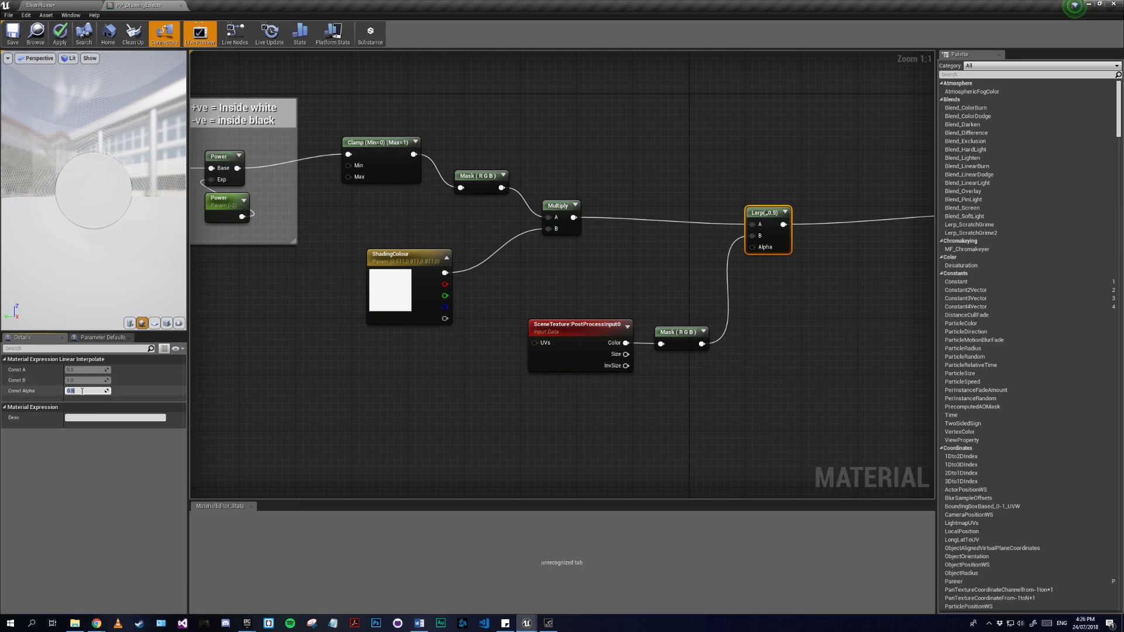
pyautogui.write('1')
pyautogui.press('Return')
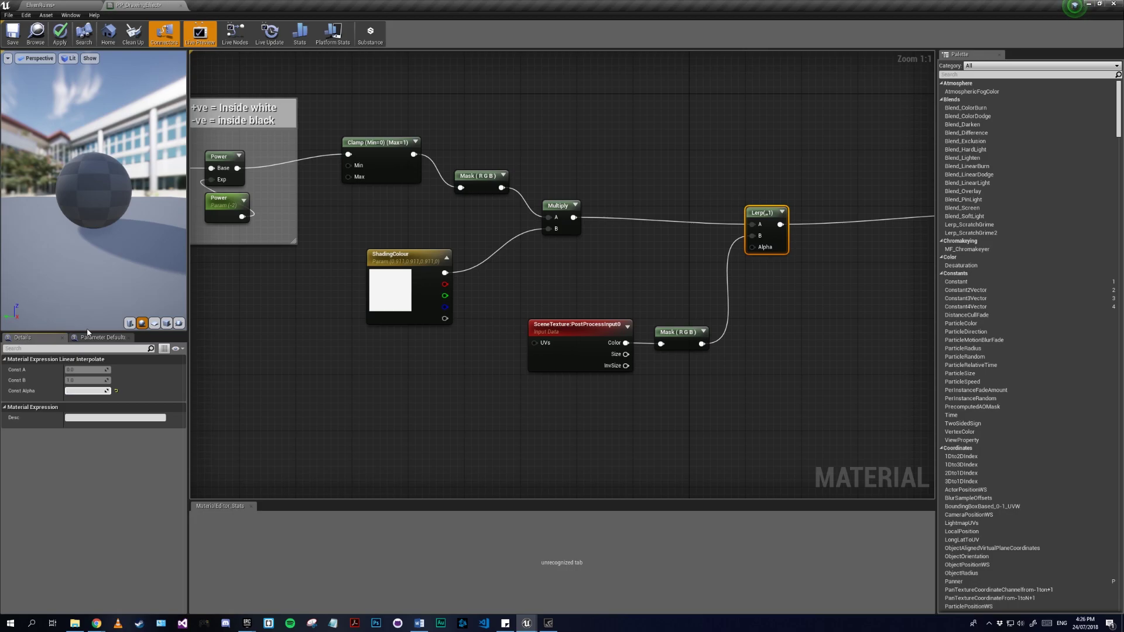
pyautogui.write('0.5')
pyautogui.press('Return')
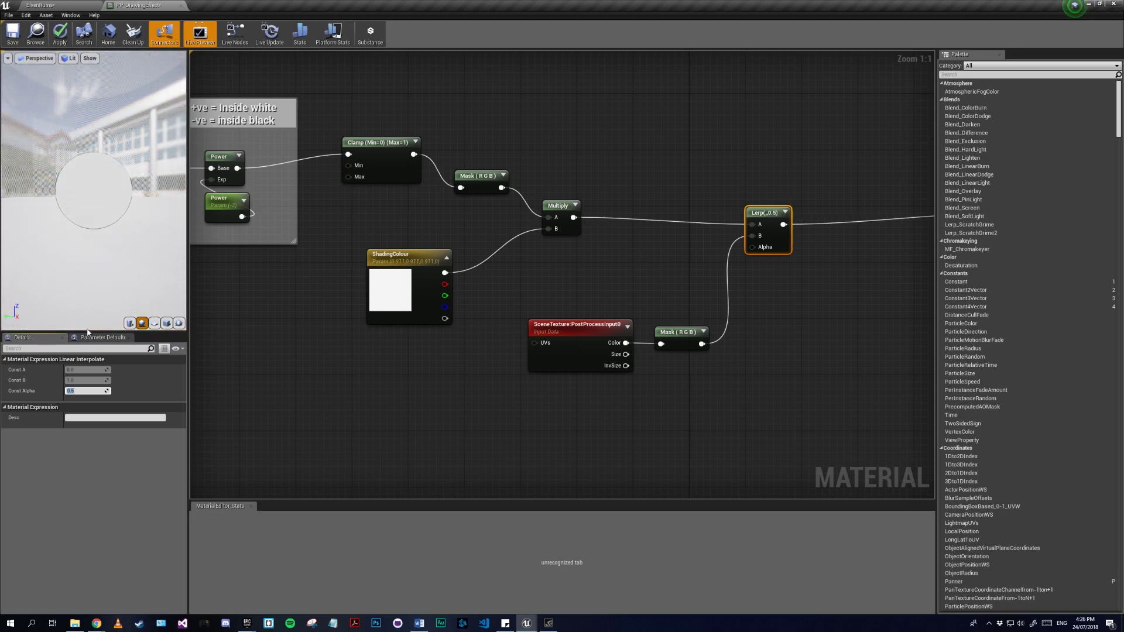
pyautogui.press('Return')
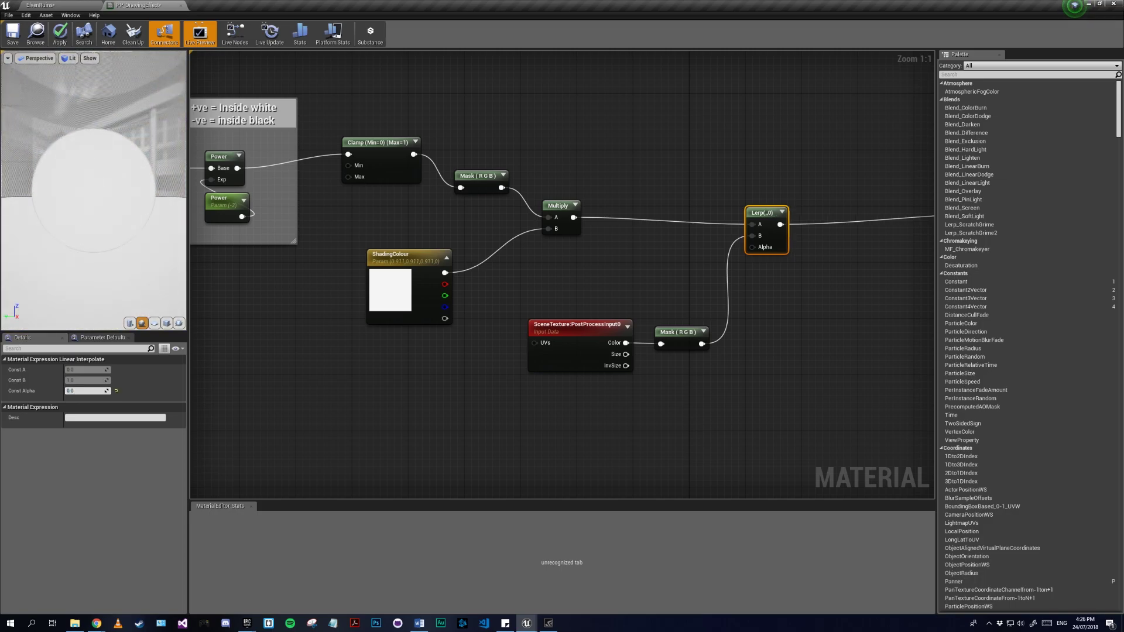
# - Shift the Lerp to the right and move the SceneTexture and its mask up closer to the main node chain
pyautogui.moveTo(643, 316); pyautogui.dragTo(519, 326, button='right')
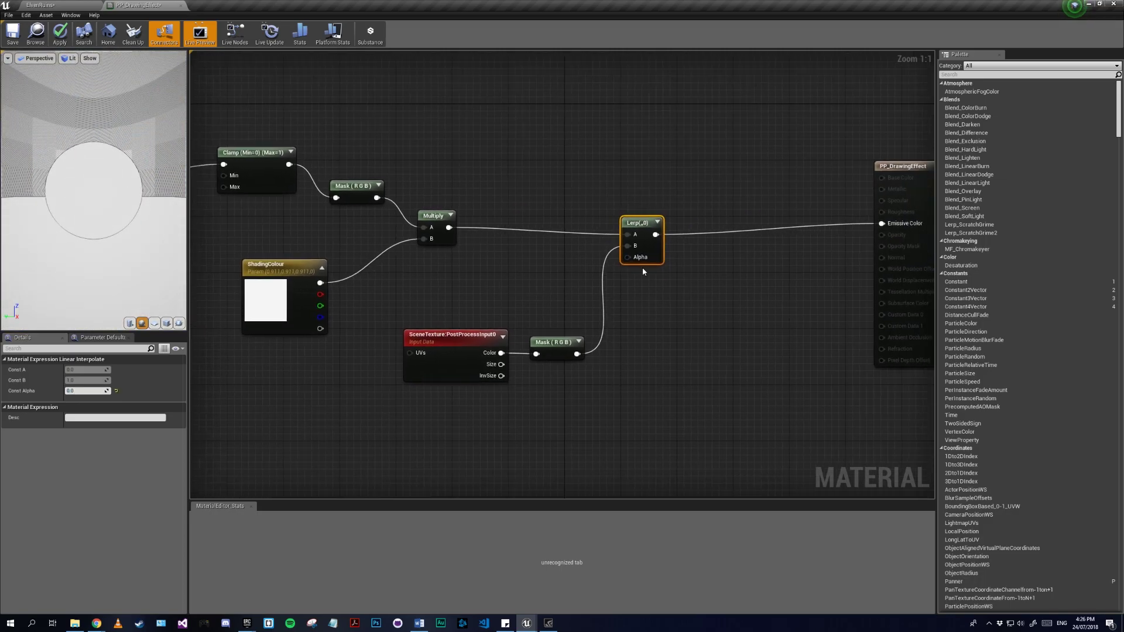
pyautogui.moveTo(629, 218); pyautogui.dragTo(658, 218)
pyautogui.moveTo(472, 296); pyautogui.dragTo(537, 308)
pyautogui.moveTo(673, 359); pyautogui.dragTo(606, 356, button='right')
pyautogui.scroll(-2, 605, 355)
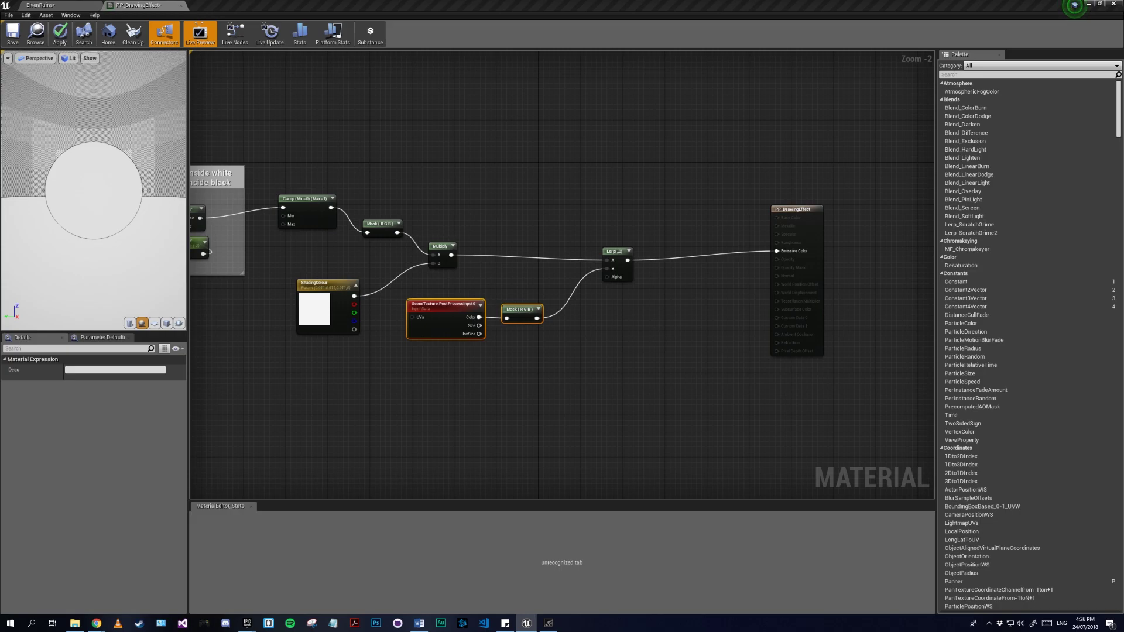
# - Open the MFC_DrawingOutline parameter collection from the TechArt MaterialFunctions folder and examine its scalar and vector parameters
pyautogui.moveTo(608, 355); pyautogui.dragTo(898, 270, button='right')
pyautogui.moveTo(413, 356); pyautogui.dragTo(536, 297, button='right')
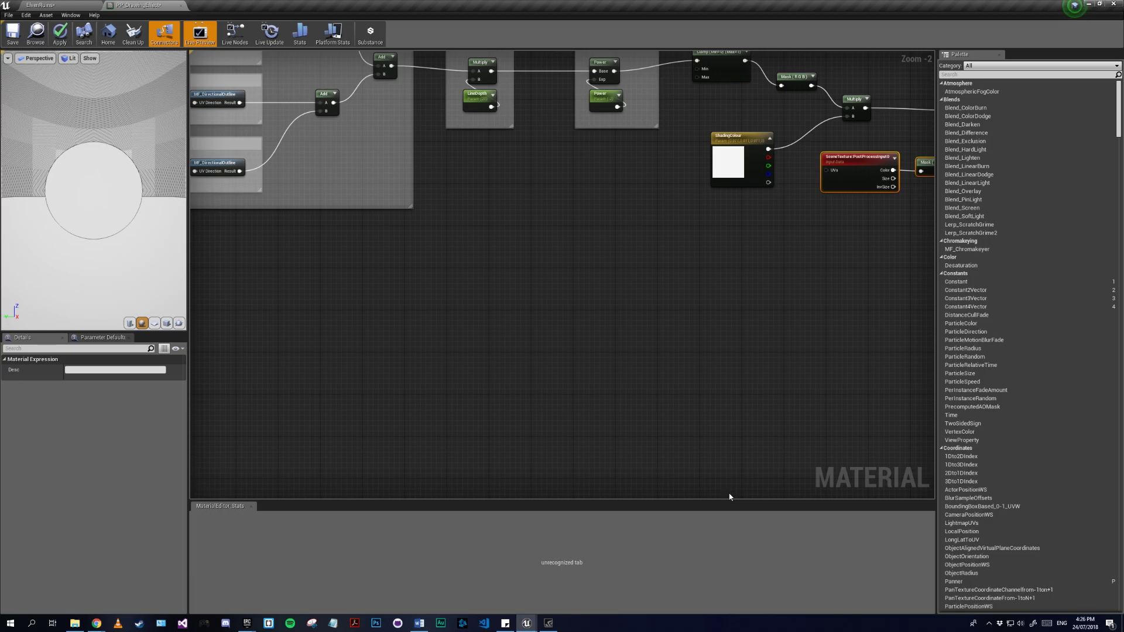
pyautogui.click(88, 4)
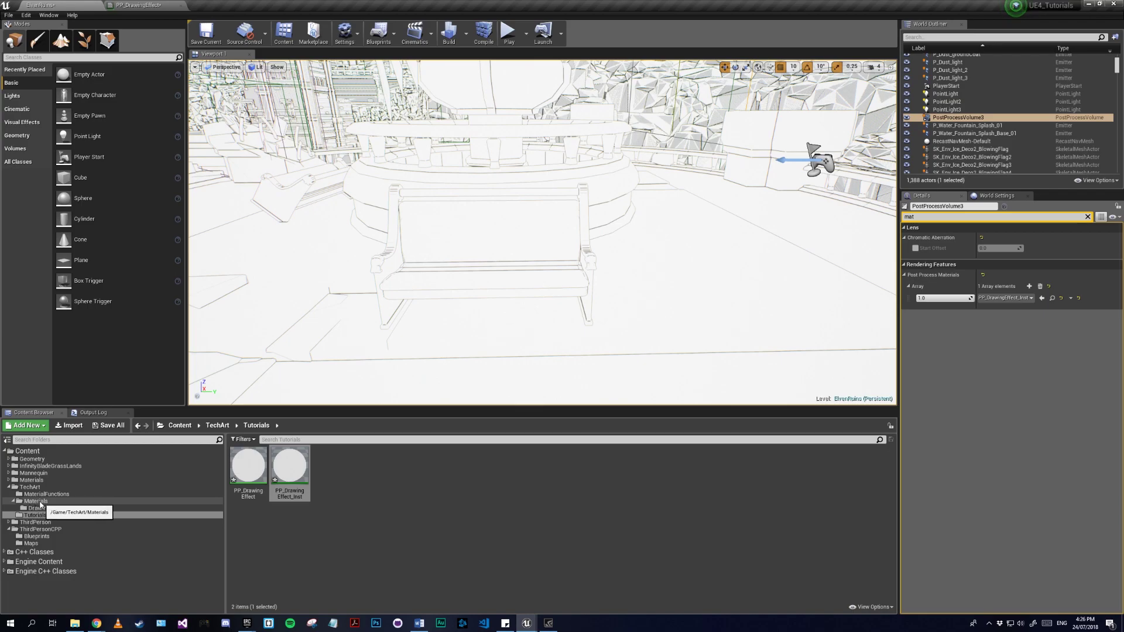
pyautogui.click(28, 488)
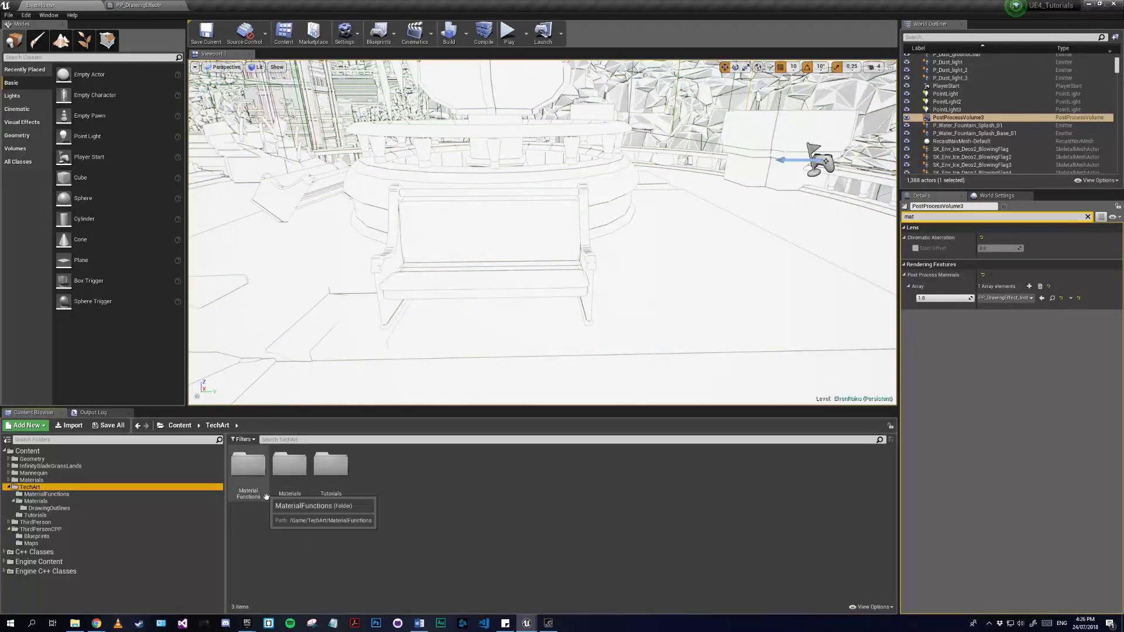
pyautogui.doubleClick(248, 466)
pyautogui.doubleClick(290, 467)
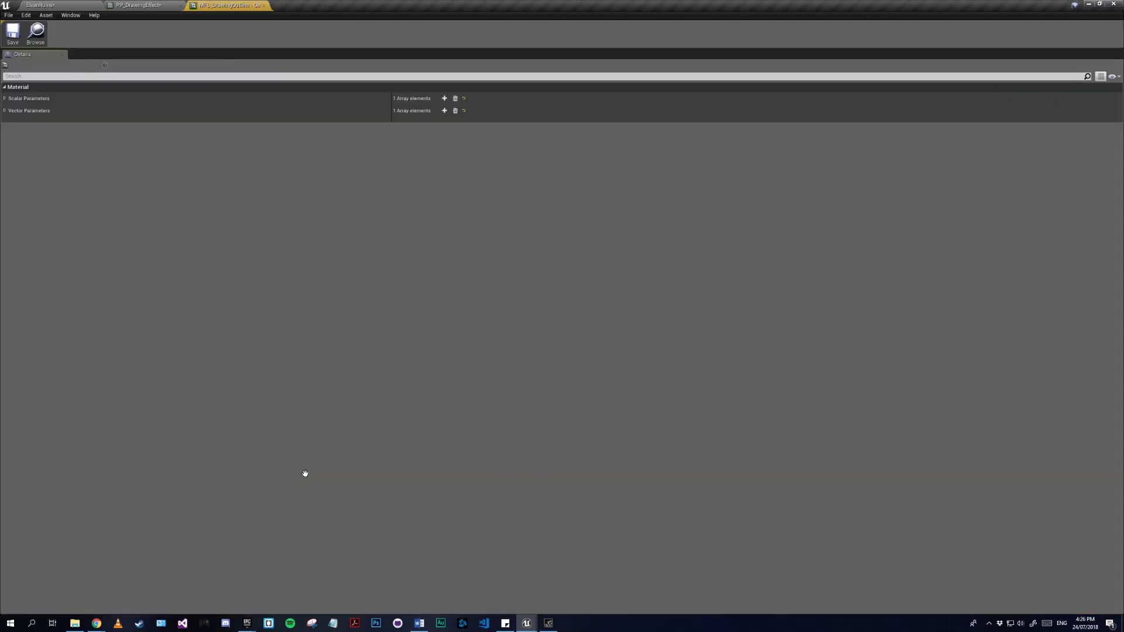
pyautogui.click(4, 98)
pyautogui.click(10, 110)
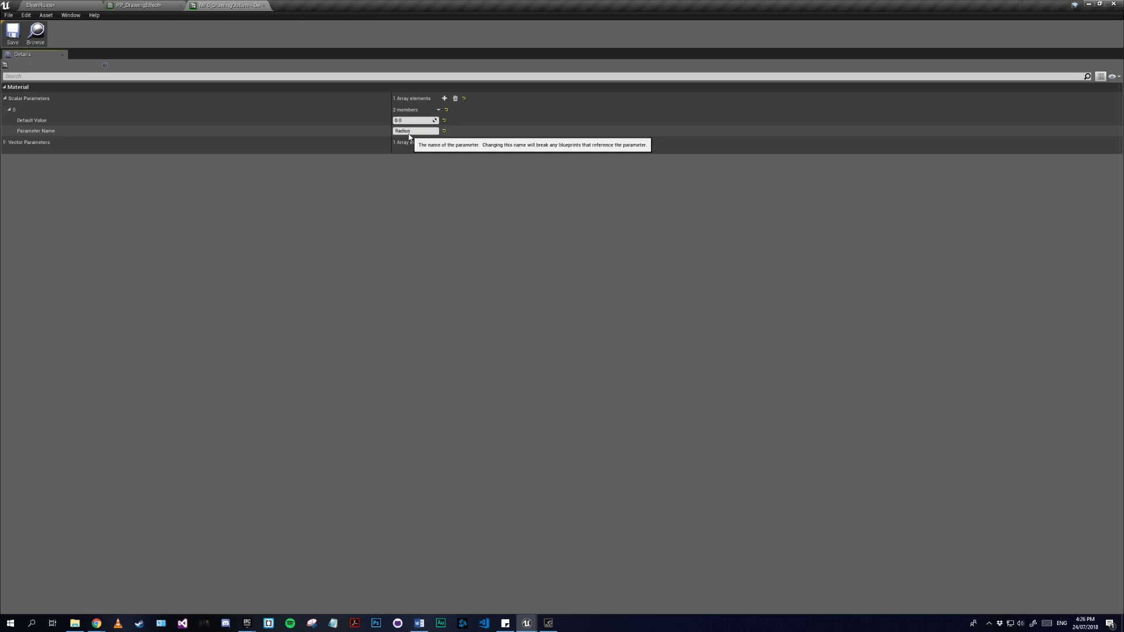
pyautogui.click(6, 143)
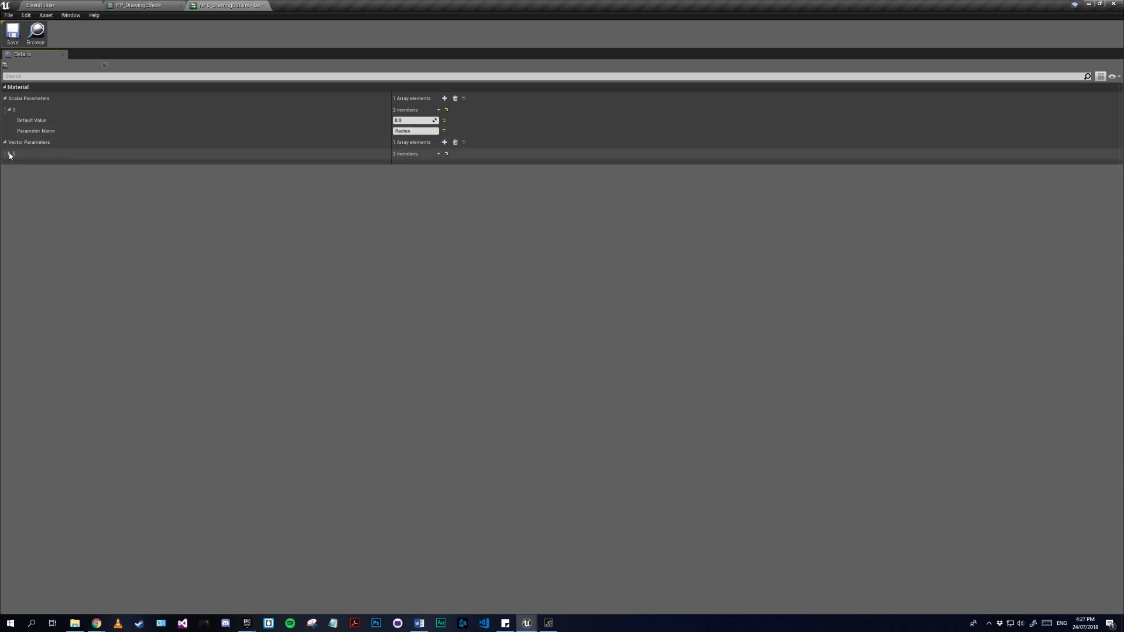
pyautogui.click(10, 154)
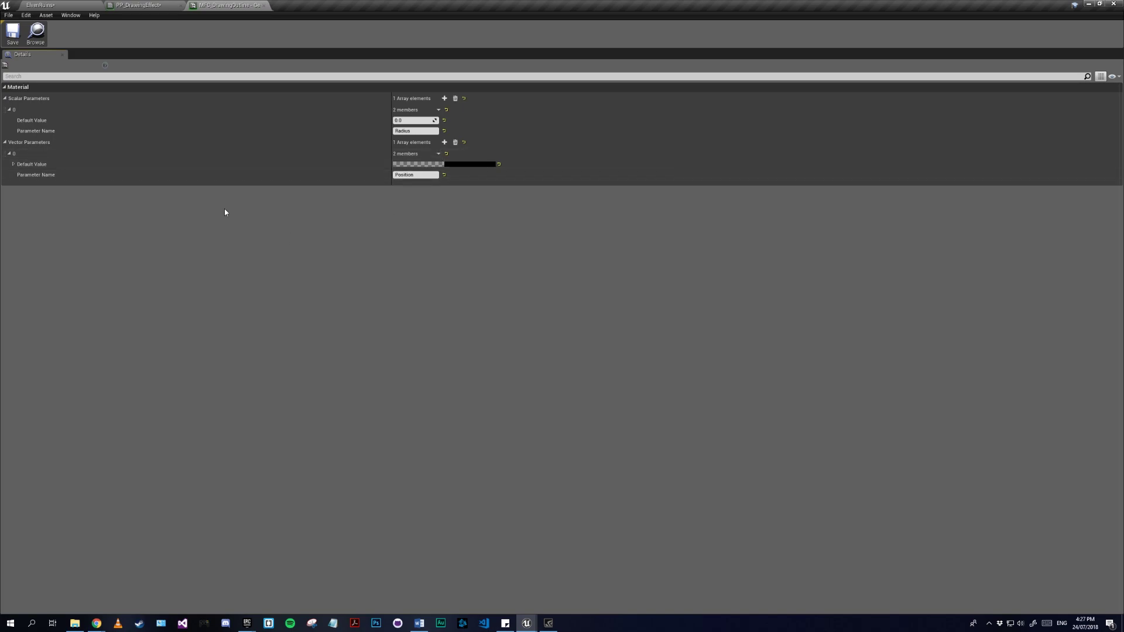
# - Return to the PP_DrawingEffect material and add a SphereMask node in the empty area below the main node chain
pyautogui.click(145, 4)
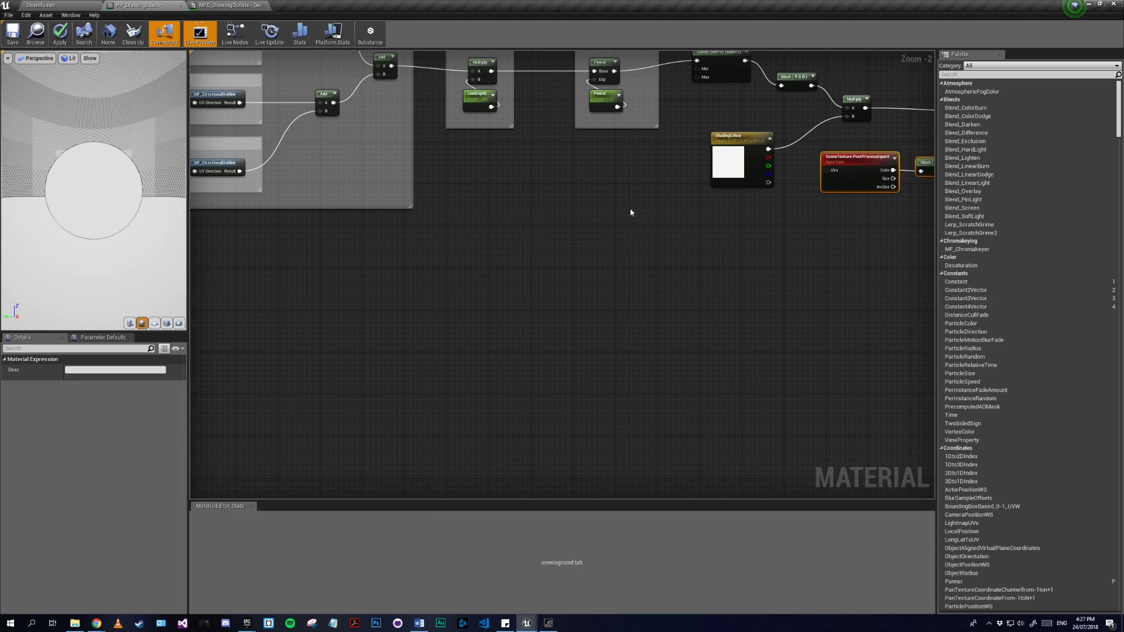
pyautogui.moveTo(458, 201); pyautogui.dragTo(381, 256, button='right')
pyautogui.moveTo(438, 344); pyautogui.dragTo(434, 287, button='right')
pyautogui.rightClick(434, 287)
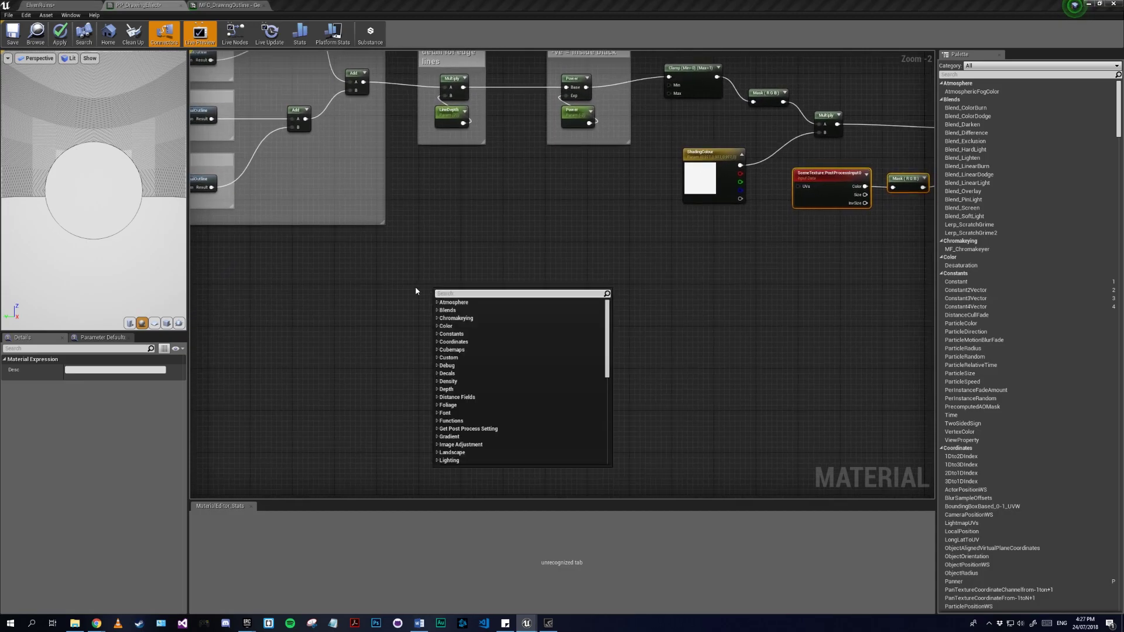
pyautogui.click(417, 287)
pyautogui.rightClick(457, 314)
pyautogui.write('sp')
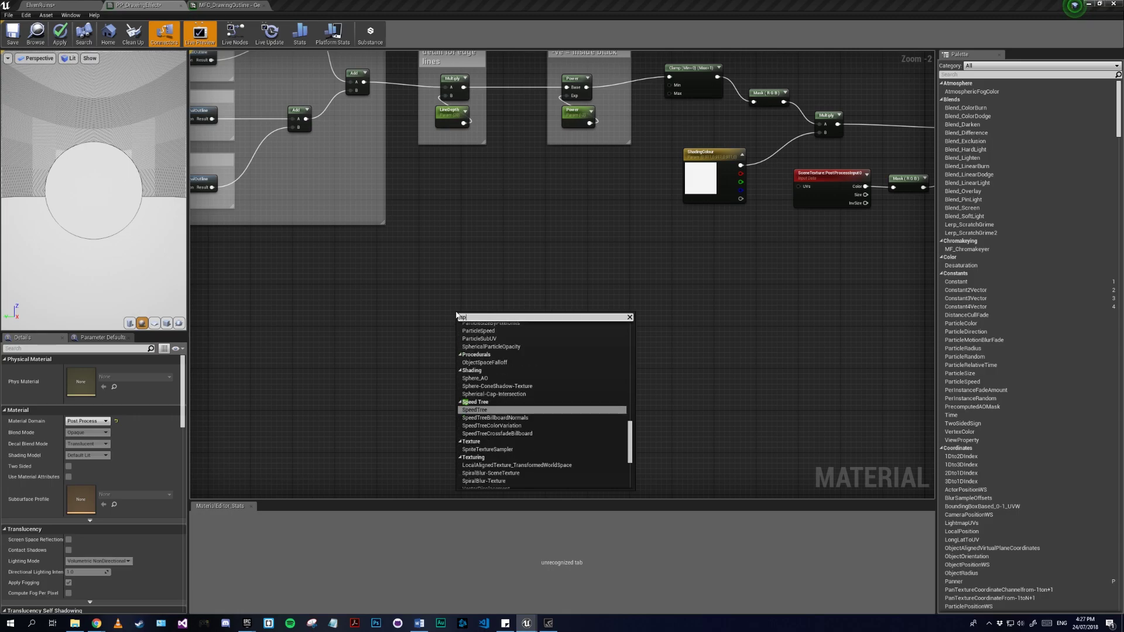
pyautogui.write('here')
pyautogui.press('Return')
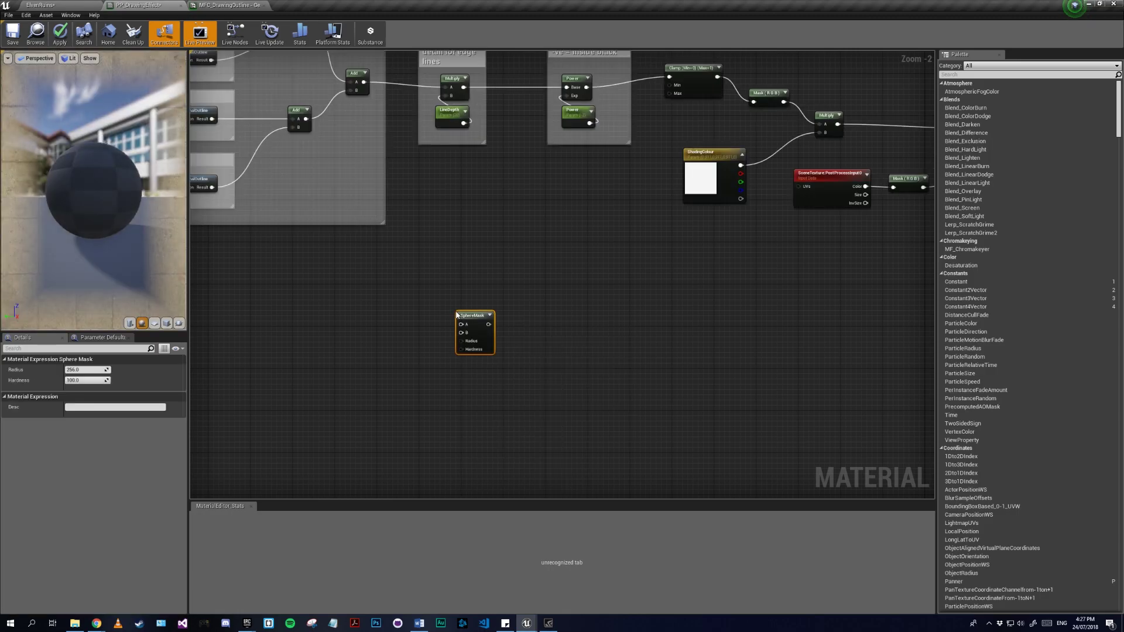
# - Add a WorldPosition node, connect it to the SphereMask's A input, and shift the SphereMask to the right
pyautogui.scroll(2, 495, 316)
pyautogui.rightClick(496, 316)
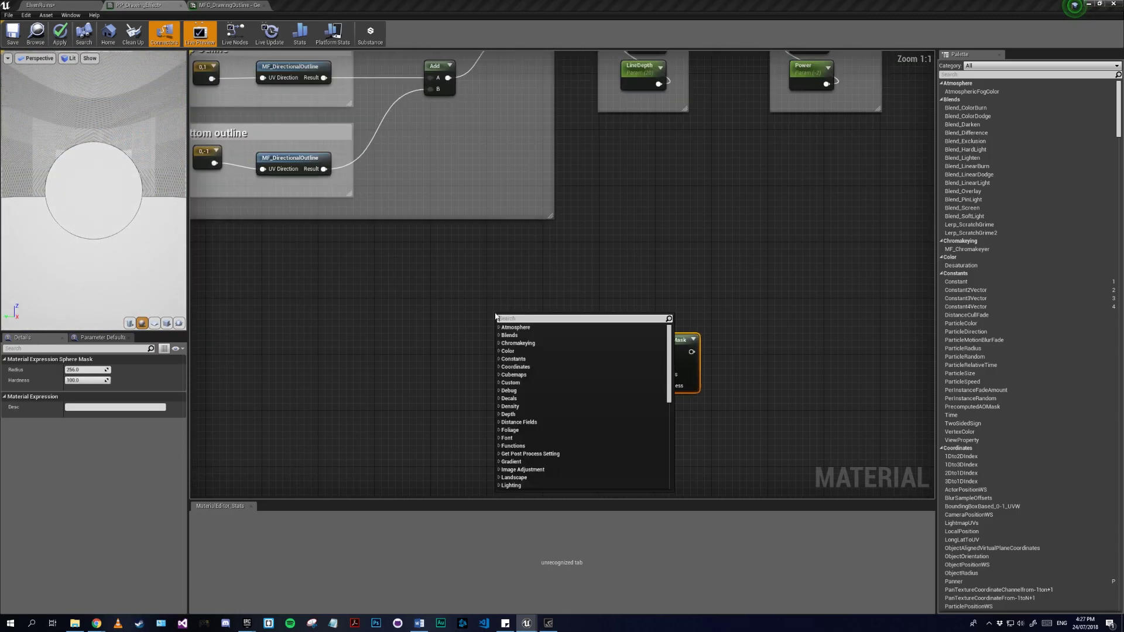
pyautogui.write('abso')
pyautogui.press('BackSpace')
pyautogui.press('BackSpace')
pyautogui.press('BackSpace')
pyautogui.press('BackSpace')
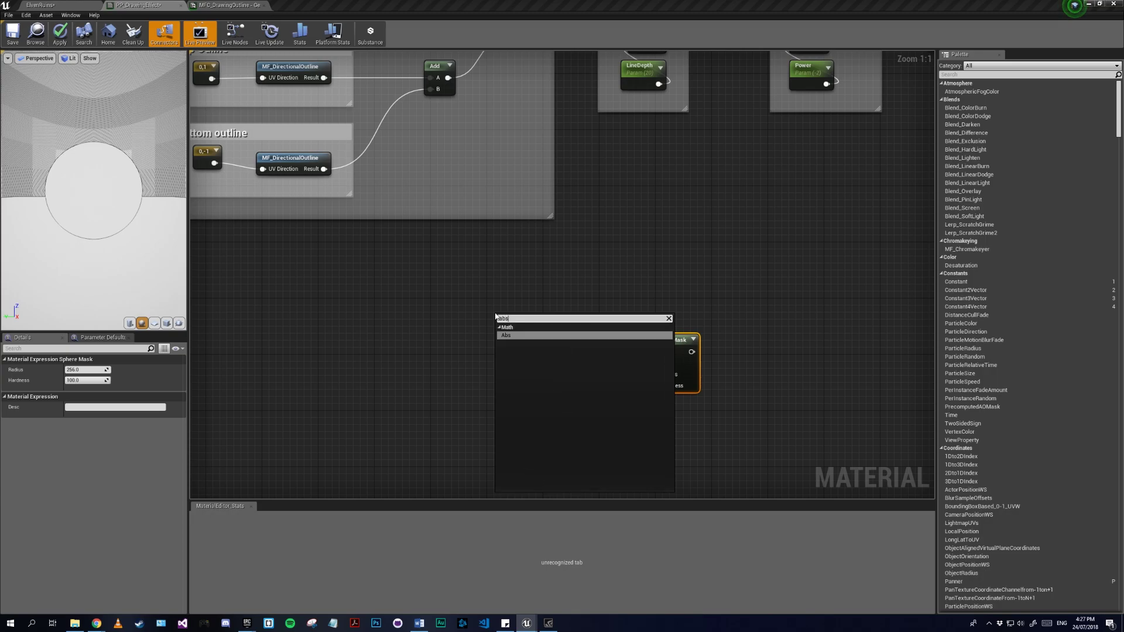
pyautogui.write('world')
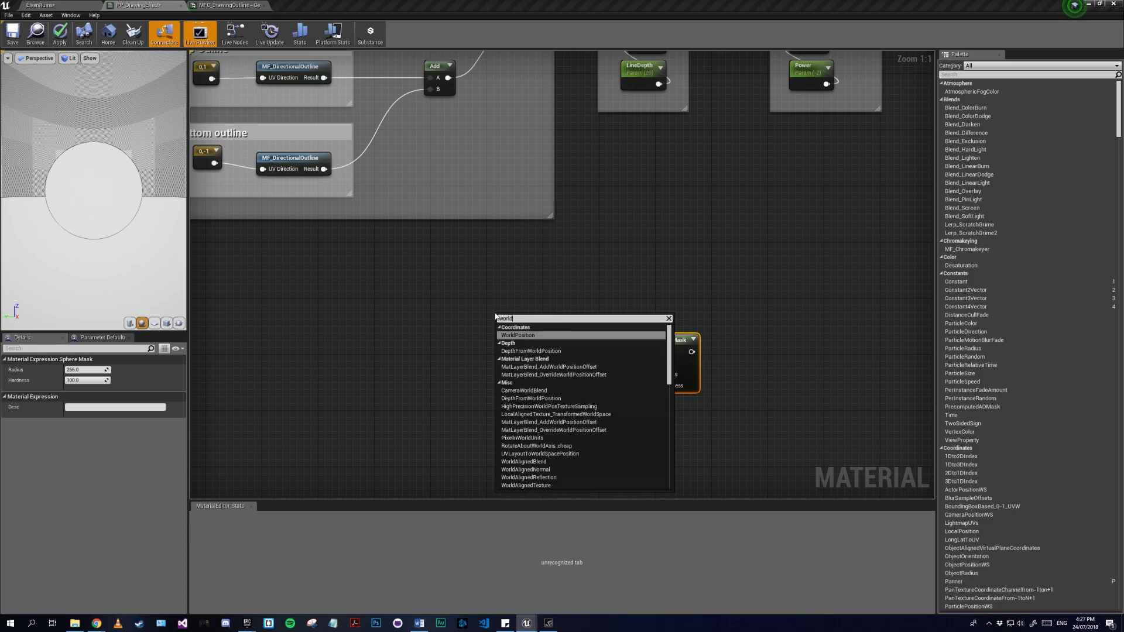
pyautogui.press('Return')
pyautogui.moveTo(566, 339); pyautogui.dragTo(446, 287, button='right')
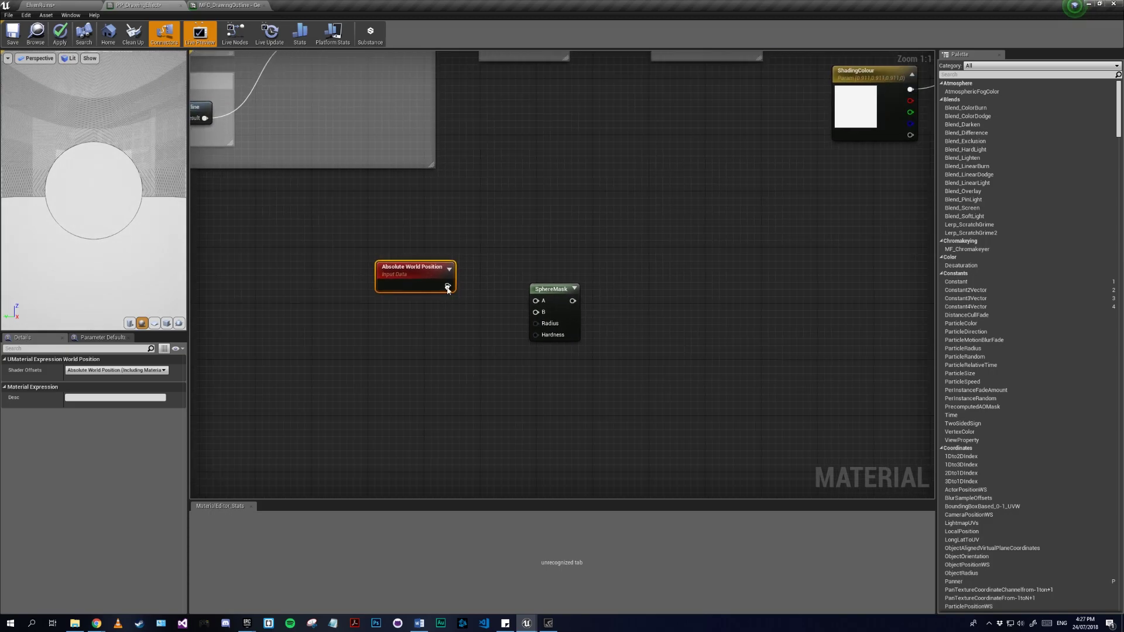
pyautogui.moveTo(447, 287); pyautogui.dragTo(614, 295)
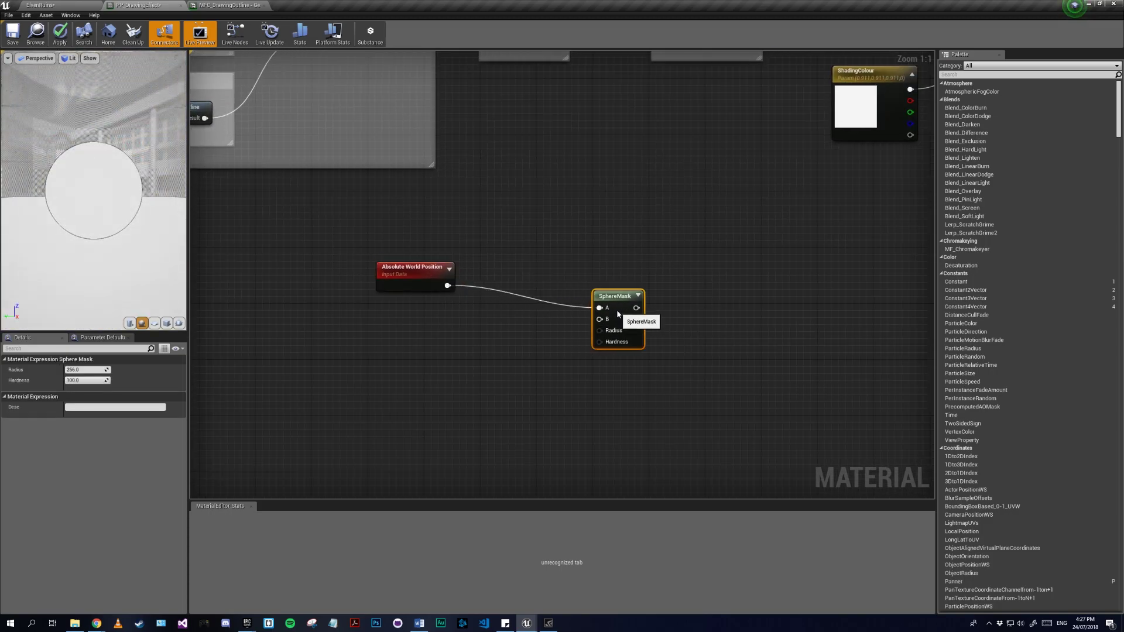
# - Add a CollectionParameter node using the MFC_DrawingOutline collection and set its parameter name to Position
pyautogui.rightClick(315, 329)
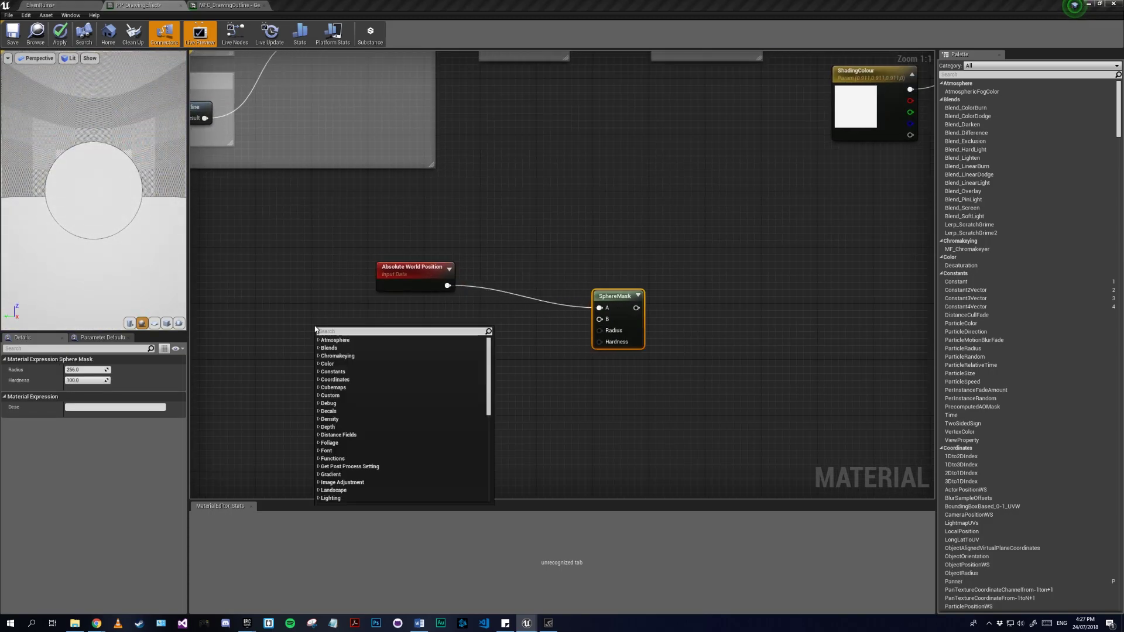
pyautogui.write('para')
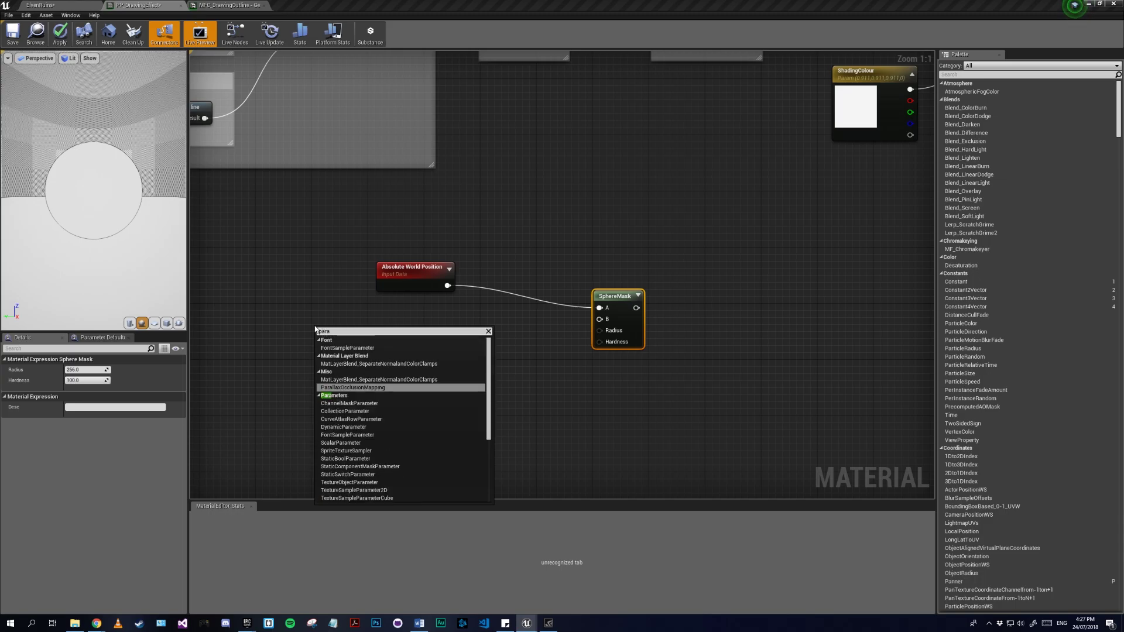
pyautogui.press('Down')
pyautogui.press('Down')
pyautogui.press('Return')
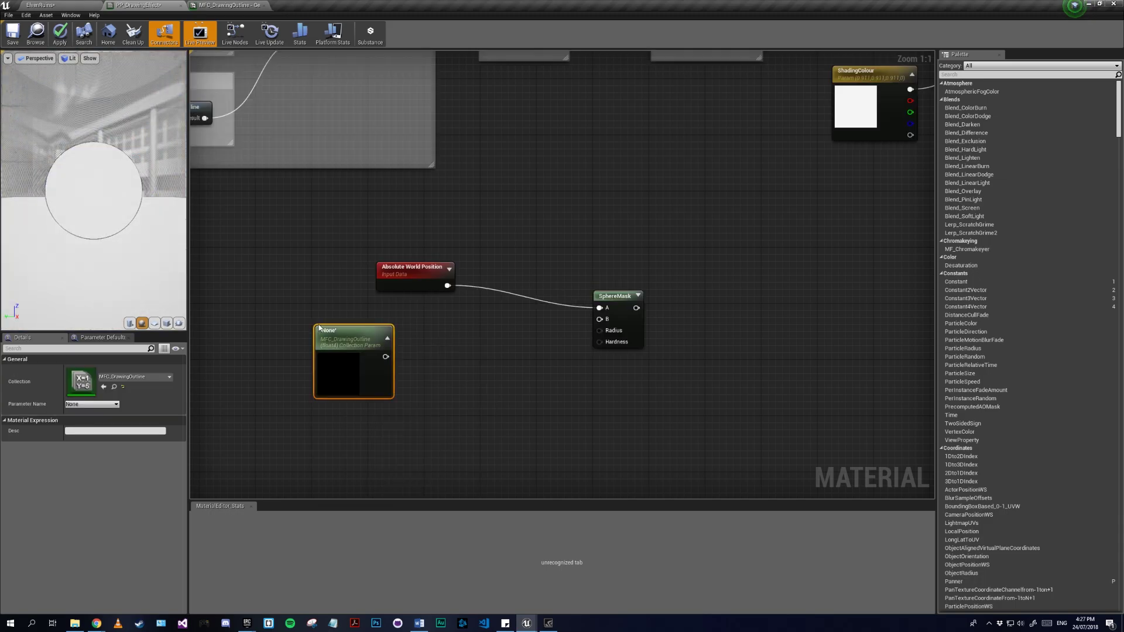
pyautogui.click(91, 405)
pyautogui.click(88, 417)
# - Insert a ComponentMask with R, G and B enabled between the Position parameter and the SphereMask's B input
pyautogui.moveTo(325, 360); pyautogui.dragTo(384, 348)
pyautogui.write('mask')
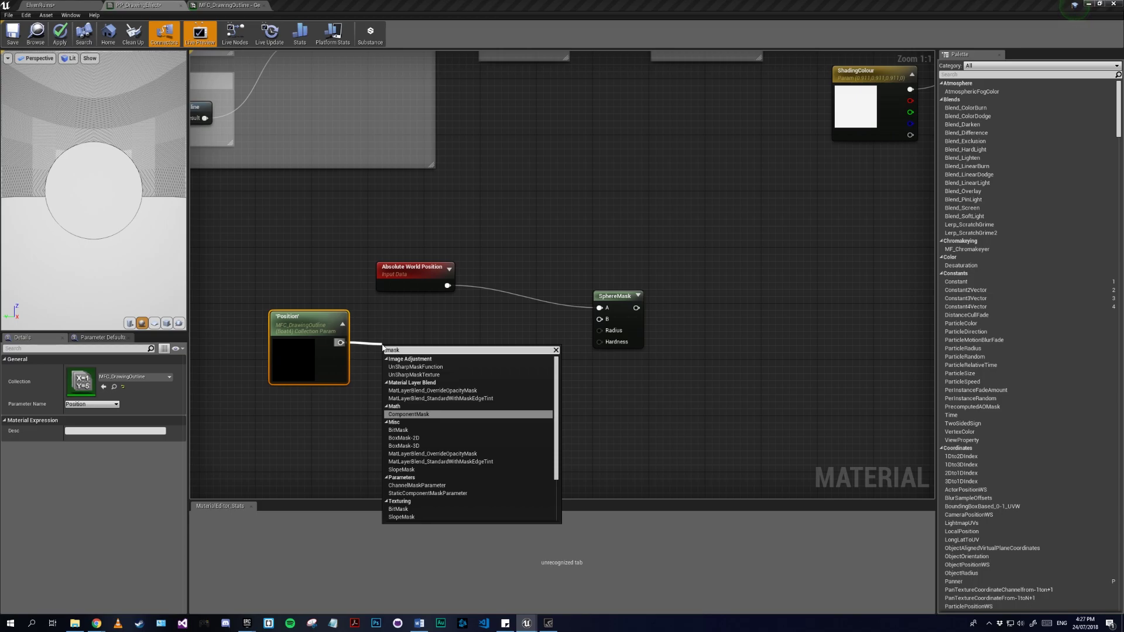
pyautogui.press('Return')
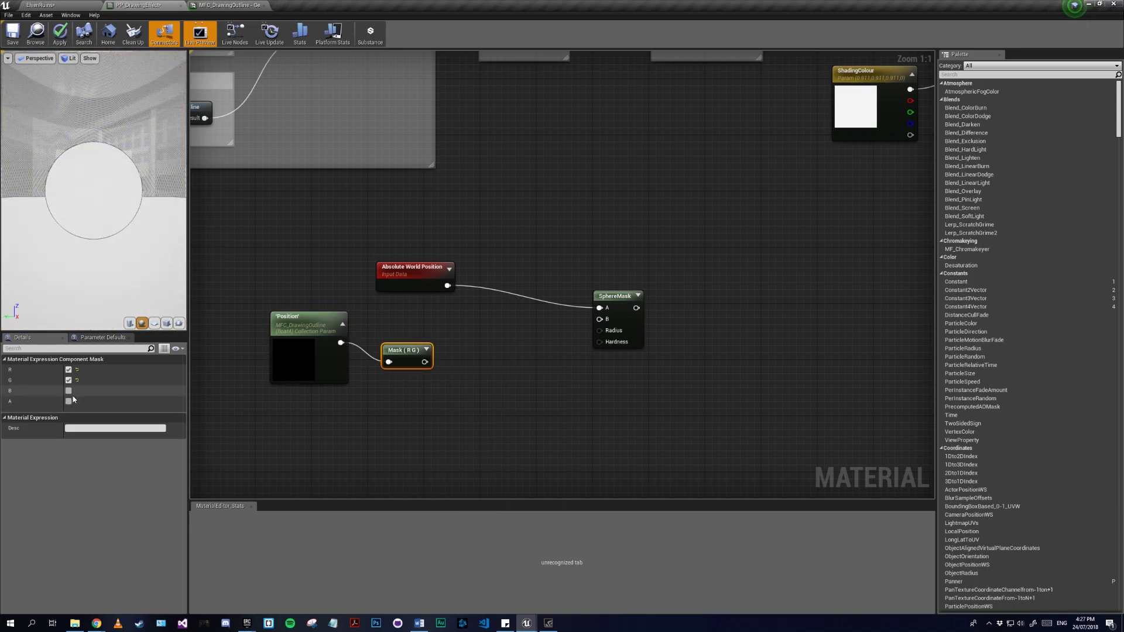
pyautogui.click(68, 391)
pyautogui.moveTo(430, 362); pyautogui.dragTo(410, 325)
pyautogui.click(595, 325)
# - Duplicate the Position collection parameter and set the copy's parameter name to Radius
pyautogui.moveTo(383, 387); pyautogui.dragTo(487, 362, button='right')
pyautogui.rightClick(417, 414)
pyautogui.click(388, 403)
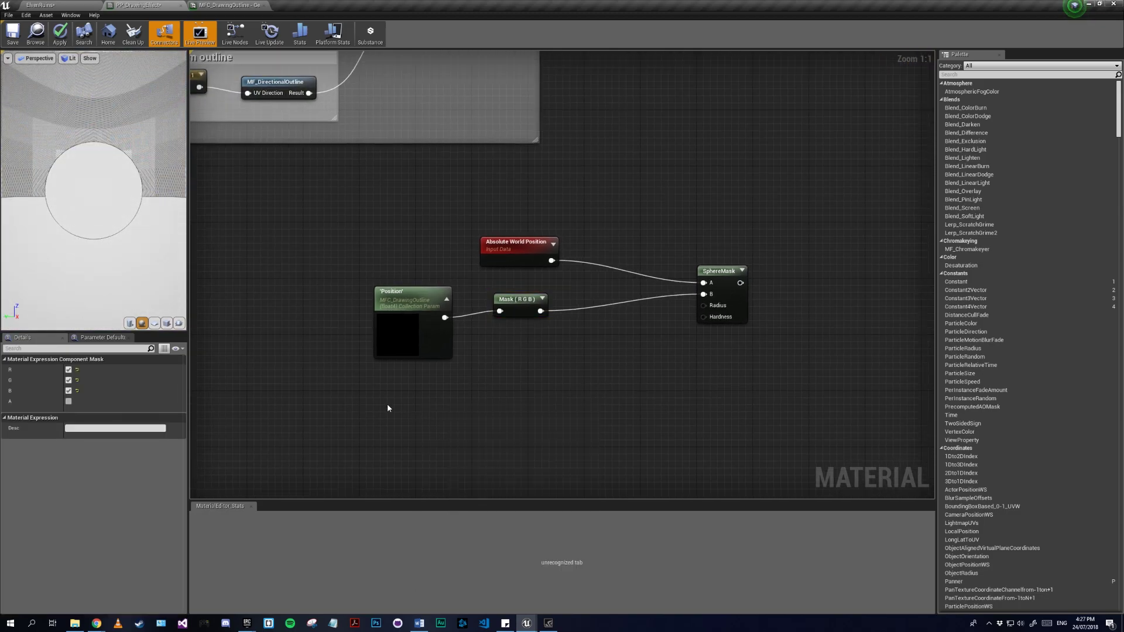
pyautogui.click(422, 343)
pyautogui.hotkey('ctrl', 'w')
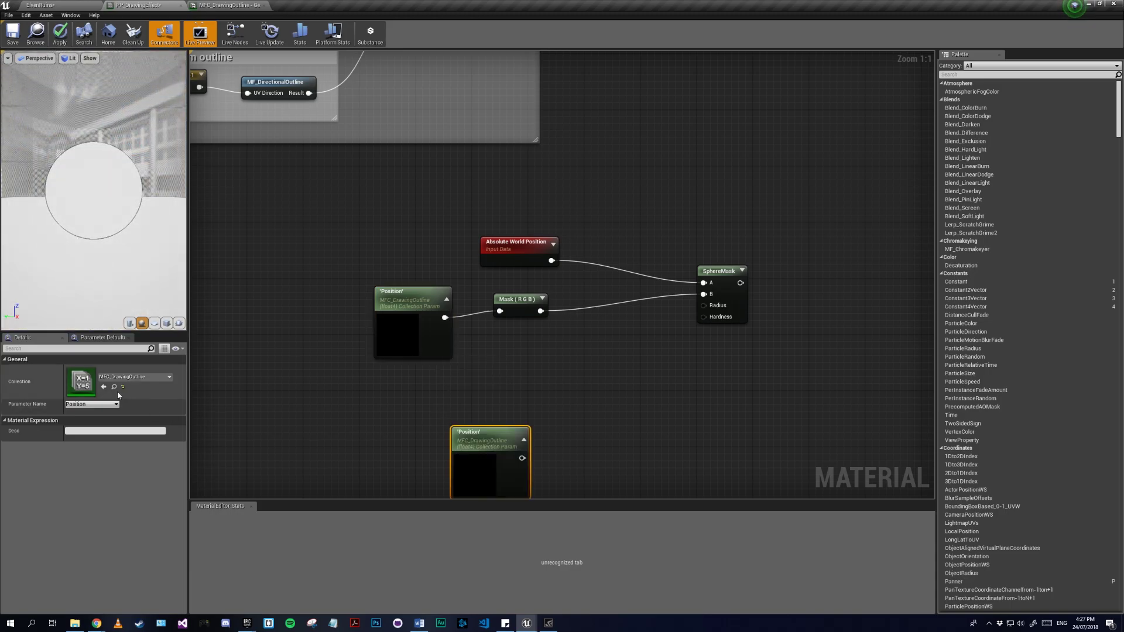
pyautogui.click(92, 404)
pyautogui.click(73, 411)
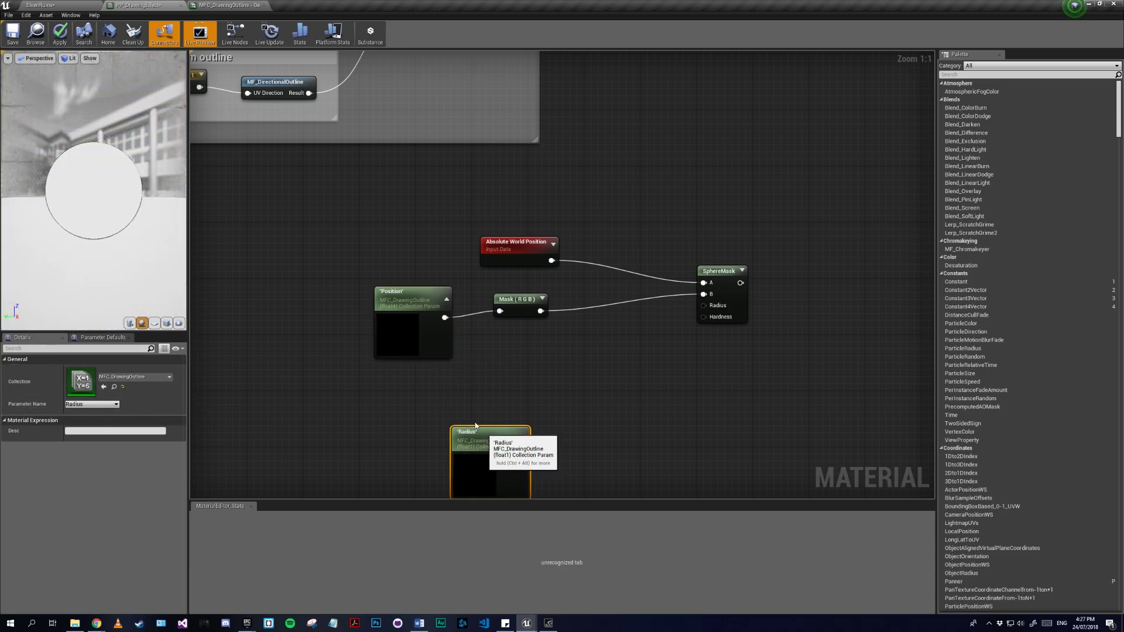
# - Place the Radius collection parameter below Position and route it through a new Multiply node into the SphereMask's Radius input
pyautogui.moveTo(475, 434); pyautogui.dragTo(563, 406)
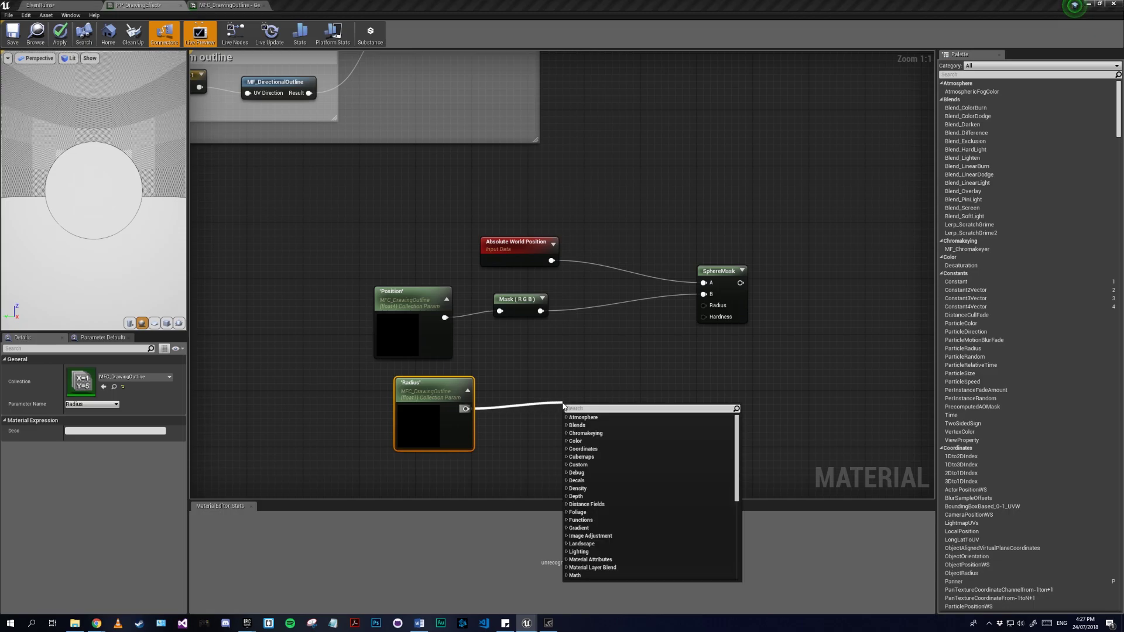
pyautogui.write('multiply')
pyautogui.press('Return')
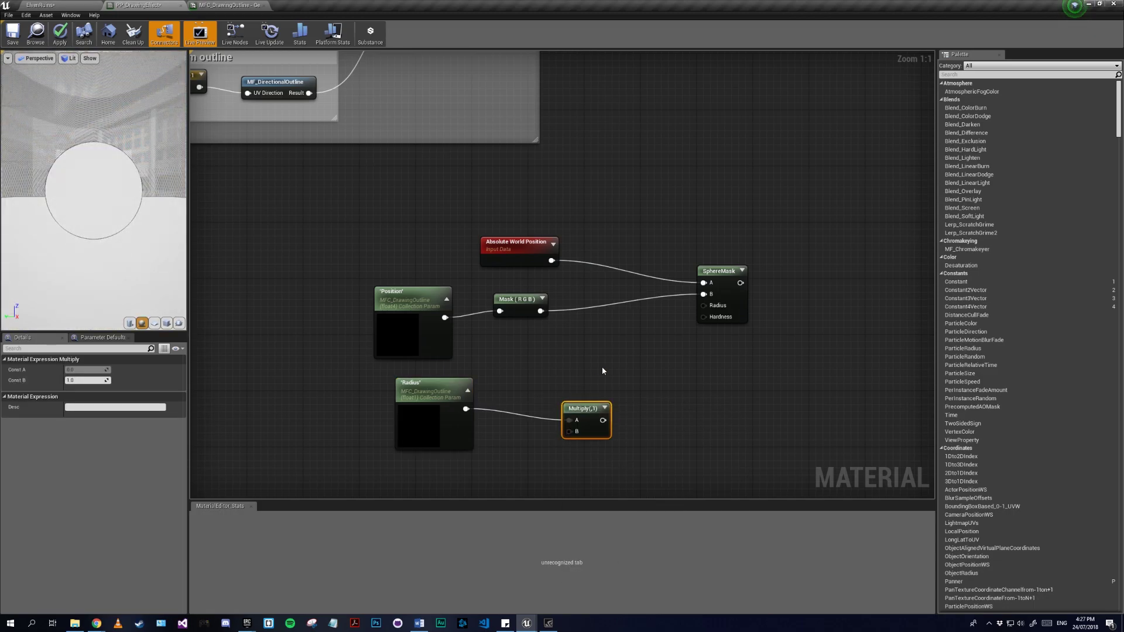
pyautogui.moveTo(603, 370); pyautogui.dragTo(639, 331, button='right')
pyautogui.moveTo(639, 381); pyautogui.dragTo(749, 270)
pyautogui.moveTo(448, 355)
pyautogui.mouseDown()
pyautogui.moveTo(450, 337)
pyautogui.moveTo(434, 341)
pyautogui.mouseUp()
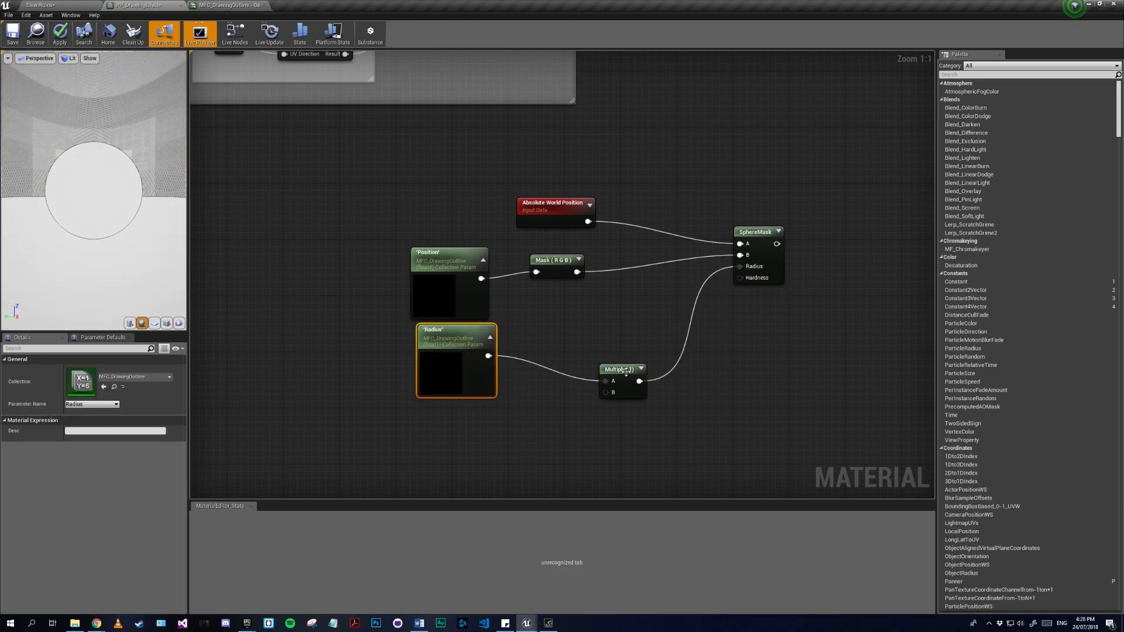
pyautogui.moveTo(625, 370); pyautogui.dragTo(605, 368)
pyautogui.moveTo(561, 399); pyautogui.dragTo(657, 345, button='right')
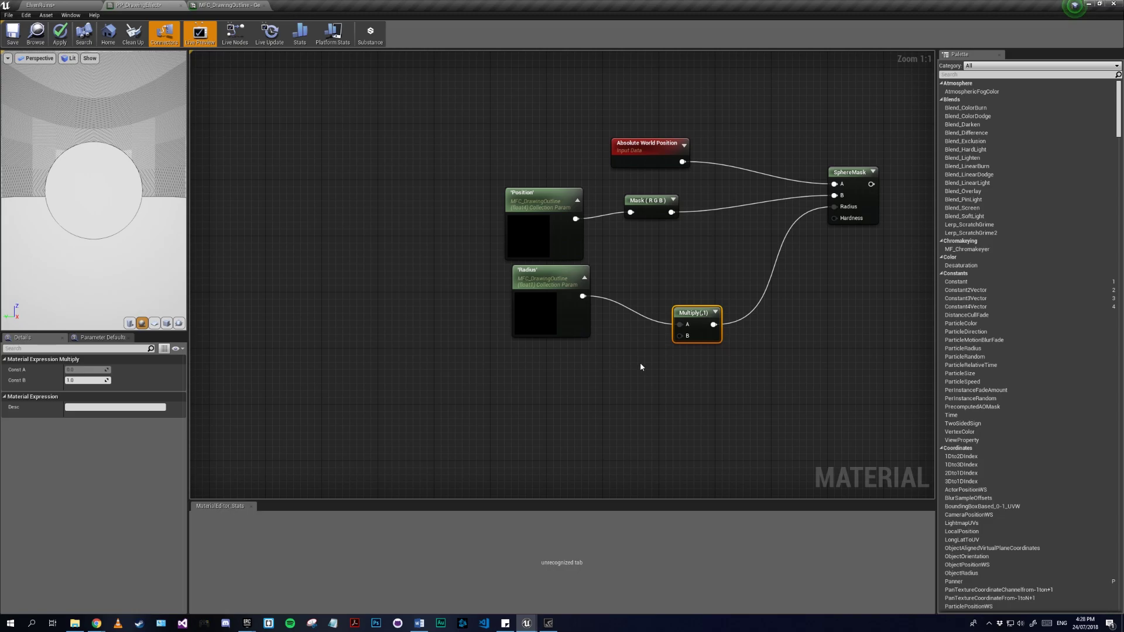
# - Add a scalar parameter named Radius below the Radius collection parameter
pyautogui.rightClick(593, 371)
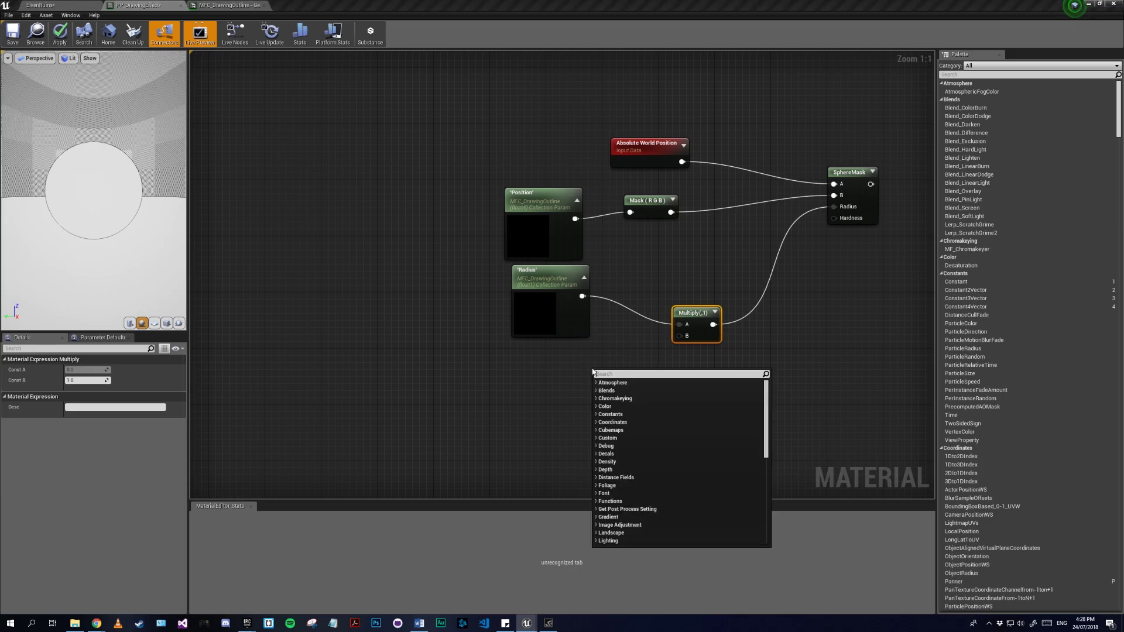
pyautogui.scroll(-3, 556, 371)
pyautogui.click(557, 371)
pyautogui.click(556, 367)
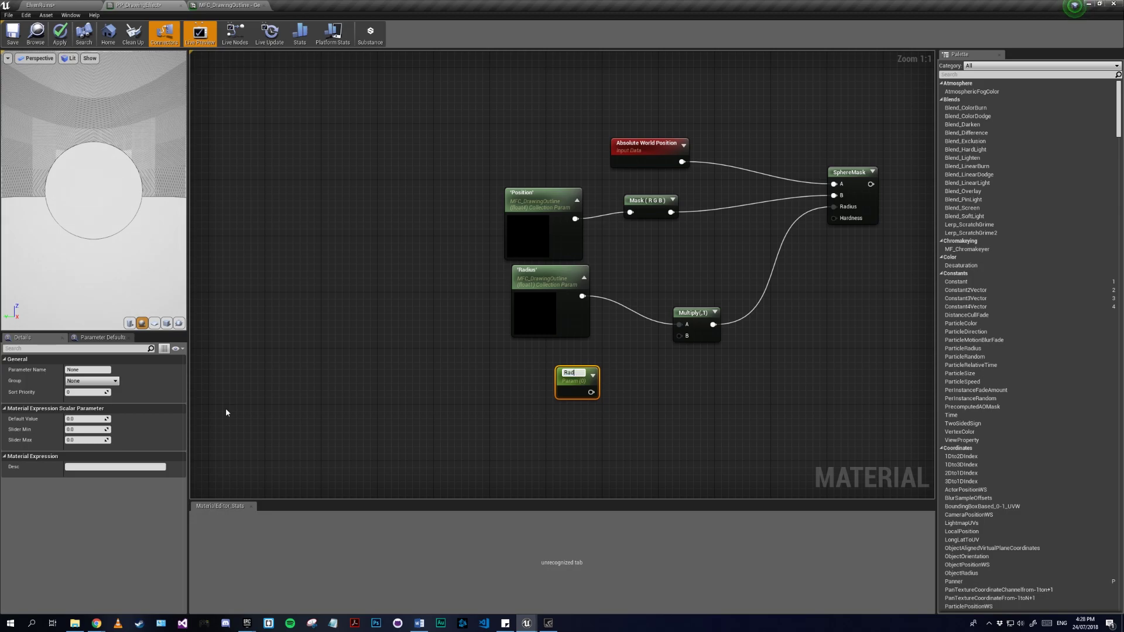
pyautogui.press('Return')
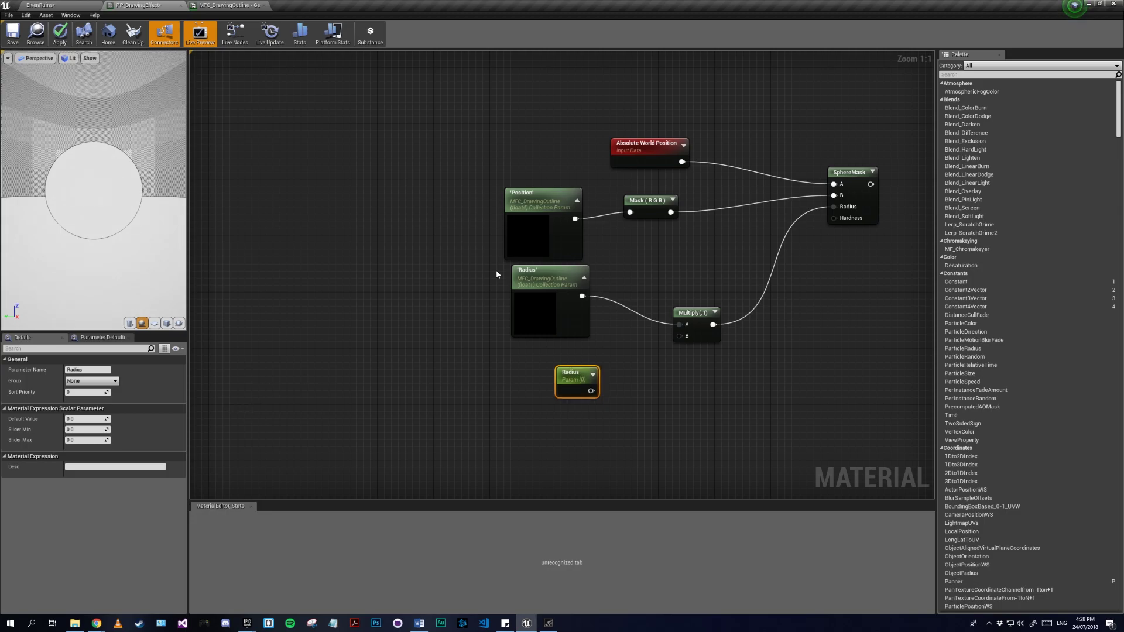
# - Connect the scalar Radius parameter to the Multiply's B input and tidy the positions of the two Radius nodes
pyautogui.moveTo(523, 286)
pyautogui.mouseDown()
pyautogui.moveTo(507, 295)
pyautogui.moveTo(529, 294)
pyautogui.mouseUp()
pyautogui.moveTo(605, 373); pyautogui.dragTo(529, 377, button='right')
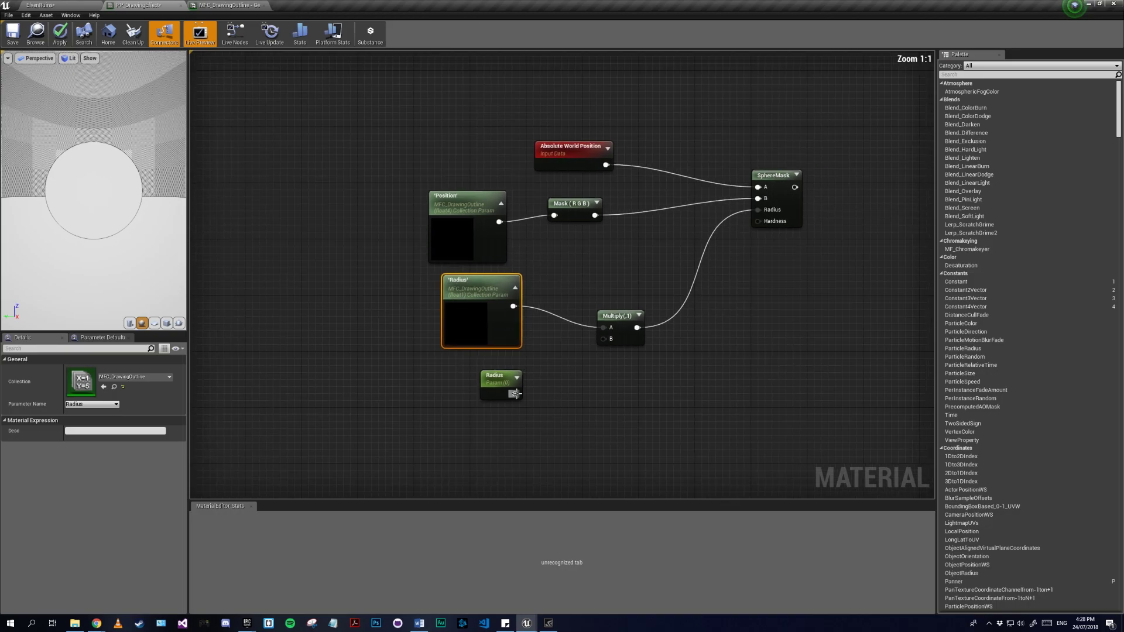
pyautogui.moveTo(515, 393); pyautogui.dragTo(544, 386)
pyautogui.moveTo(608, 344); pyautogui.dragTo(608, 342)
pyautogui.moveTo(499, 388); pyautogui.dragTo(489, 379)
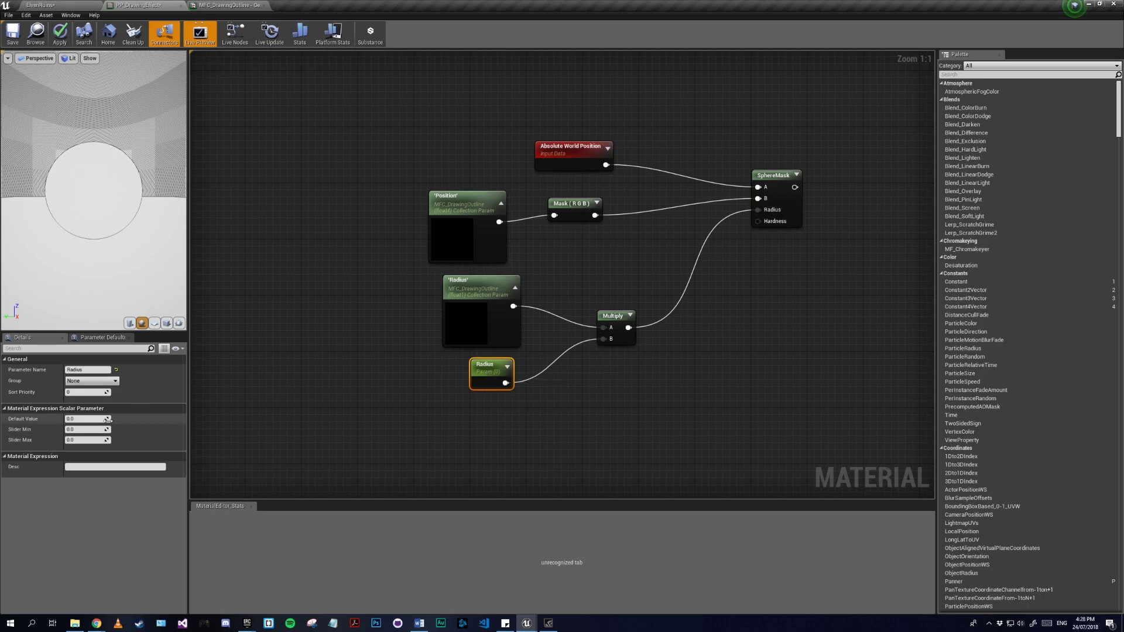
# - Set the scalar Radius parameter's default value to 10000
pyautogui.write('10')
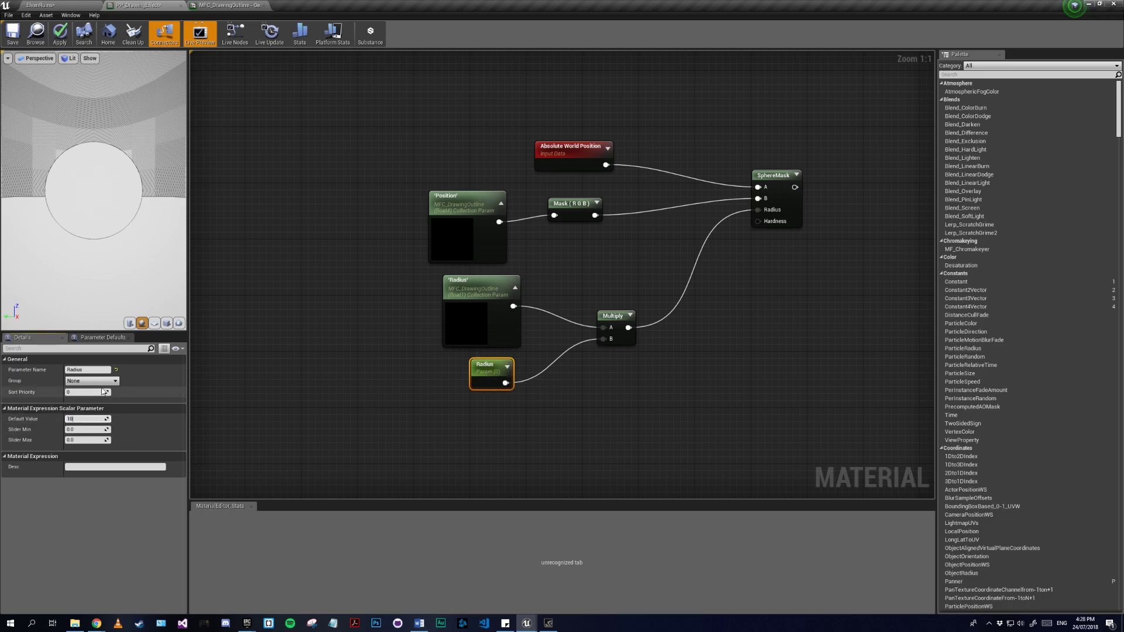
pyautogui.write('000')
pyautogui.press('Return')
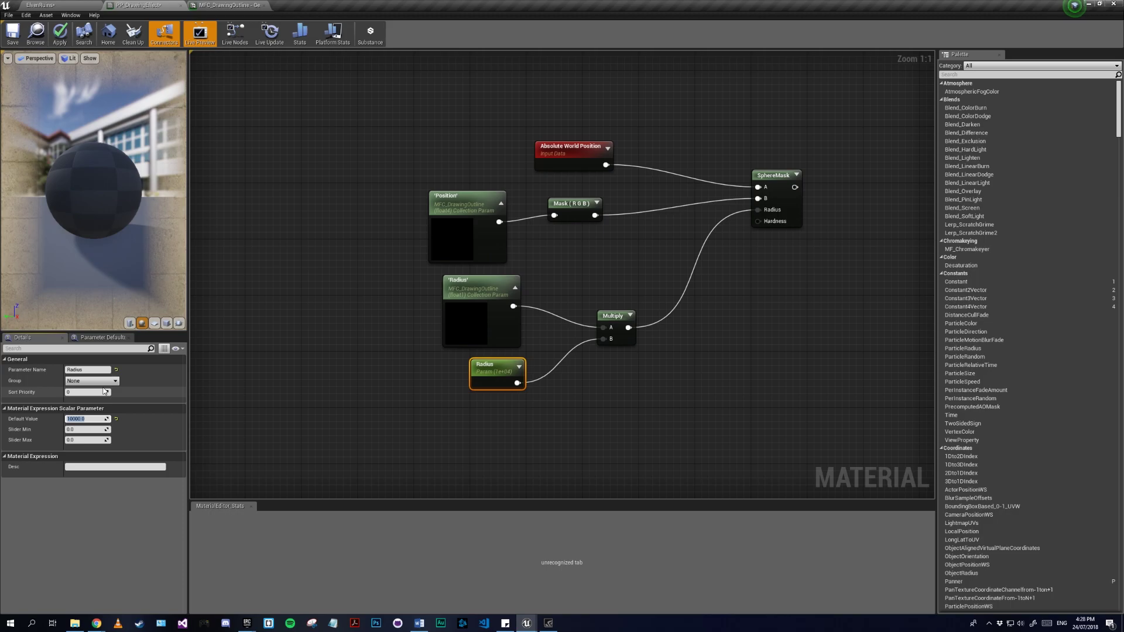
# - Add a scalar parameter named Hardness with default value 2, connect it to the SphereMask's Hardness input and place it below the Radius parameter
pyautogui.moveTo(739, 323); pyautogui.dragTo(698, 313, button='right')
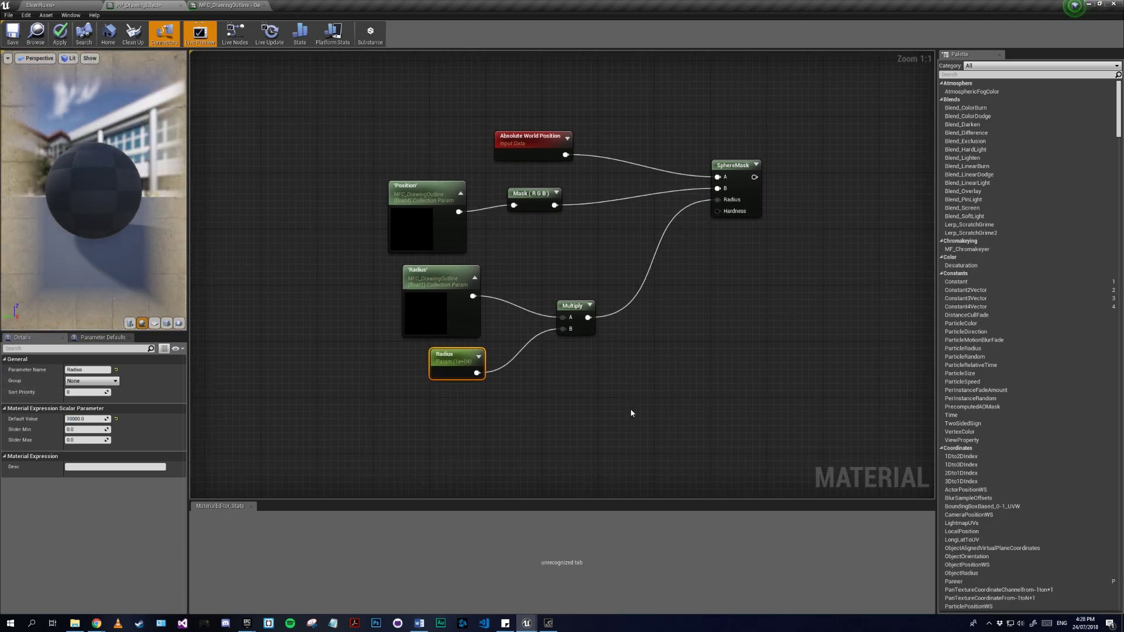
pyautogui.click(627, 398)
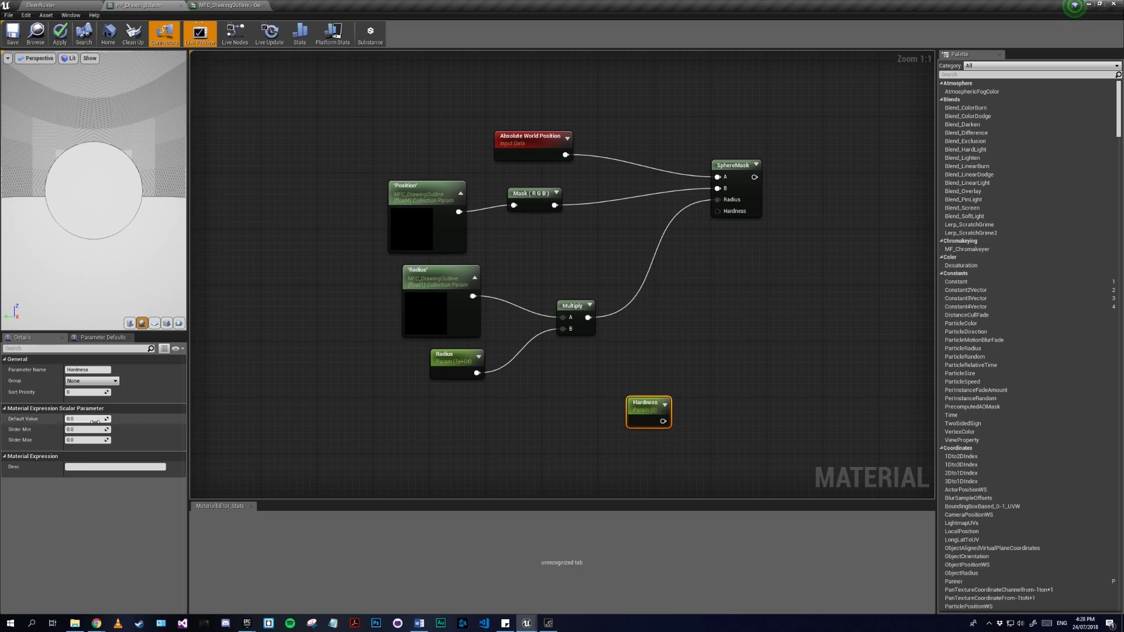
pyautogui.write('2')
pyautogui.press('Return')
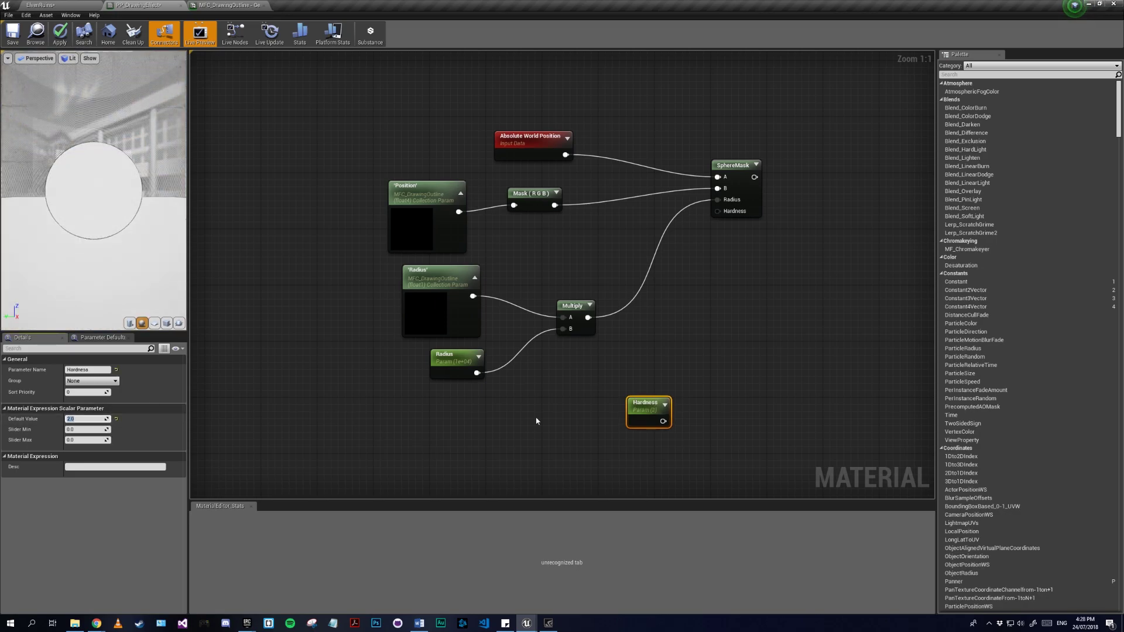
pyautogui.moveTo(662, 421); pyautogui.dragTo(718, 211)
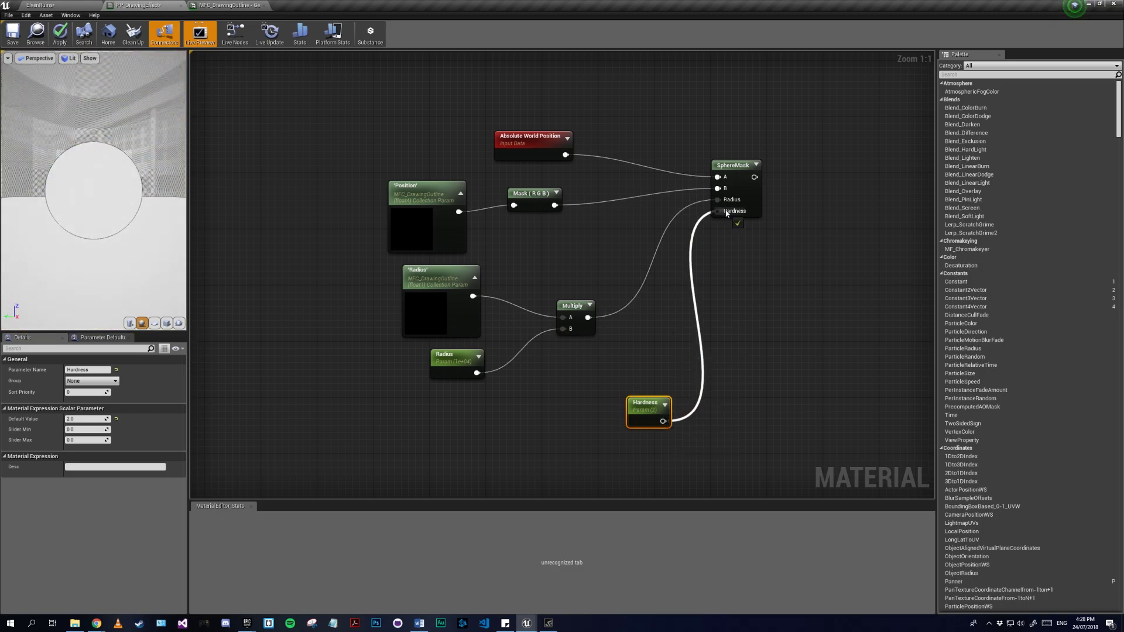
pyautogui.moveTo(607, 405); pyautogui.dragTo(512, 402)
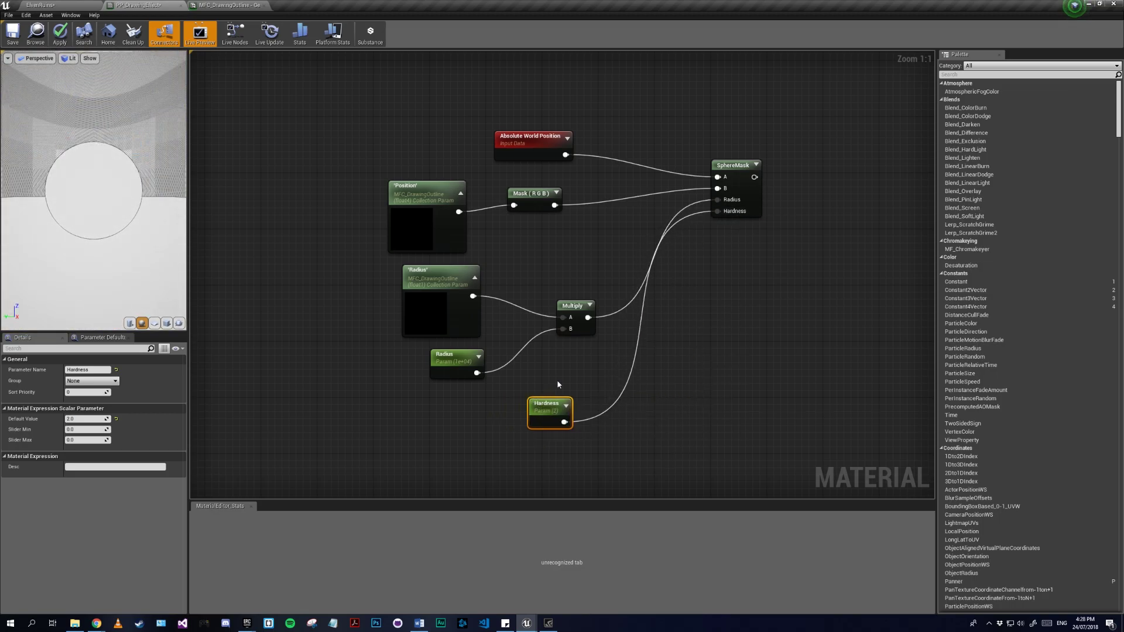
# - Connect the scalar Radius parameter directly to the SphereMask's Radius input, bypassing the Multiply node
pyautogui.scroll(-2, 680, 346)
pyautogui.moveTo(680, 346)
pyautogui.mouseDown(button='right')
pyautogui.moveTo(352, 472)
pyautogui.moveTo(471, 466)
pyautogui.mouseUp(button='right')
pyautogui.moveTo(553, 356)
pyautogui.mouseDown(button='right')
pyautogui.moveTo(640, 337)
pyautogui.moveTo(476, 367)
pyautogui.mouseUp(button='right')
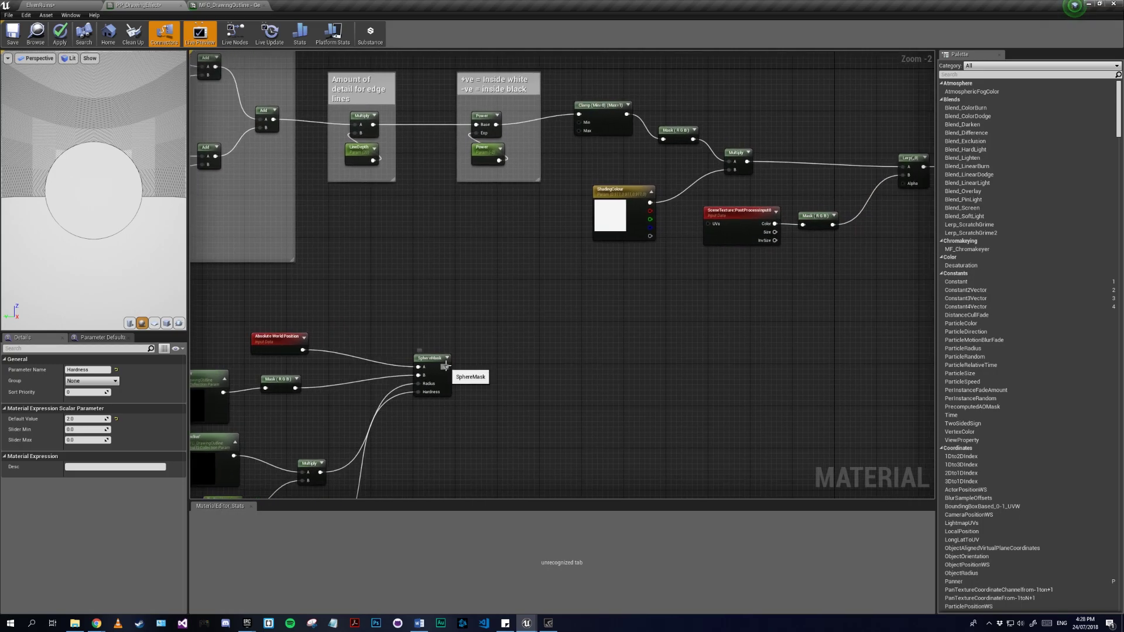
pyautogui.moveTo(481, 405); pyautogui.dragTo(800, 329, button='right')
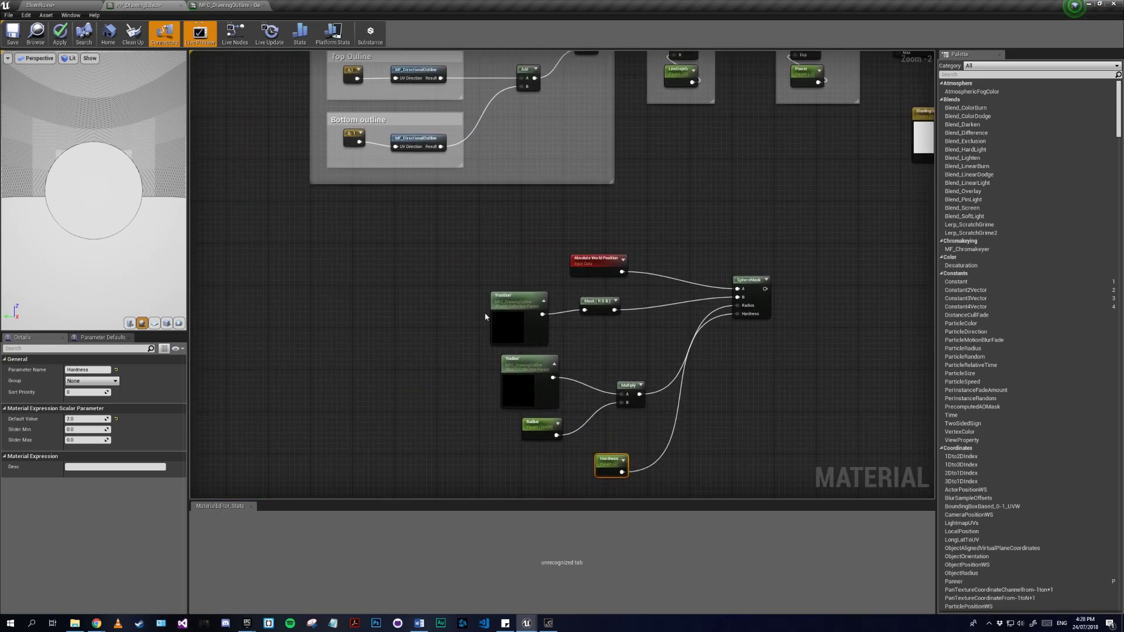
pyautogui.scroll(1, 485, 317)
pyautogui.scroll(1, 421, 257)
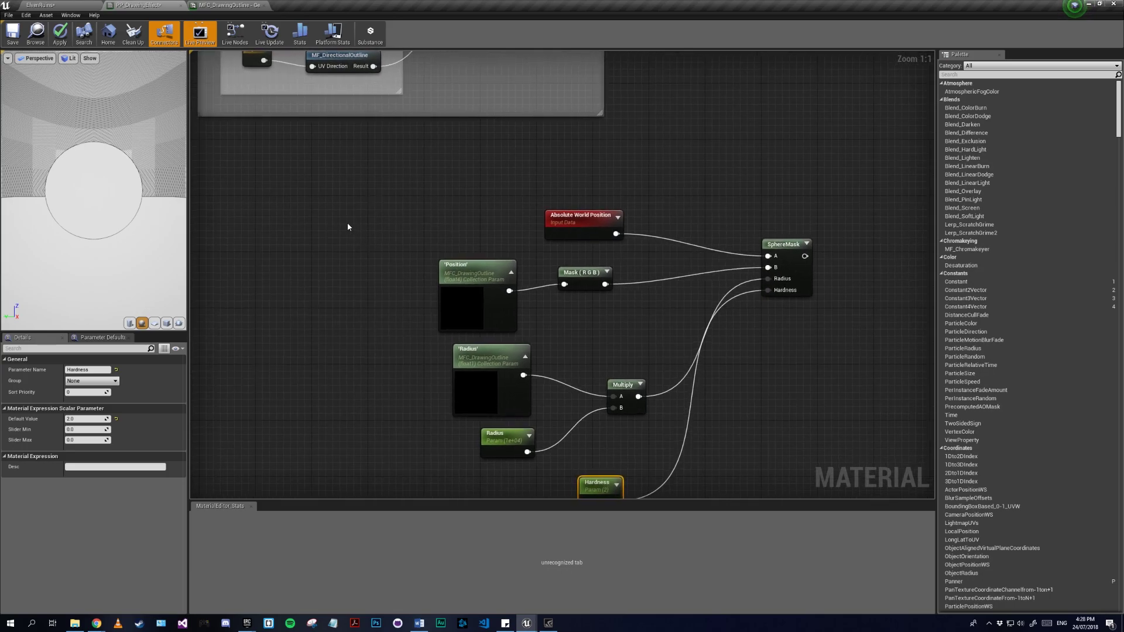
pyautogui.moveTo(527, 452); pyautogui.dragTo(768, 278)
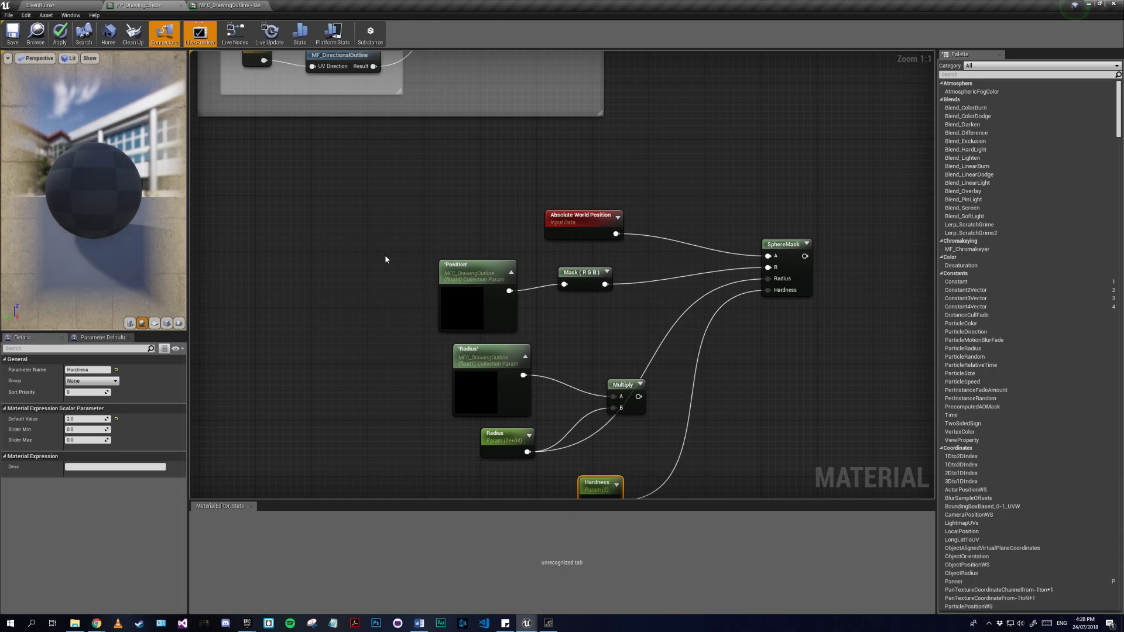
# - Add a Camera Position node, connect it to the SphereMask's B input and check the mask in the level viewport
pyautogui.rightClick(399, 225)
pyautogui.click(319, 285)
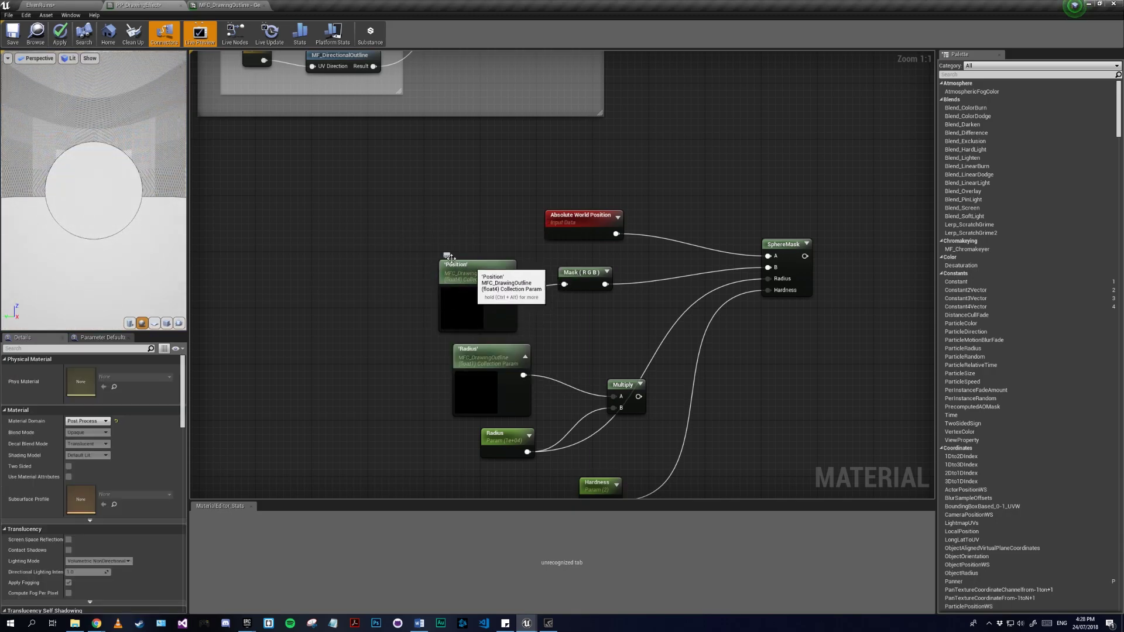
pyautogui.rightClick(358, 256)
pyautogui.write('cam')
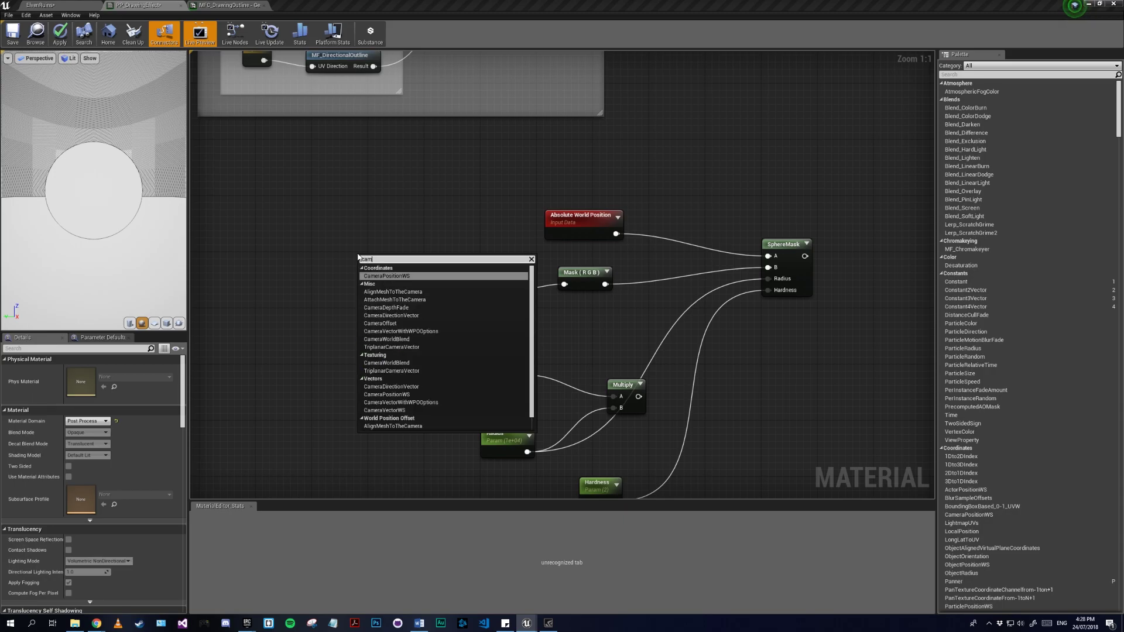
pyautogui.press('Return')
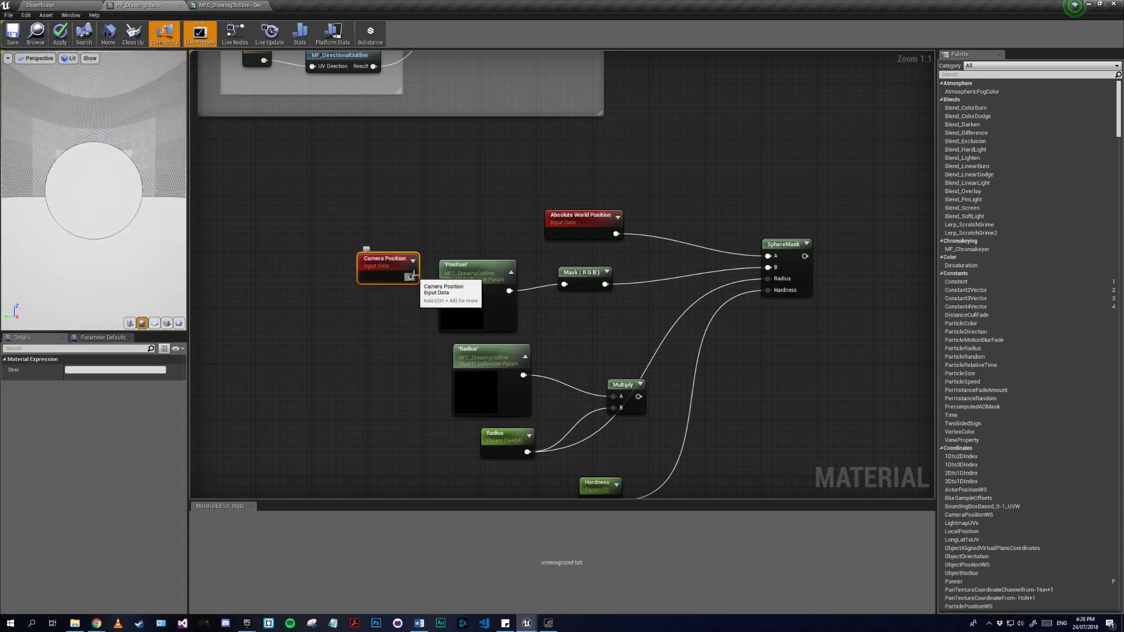
pyautogui.moveTo(413, 274); pyautogui.dragTo(768, 272)
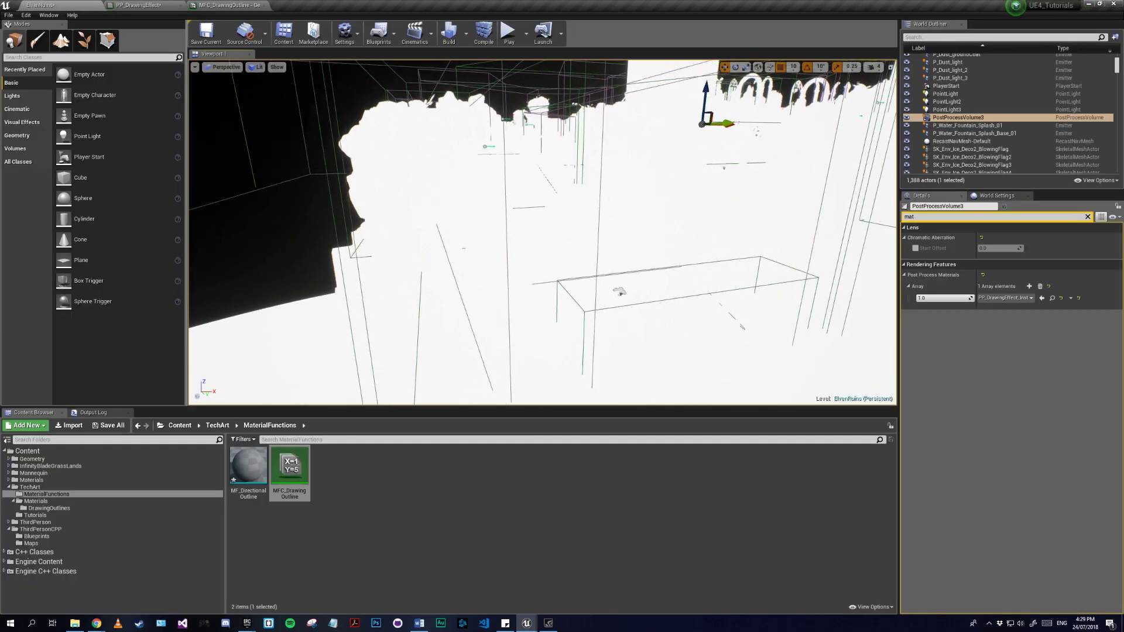
pyautogui.moveTo(620, 290); pyautogui.dragTo(573, 290, button='right')
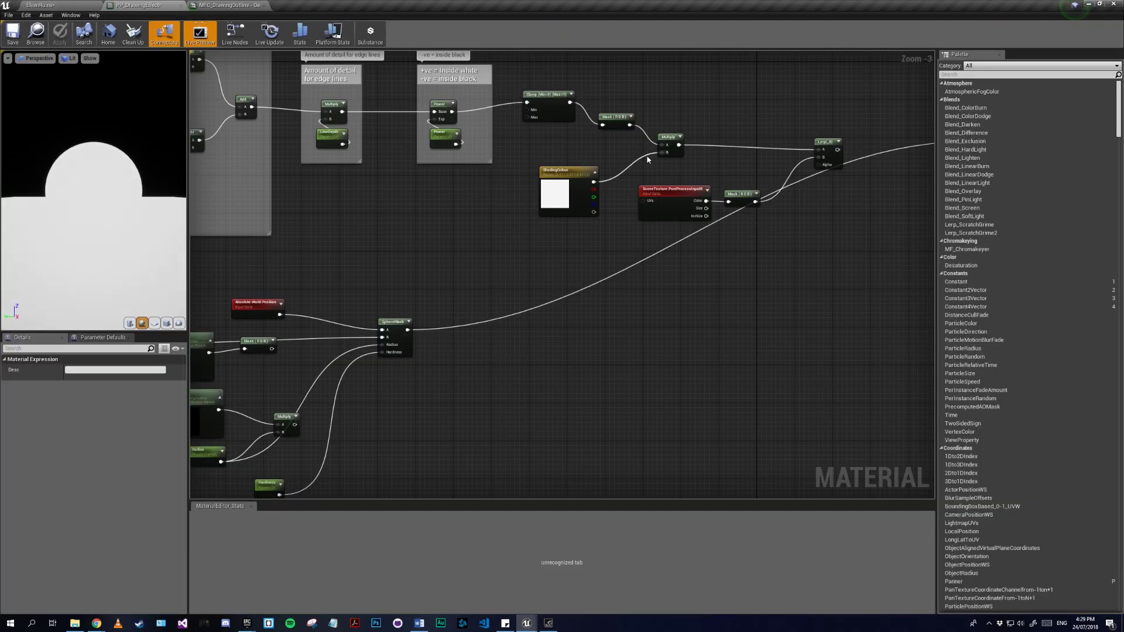
# - Connect the SphereMask output to the Lerp's Alpha input
pyautogui.moveTo(803, 238); pyautogui.dragTo(656, 323, button='right')
pyautogui.moveTo(380, 389); pyautogui.dragTo(502, 335, button='right')
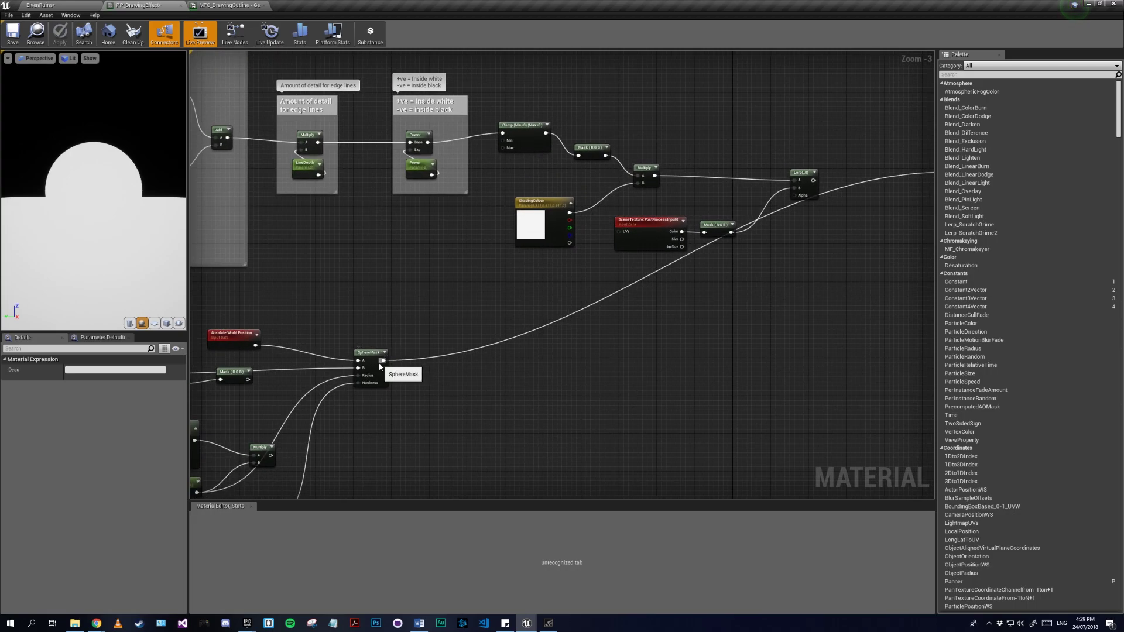
pyautogui.moveTo(383, 360); pyautogui.dragTo(794, 197)
# - Connect the Lerp output to the material's Emissive Color and apply the material
pyautogui.moveTo(792, 233); pyautogui.dragTo(620, 306, button='right')
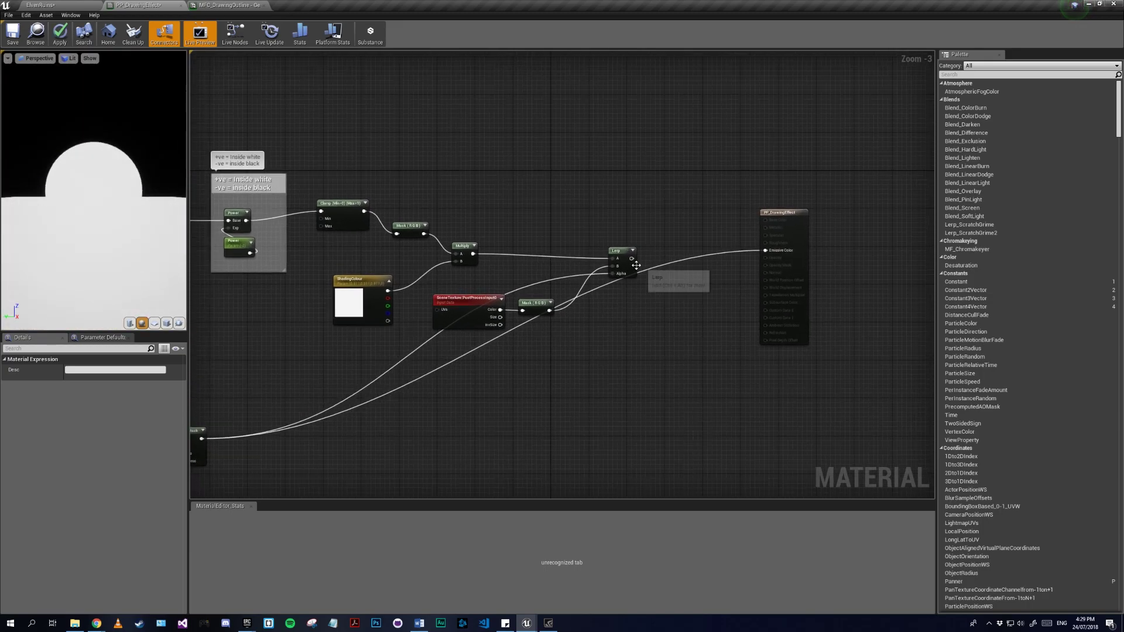
pyautogui.scroll(3, 636, 265)
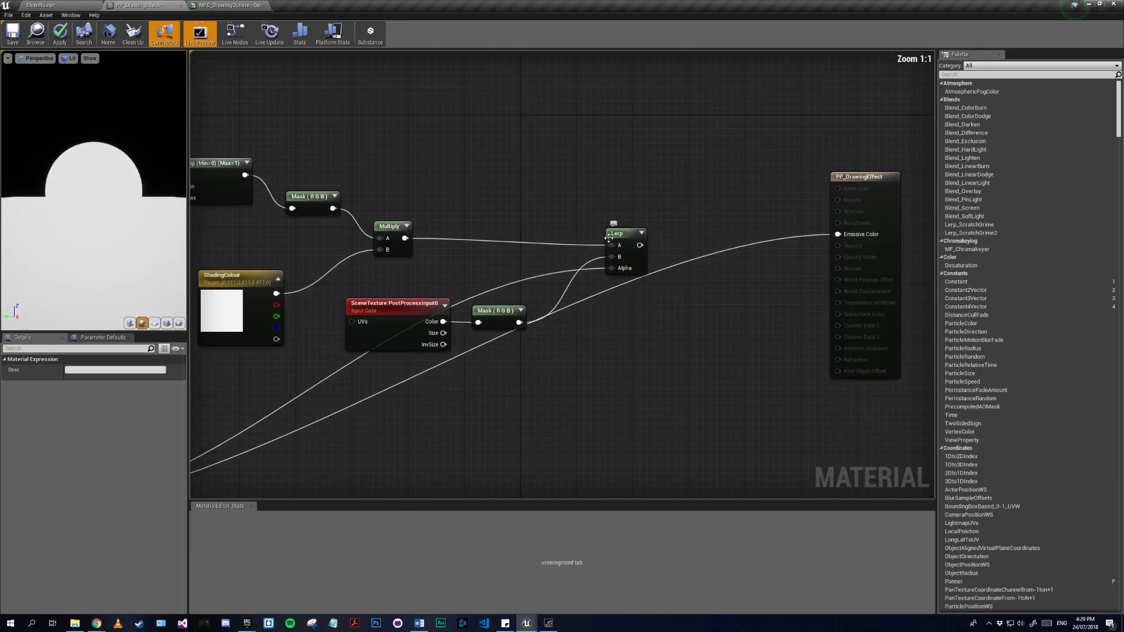
pyautogui.moveTo(640, 245); pyautogui.dragTo(837, 234)
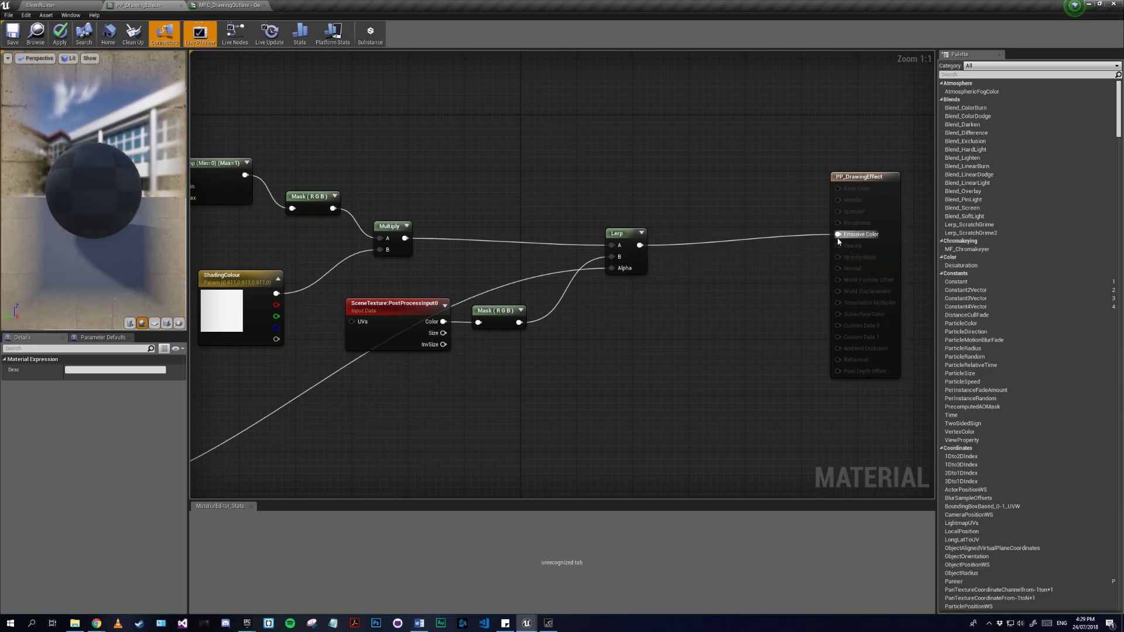
pyautogui.click(60, 32)
# - Test the effect in the level with a Radius of about 6300 in the PP_DrawingEffect_Inst instance, and reset Radius to its default
pyautogui.click(76, 7)
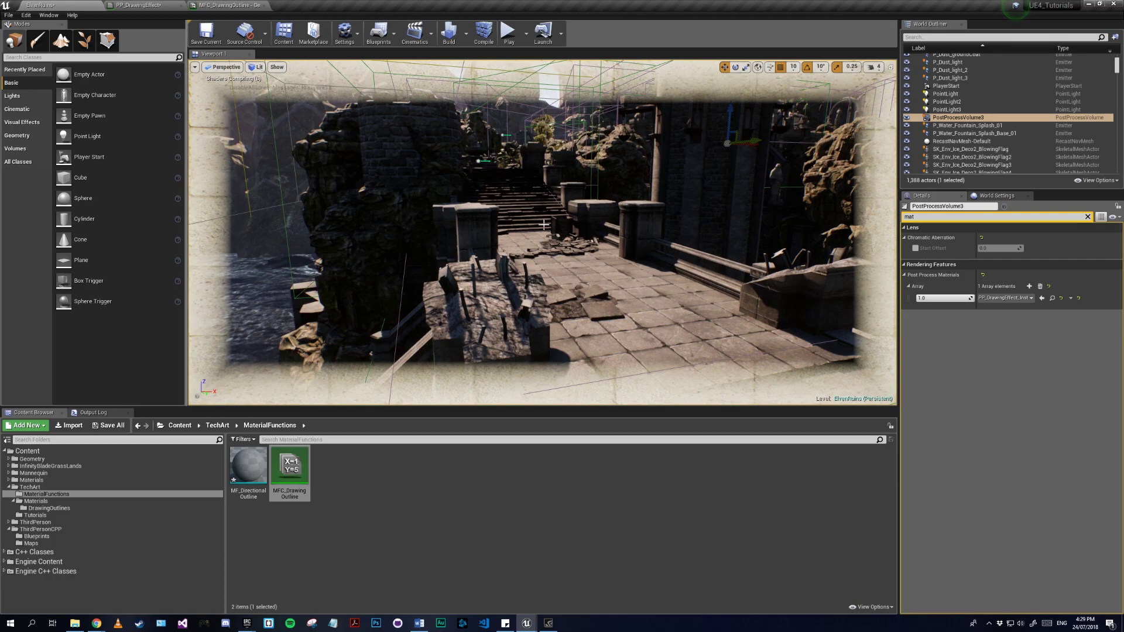
pyautogui.moveTo(543, 232); pyautogui.dragTo(559, 202, button='right')
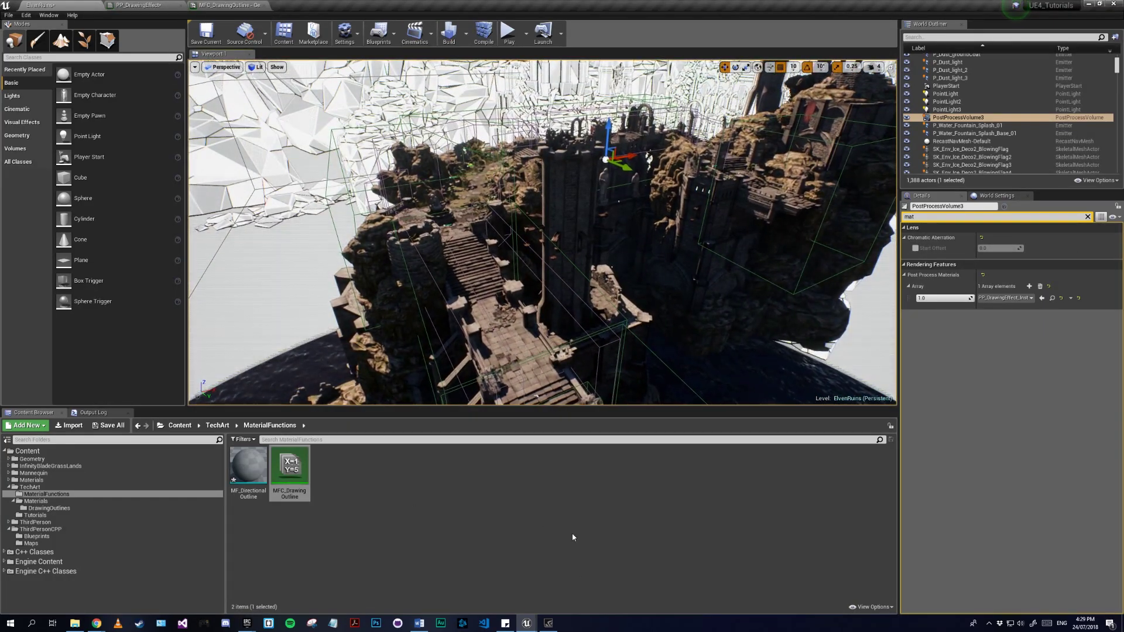
pyautogui.moveTo(532, 628)
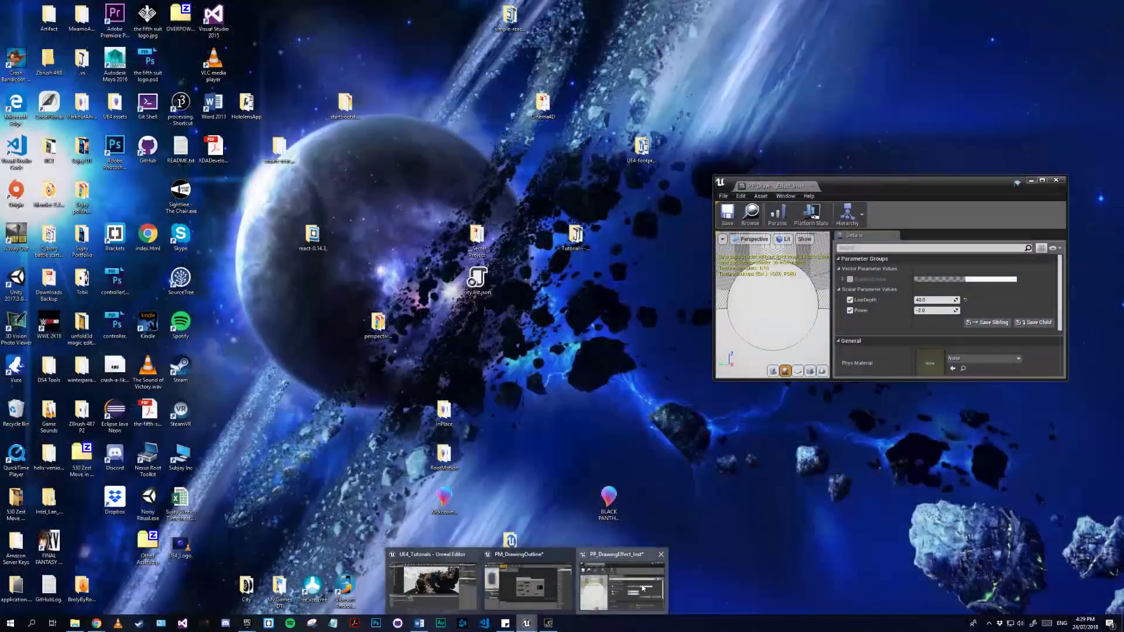
pyautogui.click(622, 583)
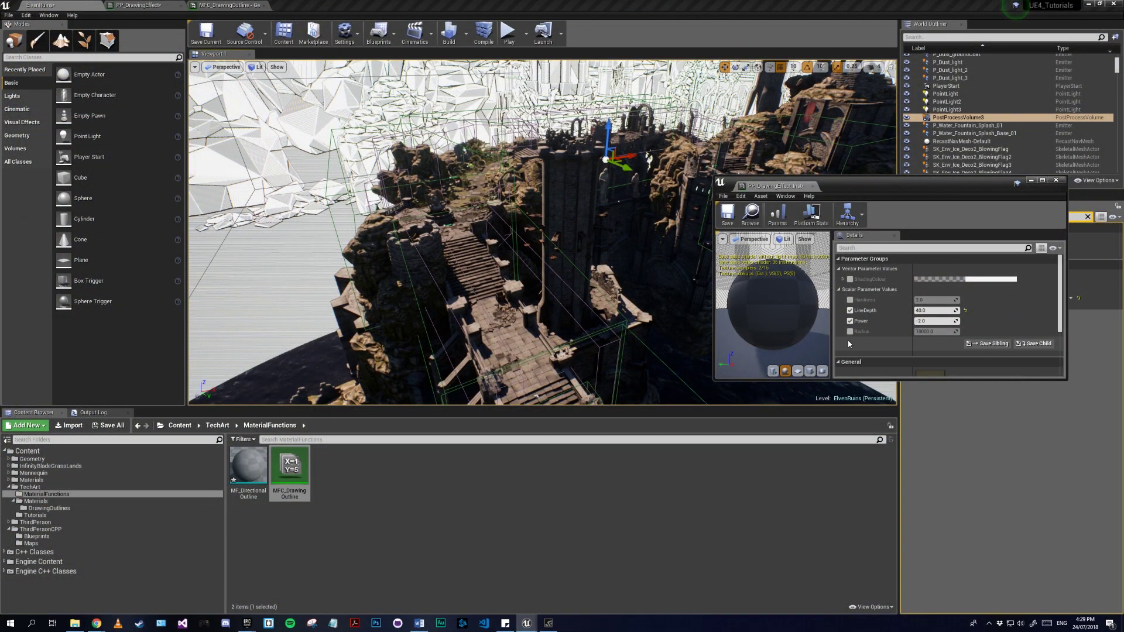
pyautogui.moveTo(931, 331); pyautogui.dragTo(954, 331)
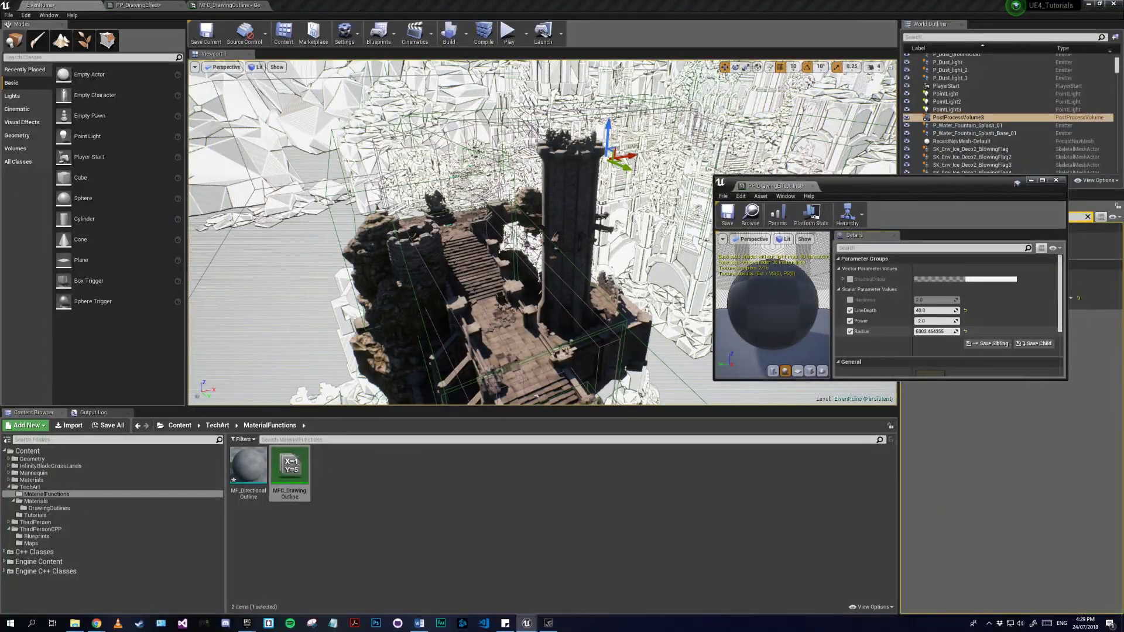
pyautogui.click(966, 331)
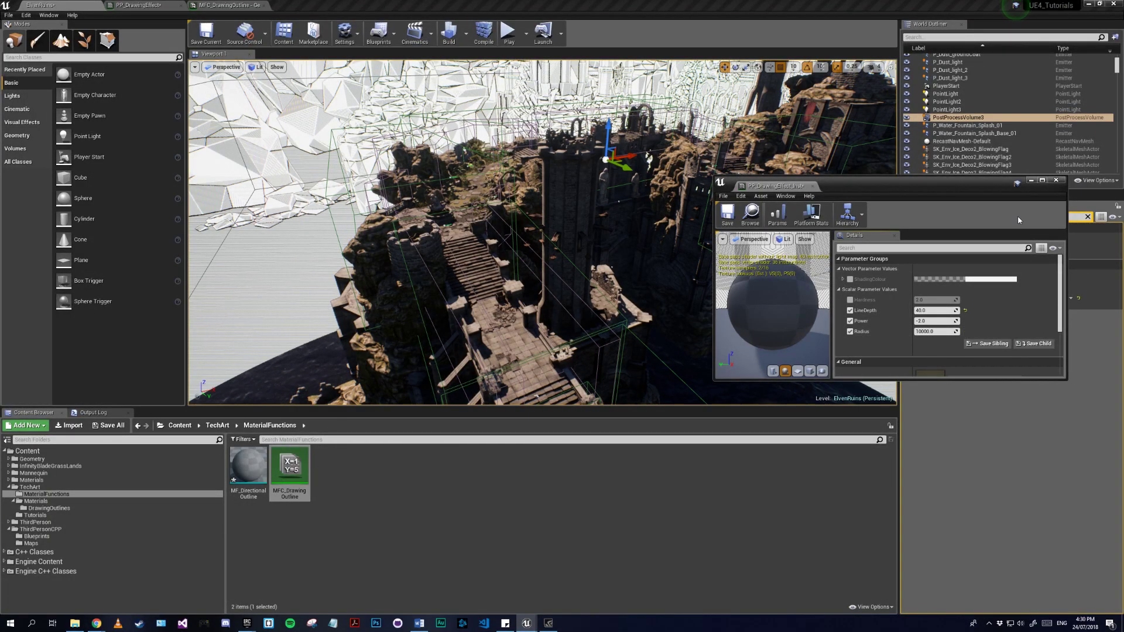
pyautogui.click(1032, 184)
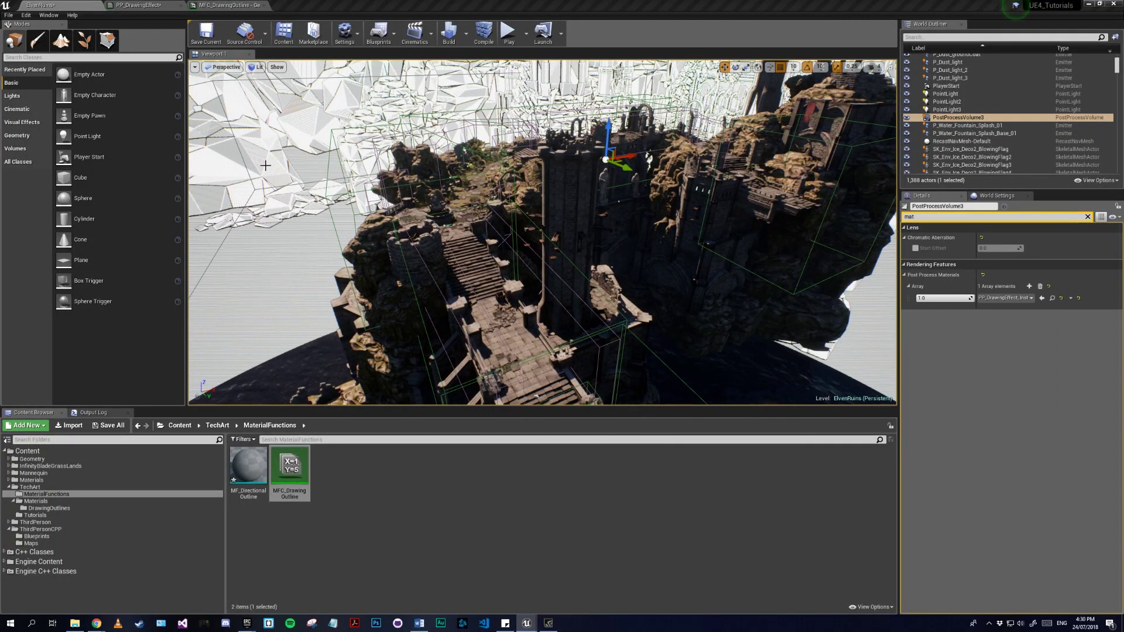
# - Close the MFC_DrawingOutline parameter collection editor and return to the PP_DrawingEffect material
pyautogui.moveTo(401, 166); pyautogui.dragTo(371, 208, button='right')
pyautogui.click(236, 4)
pyautogui.click(124, 4)
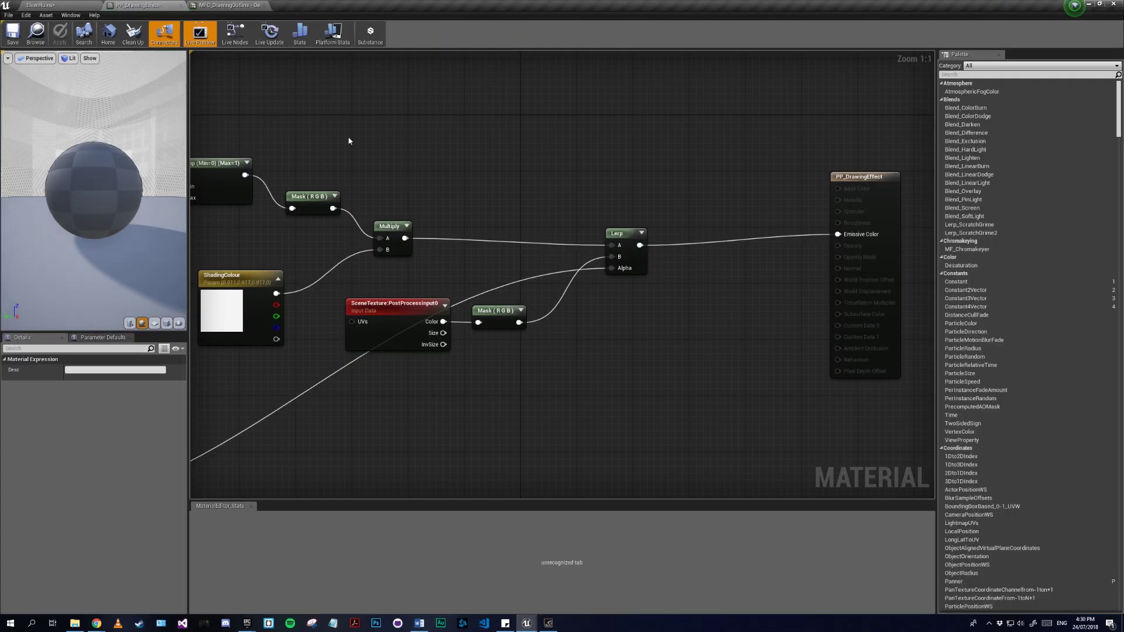
pyautogui.click(265, 7)
# - Reconnect the Position mask to the SphereMask's B input and the radius Multiply to its Radius input
pyautogui.moveTo(472, 274); pyautogui.dragTo(785, 150, button='right')
pyautogui.scroll(-3, 711, 247)
pyautogui.moveTo(511, 303); pyautogui.dragTo(706, 183, button='right')
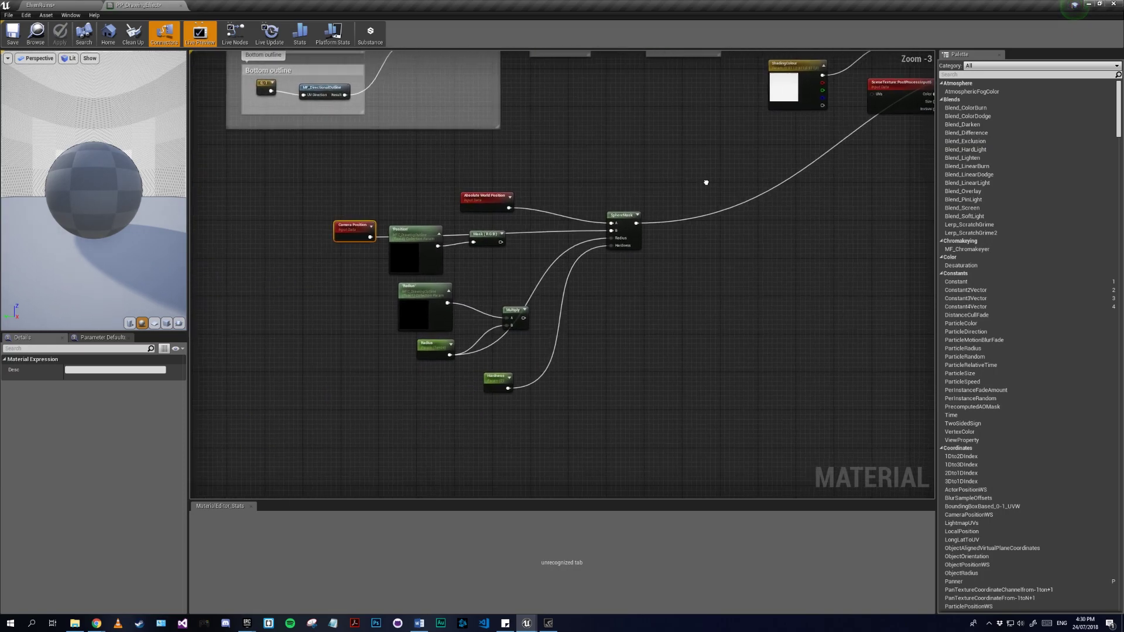
pyautogui.scroll(3, 550, 232)
pyautogui.moveTo(475, 247); pyautogui.dragTo(638, 230)
pyautogui.moveTo(507, 361); pyautogui.dragTo(640, 241)
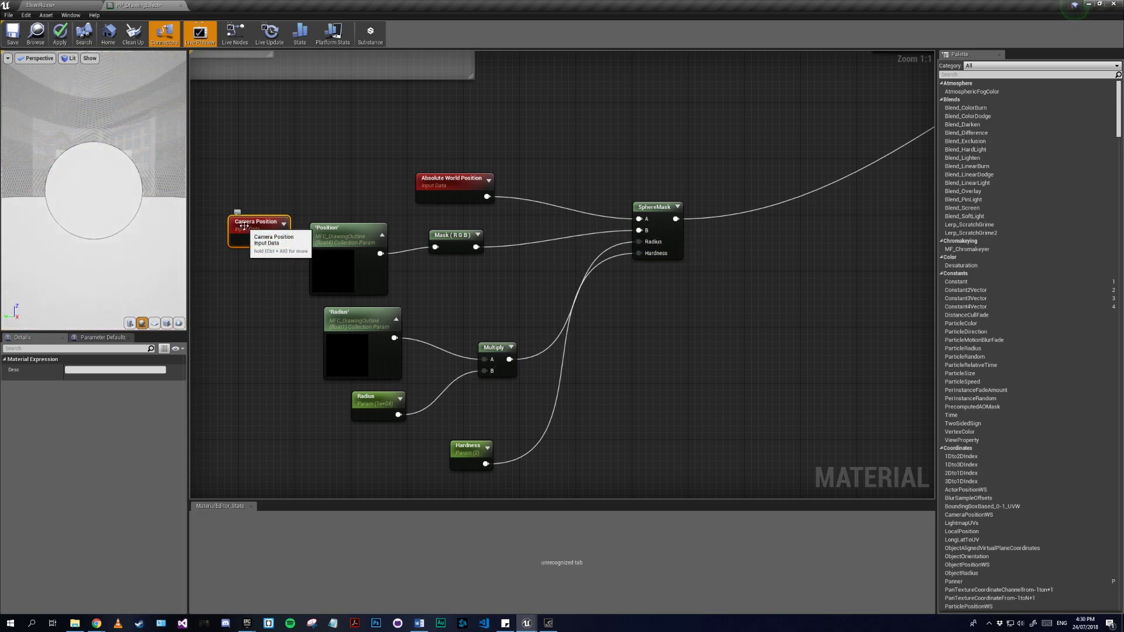
# - Delete the Camera Position node, apply the material and return to the level
pyautogui.press('Delete')
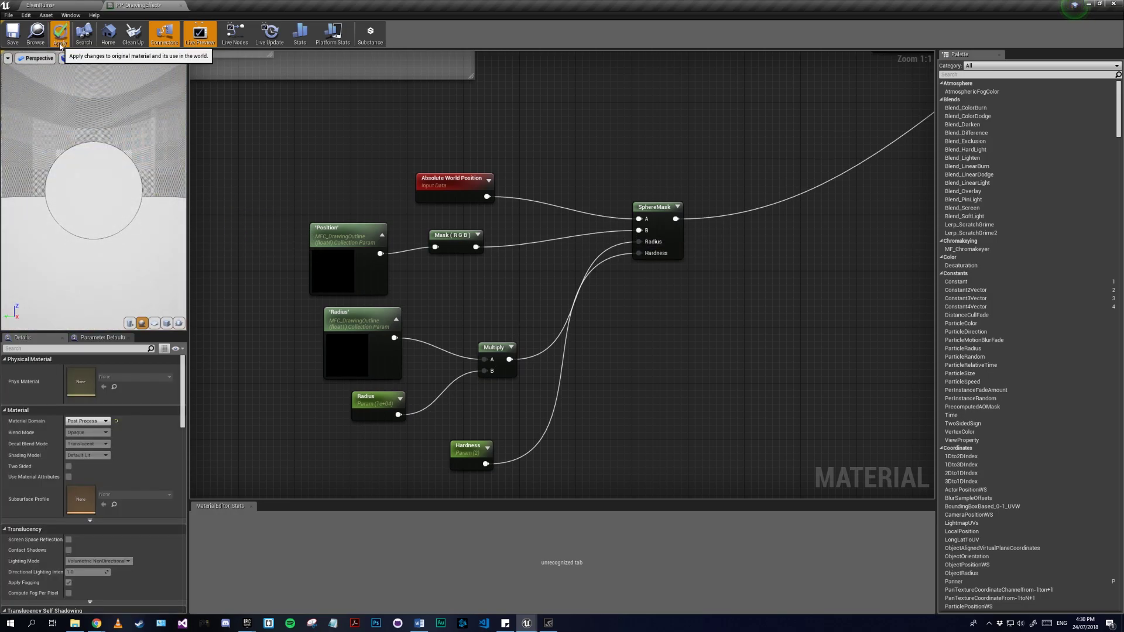
pyautogui.click(62, 24)
pyautogui.click(41, 5)
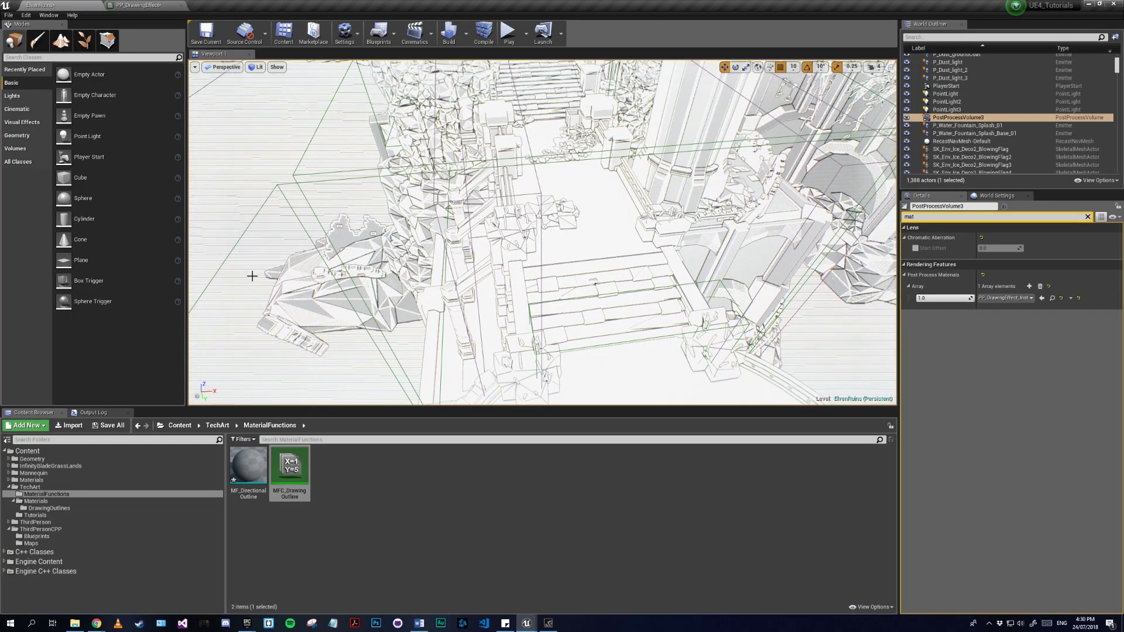
# - Open the ThirdPersonCharacter blueprint and add an F key event to its event graph
pyautogui.click(39, 537)
pyautogui.doubleClick(262, 477)
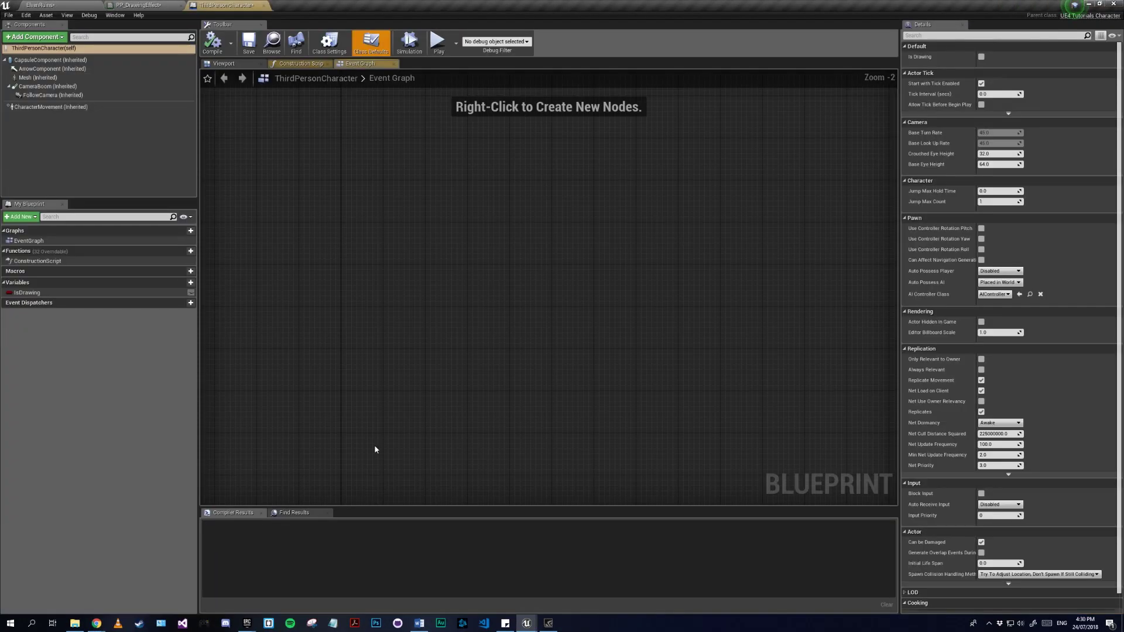
pyautogui.rightClick(443, 271)
pyautogui.rightClick(408, 267)
pyautogui.write('f key')
pyautogui.press('Return')
# - Add a Set Vector Parameter Value node on the F key's Pressed output, targeting Position in the MFC_DrawingOutline collection
pyautogui.scroll(2, 491, 268)
pyautogui.moveTo(413, 285); pyautogui.dragTo(544, 285)
pyautogui.write('param')
pyautogui.press('Return')
# - Add a Get Actor Location node and connect it to the Set Vector Parameter Value node's Parameter Value
pyautogui.rightClick(551, 388)
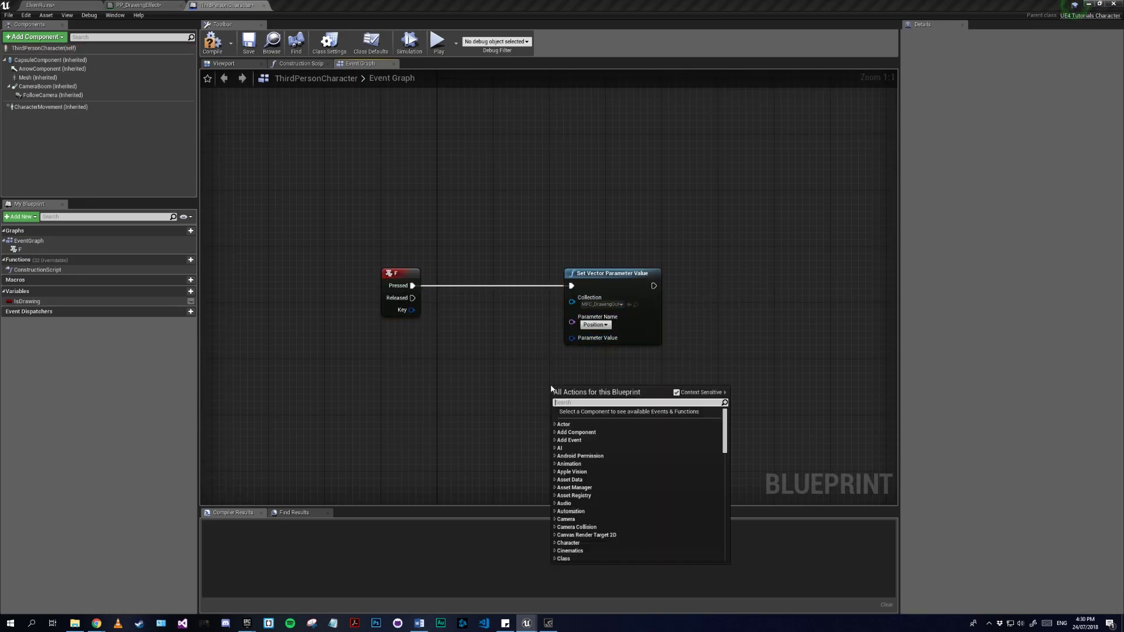
pyautogui.write('getadtorlo')
pyautogui.press('Return')
pyautogui.moveTo(641, 408); pyautogui.dragTo(600, 363)
# - Add a Branch after the Set Vector Parameter Value node and feed its condition from the IsDrawing variable
pyautogui.moveTo(745, 295); pyautogui.dragTo(551, 335, button='right')
pyautogui.click(589, 320)
pyautogui.moveTo(460, 327)
pyautogui.mouseDown()
pyautogui.moveTo(596, 336)
pyautogui.moveTo(588, 319)
pyautogui.mouseUp()
pyautogui.moveTo(27, 301)
pyautogui.mouseDown()
pyautogui.moveTo(553, 339)
pyautogui.moveTo(581, 359)
pyautogui.mouseUp()
# - Add two SET nodes for IsDrawing and connect them to the Branch's True and False outputs
pyautogui.moveTo(731, 309); pyautogui.dragTo(605, 316, button='right')
pyautogui.rightClick(560, 334)
pyautogui.moveTo(27, 302)
pyautogui.keyDown('alt'); pyautogui.mouseDown()
pyautogui.moveTo(512, 311)
pyautogui.moveTo(543, 285)
pyautogui.mouseUp(); pyautogui.keyUp('alt')
pyautogui.hotkey('ctrl', 'c')
pyautogui.hotkey('ctrl', 'v')
pyautogui.moveTo(549, 377); pyautogui.dragTo(487, 346)
pyautogui.moveTo(487, 333); pyautogui.dragTo(548, 292)
# - Insert a NOT node between Is Drawing and the Branch condition, and enable Is Drawing on the True branch's SET node
pyautogui.moveTo(450, 366); pyautogui.dragTo(436, 408)
pyautogui.moveTo(462, 407)
pyautogui.mouseDown()
pyautogui.moveTo(498, 408)
pyautogui.moveTo(428, 346)
pyautogui.mouseUp()
pyautogui.write('not')
pyautogui.press('Return')
pyautogui.click(585, 319)
pyautogui.moveTo(518, 411); pyautogui.dragTo(449, 361)
pyautogui.moveTo(432, 408); pyautogui.dragTo(446, 386)
# - Add a timeline named DrawWorldTimeline, driven at Play by the True branch's SET node and at Reverse by the False branch's SET node
pyautogui.moveTo(684, 309); pyautogui.dragTo(579, 334, button='right')
pyautogui.rightClick(580, 334)
pyautogui.write('timeline')
pyautogui.press('Return')
pyautogui.write('Dr')
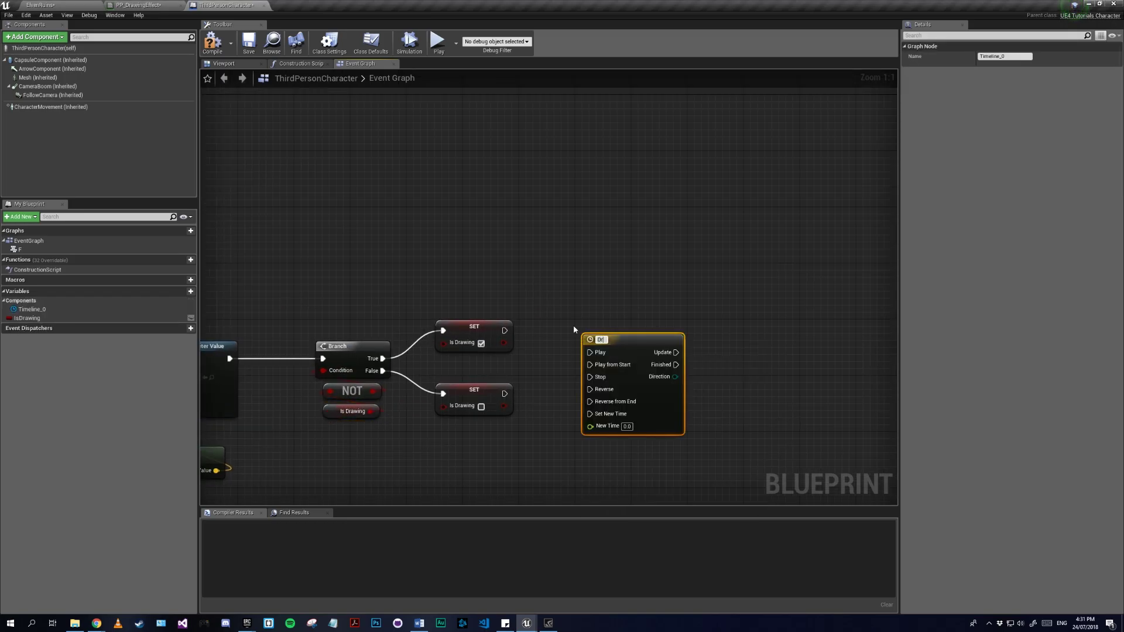
pyautogui.write('awWorldTimeline')
pyautogui.press('Return')
pyautogui.moveTo(504, 330); pyautogui.dragTo(576, 344)
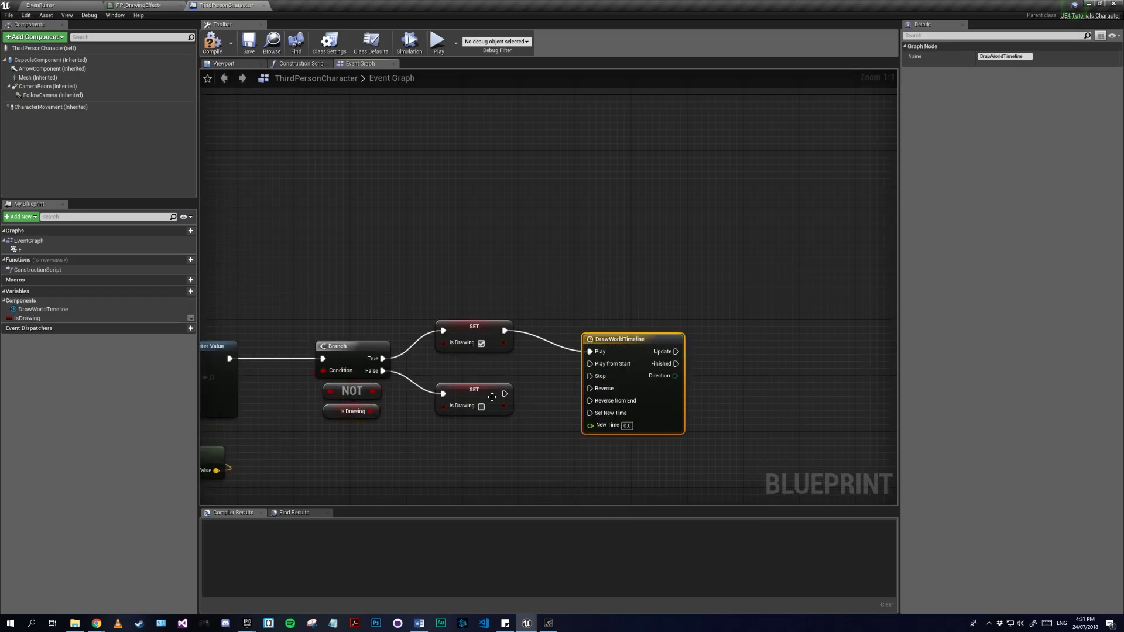
pyautogui.moveTo(504, 393); pyautogui.dragTo(615, 382)
# - Add a Set Scalar Parameter Value node targeting Radius in MFC_DrawingOutline and connect it to the timeline's Update output
pyautogui.moveTo(766, 351); pyautogui.dragTo(642, 364, button='right')
pyautogui.rightClick(642, 364)
pyautogui.write('set scalar')
pyautogui.press('Return')
pyautogui.click(679, 400)
pyautogui.click(702, 435)
pyautogui.moveTo(649, 381); pyautogui.dragTo(538, 357)
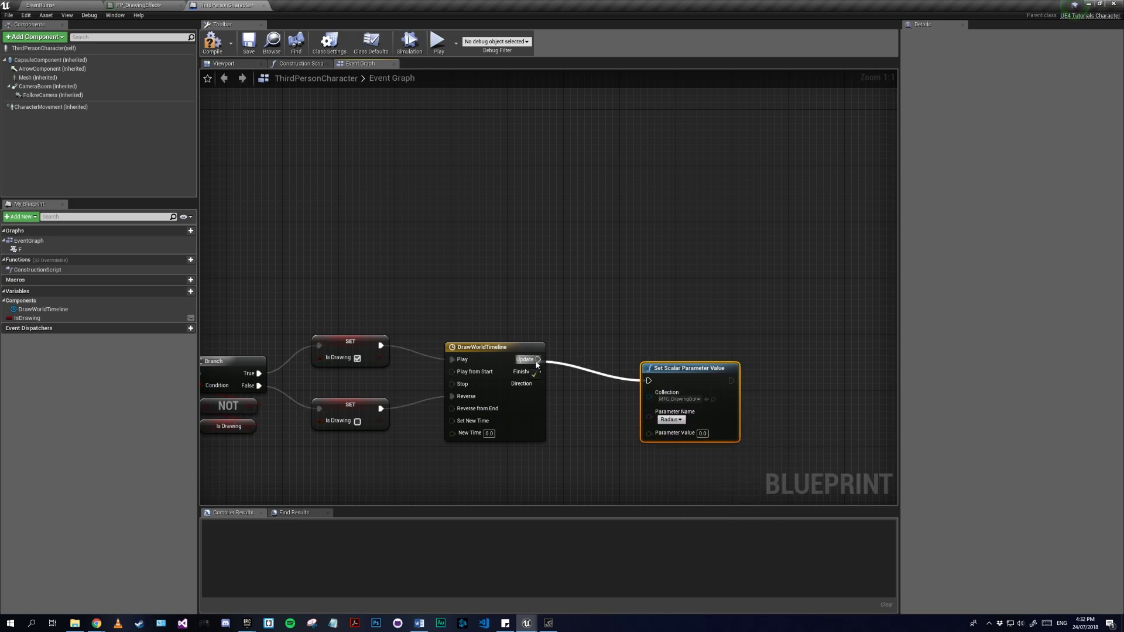
# - Move the F key event node closer to the Set Vector Parameter Value node
pyautogui.moveTo(334, 501); pyautogui.dragTo(757, 399, button='right')
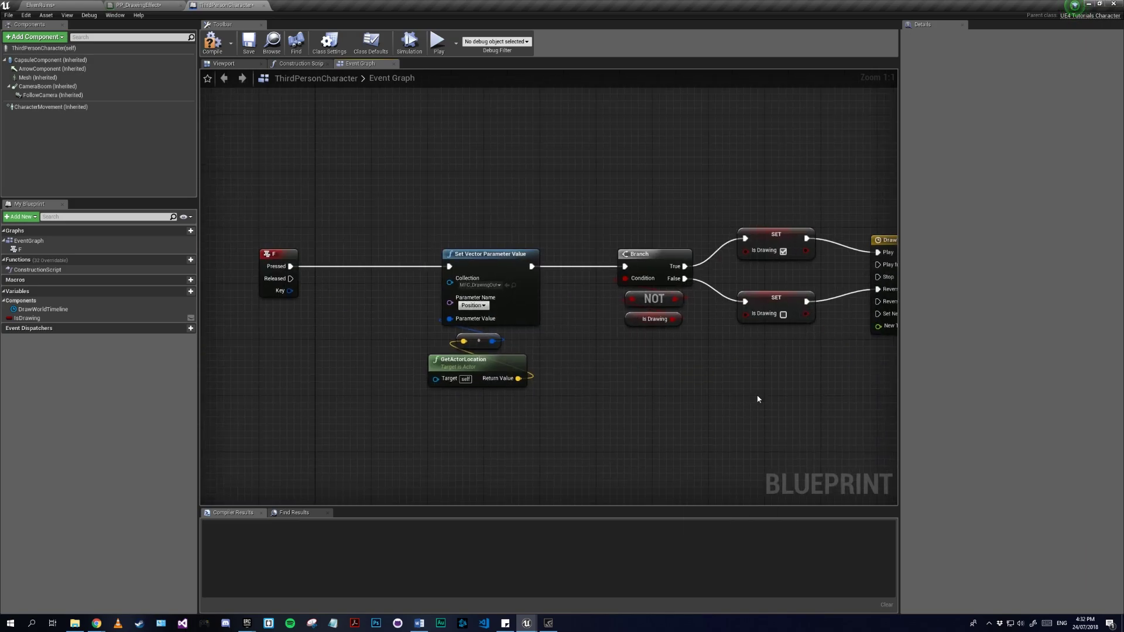
pyautogui.scroll(-2, 757, 399)
pyautogui.moveTo(537, 382); pyautogui.dragTo(392, 366, button='right')
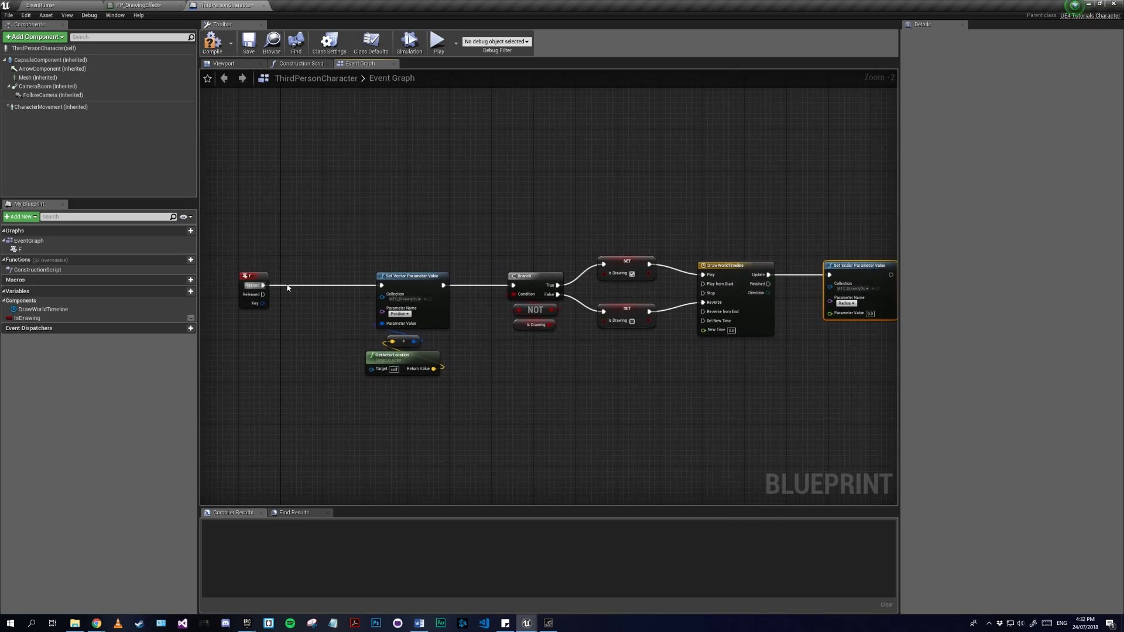
pyautogui.moveTo(253, 274); pyautogui.dragTo(303, 276)
pyautogui.scroll(2, 448, 336)
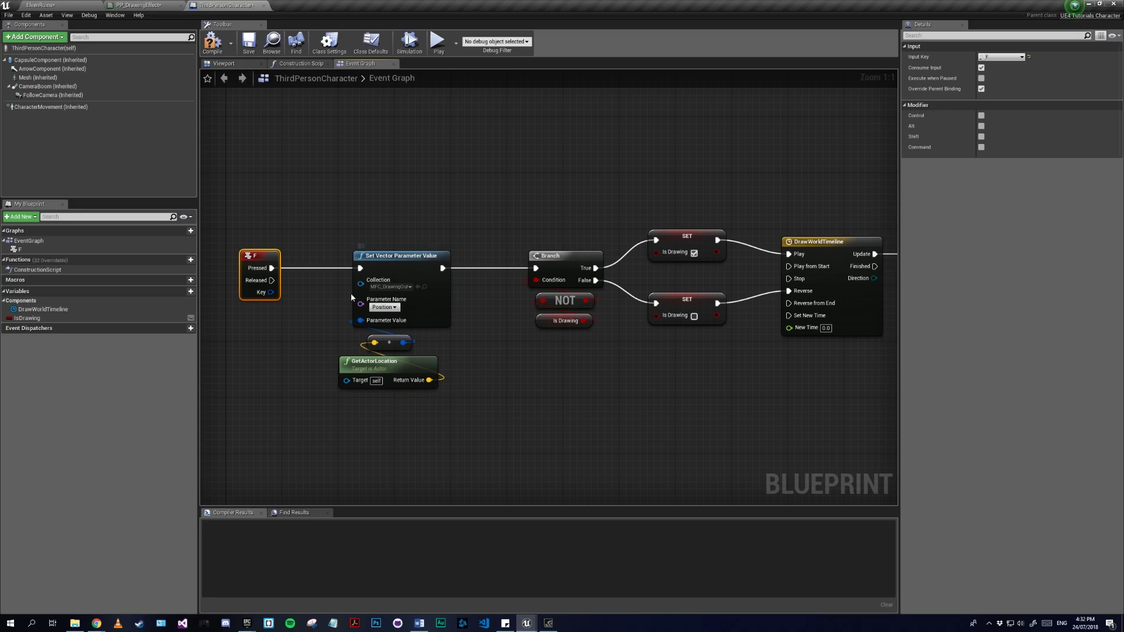
# - Open DrawWorldTimeline and add a float track to it
pyautogui.moveTo(583, 321); pyautogui.dragTo(494, 338, button='right')
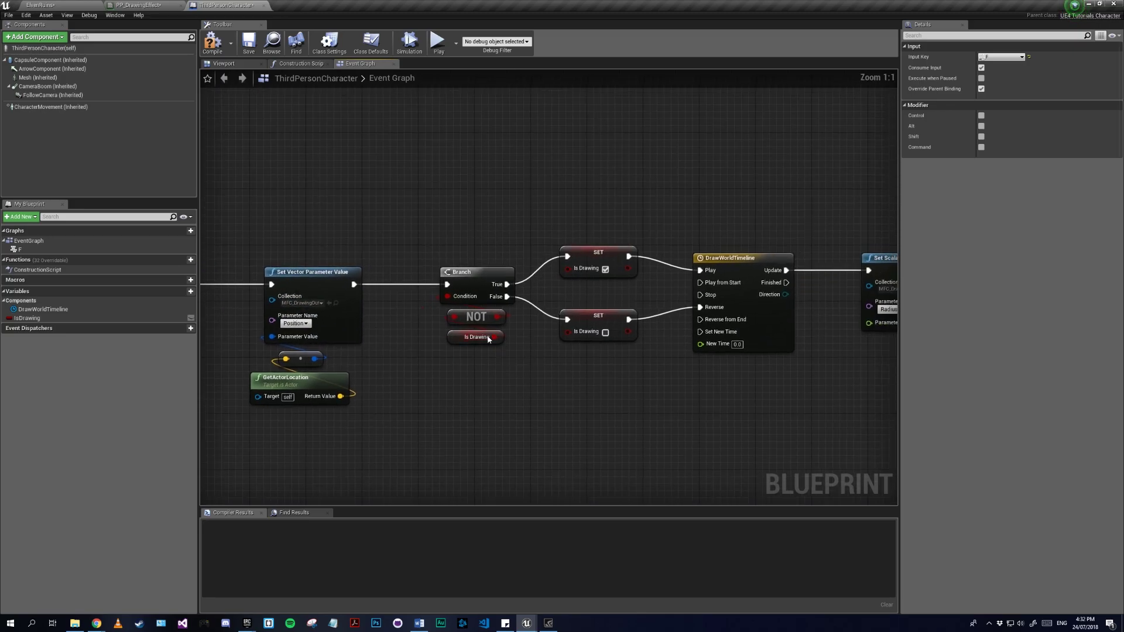
pyautogui.click(456, 339)
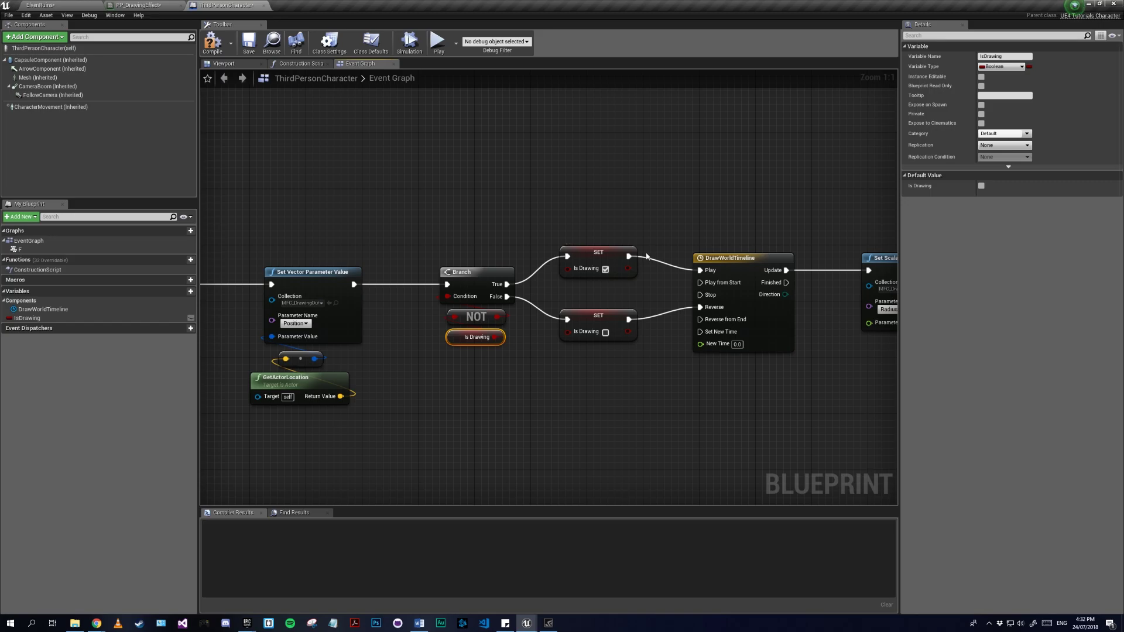
pyautogui.moveTo(755, 275); pyautogui.dragTo(661, 300, button='right')
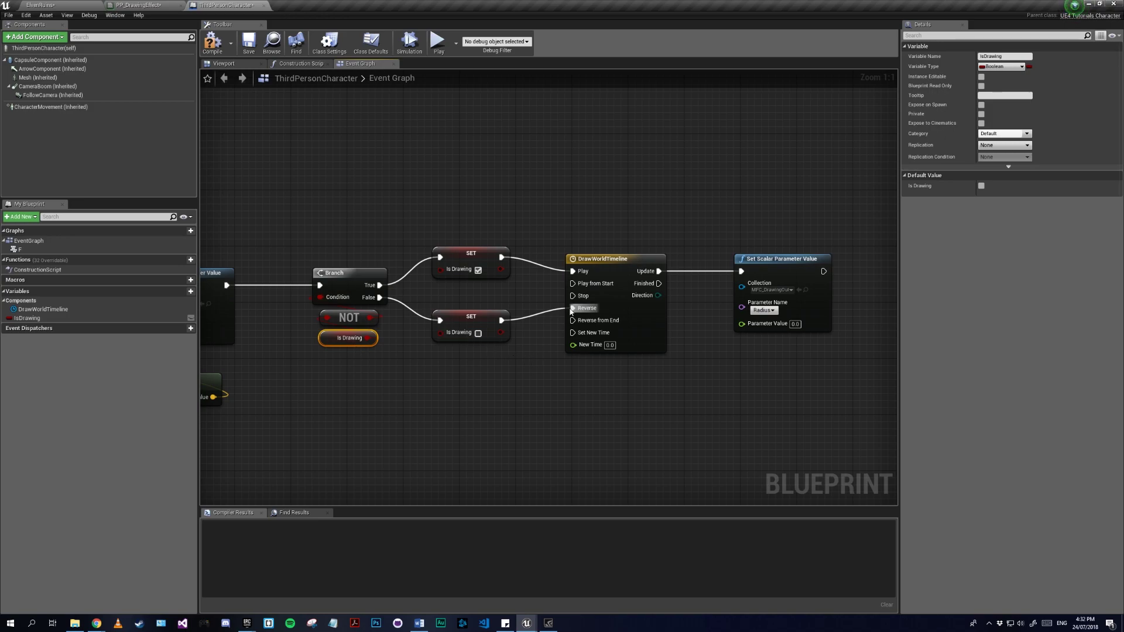
pyautogui.moveTo(700, 350); pyautogui.dragTo(618, 362, button='right')
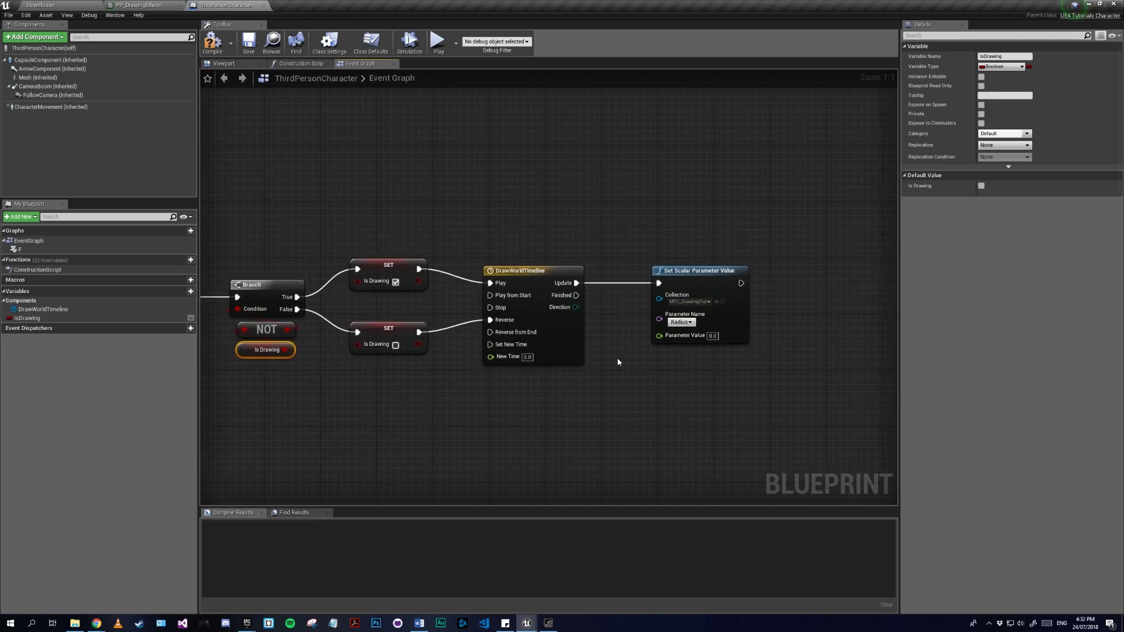
pyautogui.doubleClick(571, 332)
pyautogui.click(208, 88)
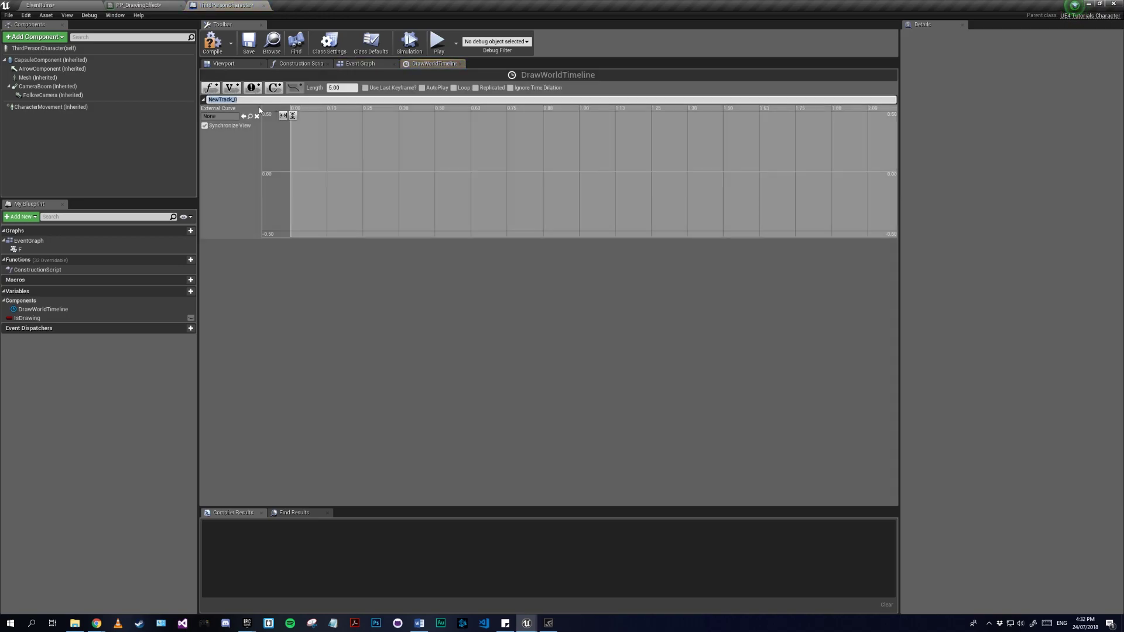
pyautogui.click(331, 87)
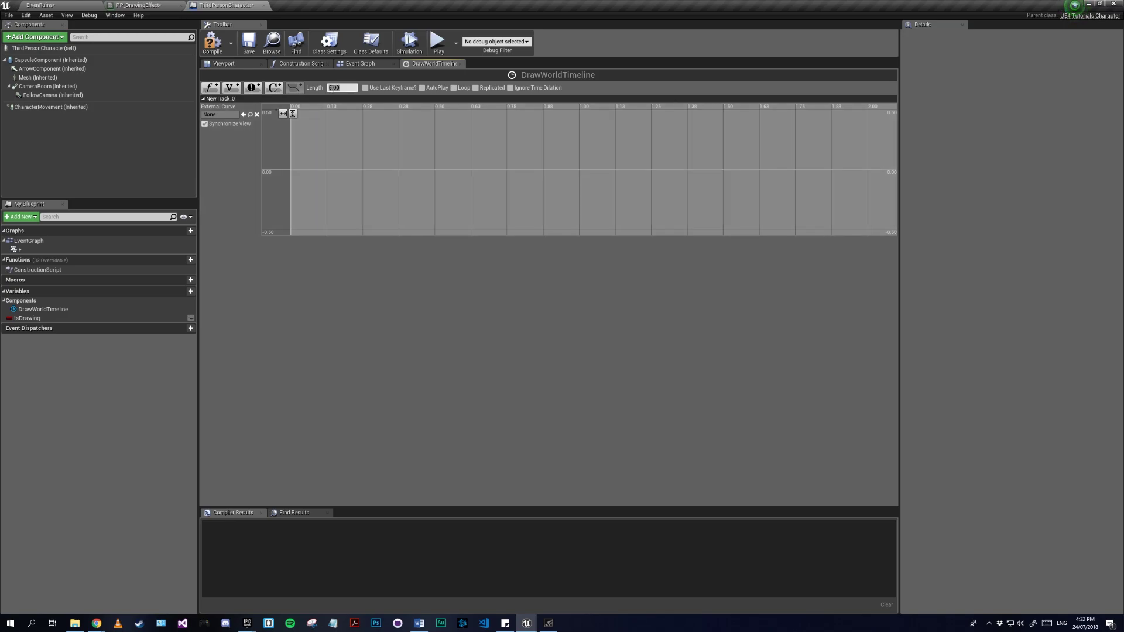
pyautogui.click(210, 88)
pyautogui.click(230, 242)
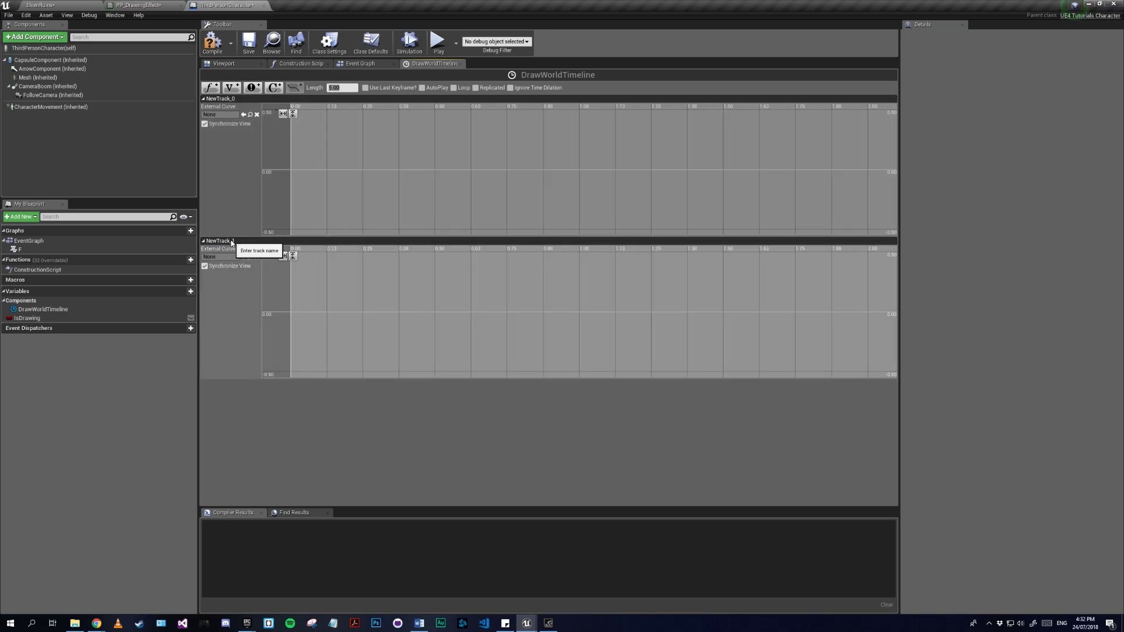
pyautogui.press('Delete')
# - Rename the float track as Radius and set the timeline length to 4
pyautogui.rightClick(233, 98)
pyautogui.click(250, 108)
pyautogui.write('Radius')
pyautogui.click(341, 87)
pyautogui.write('4')
pyautogui.press('Return')
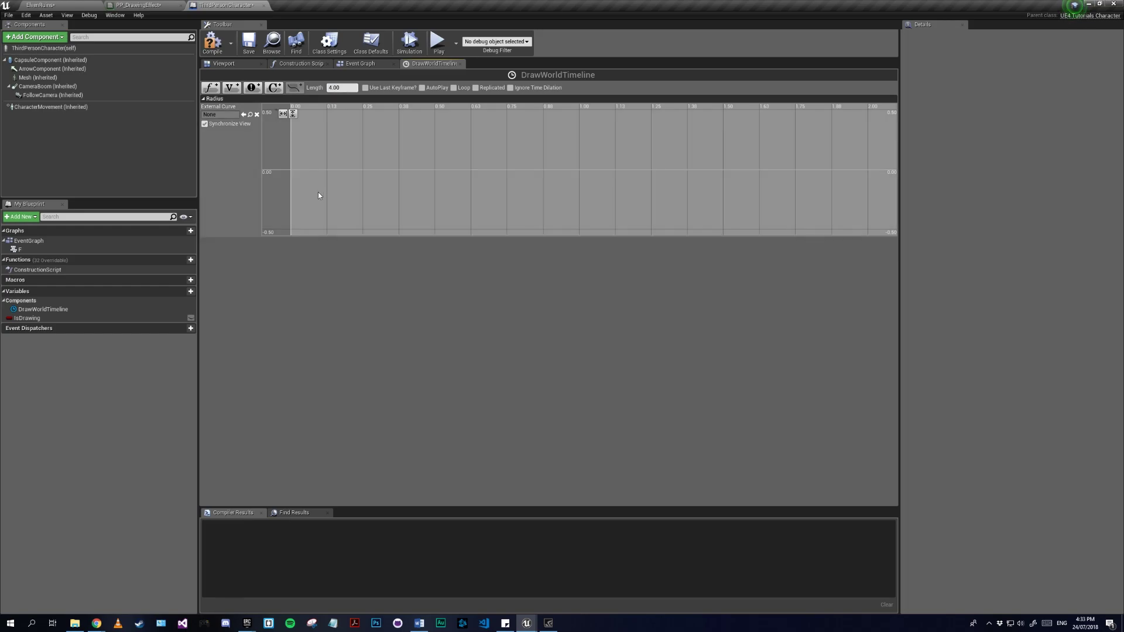
# - Add keys to the Radius track at time 0 with value 0 and time 4 with value 1, and fit the curve in view
pyautogui.keyDown('shift'); pyautogui.click(318, 192); pyautogui.keyUp('shift')
pyautogui.click(328, 114)
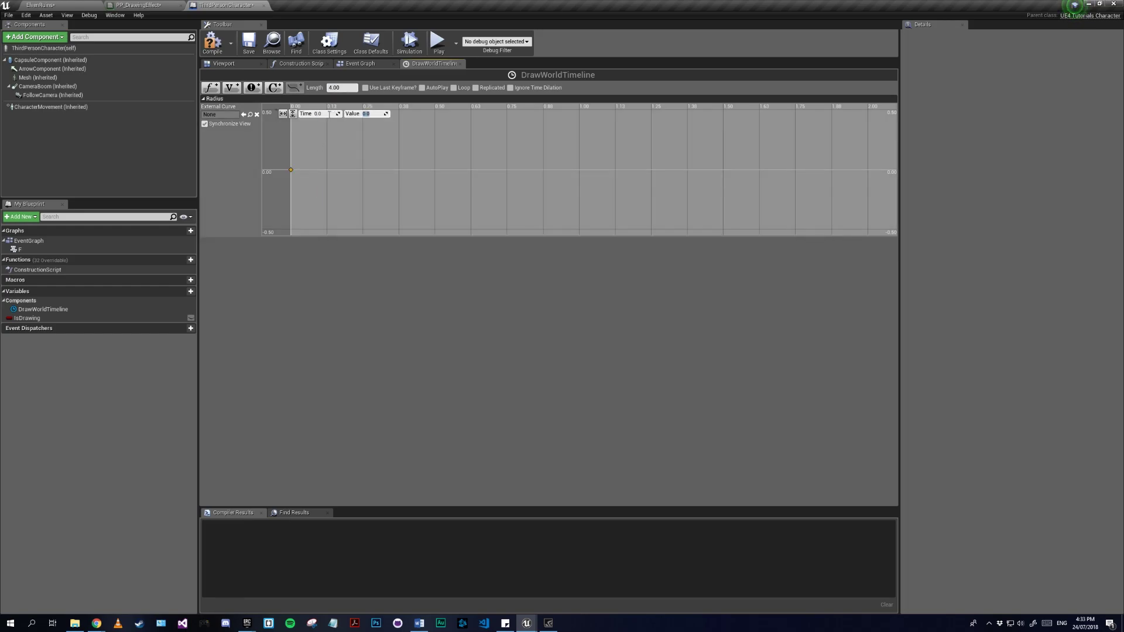
pyautogui.keyDown('shift'); pyautogui.click(530, 142); pyautogui.keyUp('shift')
pyautogui.click(292, 114)
pyautogui.click(282, 114)
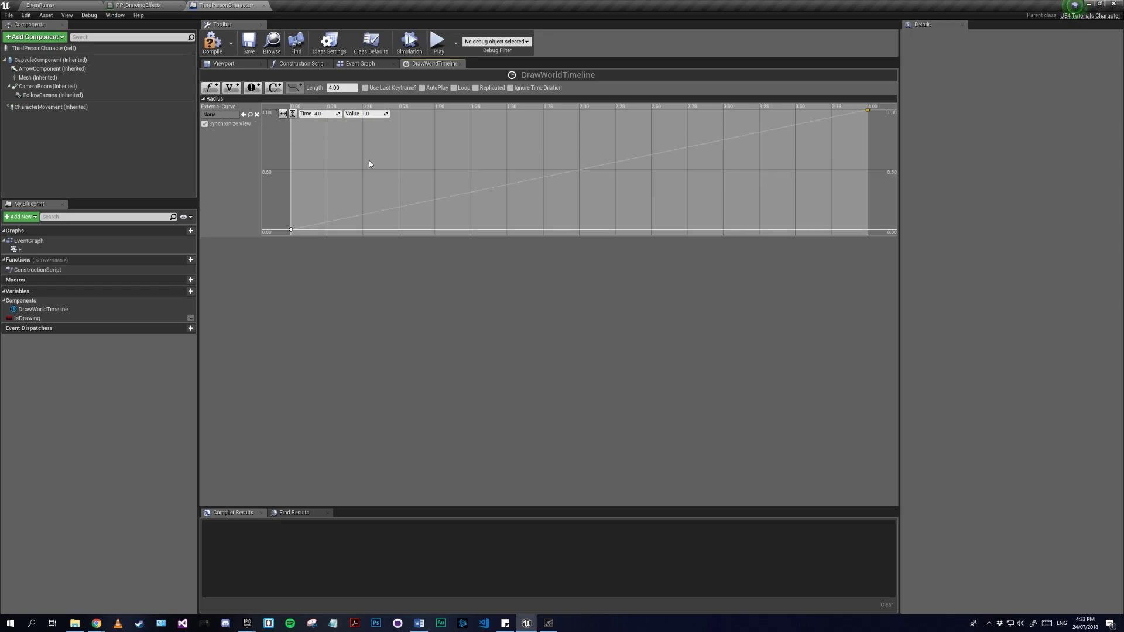
# - Set both Radius keys to User interpolation and raise the first key's tangent so the curve starts steeply and eases out
pyautogui.rightClick(868, 111)
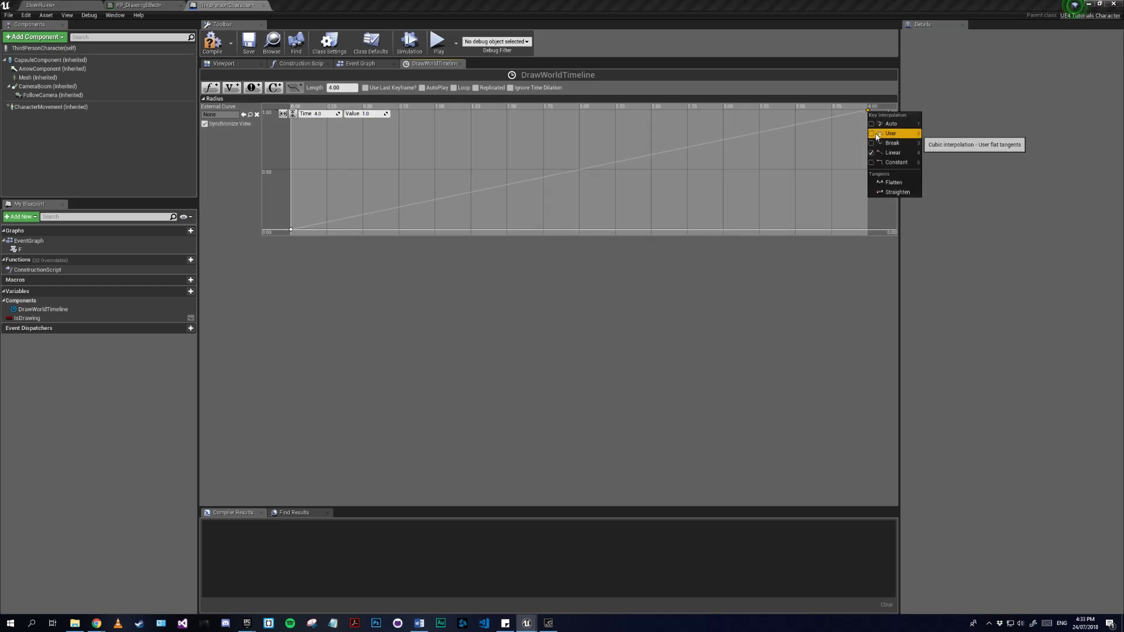
pyautogui.click(880, 133)
pyautogui.rightClick(291, 232)
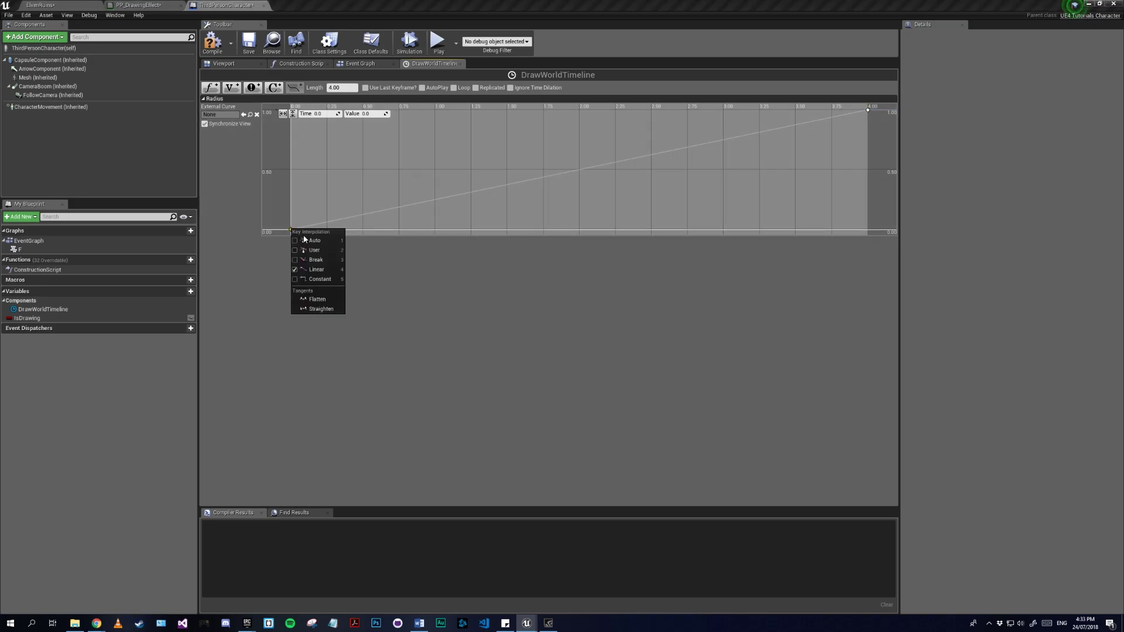
pyautogui.click(304, 252)
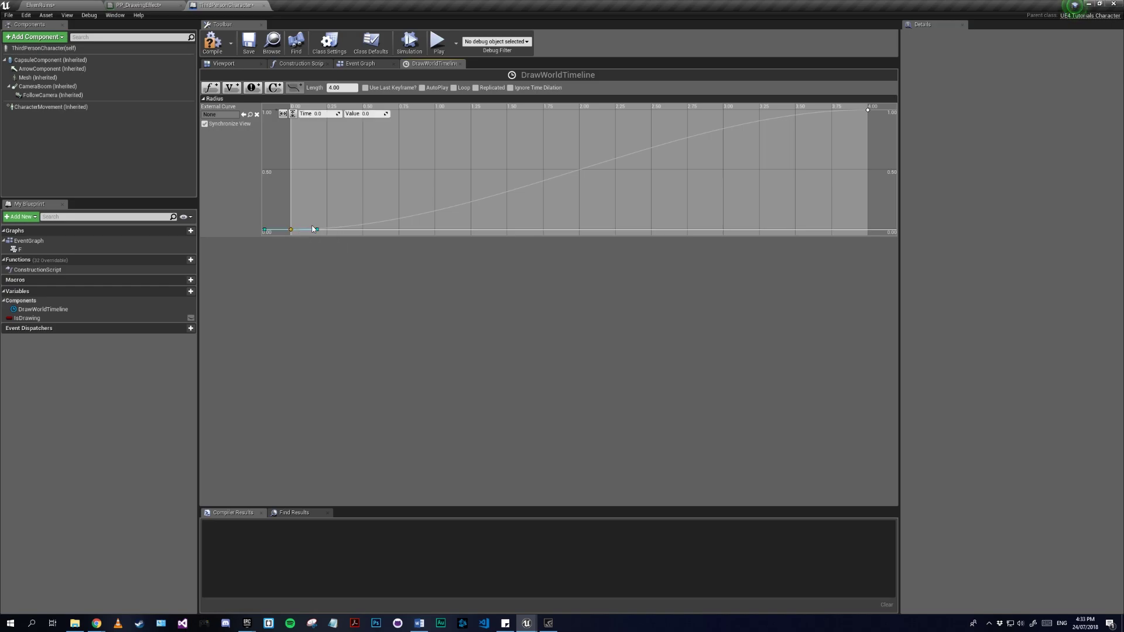
pyautogui.moveTo(318, 230); pyautogui.dragTo(314, 222)
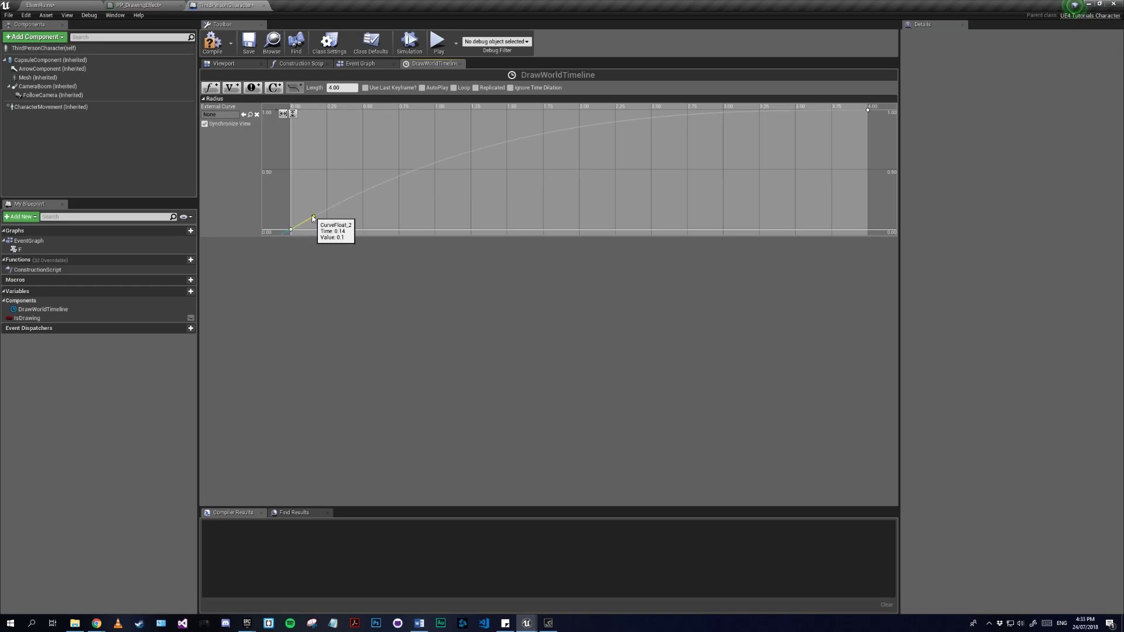
# - Connect the timeline's Radius output to the Parameter Value of Set Scalar Parameter Value and compile the blueprint
pyautogui.click(212, 41)
pyautogui.click(344, 66)
pyautogui.moveTo(620, 319); pyautogui.dragTo(552, 306, button='right')
pyautogui.moveTo(509, 306); pyautogui.dragTo(592, 322)
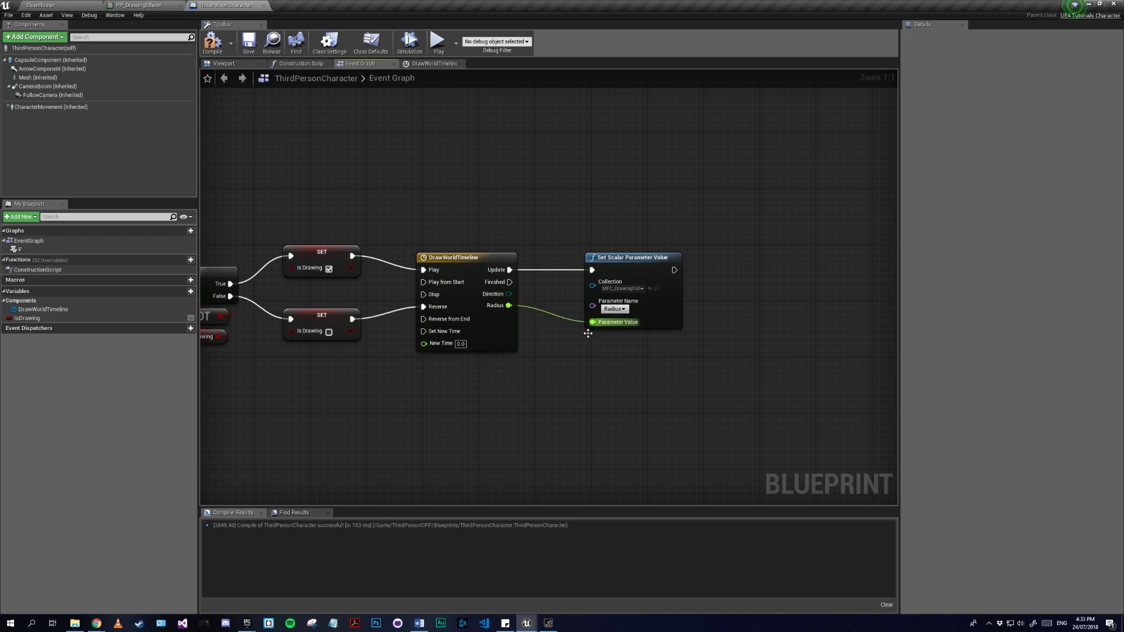
pyautogui.moveTo(561, 373); pyautogui.dragTo(629, 331, button='right')
pyautogui.scroll(-2, 628, 330)
pyautogui.moveTo(472, 353); pyautogui.dragTo(594, 328, button='right')
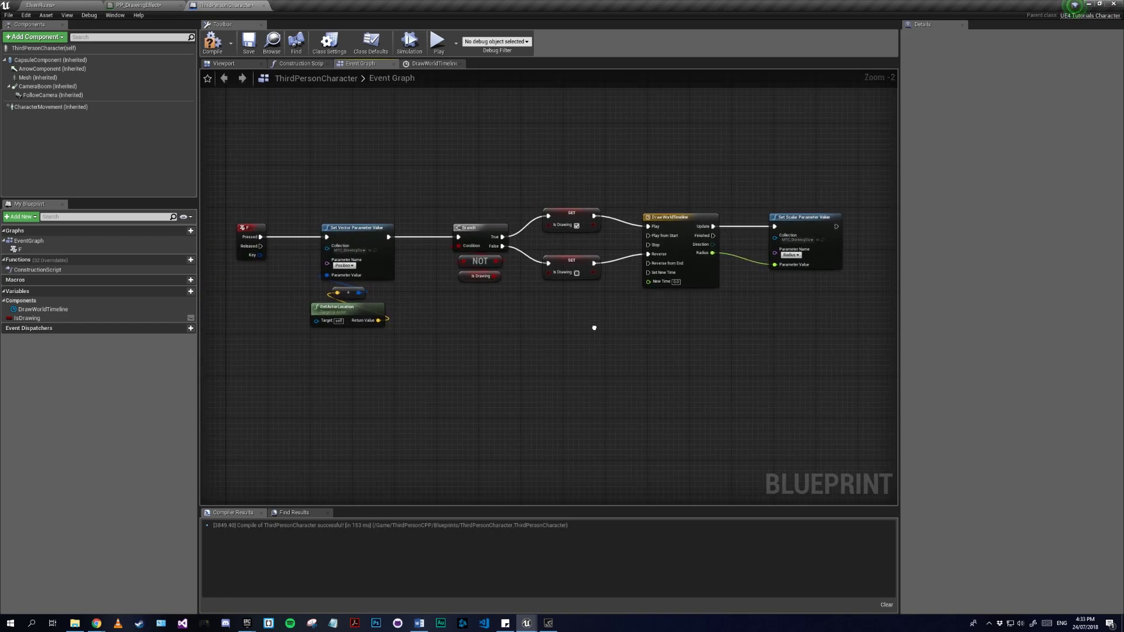
pyautogui.click(212, 39)
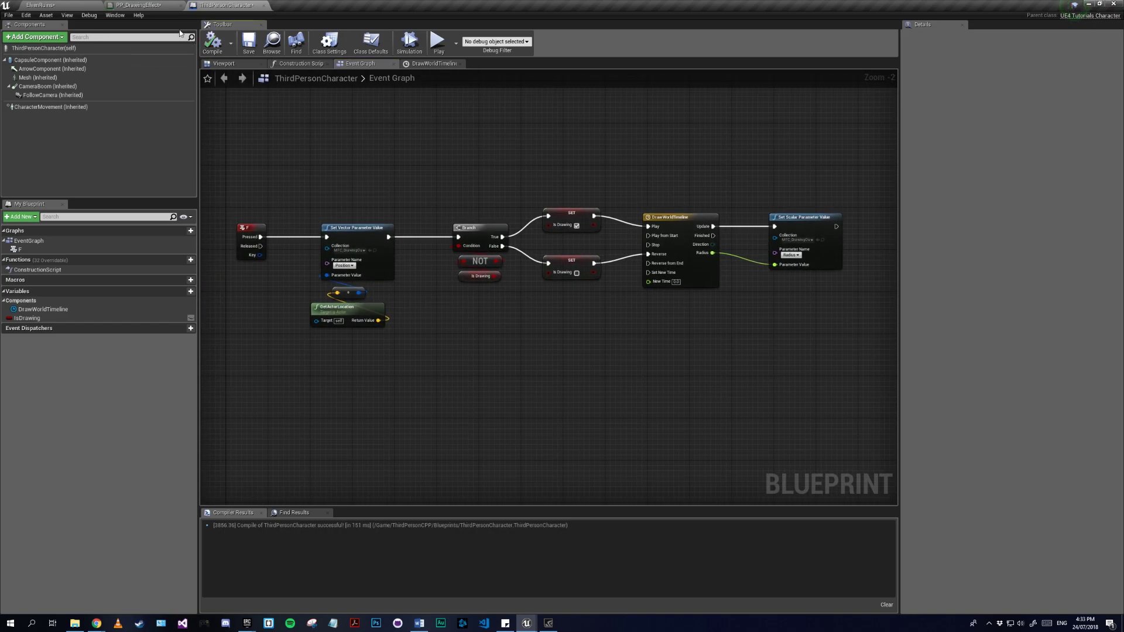
# - Play the level and run the character around the terrace to check the drawing effect around the player, then stop playing
pyautogui.click(80, 4)
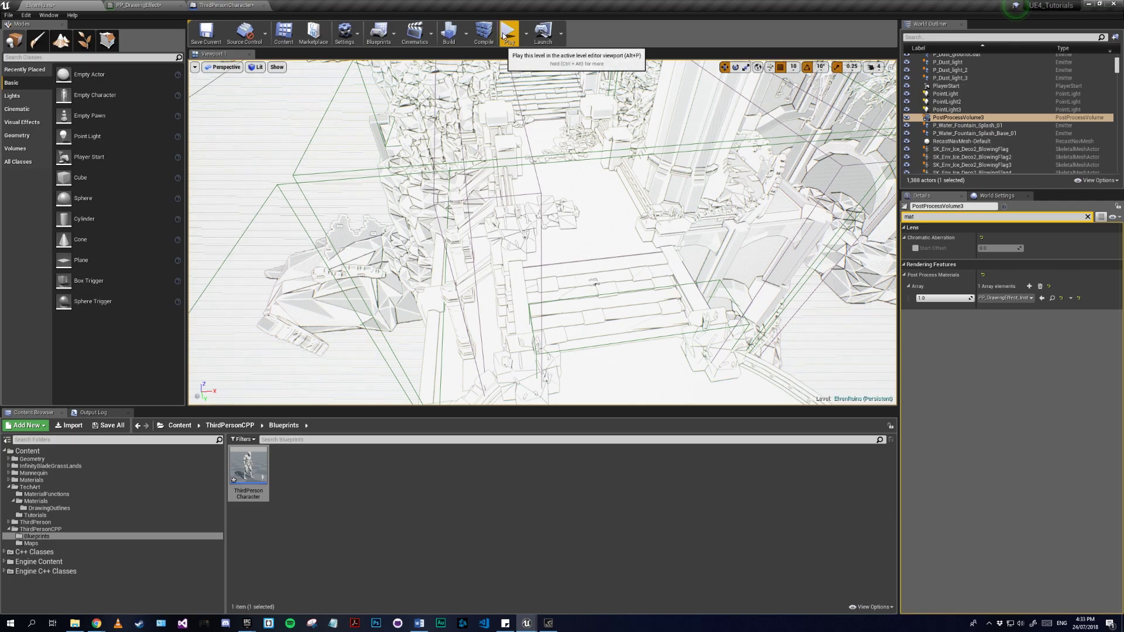
pyautogui.click(509, 32)
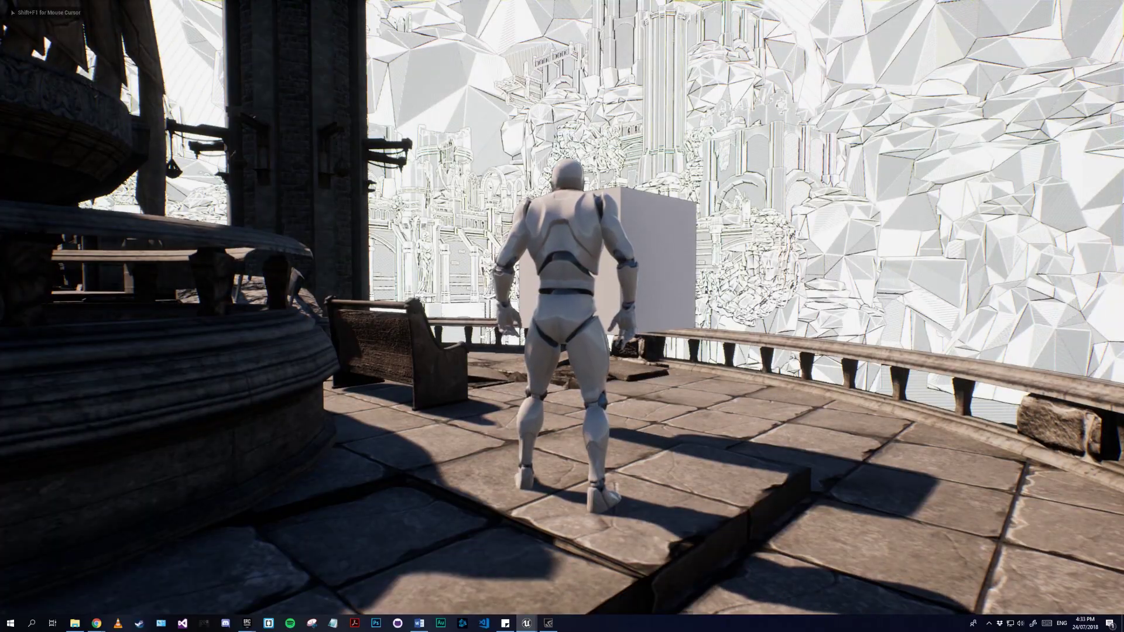
pyautogui.press('d')
pyautogui.press('w')
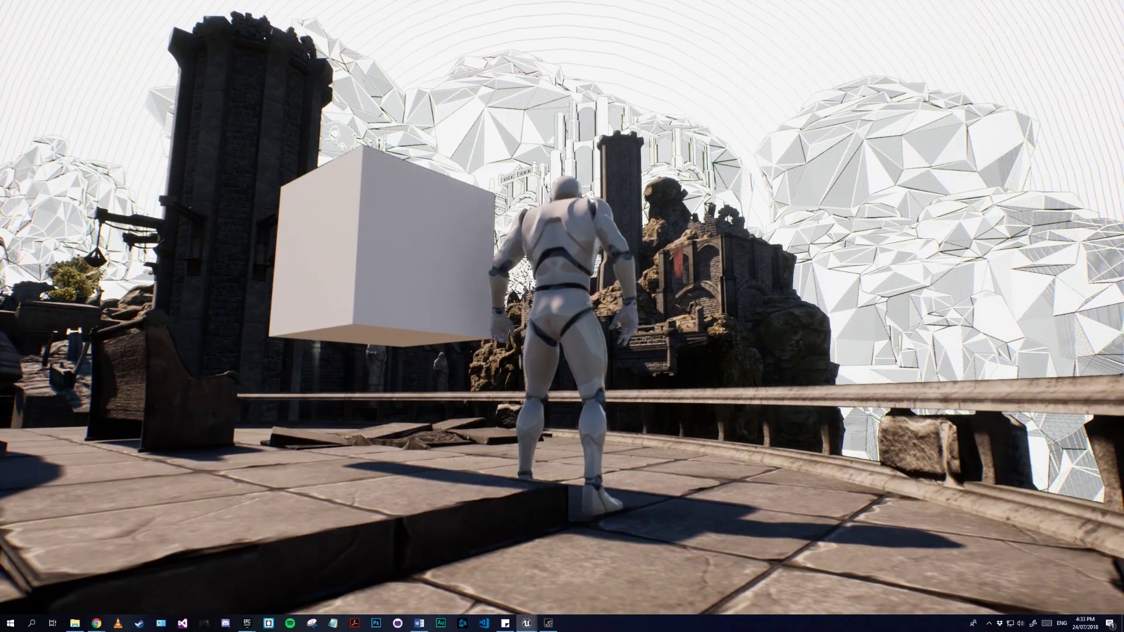
pyautogui.press('w')
pyautogui.press('a')
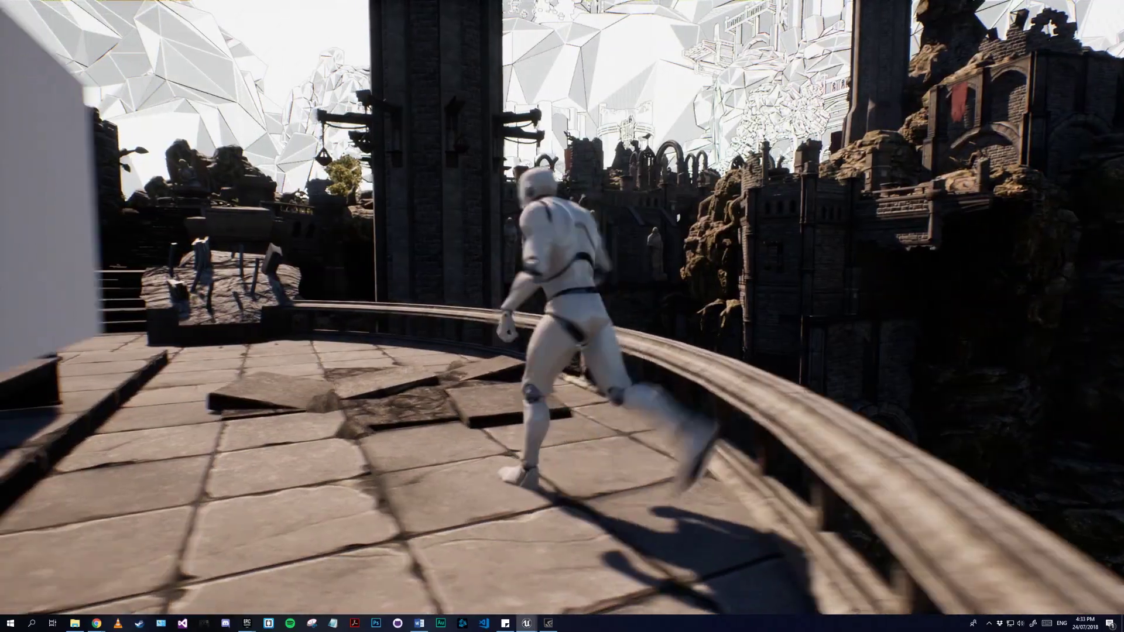
pyautogui.press('w')
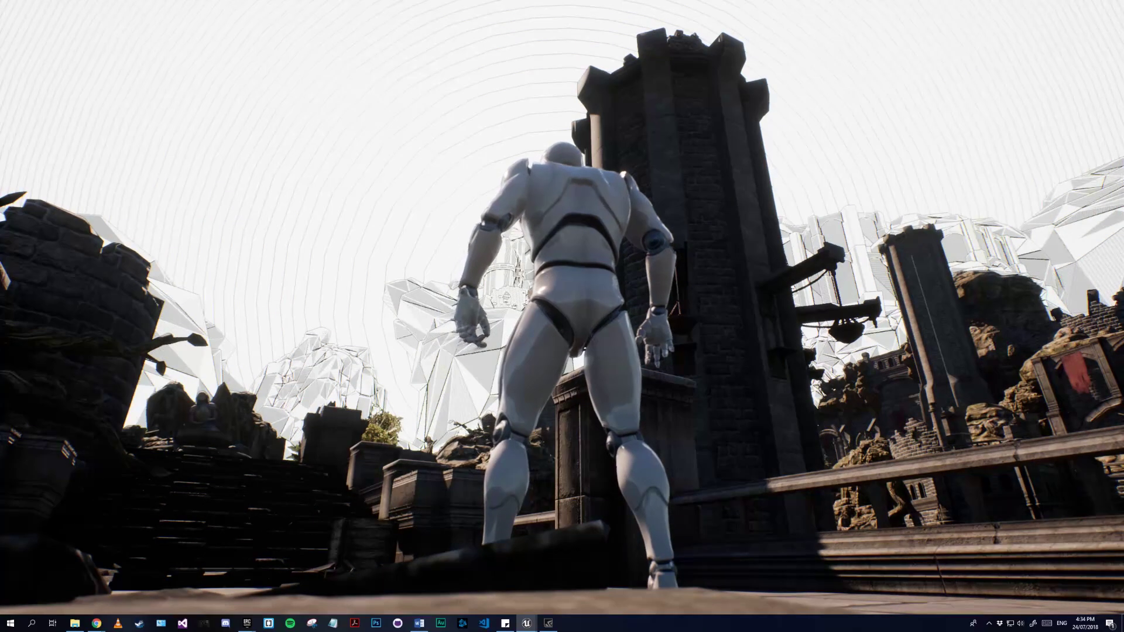
pyautogui.press('w')
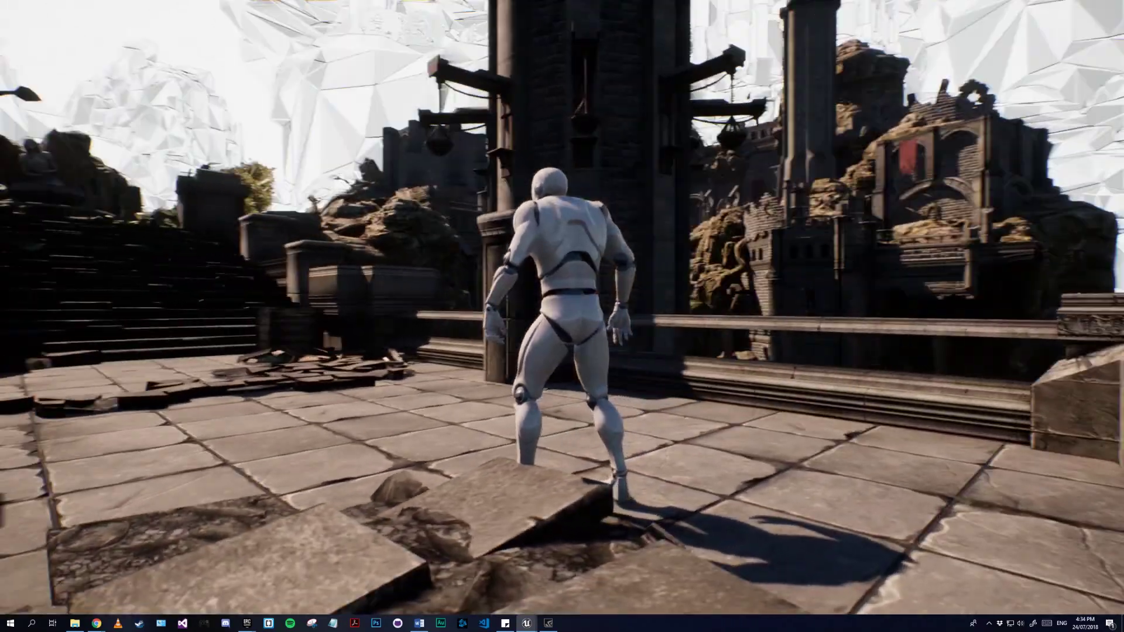
pyautogui.press('w')
pyautogui.press('a')
pyautogui.press('w')
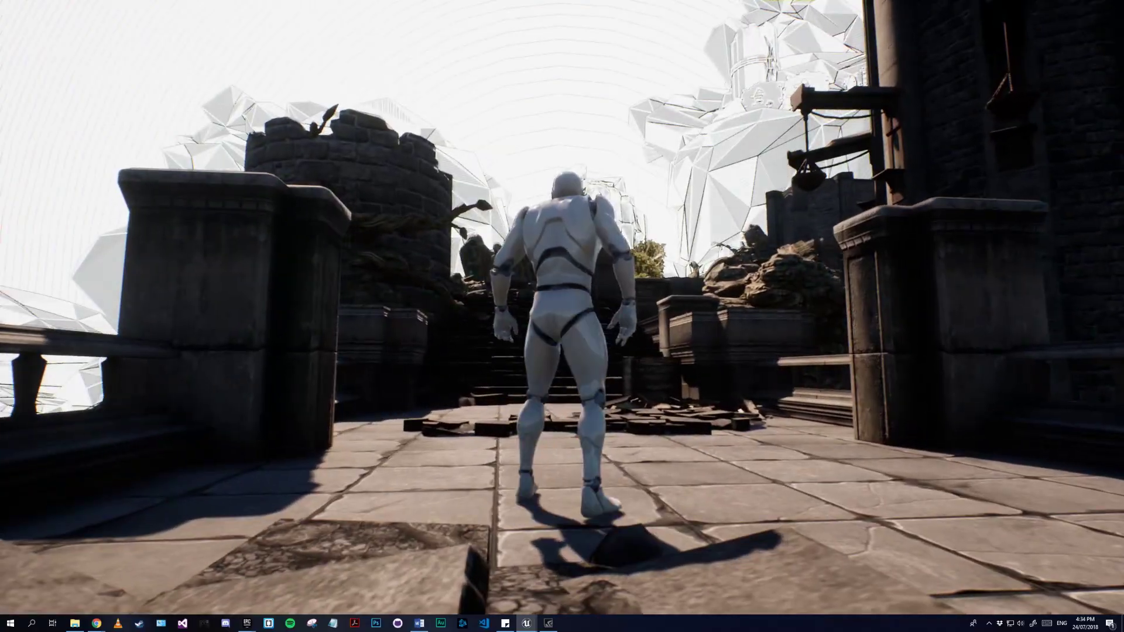
pyautogui.press('Escape')
pyautogui.press('F11')
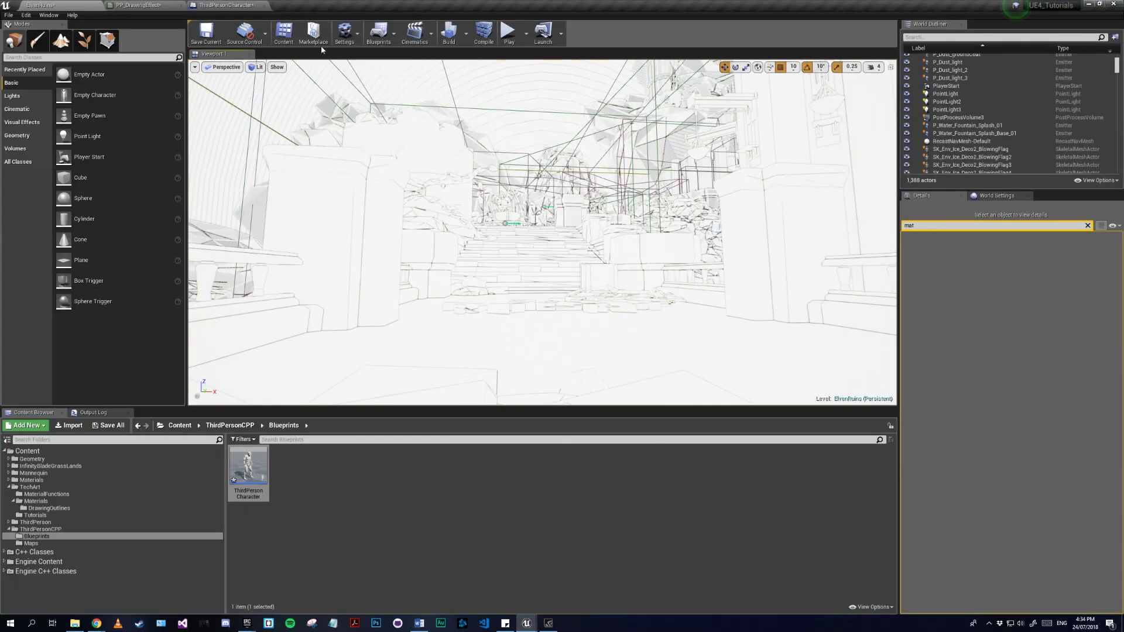
# - In the PP_DrawingEffect material, wrap the sphere mask nodes in a comment reading "Sphere mask that checks if the player is in range"
pyautogui.click(231, 6)
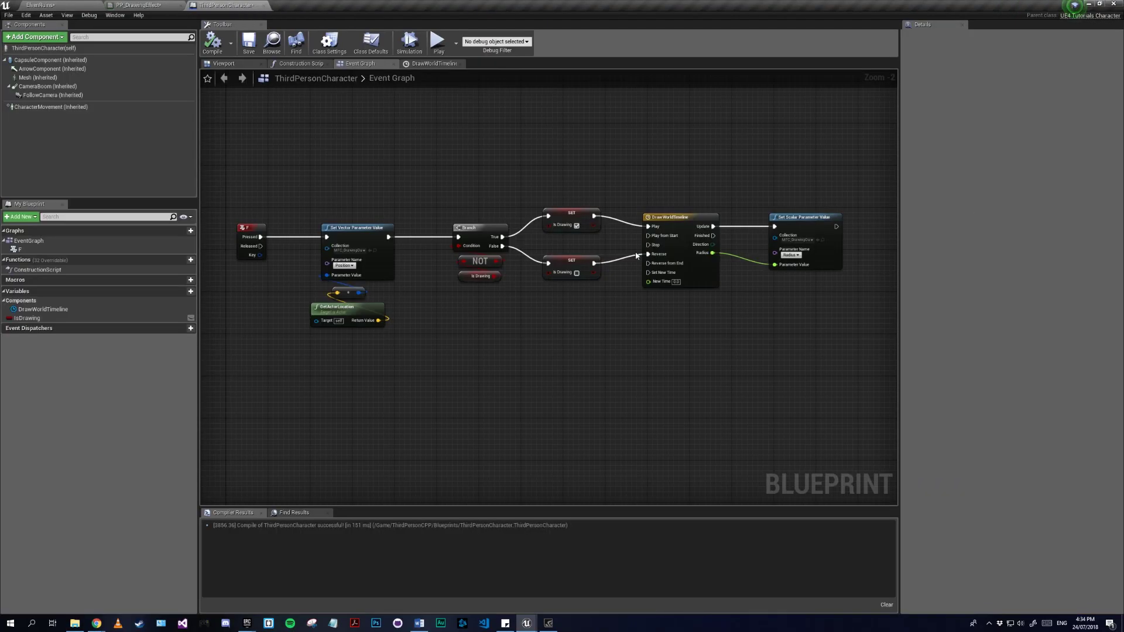
pyautogui.click(144, 5)
pyautogui.moveTo(733, 216); pyautogui.dragTo(301, 354, button='right')
pyautogui.scroll(-5, 301, 353)
pyautogui.moveTo(402, 331); pyautogui.dragTo(692, 237, button='right')
pyautogui.scroll(2, 418, 264)
pyautogui.moveTo(416, 232); pyautogui.dragTo(757, 450)
pyautogui.press('c')
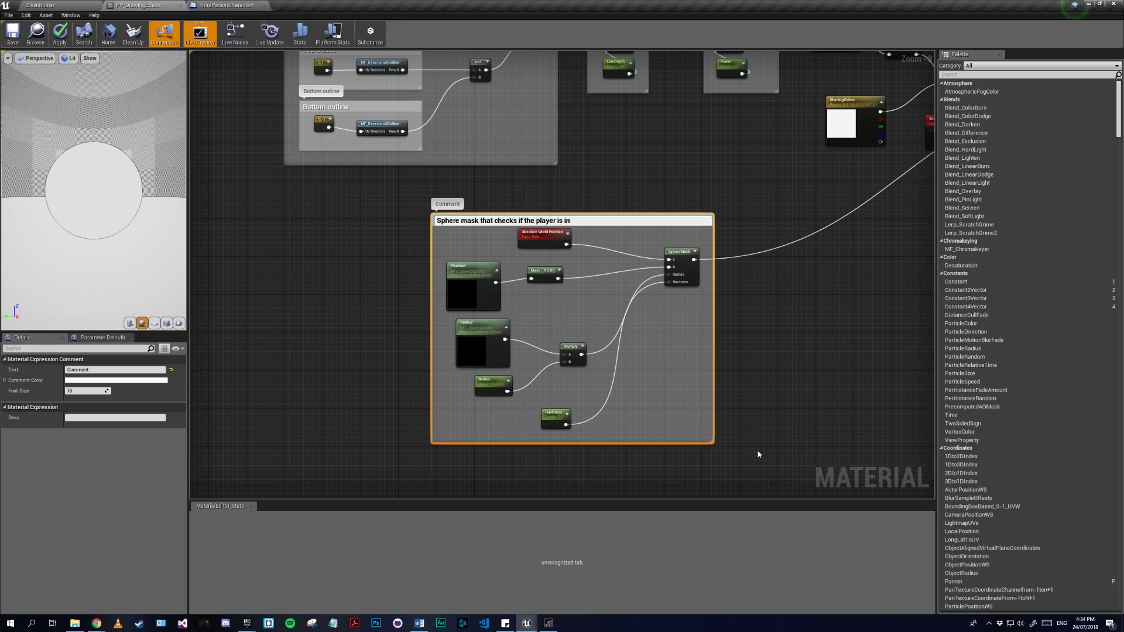
pyautogui.write('range')
# - Rearrange the final nodes of the material, moving the PP_DrawingEffect output node well away from the Lerp to make room
pyautogui.moveTo(808, 302); pyautogui.dragTo(273, 454, button='right')
pyautogui.moveTo(743, 185); pyautogui.dragTo(827, 183)
pyautogui.moveTo(562, 306); pyautogui.dragTo(460, 272)
pyautogui.moveTo(492, 271); pyautogui.dragTo(568, 281)
pyautogui.moveTo(783, 316); pyautogui.dragTo(620, 367, button='right')
pyautogui.moveTo(628, 242); pyautogui.dragTo(738, 240)
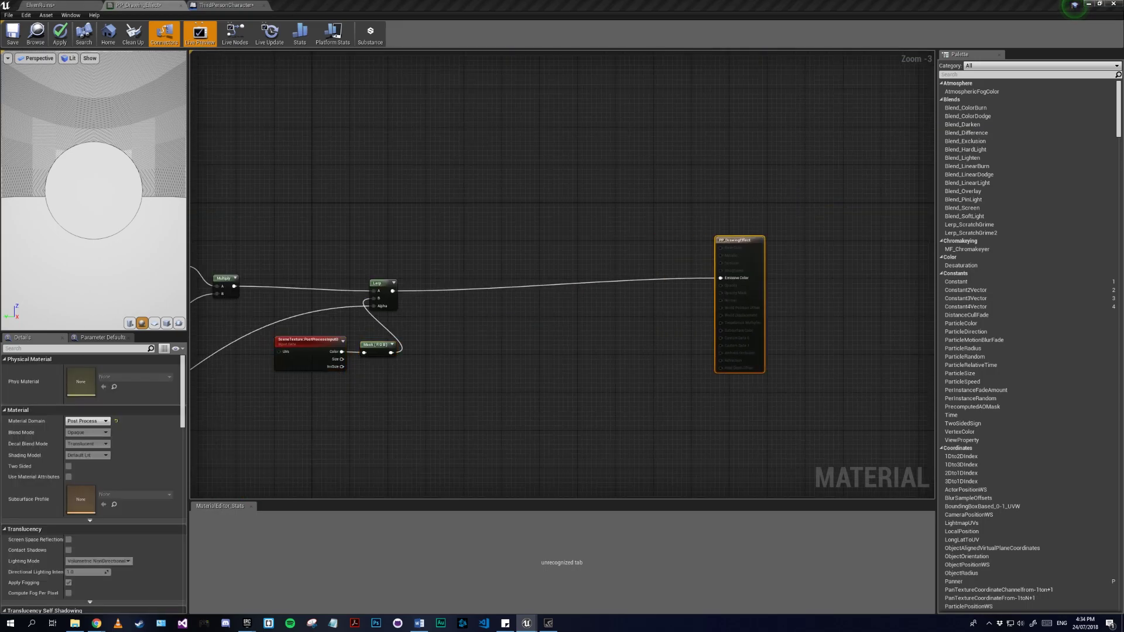
pyautogui.moveTo(459, 331); pyautogui.dragTo(525, 331, button='right')
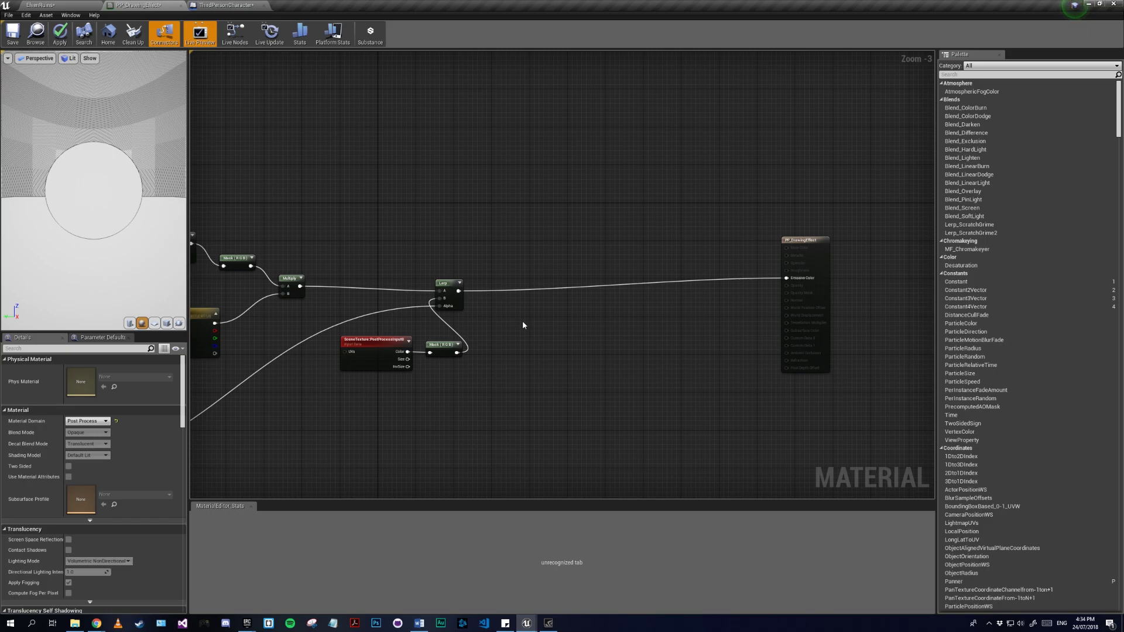
# - Add a second Lerp node with the first Lerp feeding its A input and its output connected to Emissive Color
pyautogui.scroll(2, 522, 321)
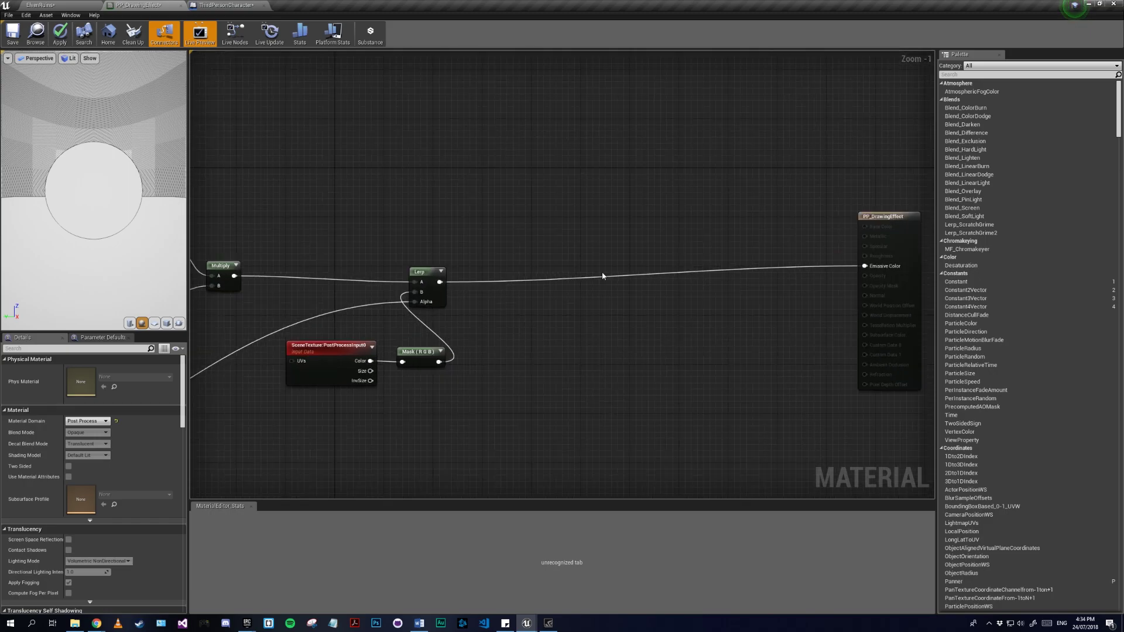
pyautogui.scroll(1, 603, 276)
pyautogui.click(604, 275)
pyautogui.moveTo(610, 287); pyautogui.dragTo(417, 283)
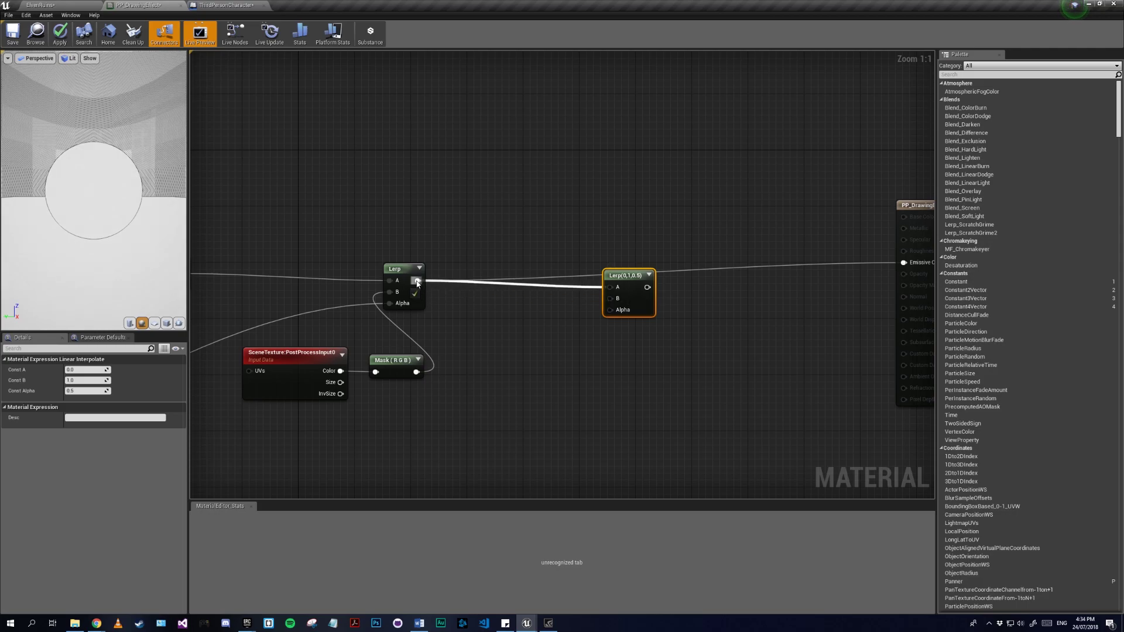
pyautogui.moveTo(644, 287); pyautogui.dragTo(903, 263)
pyautogui.moveTo(625, 279); pyautogui.dragTo(643, 273)
# - Duplicate the SceneTexture:PostProcessInput0 and Mask (R G B) nodes that feed the first Lerp, placing the copies below the second Lerp
pyautogui.moveTo(546, 326); pyautogui.dragTo(623, 307, button='right')
pyautogui.moveTo(350, 314); pyautogui.dragTo(514, 395)
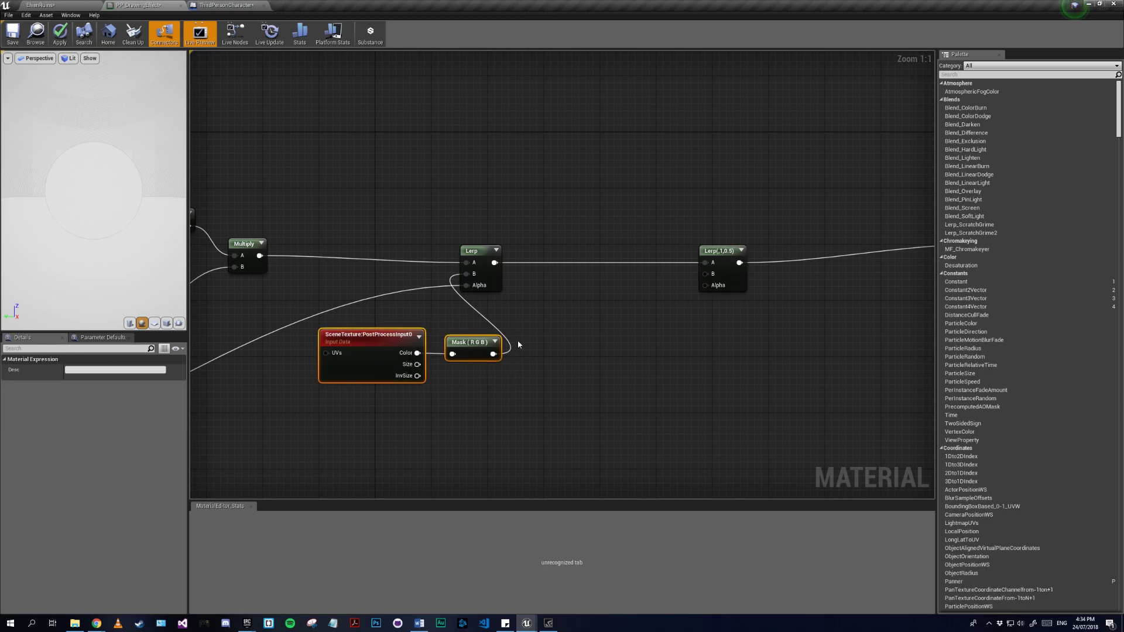
pyautogui.hotkey('ctrl', 'c')
pyautogui.hotkey('ctrl', 'v')
pyautogui.moveTo(638, 309); pyautogui.dragTo(694, 305)
pyautogui.click(667, 309)
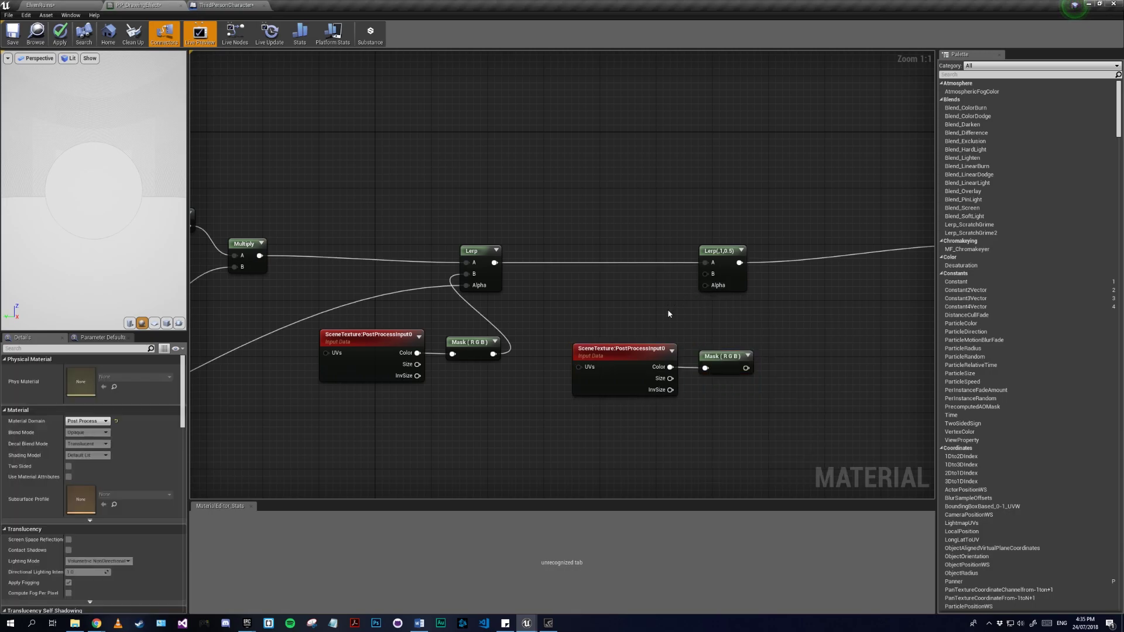
# - Shift the second Lerp and the PP_DrawingEffect output node farther from the first Lerp to make room for the duplicated nodes
pyautogui.moveTo(667, 309); pyautogui.dragTo(521, 308, button='right')
pyautogui.moveTo(534, 396); pyautogui.dragTo(591, 415)
pyautogui.moveTo(748, 300); pyautogui.dragTo(657, 318, button='right')
pyautogui.moveTo(435, 240); pyautogui.dragTo(752, 341)
pyautogui.moveTo(742, 317); pyautogui.dragTo(865, 318)
pyautogui.click(518, 223)
pyautogui.moveTo(442, 212); pyautogui.dragTo(761, 305)
pyautogui.moveTo(776, 225); pyautogui.dragTo(874, 232)
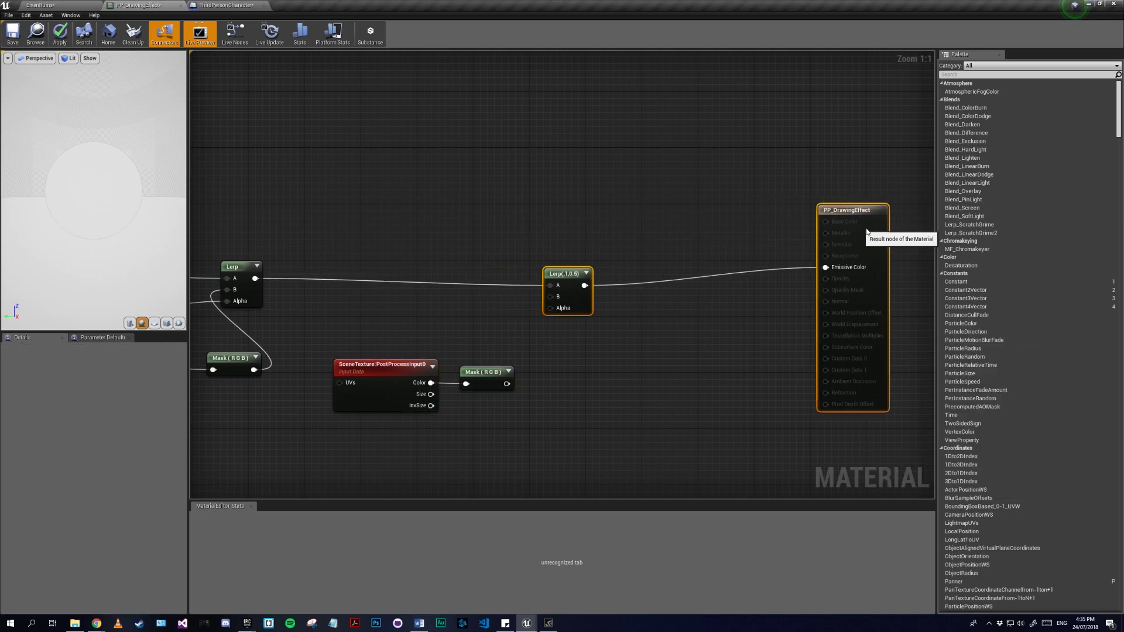
# - Connect the duplicated Mask (R G B) to the second Lerp's B input and place the duplicated pair closer to that Lerp
pyautogui.click(591, 378)
pyautogui.moveTo(506, 384); pyautogui.dragTo(568, 298)
pyautogui.moveTo(319, 338); pyautogui.dragTo(506, 350)
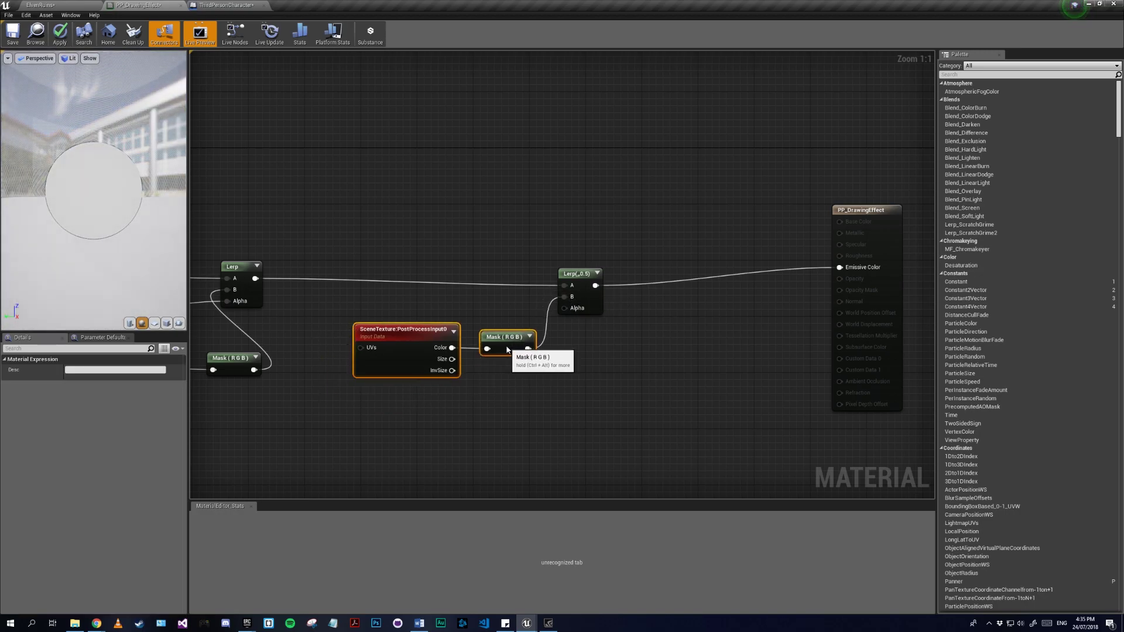
# - Copy the Radius collection parameter from the sphere mask group, paste it below the second Lerp and connect it to the Alpha input
pyautogui.moveTo(473, 412); pyautogui.dragTo(583, 376, button='right')
pyautogui.moveTo(467, 361); pyautogui.dragTo(637, 313, button='right')
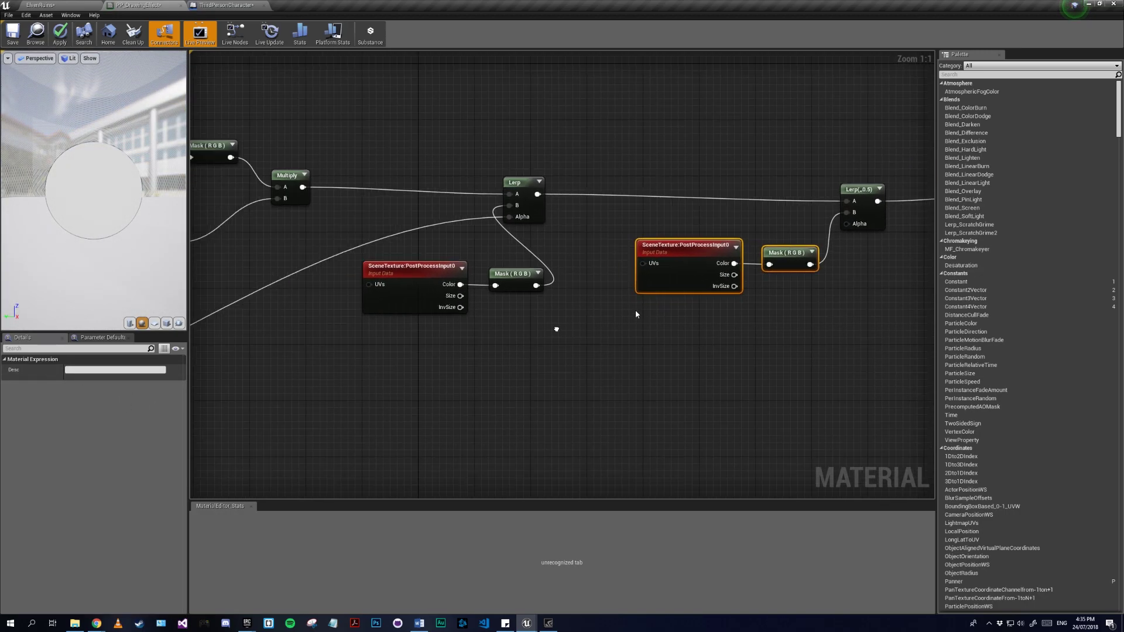
pyautogui.scroll(-5, 556, 332)
pyautogui.moveTo(468, 381); pyautogui.dragTo(913, 329, button='right')
pyautogui.scroll(4, 587, 371)
pyautogui.click(676, 364)
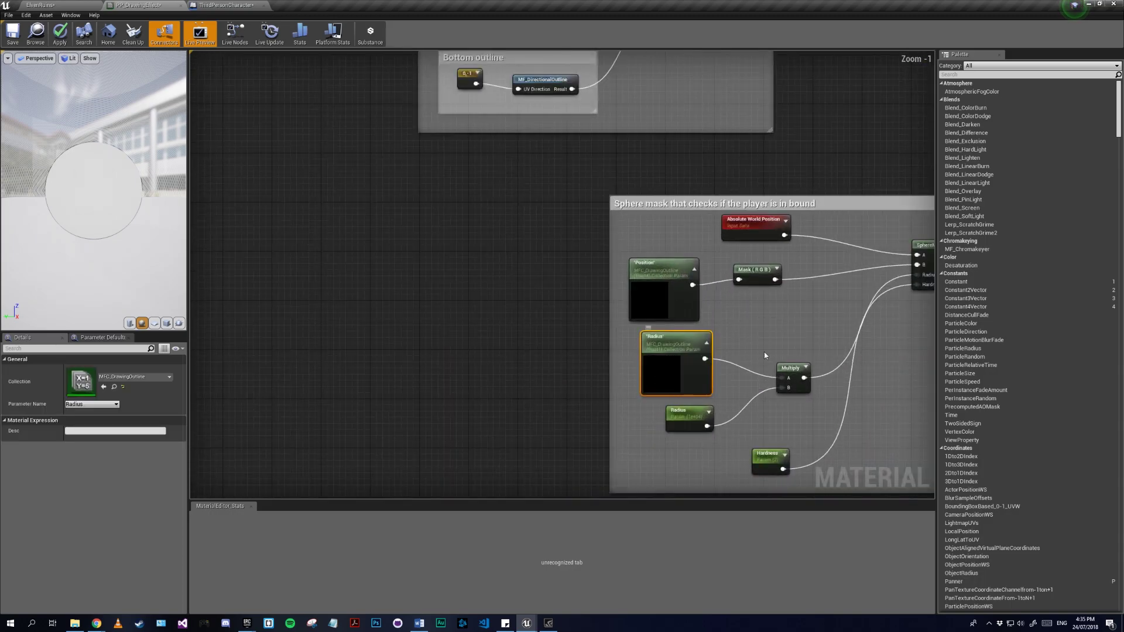
pyautogui.moveTo(764, 352); pyautogui.dragTo(191, 498, button='right')
pyautogui.moveTo(829, 317); pyautogui.dragTo(531, 375, button='right')
pyautogui.scroll(1, 531, 374)
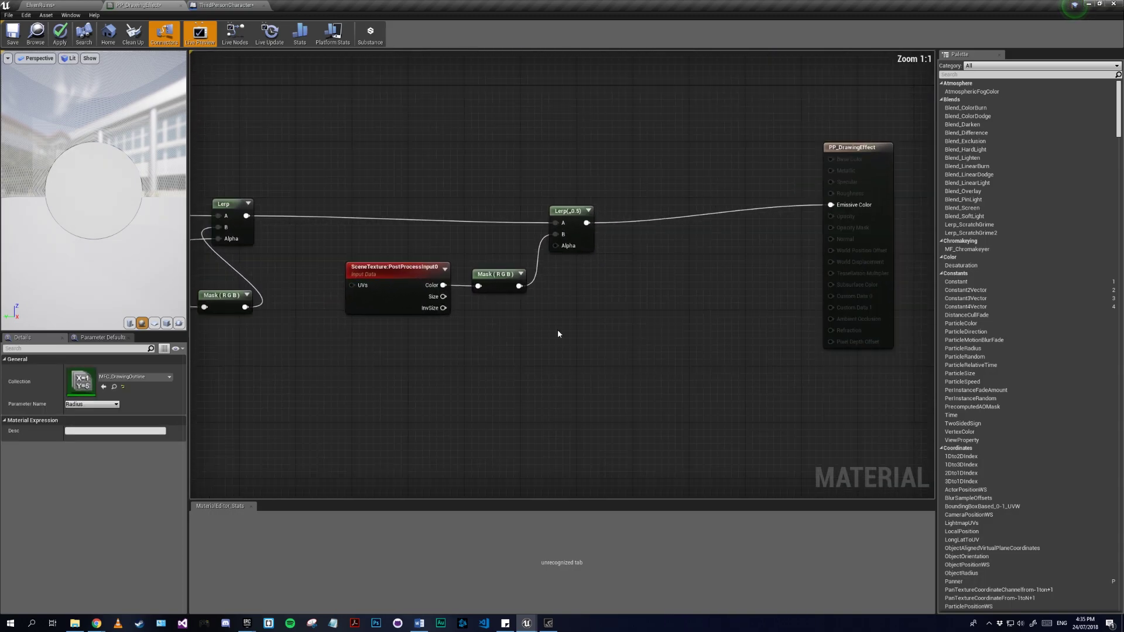
pyautogui.hotkey('ctrl', 'v')
pyautogui.moveTo(638, 288); pyautogui.dragTo(560, 245)
pyautogui.moveTo(595, 293); pyautogui.dragTo(540, 315)
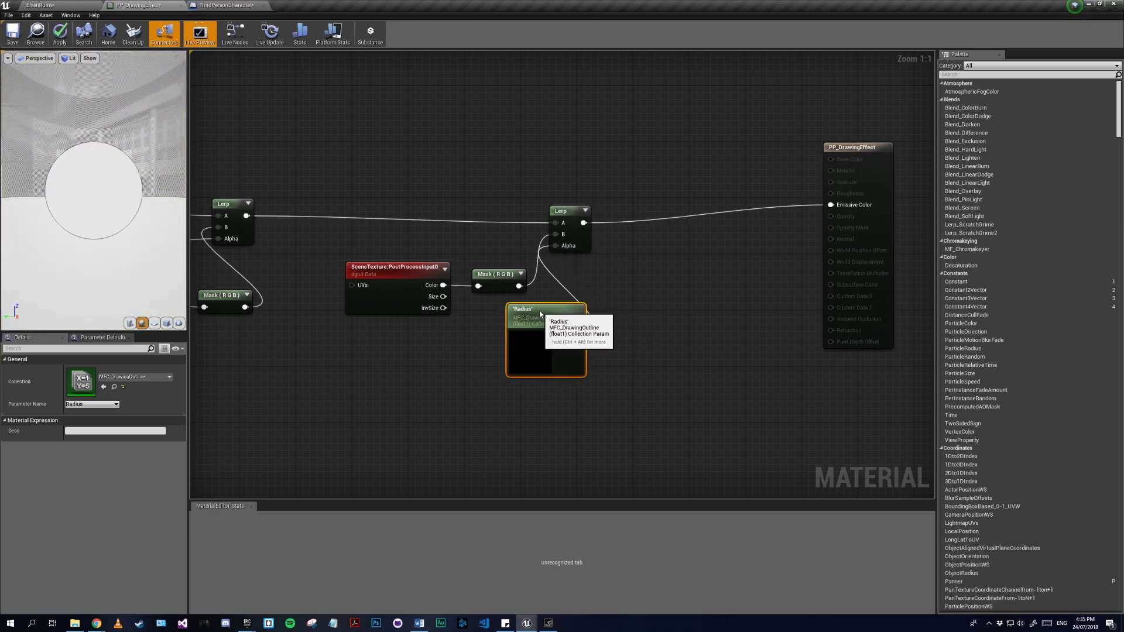
# - Apply the material changes and play the level from the level editor in full screen with mouse control
pyautogui.click(59, 31)
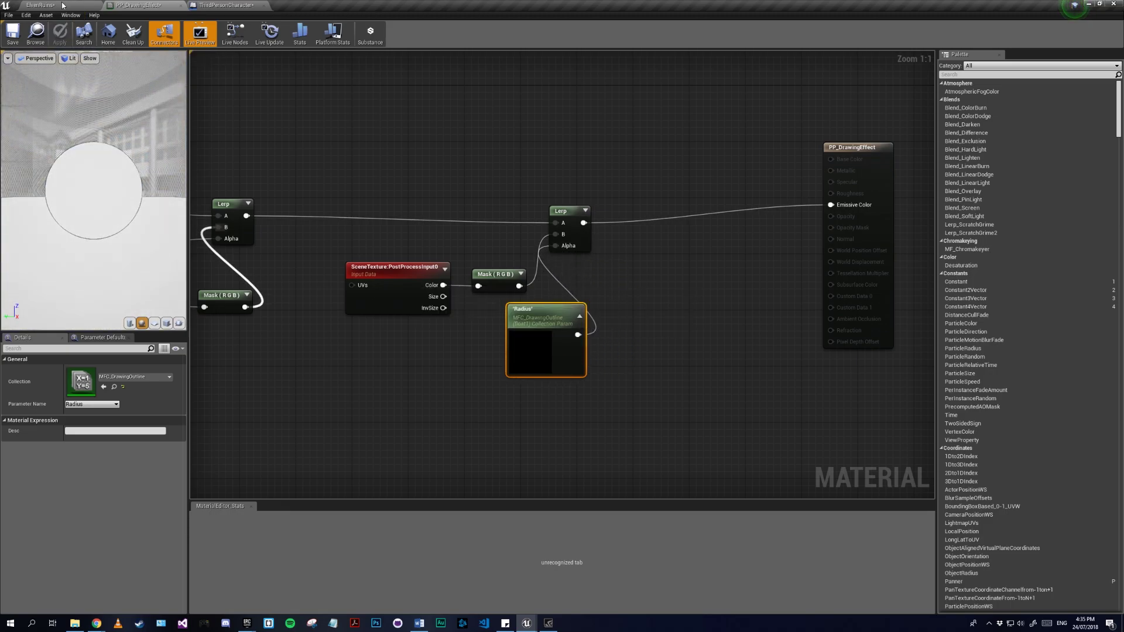
pyautogui.click(58, 5)
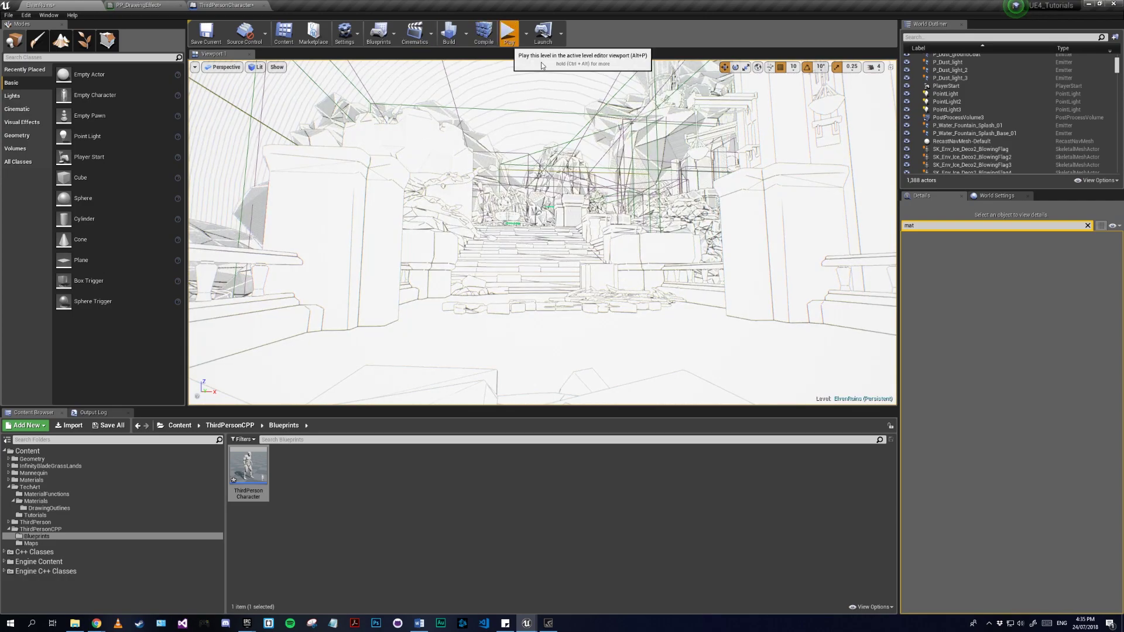
pyautogui.click(509, 29)
pyautogui.press('F11')
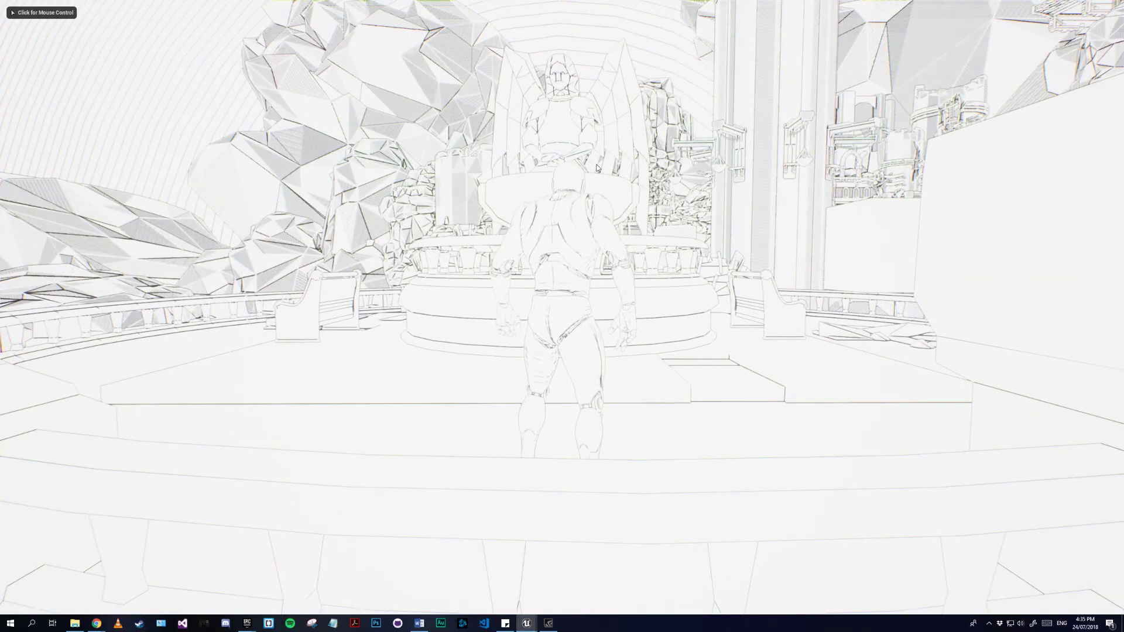
pyautogui.click(562, 308)
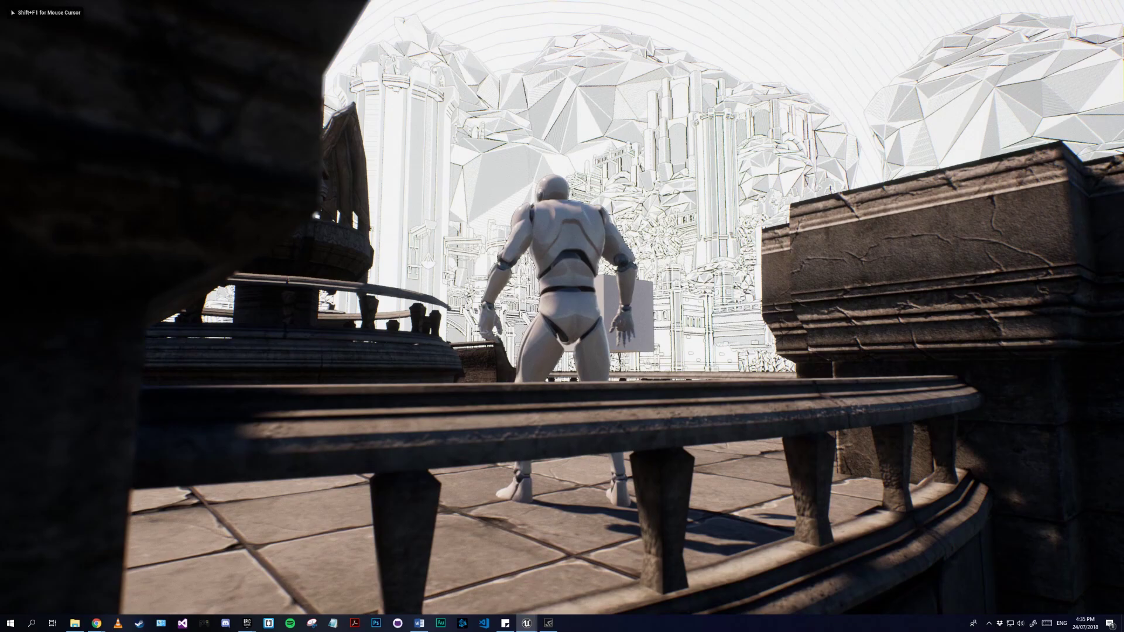
# - Run the character around the terrace and up the stairs to check the transition of the drawing effect, ending with play stopped
pyautogui.press('w')
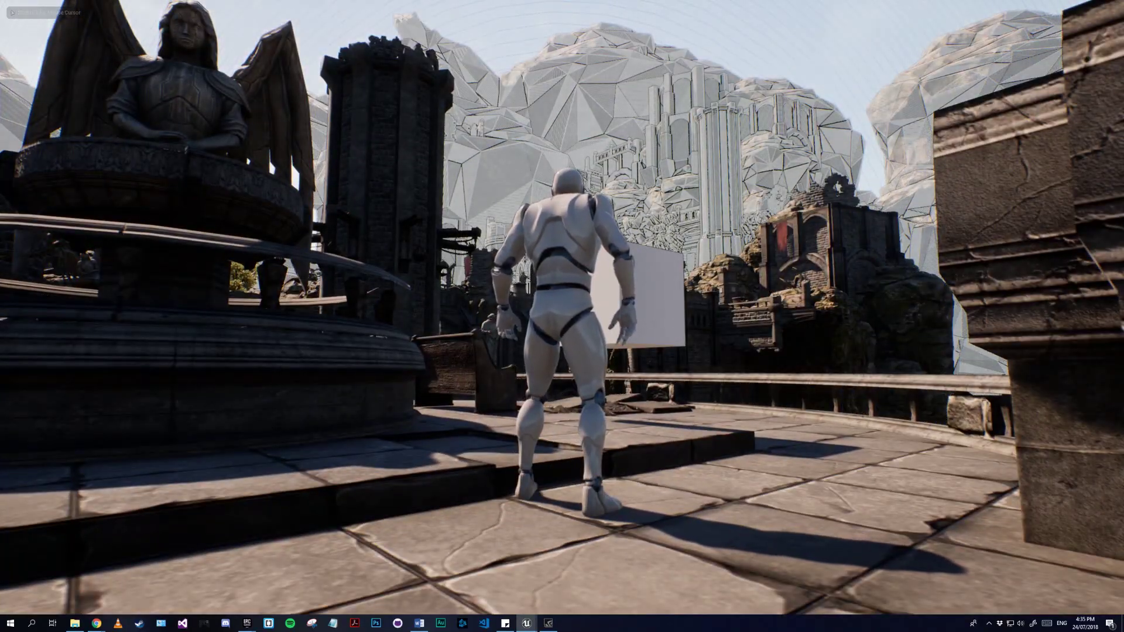
pyautogui.press('w')
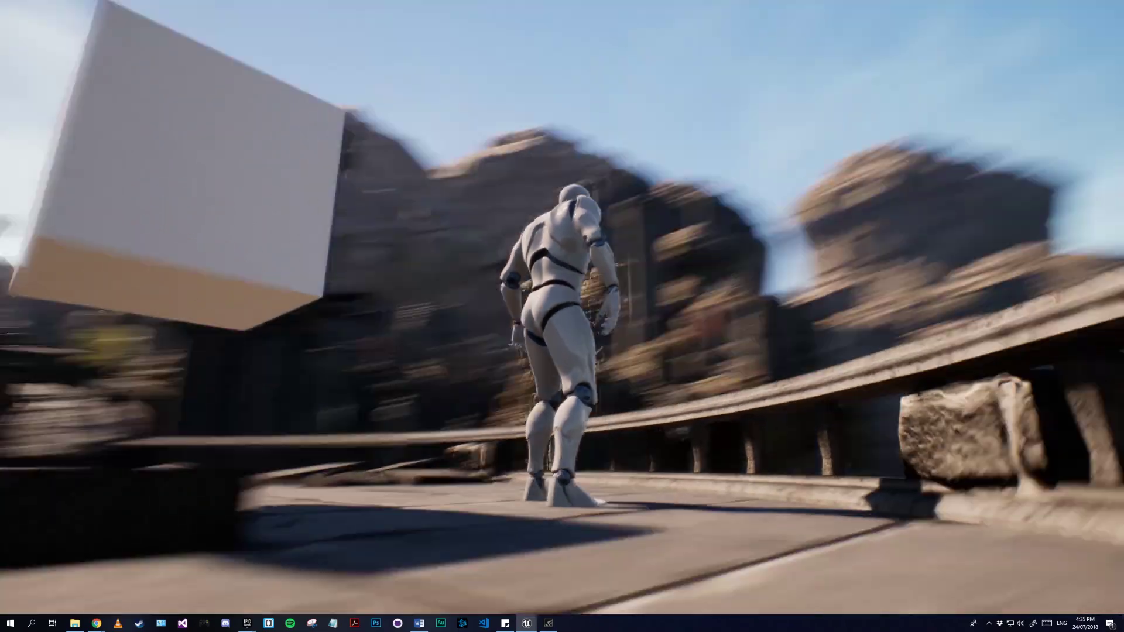
pyautogui.press('w')
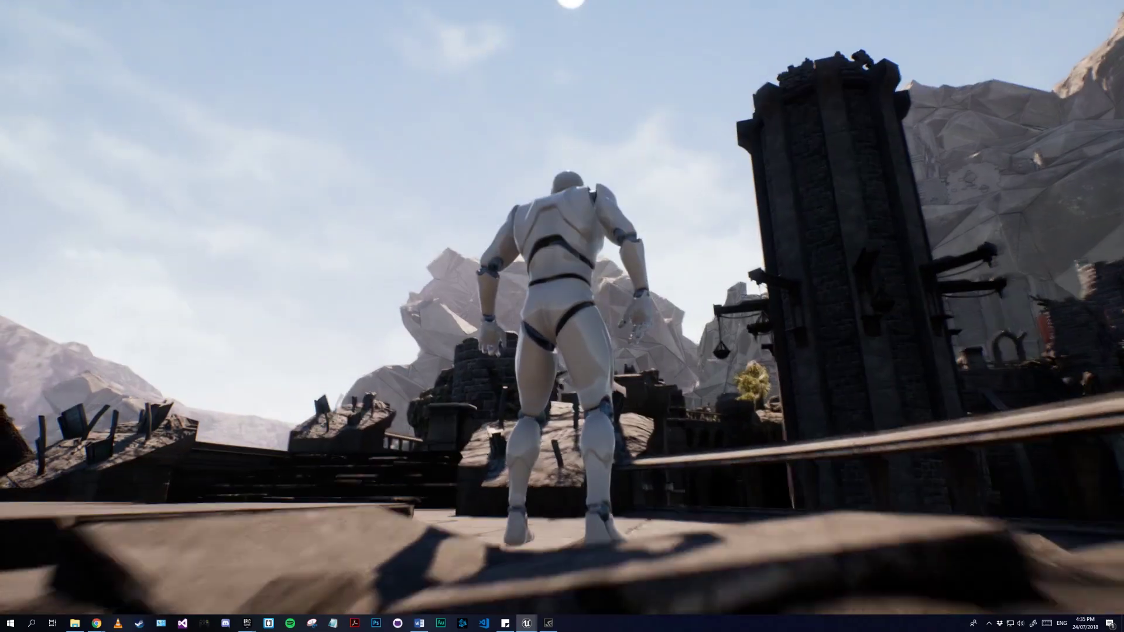
pyautogui.press('a')
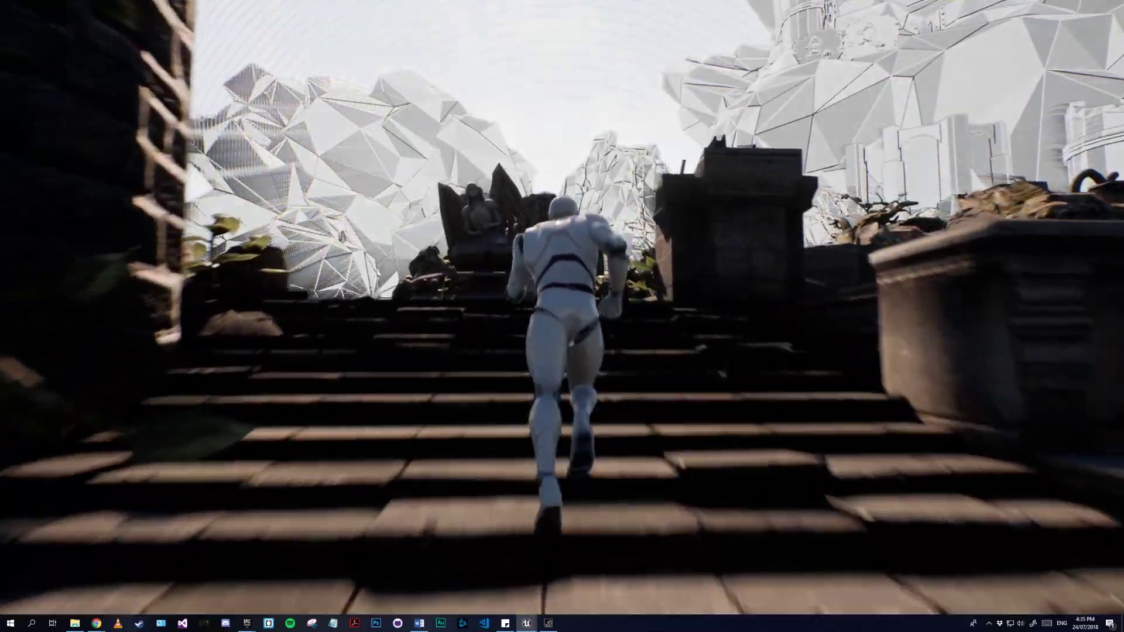
pyautogui.press('w')
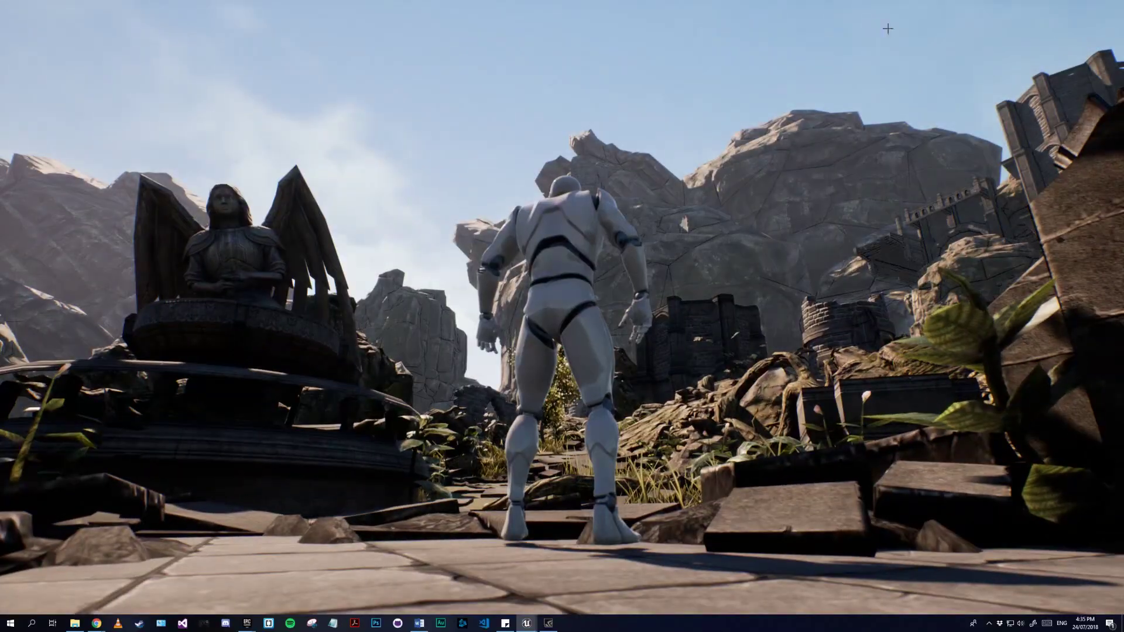
pyautogui.press('Escape')
pyautogui.press('F11')
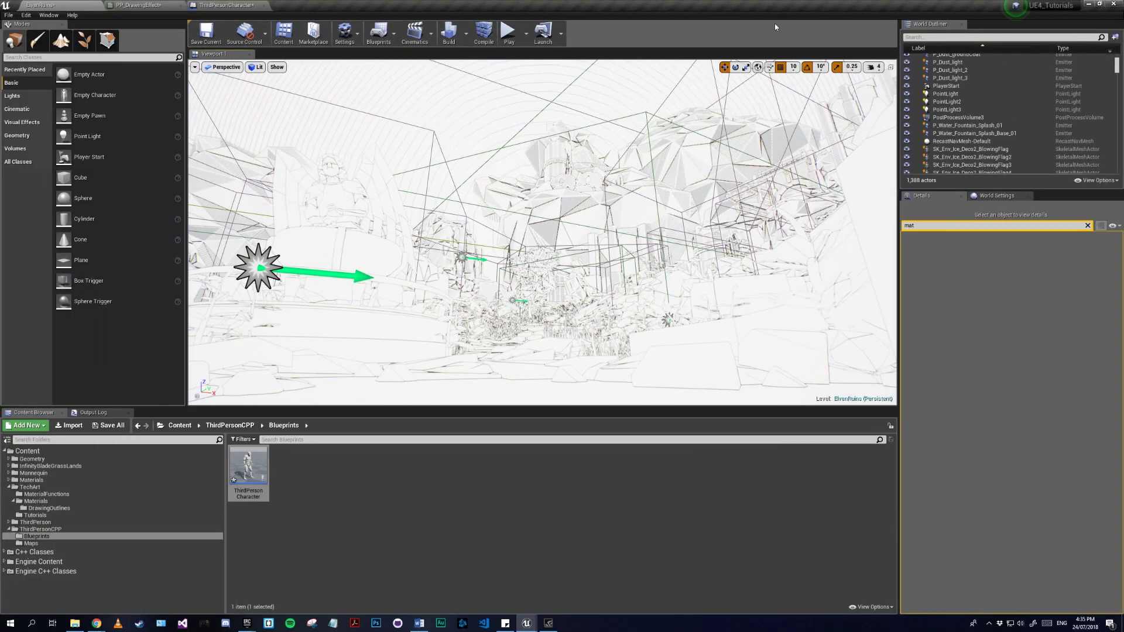
# - Return to the PP_DrawingEffect material and review how the sphere mask group and both Lerp nodes are connected
pyautogui.click(157, 6)
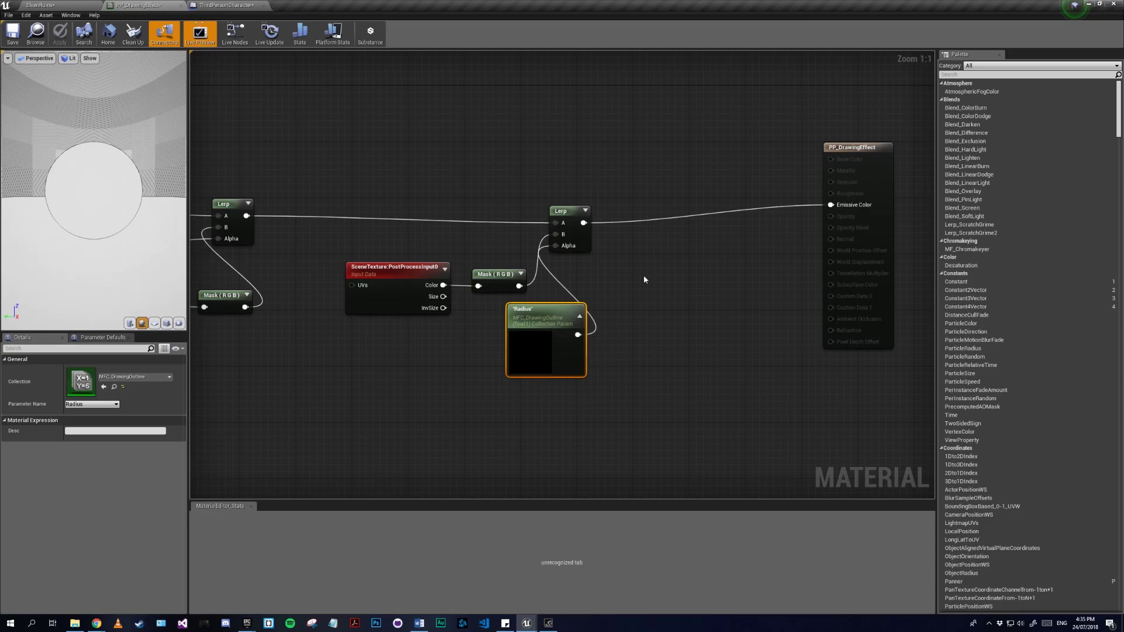
pyautogui.moveTo(644, 279); pyautogui.dragTo(734, 285, button='right')
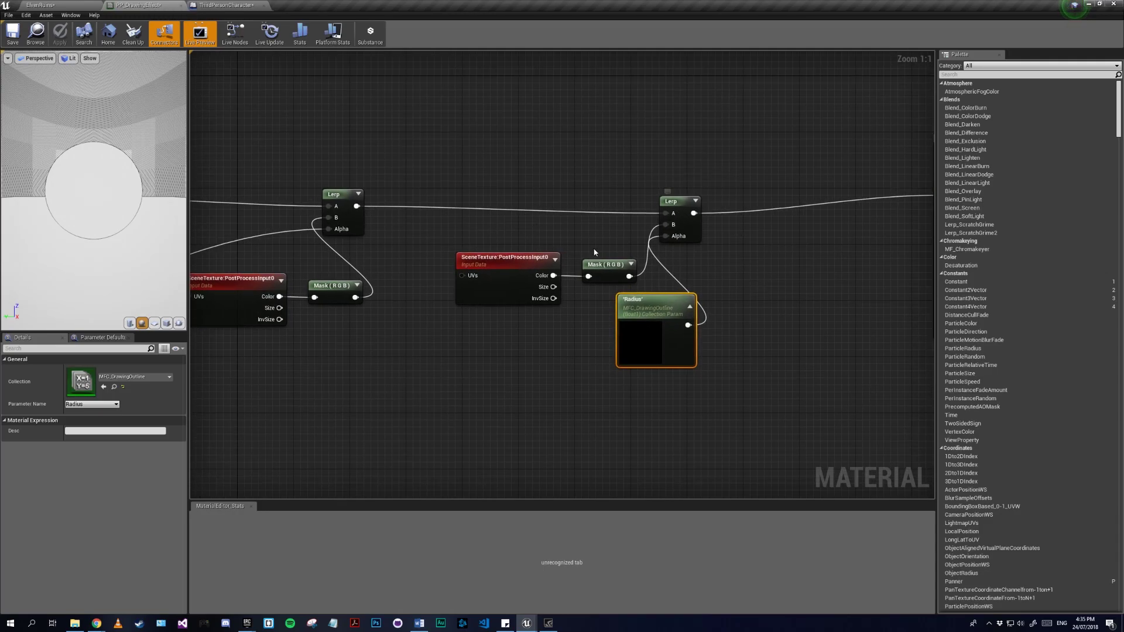
pyautogui.moveTo(582, 197); pyautogui.dragTo(885, 186, button='right')
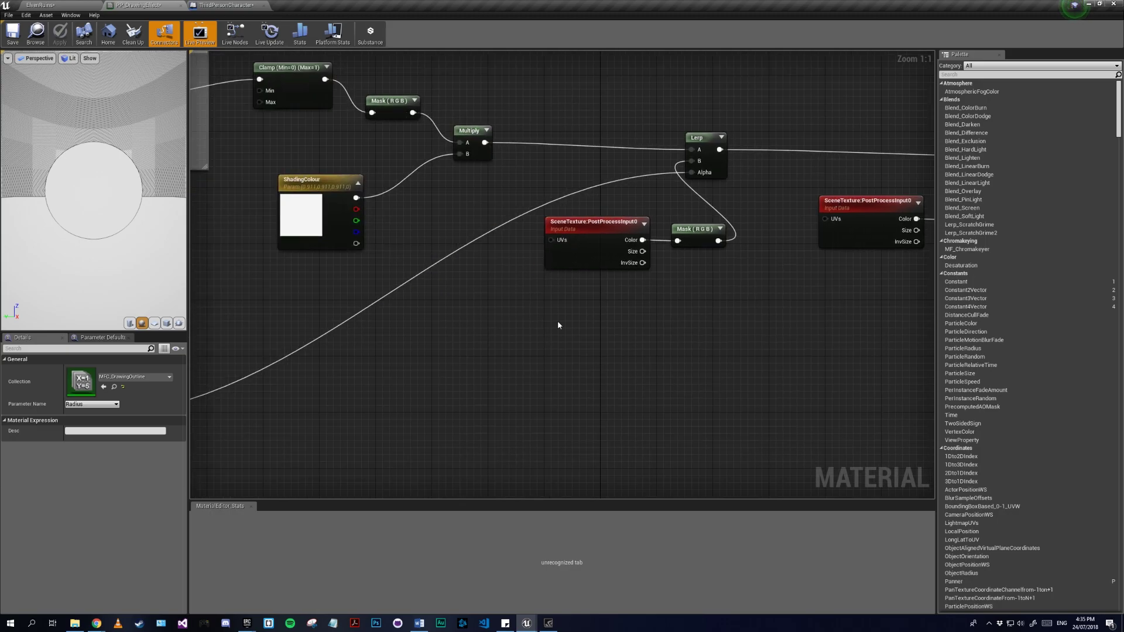
pyautogui.scroll(-3, 676, 187)
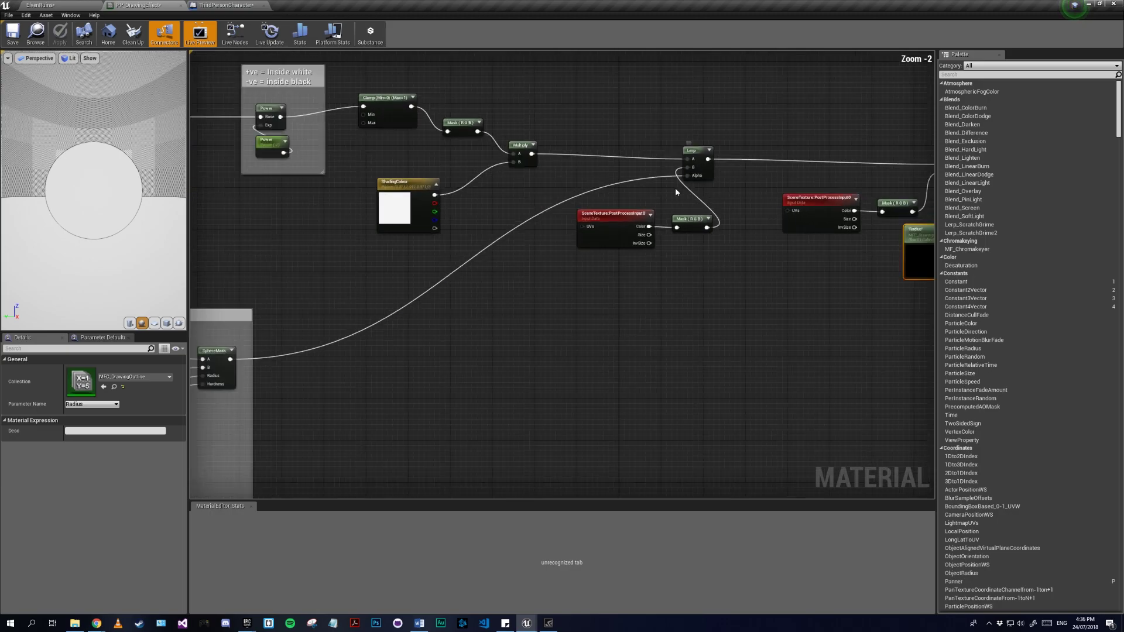
pyautogui.moveTo(538, 221); pyautogui.dragTo(826, 151, button='right')
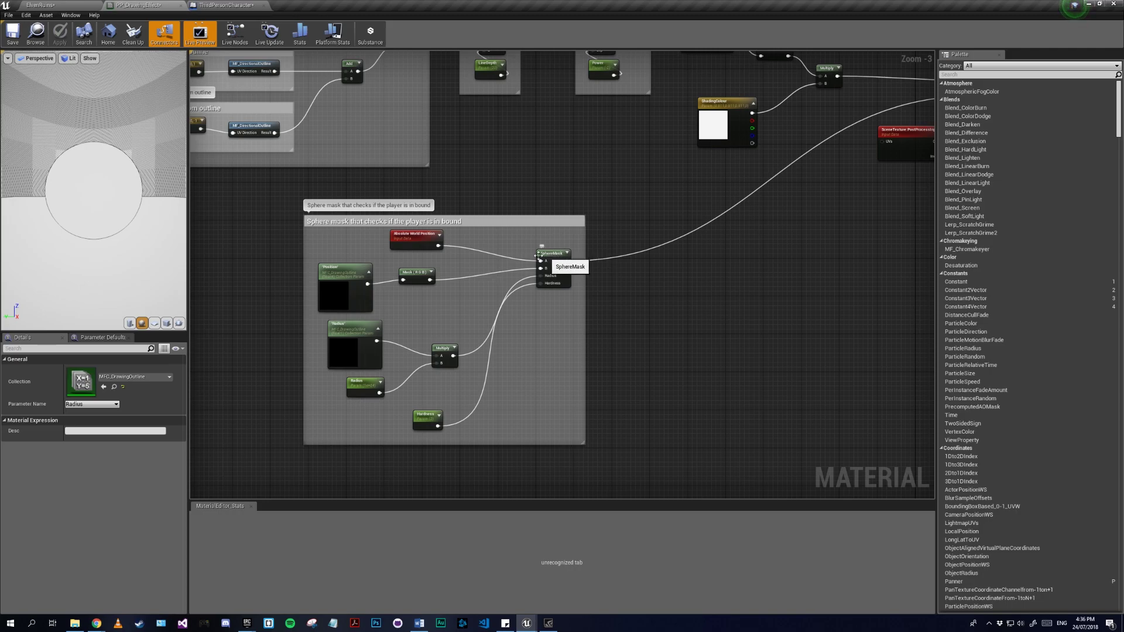
pyautogui.moveTo(749, 276); pyautogui.dragTo(134, 467, button='right')
pyautogui.scroll(3, 567, 375)
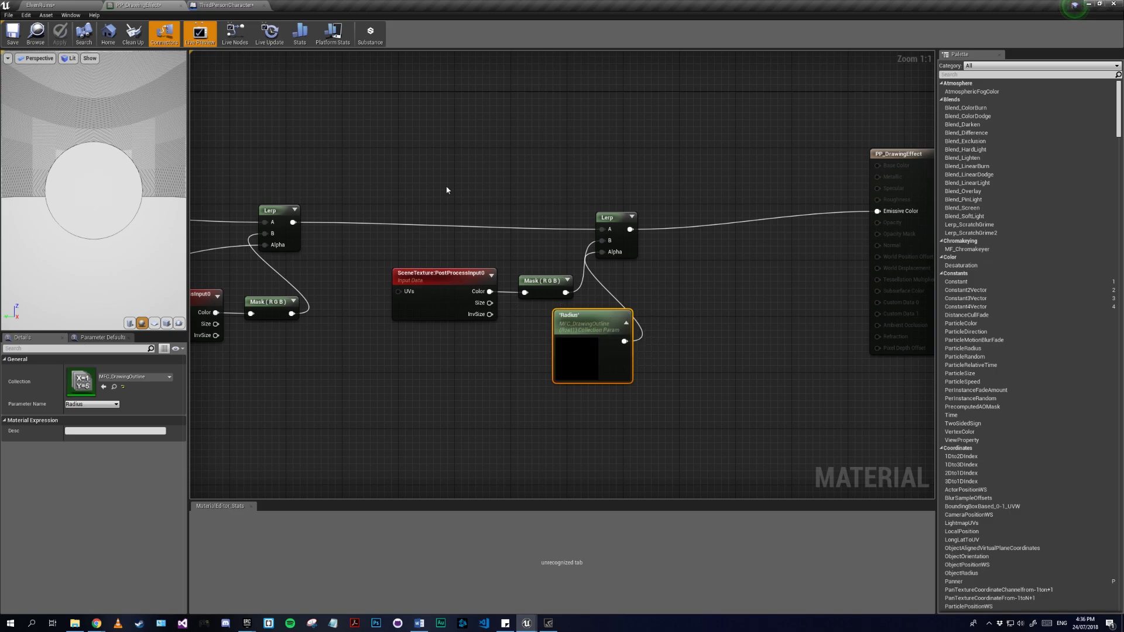
# - Wrap the second Lerp, its SceneTexture, Mask and Radius nodes in a comment reading "Re-illuminates Environment, out of reach"
pyautogui.moveTo(446, 188); pyautogui.dragTo(667, 394)
pyautogui.write('cRe-illuminates Environment ')
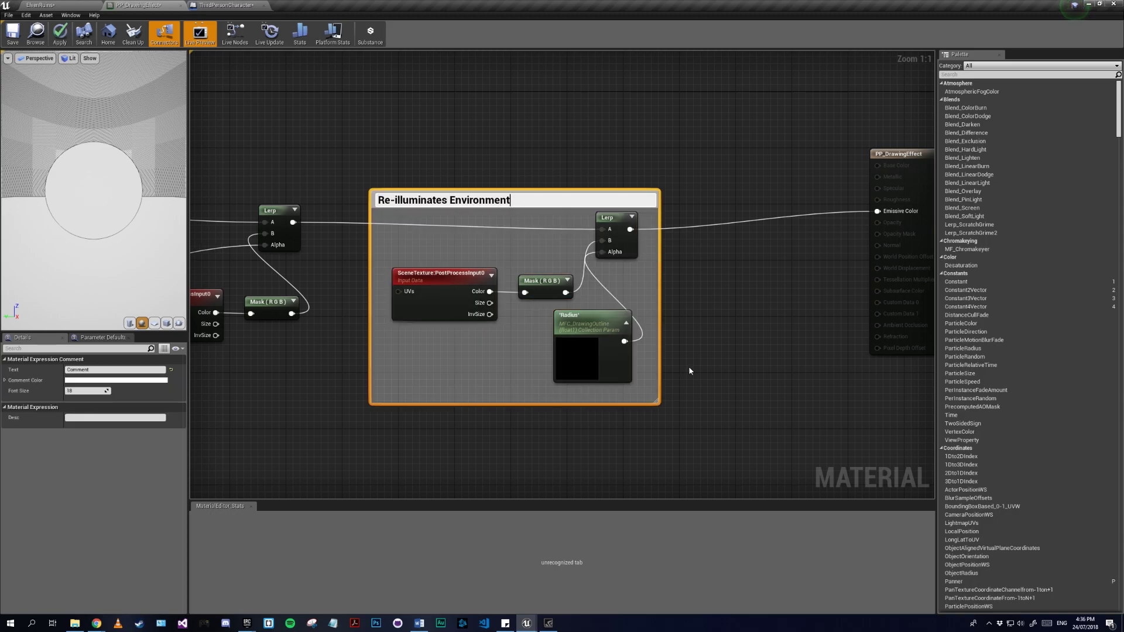
pyautogui.write('out of reach')
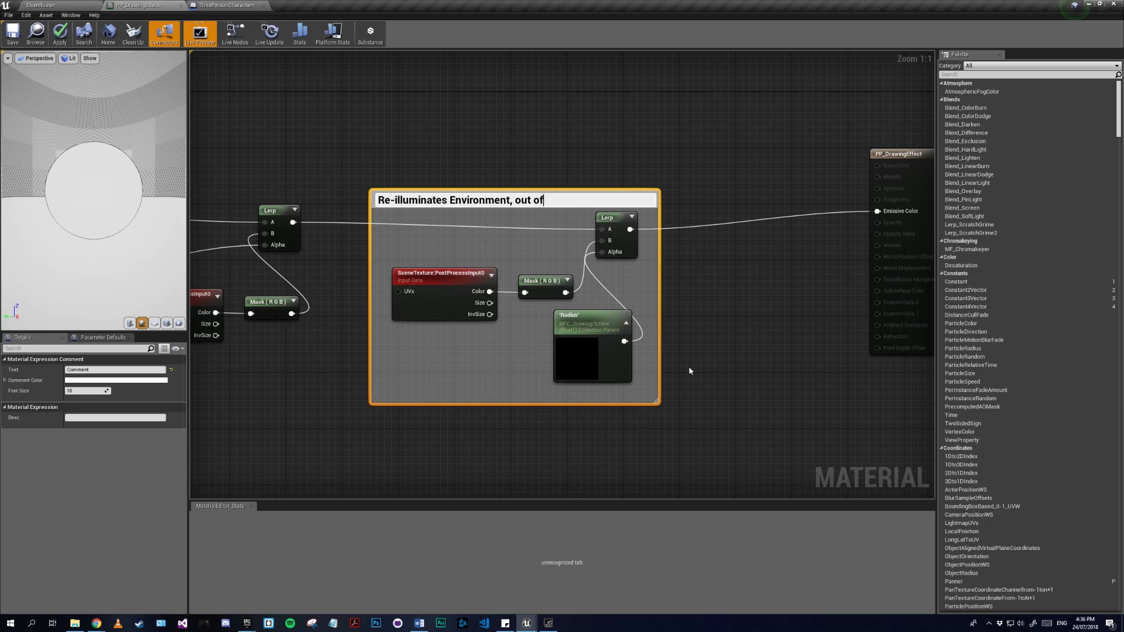